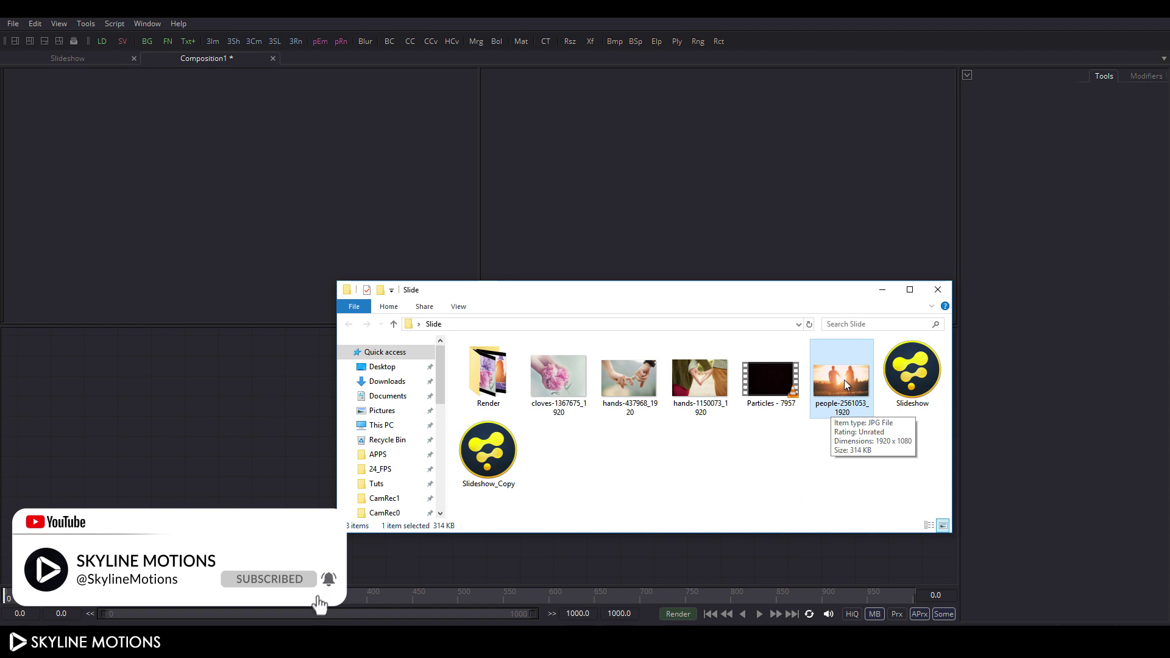
Import people-2561053_1920.jpg from the Slide folder into the composition's flow and display it fitted in the first viewer.
left_click_drag(836, 396, 170, 474)
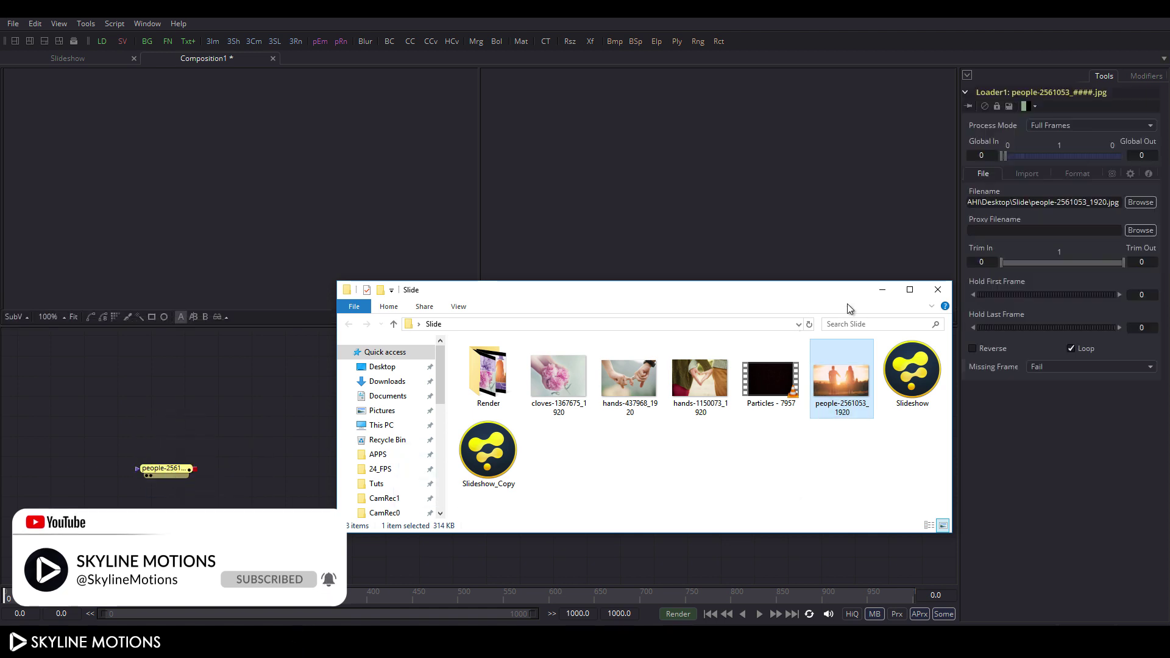
left_click(882, 290)
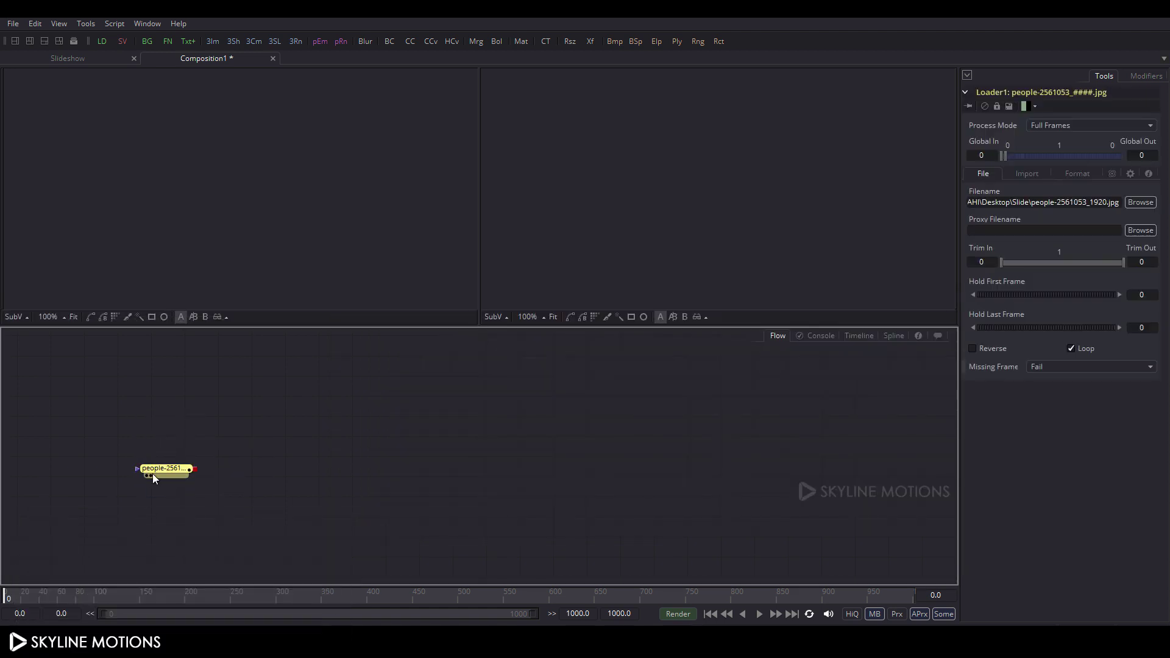
left_click_drag(153, 473, 204, 200)
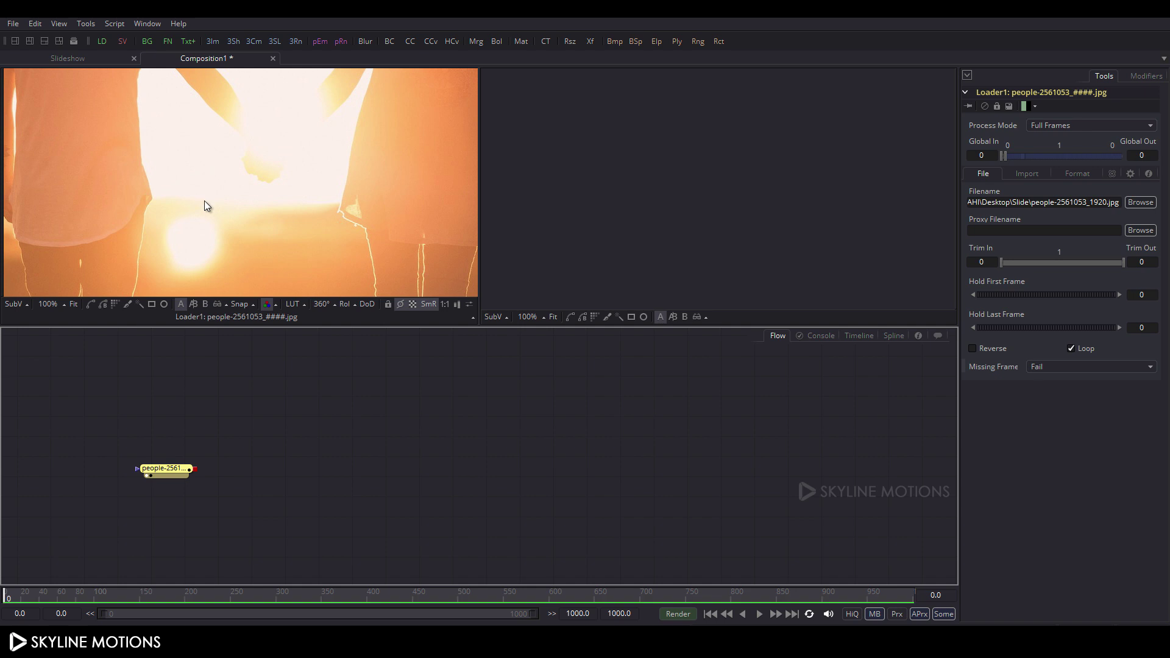
left_click(73, 304)
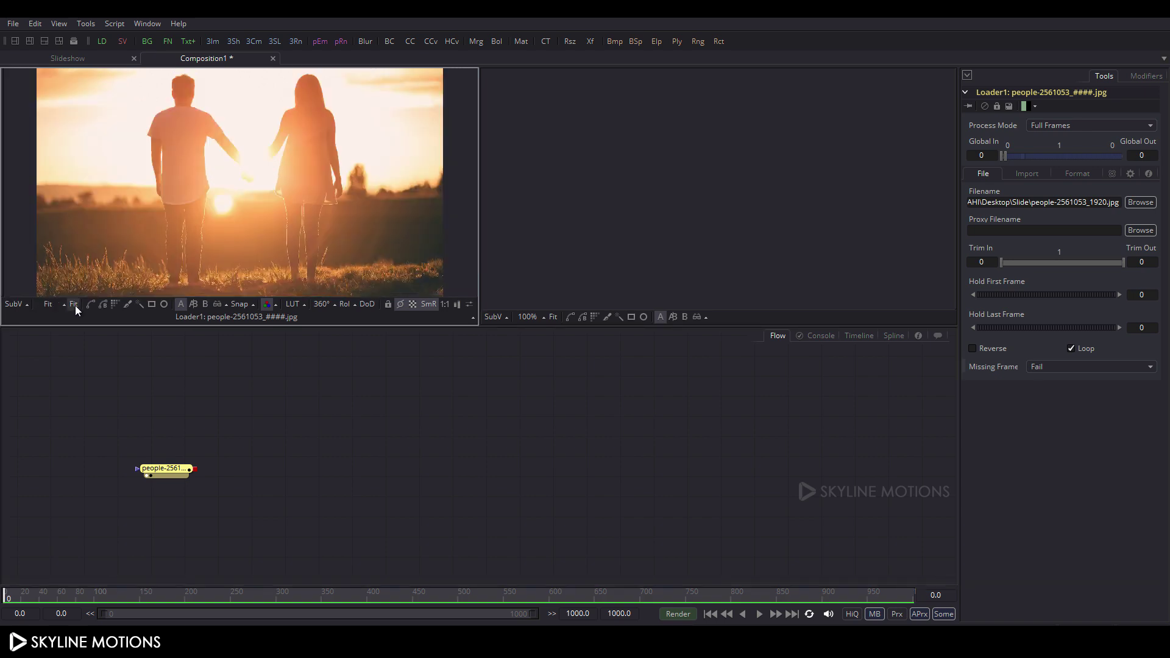
Switch to a single-viewer layout with a taller viewer and move the loader node up in the flow.
left_click(16, 41)
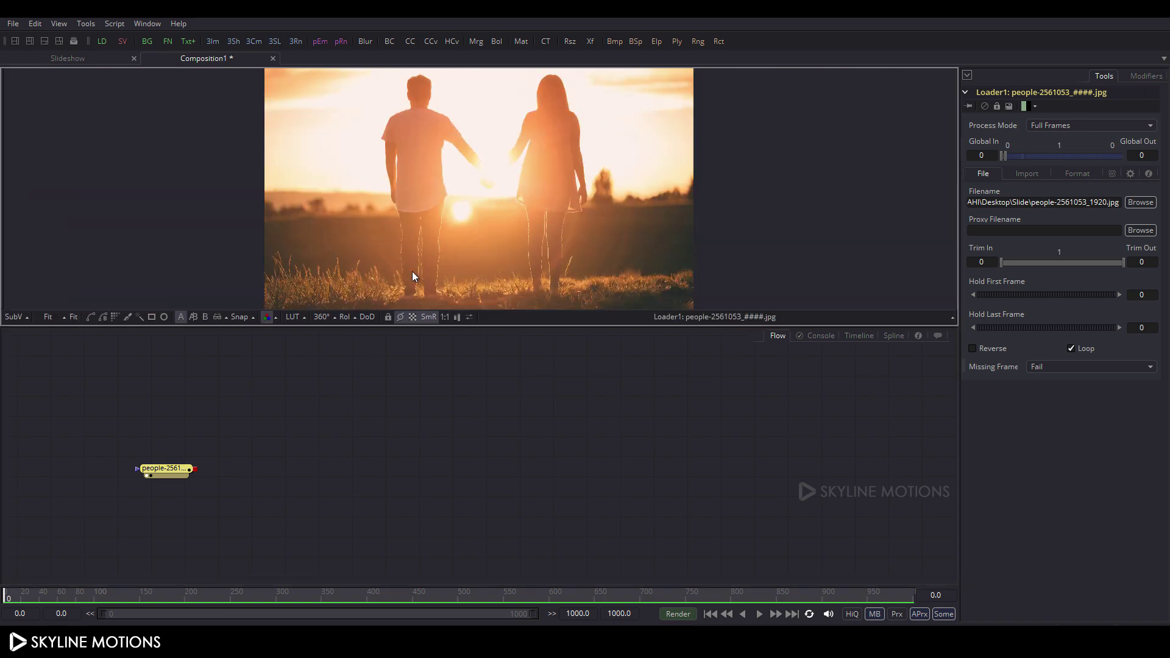
left_click_drag(473, 328, 481, 415)
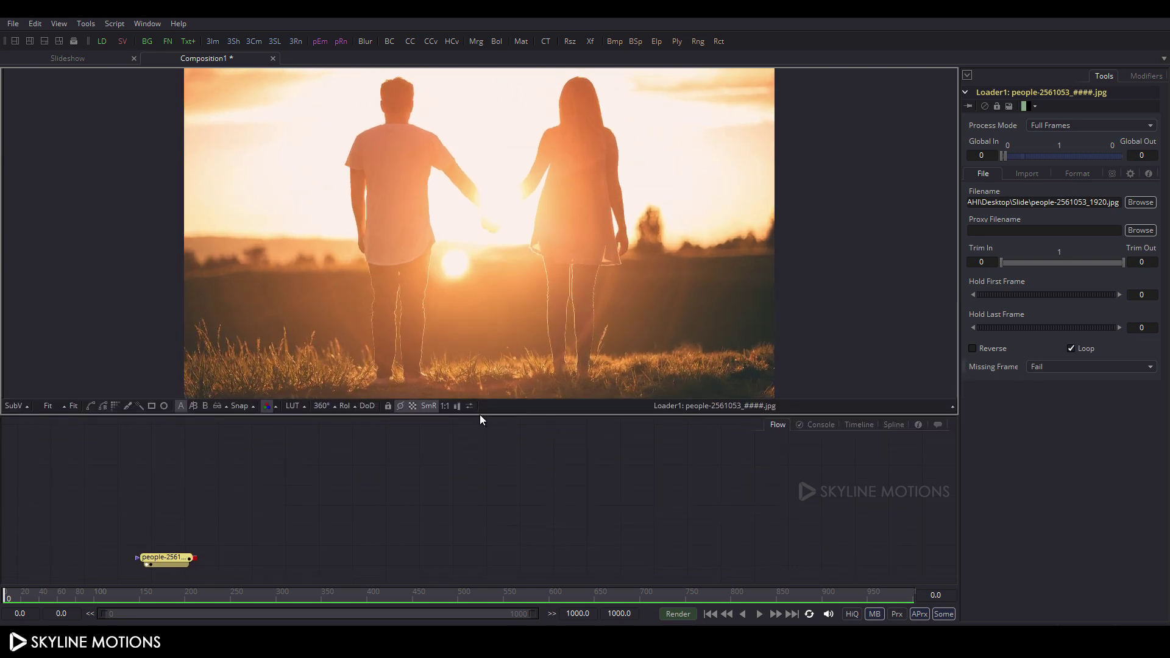
left_click_drag(167, 561, 155, 502)
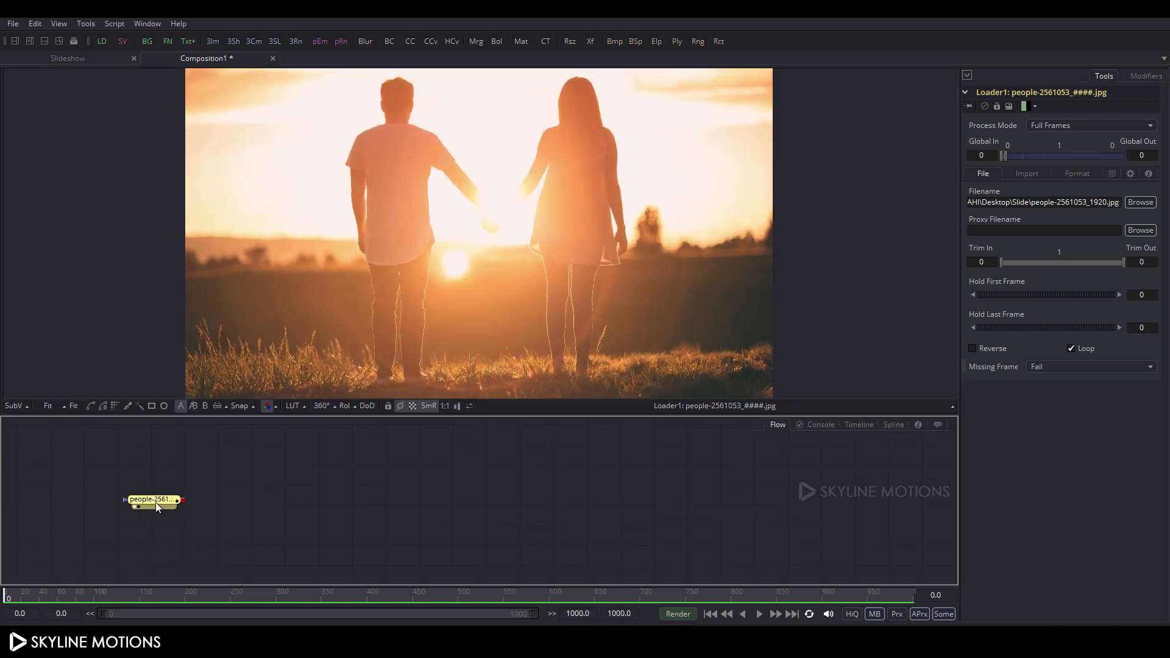
Turn on arranging tools to the grid in the flow.
right_click(312, 510)
mouse_move(379, 325)
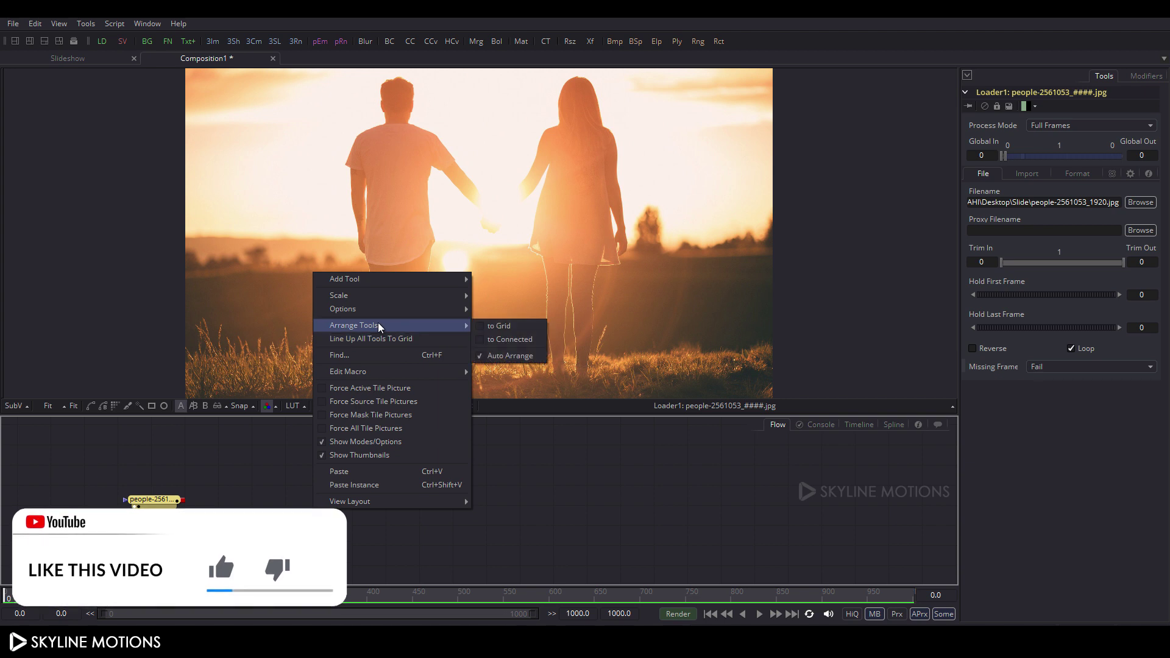
left_click(488, 325)
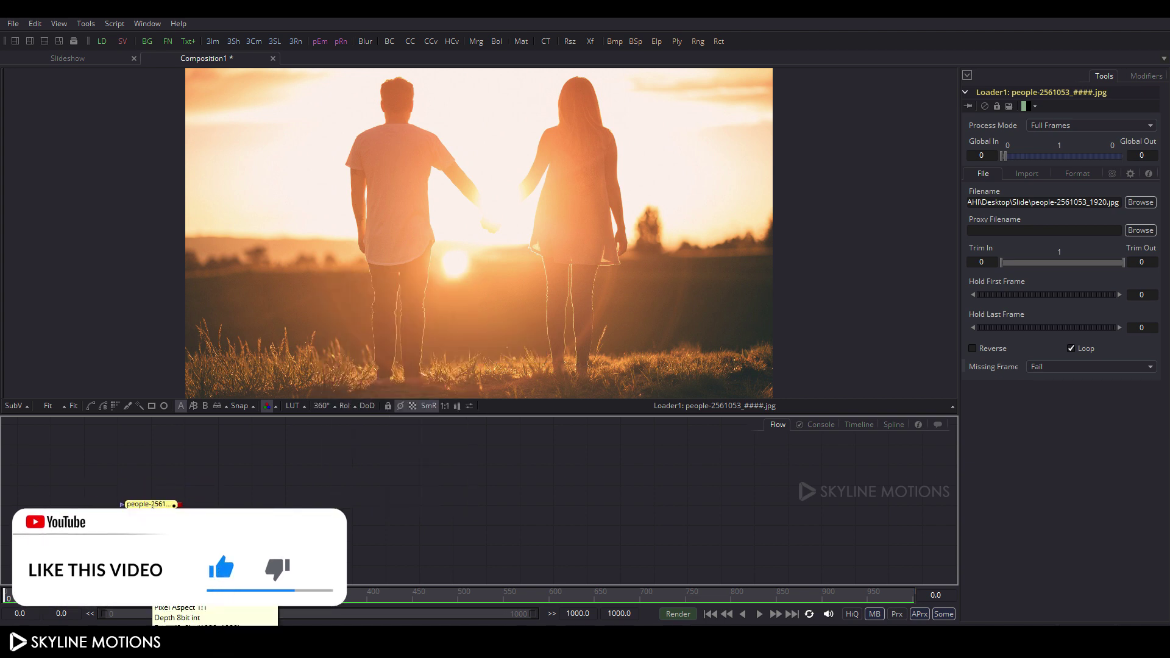
Rename the loader node to Image and place it near the lower-left of the flow.
key("F2")
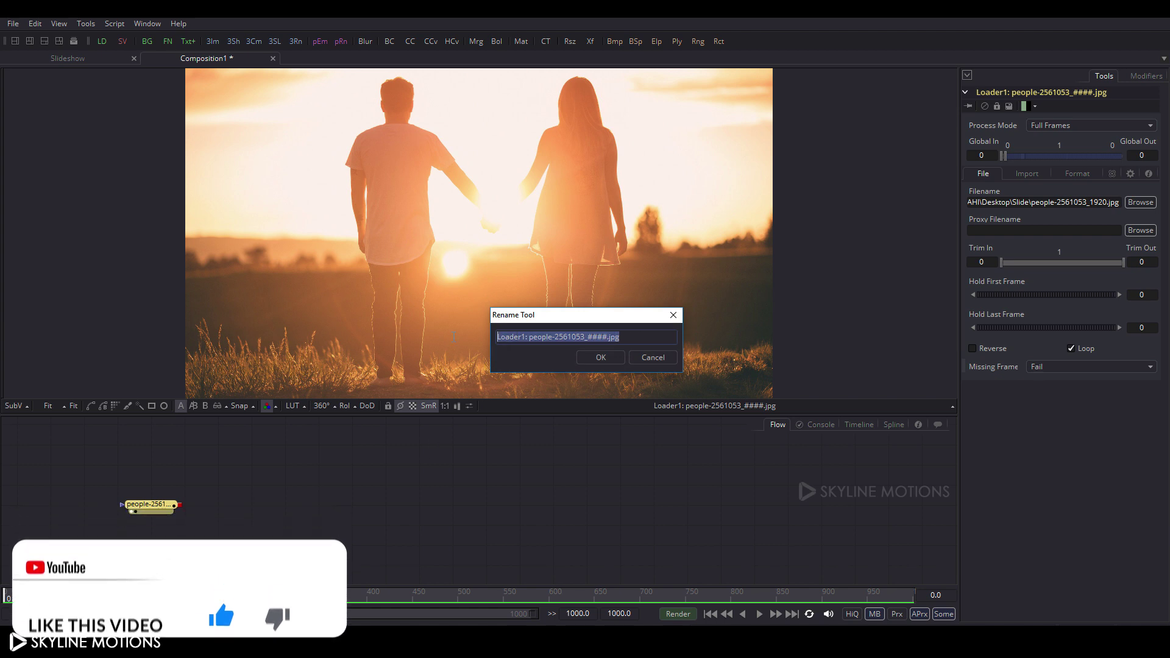
type("Image")
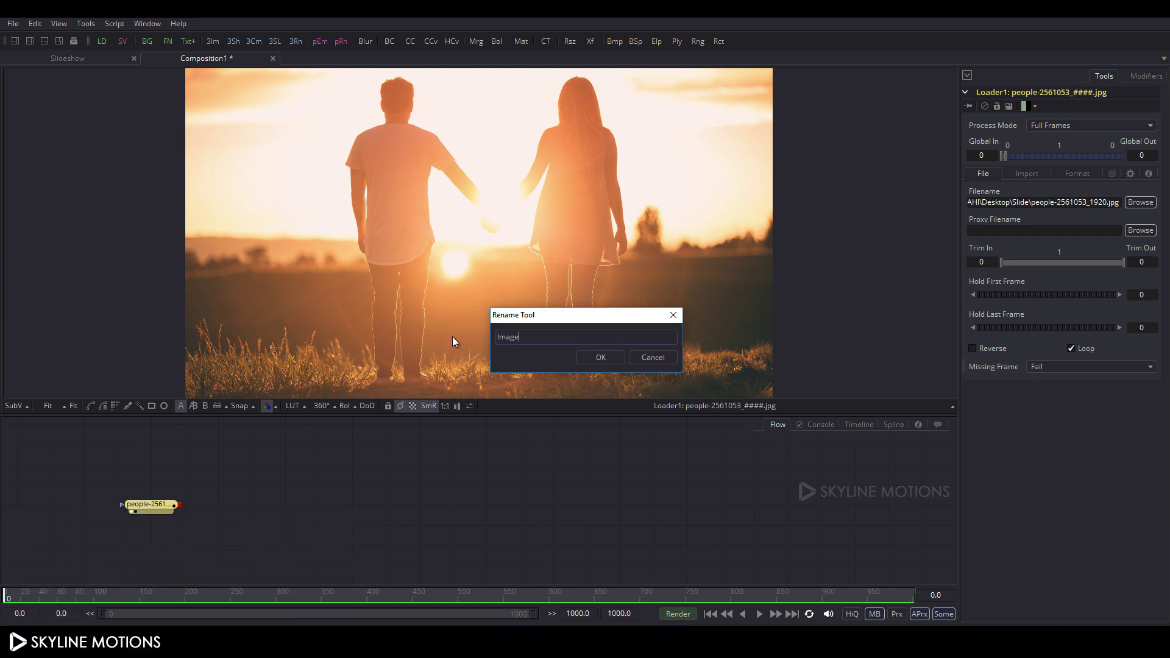
key("Return")
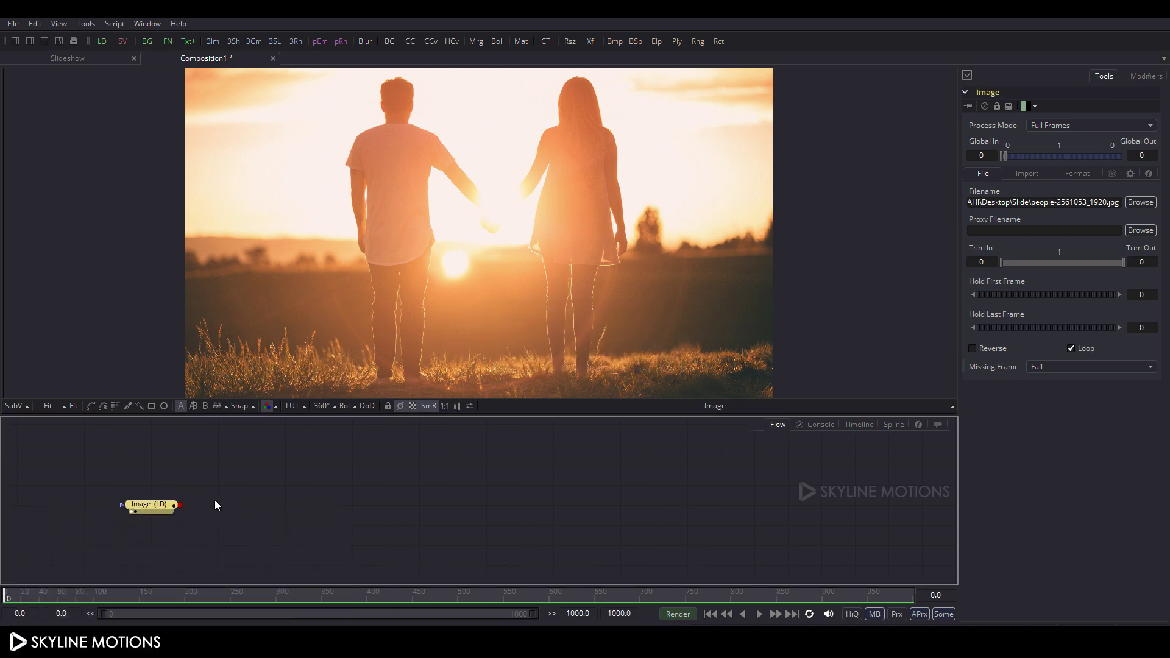
scroll(224, 489, "up", 4)
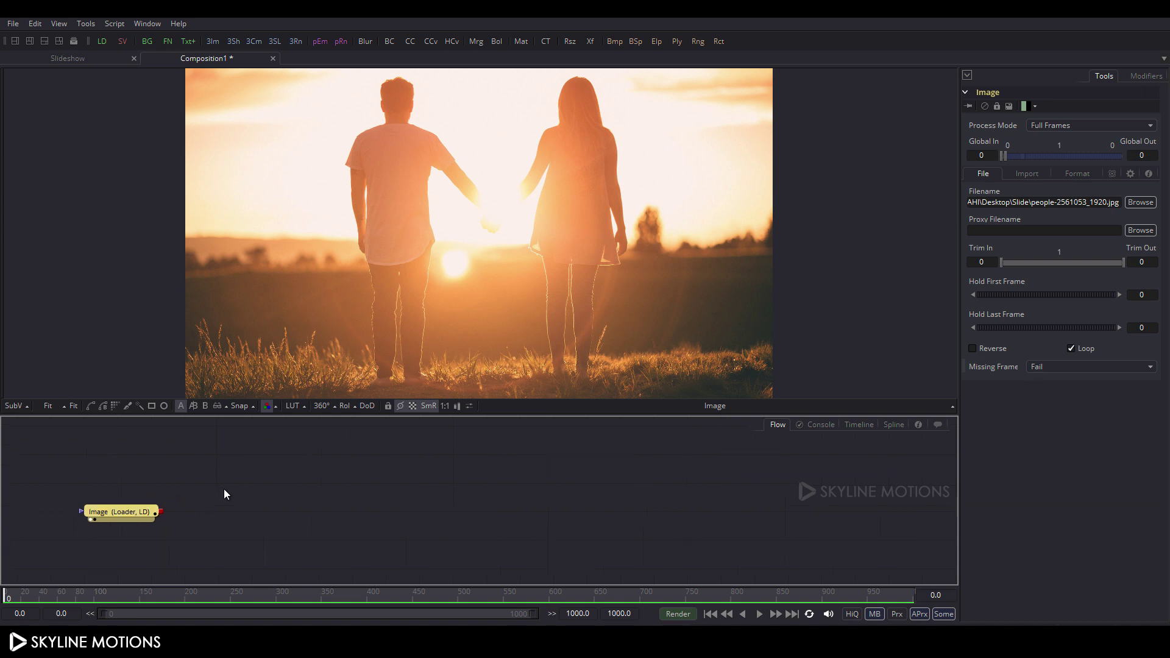
left_click_drag(102, 527, 137, 529)
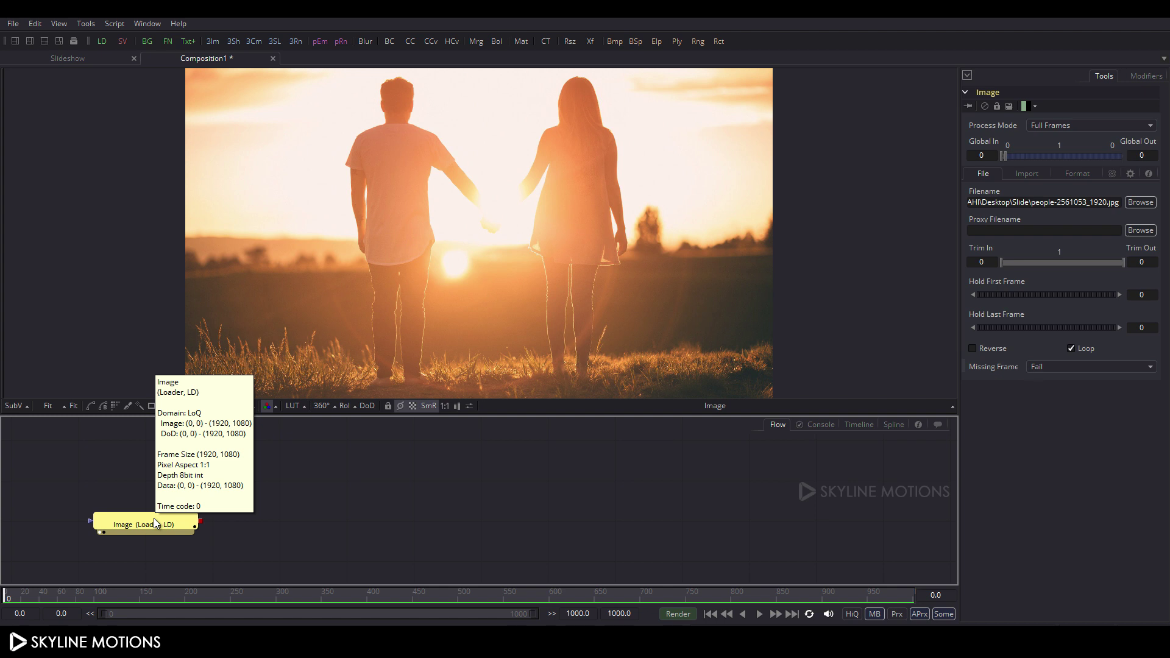
Add a Crop tool after the Image node and show its output in the viewer.
key("ctrl+space")
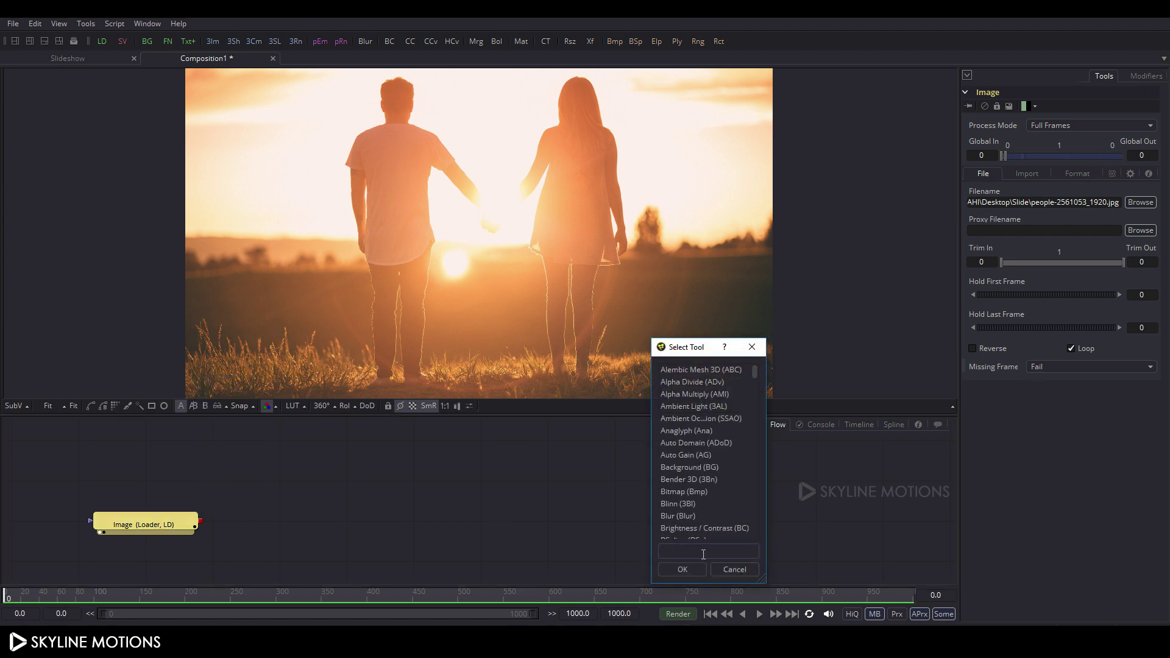
type("crop")
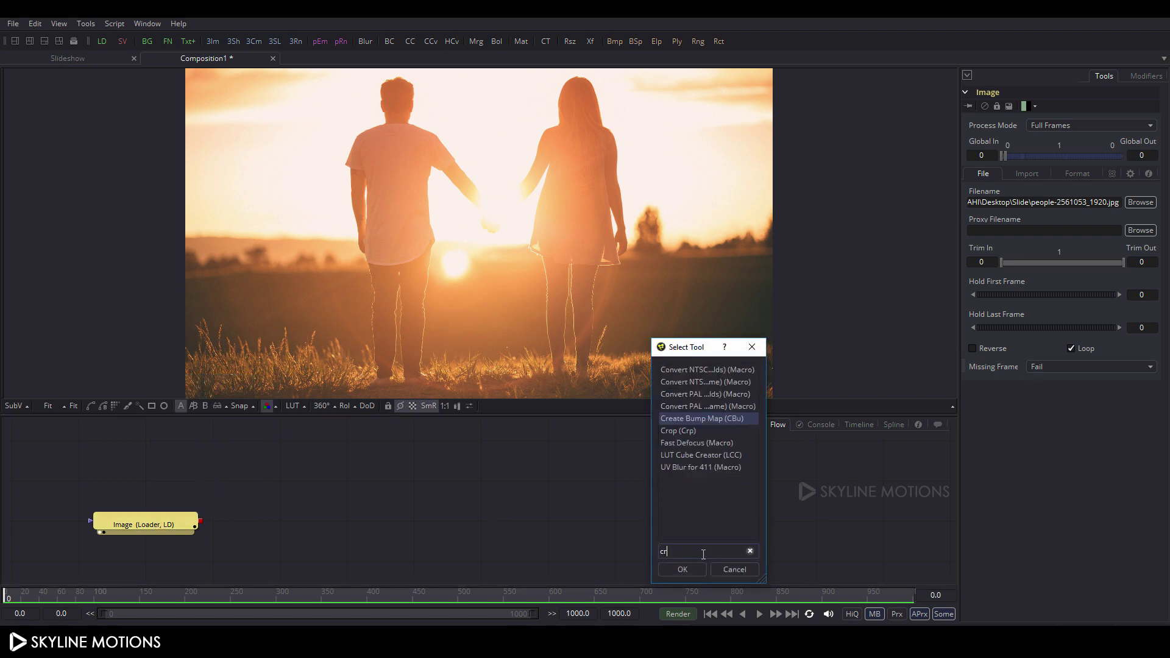
left_click(687, 569)
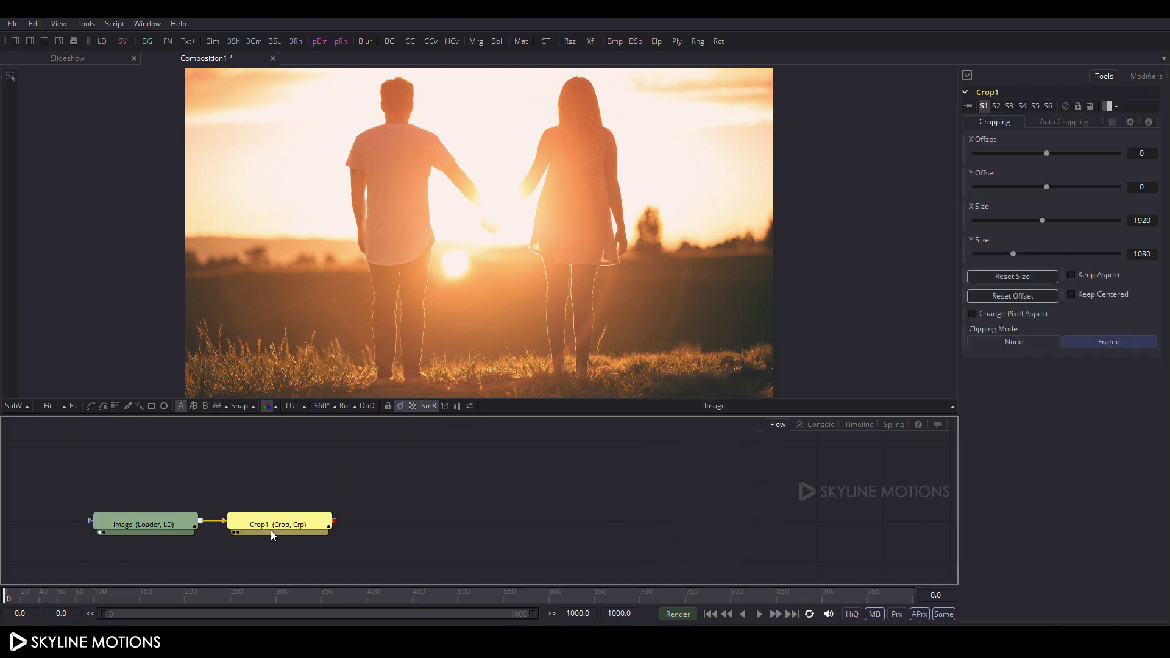
left_click_drag(262, 523, 328, 295)
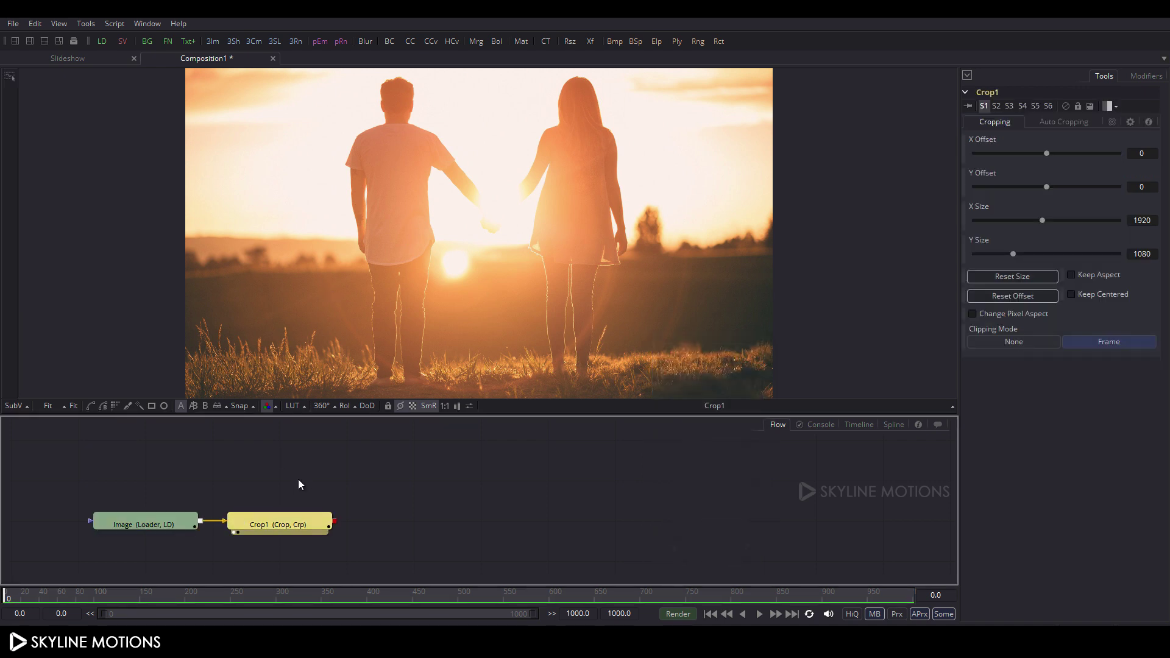
Stack the Crop node directly above the Image node and enlarge the flow area by shortening the viewer.
left_click_drag(293, 522, 170, 501)
left_click_drag(232, 463, 159, 514)
left_click_drag(335, 415, 335, 373)
left_click(212, 499)
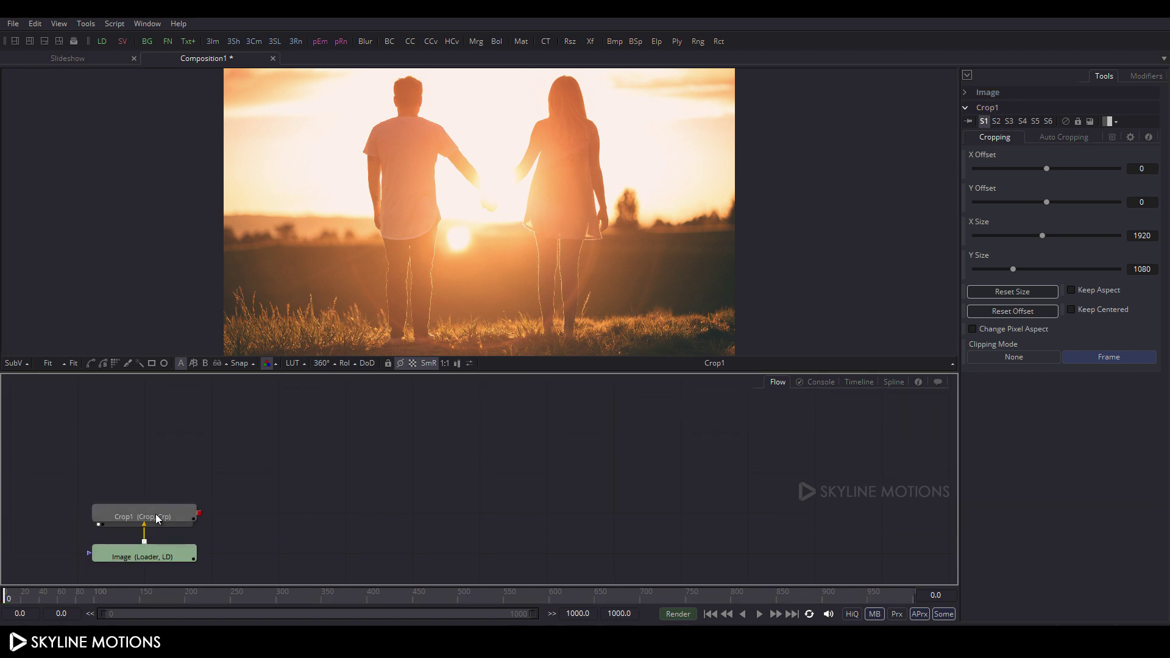
Add a Transform after the Crop node, show it in the viewer and rename it Zoom_1.
left_click(156, 518)
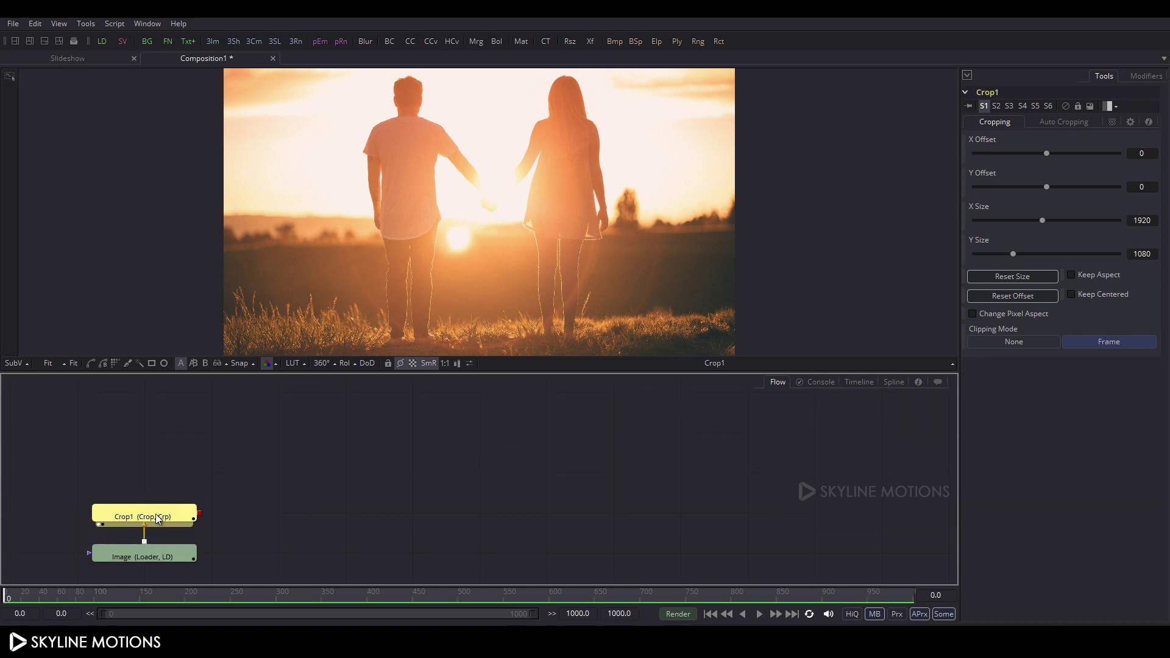
left_click(590, 42)
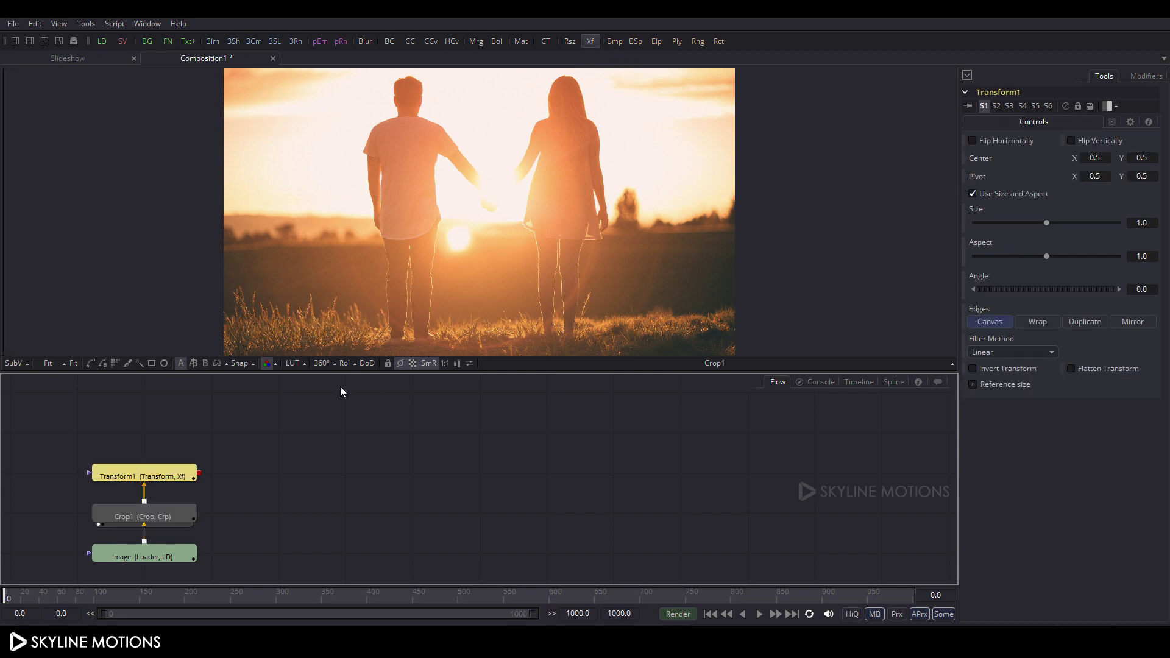
left_click_drag(152, 479, 204, 201)
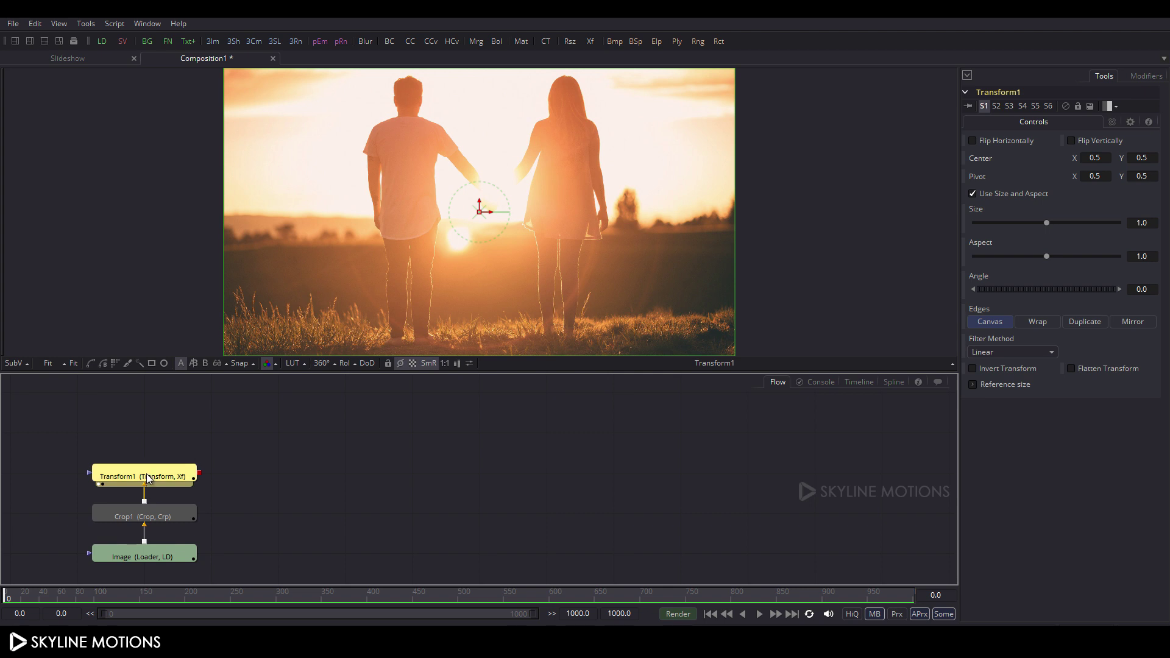
key("F2")
type("Zoom_1")
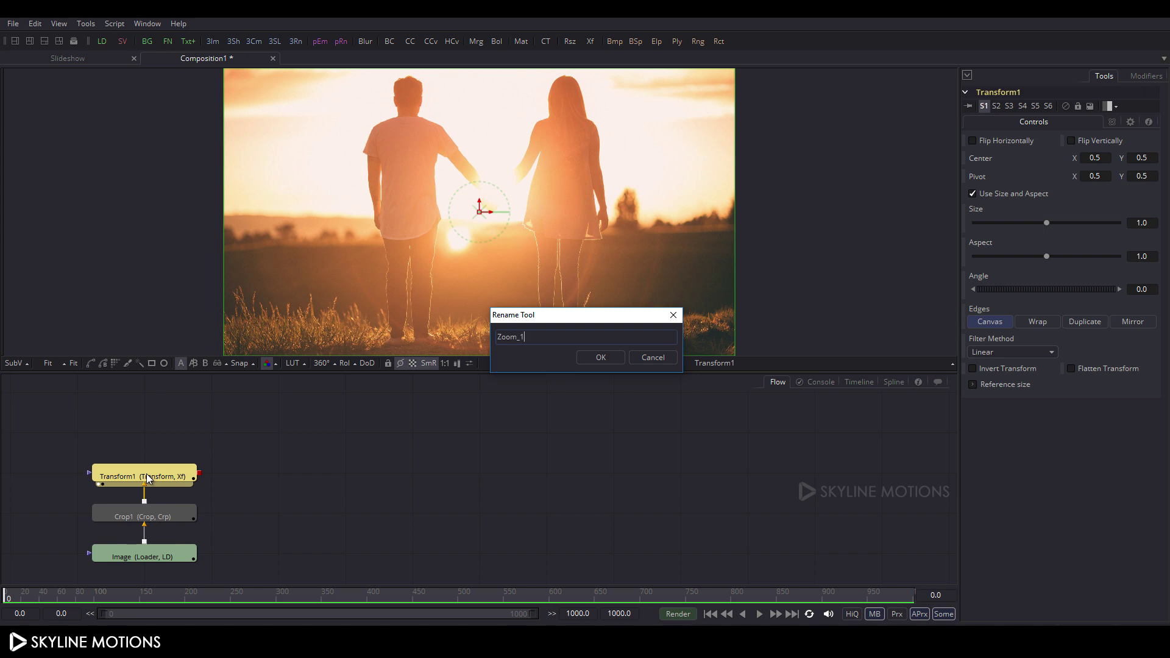
key("Return")
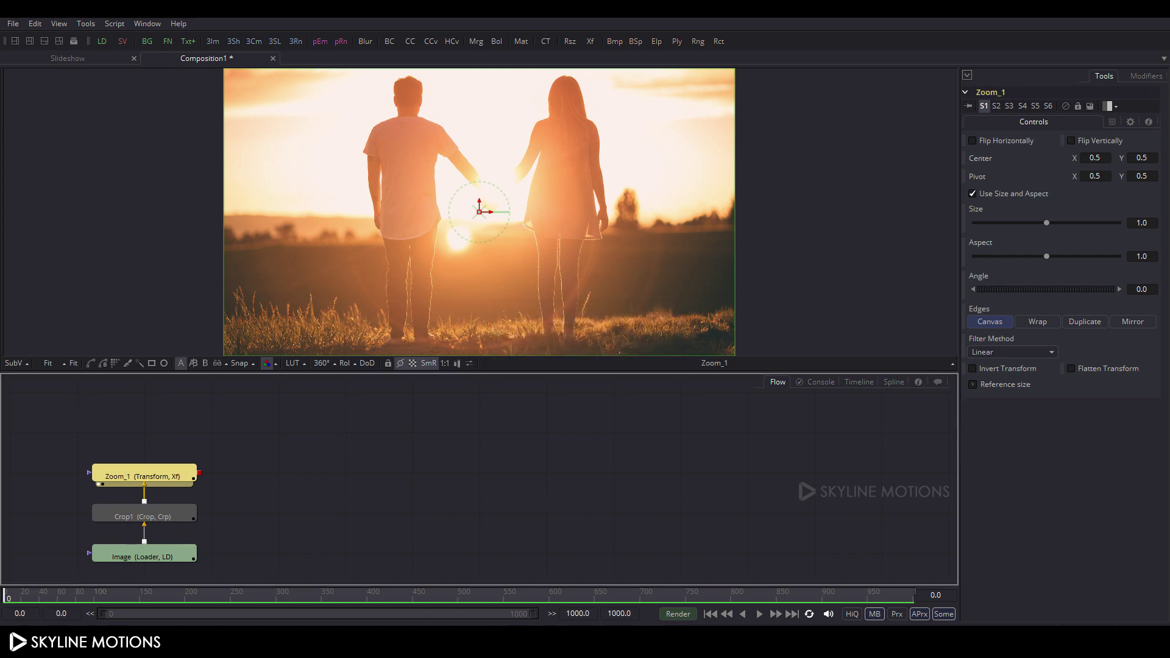
Set the composition's end frame to 180.
left_click(619, 614)
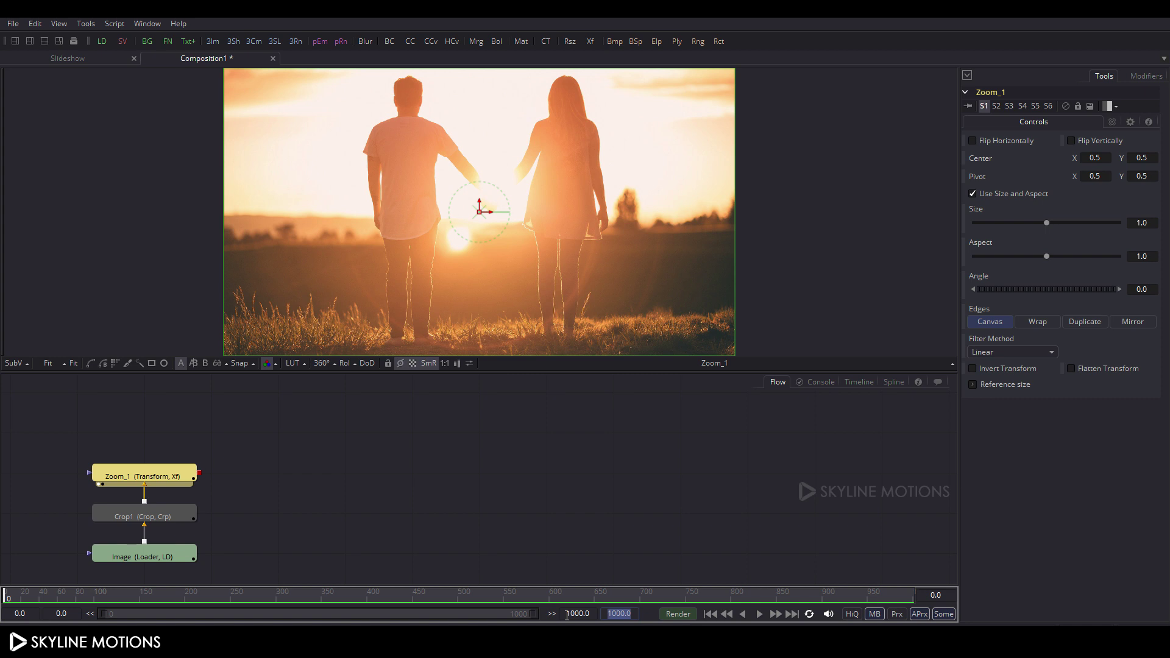
type("180")
key("Return")
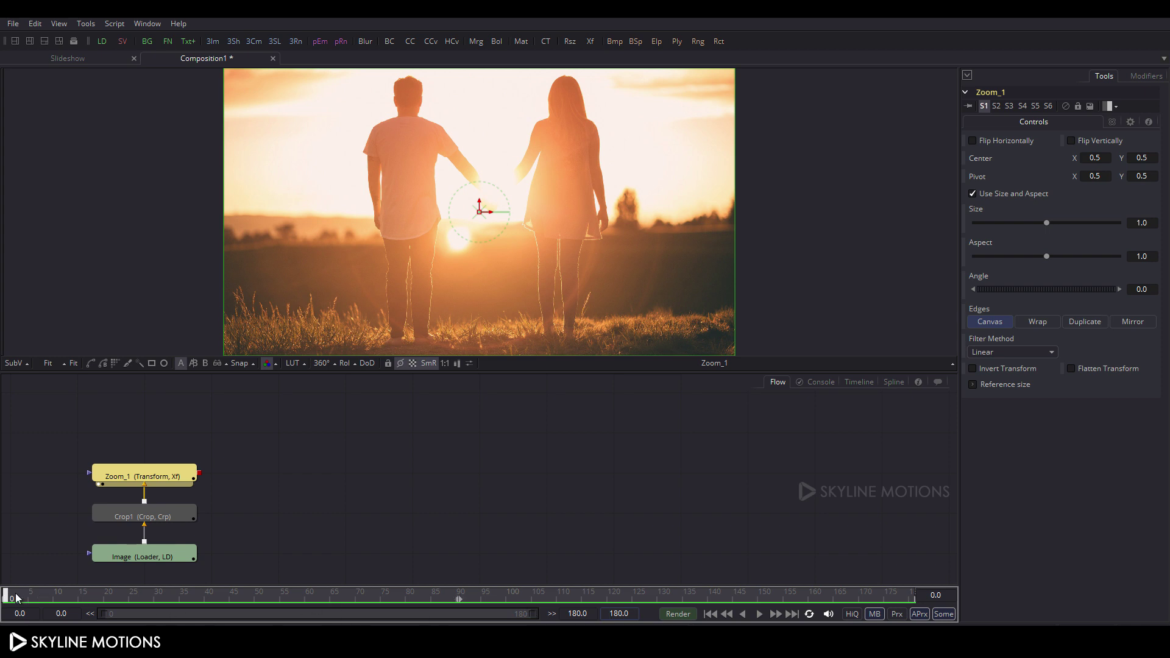
Add a Color Corrector after Zoom_1, show it in the viewer and set its master saturation to 0.
left_click(151, 478)
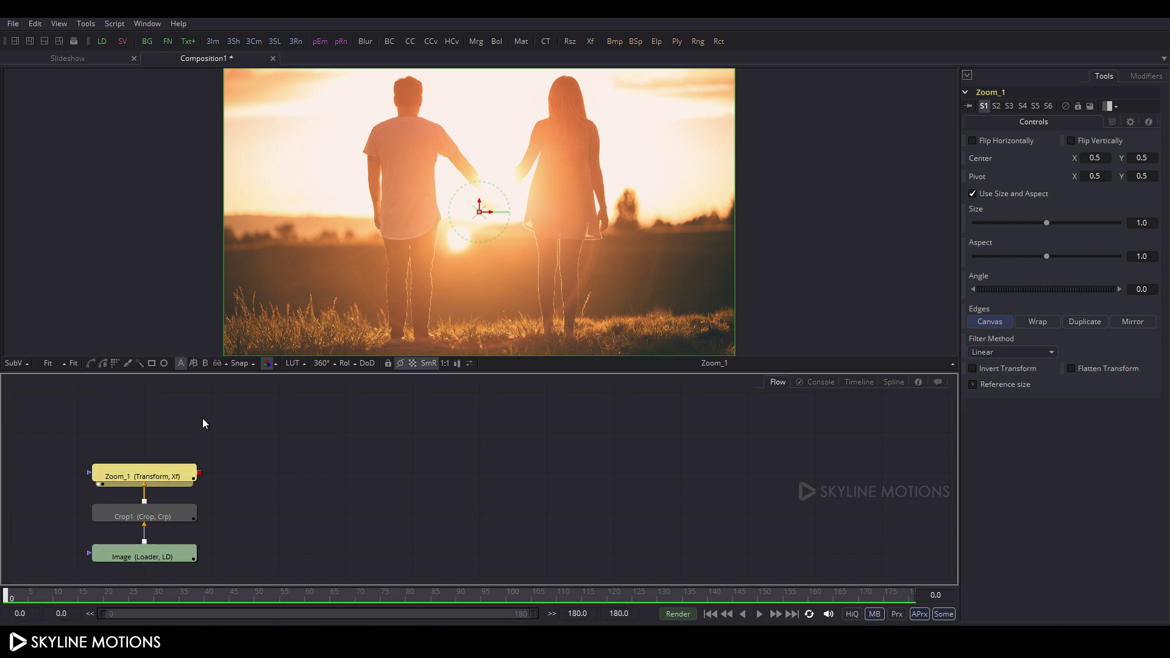
left_click(409, 41)
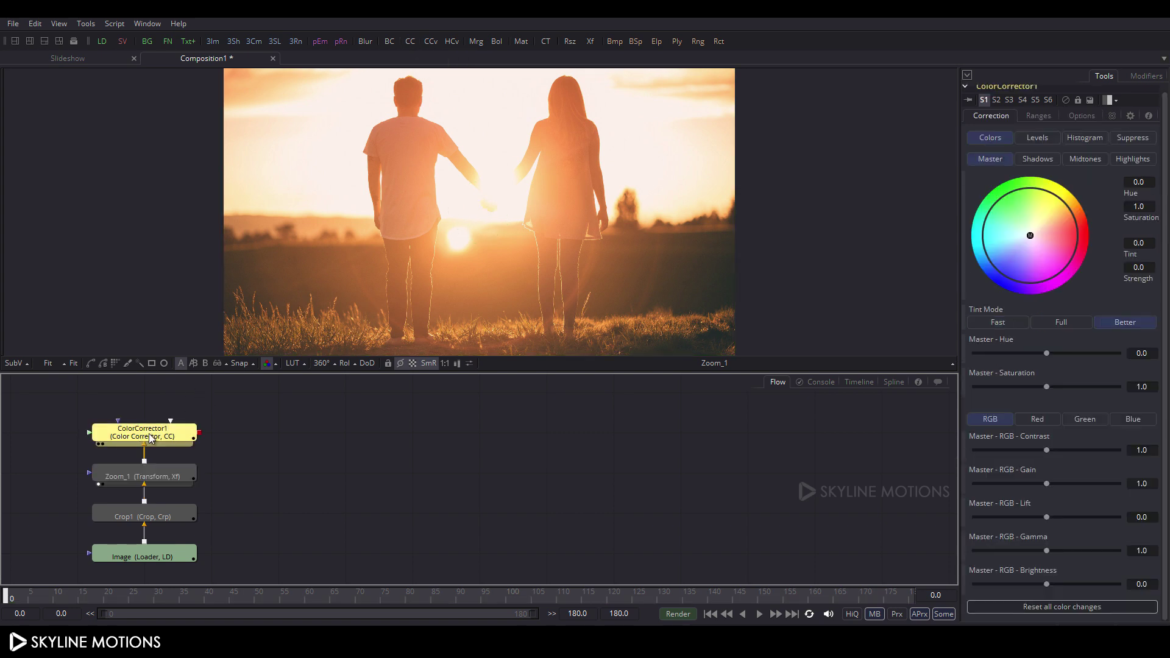
left_click_drag(149, 433, 183, 156)
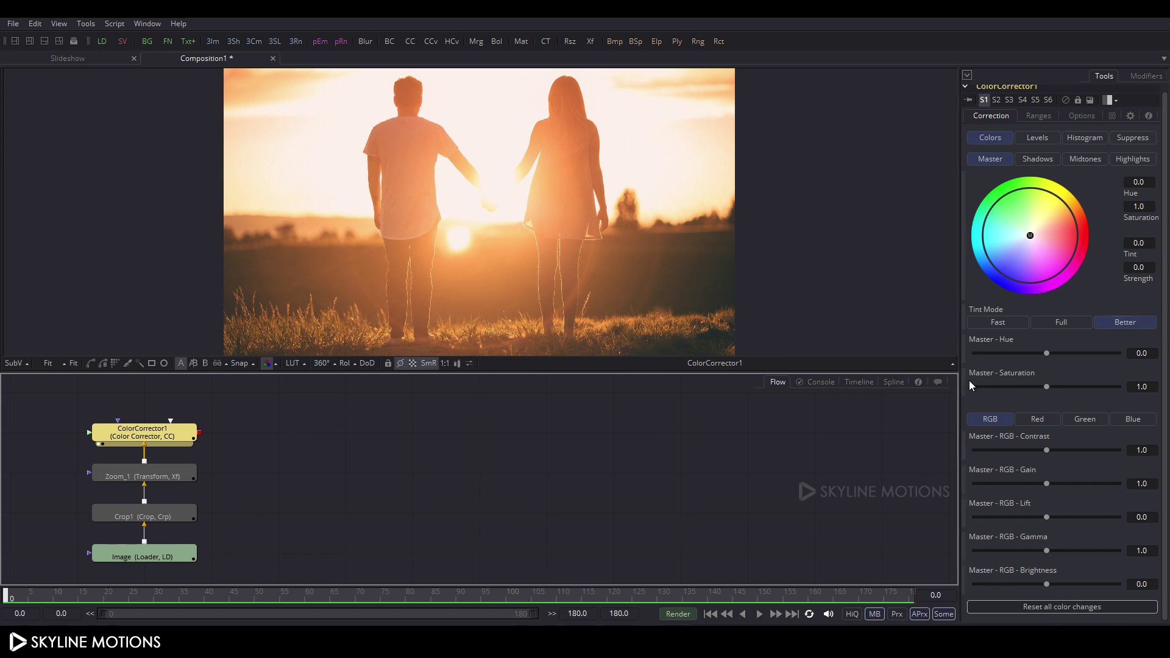
left_click_drag(1045, 388, 964, 394)
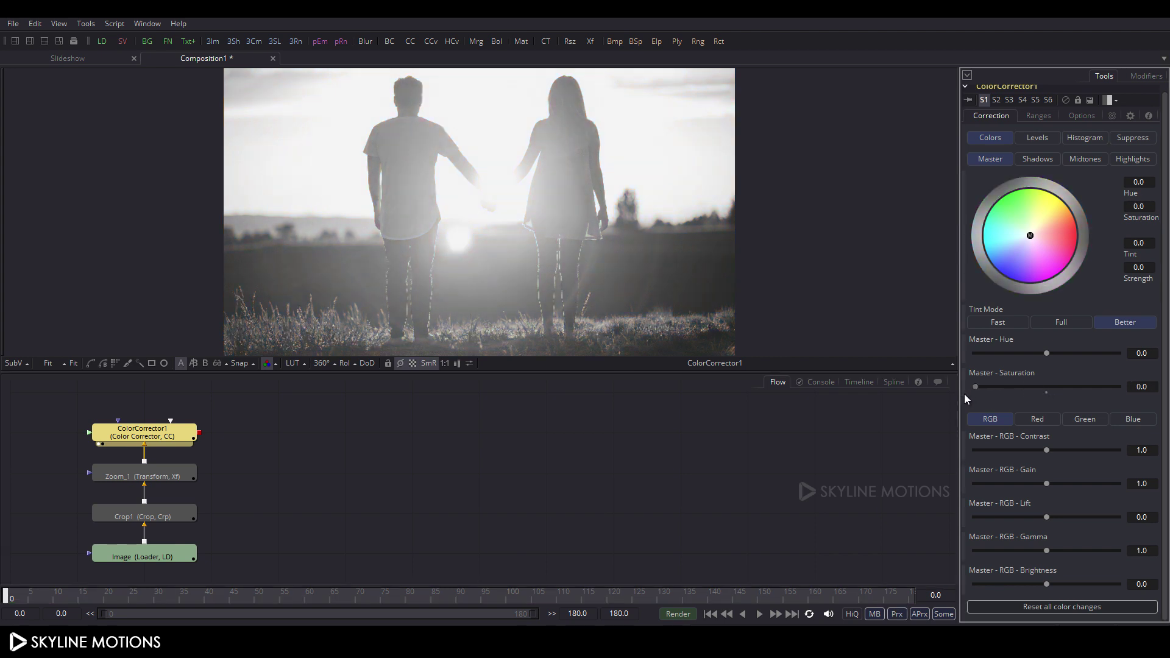
Set the Color Corrector's master green channel midtone level to 0.8.
left_click(1036, 139)
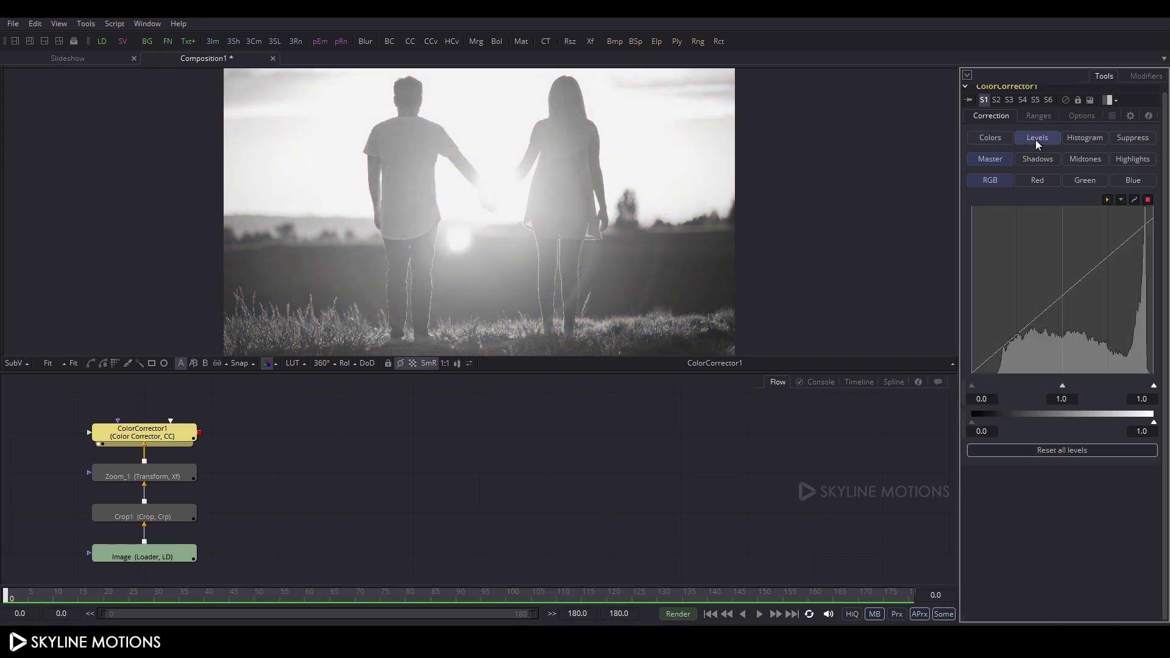
left_click(1085, 179)
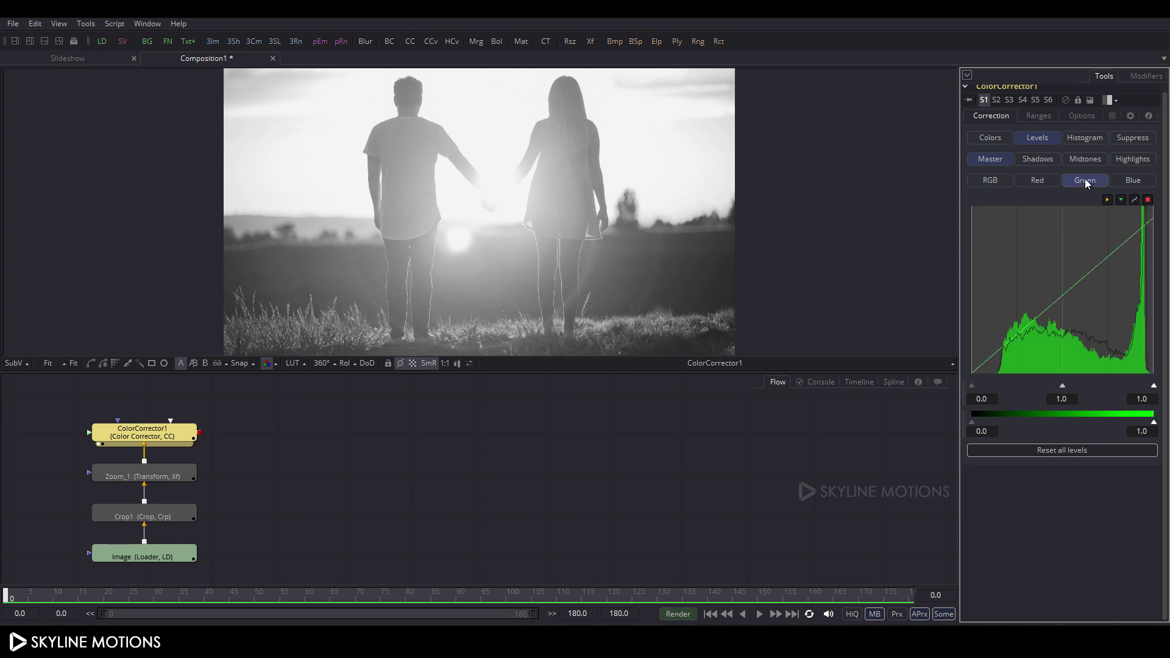
left_click_drag(1063, 385, 1079, 388)
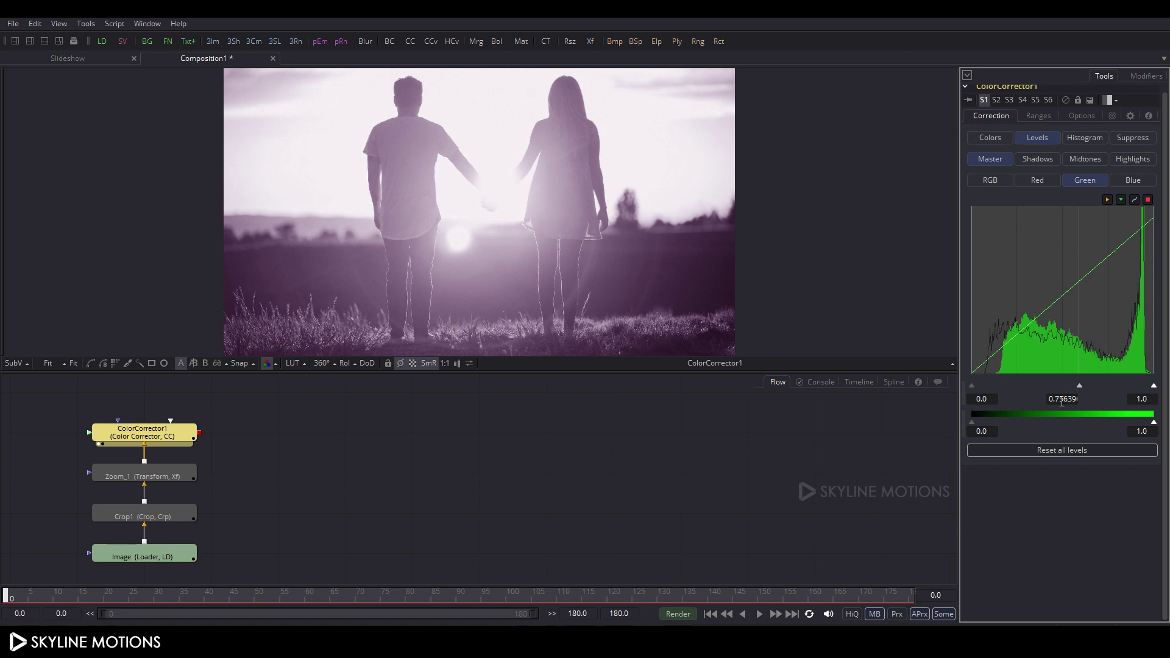
double_click(1050, 400)
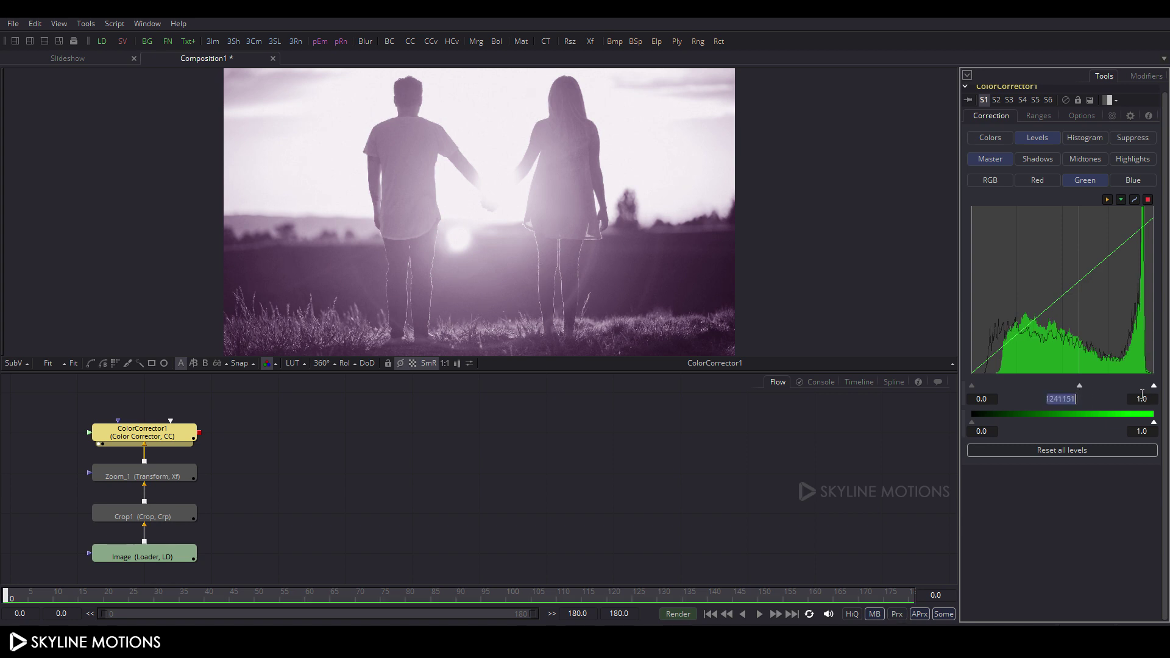
type("0.8")
key("Return")
double_click(1142, 398)
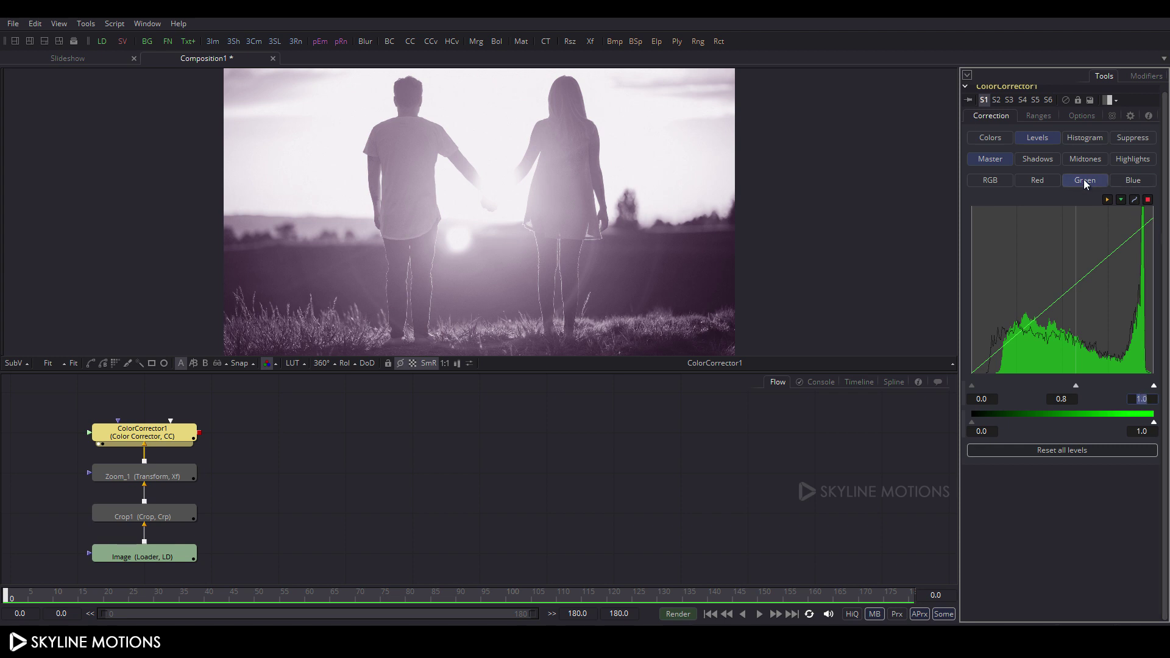
Set the Color Corrector's master blue channel midtone level to 1.5.
left_click(1146, 184)
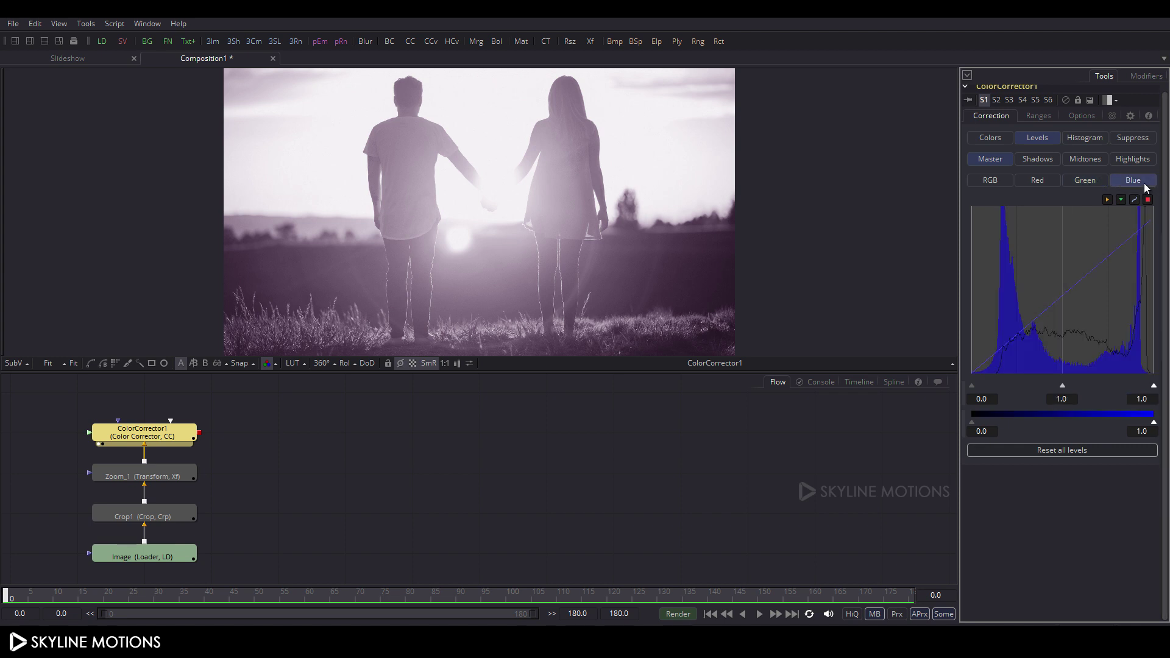
left_click_drag(1062, 386, 1039, 386)
double_click(1061, 398)
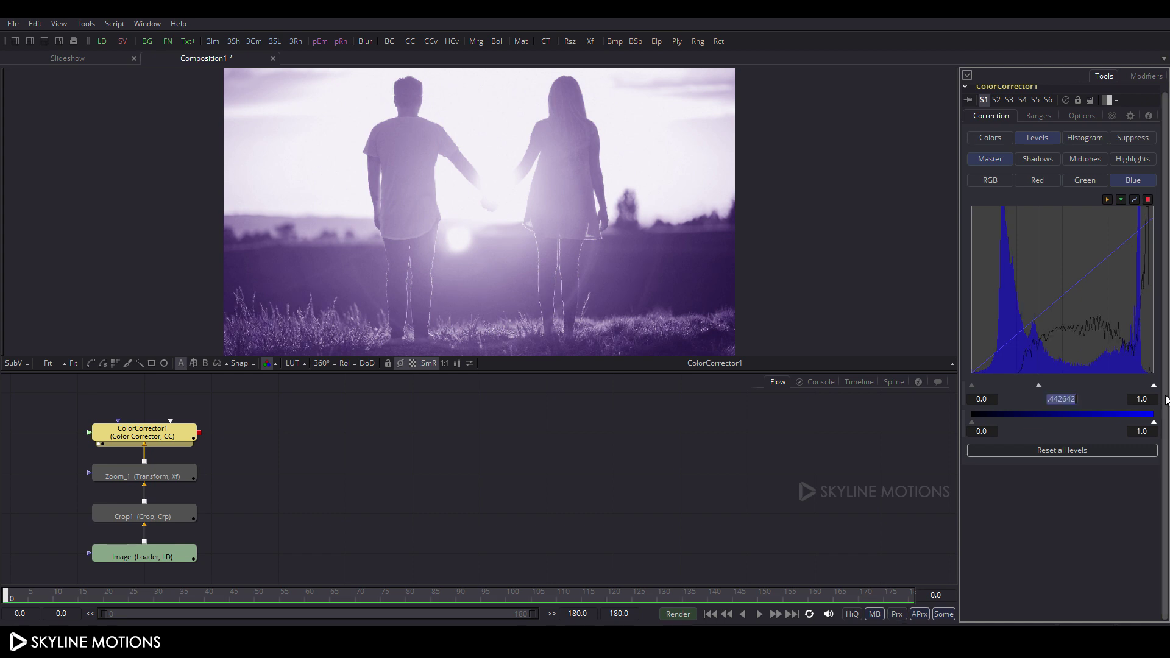
type("1.5")
key("Tab")
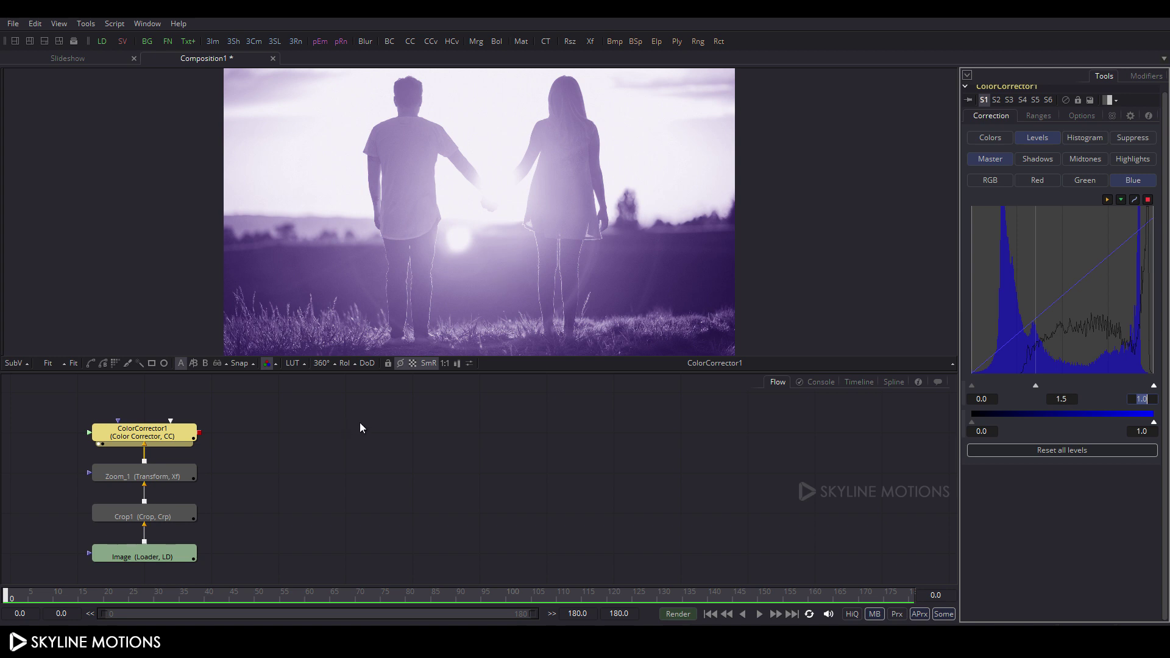
Animate the Size of Zoom_1 with a keyframe of 1.0 at frame 180.
left_click(138, 480)
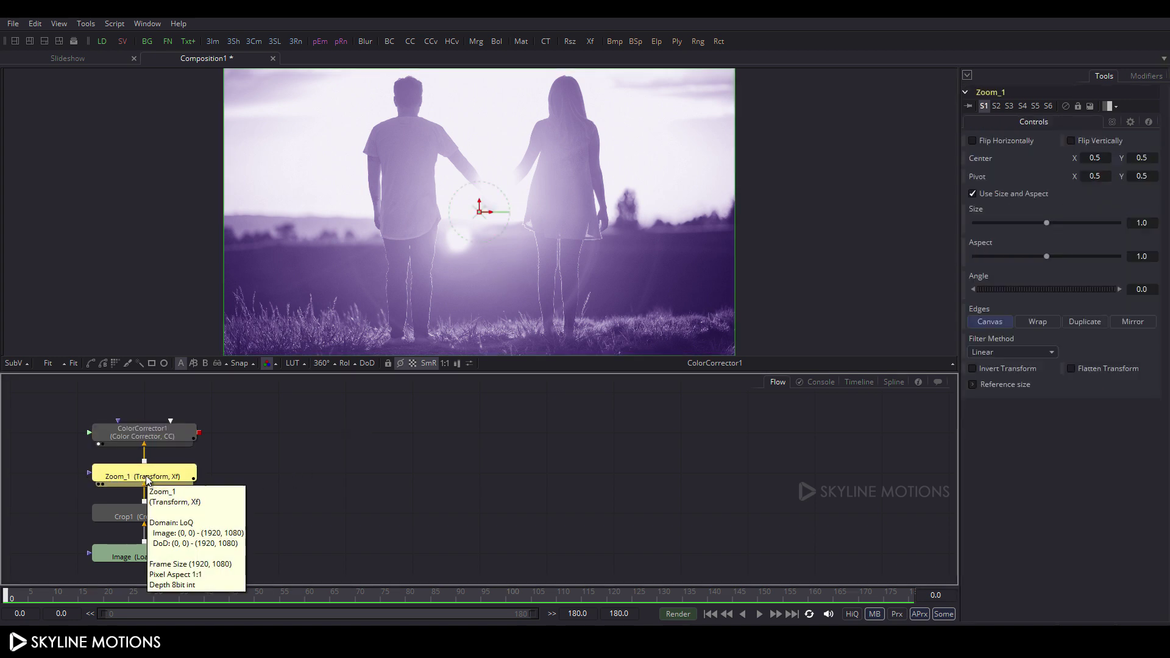
left_click_drag(561, 592, 1068, 602)
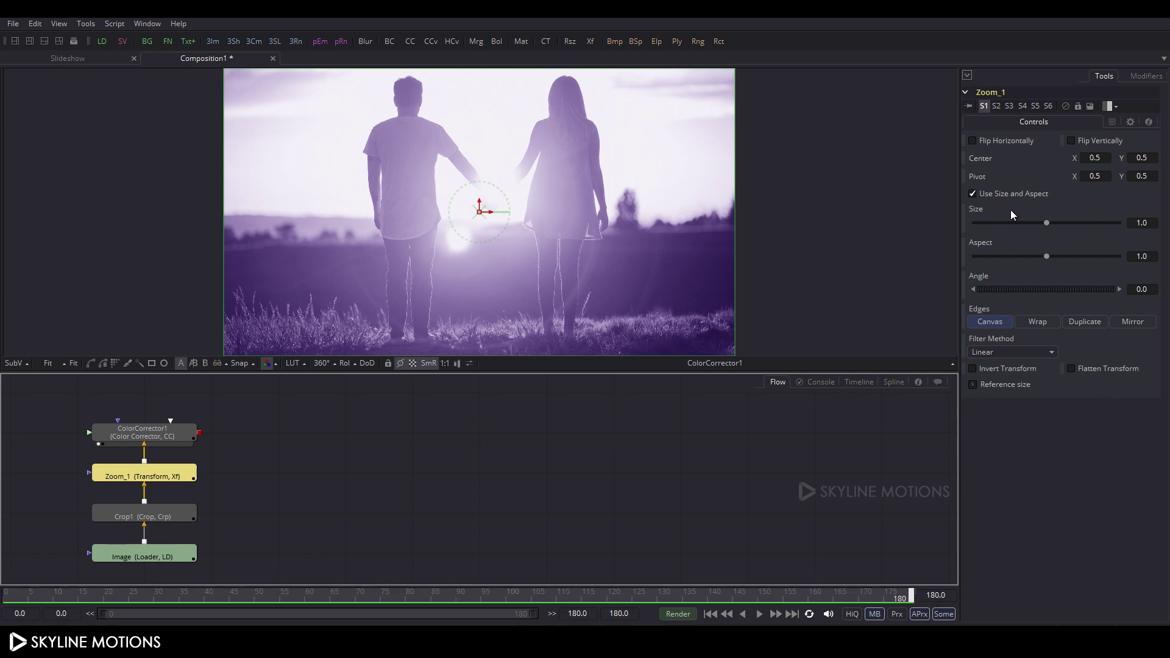
right_click(982, 211)
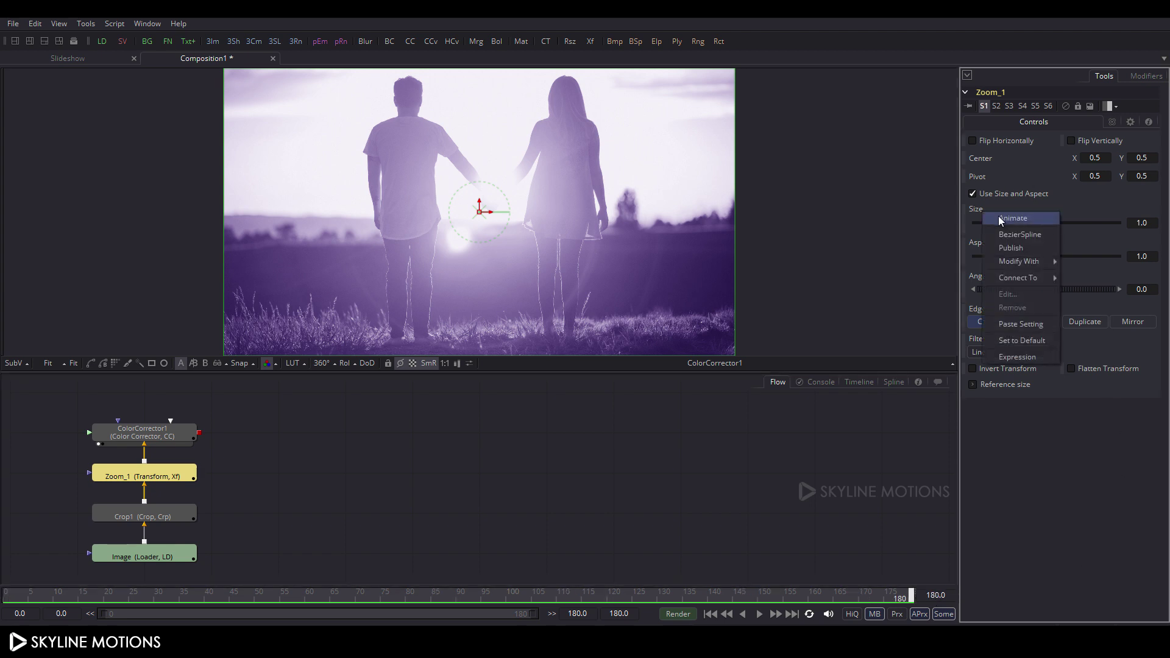
left_click(999, 217)
Keyframe the Size of Zoom_1 at 1.2 on frame 0, then scrub to frame 180 to check the zoom.
left_click_drag(874, 598, 6, 597)
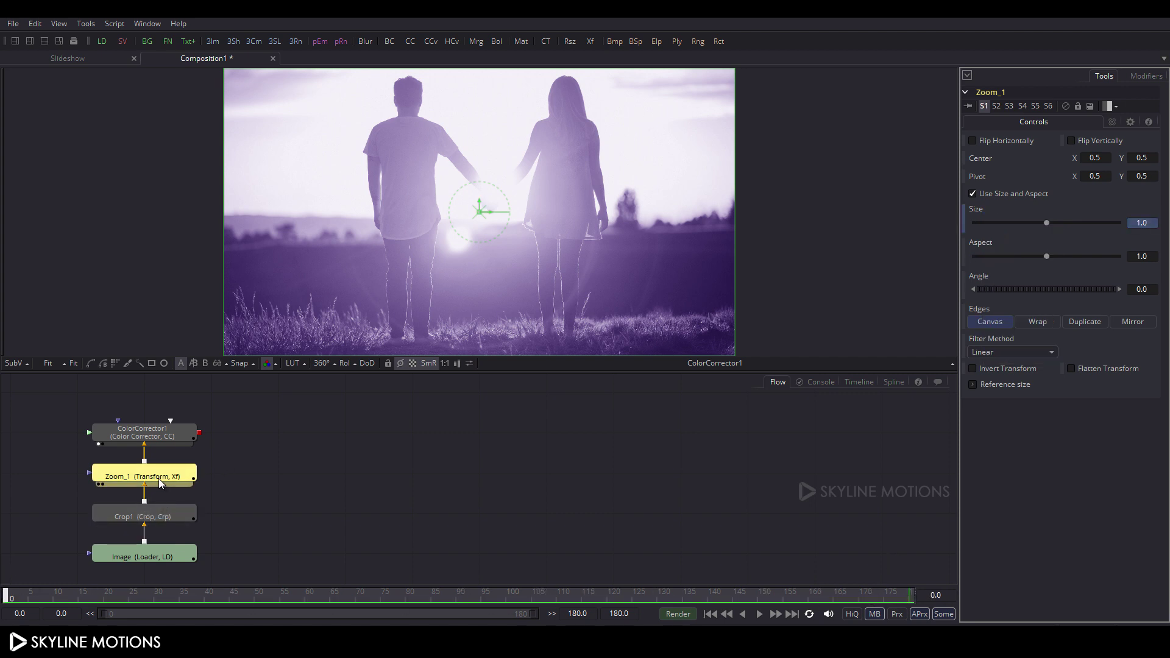
left_click_drag(1046, 224, 1051, 223)
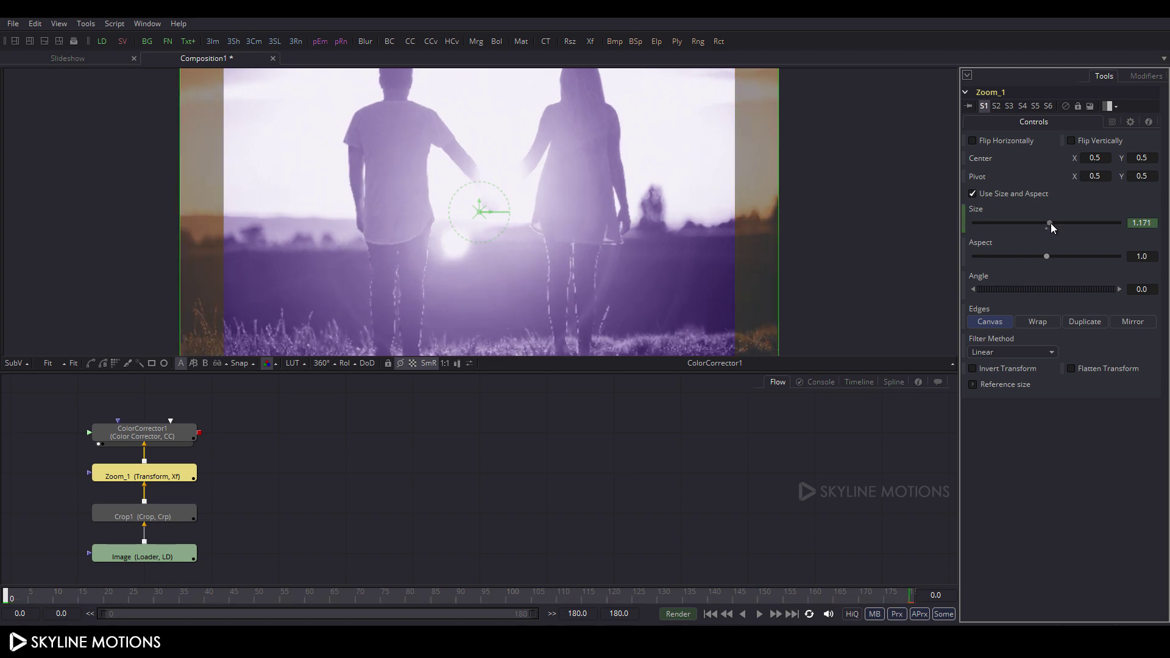
left_click(1152, 221)
type("1.2")
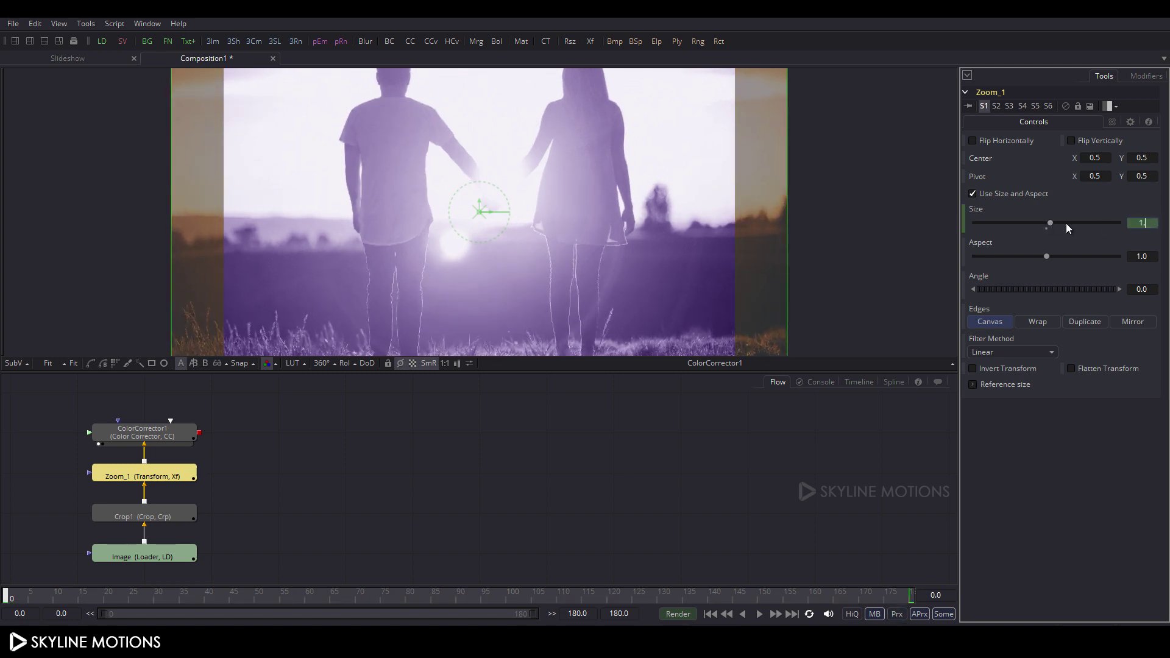
key("Tab")
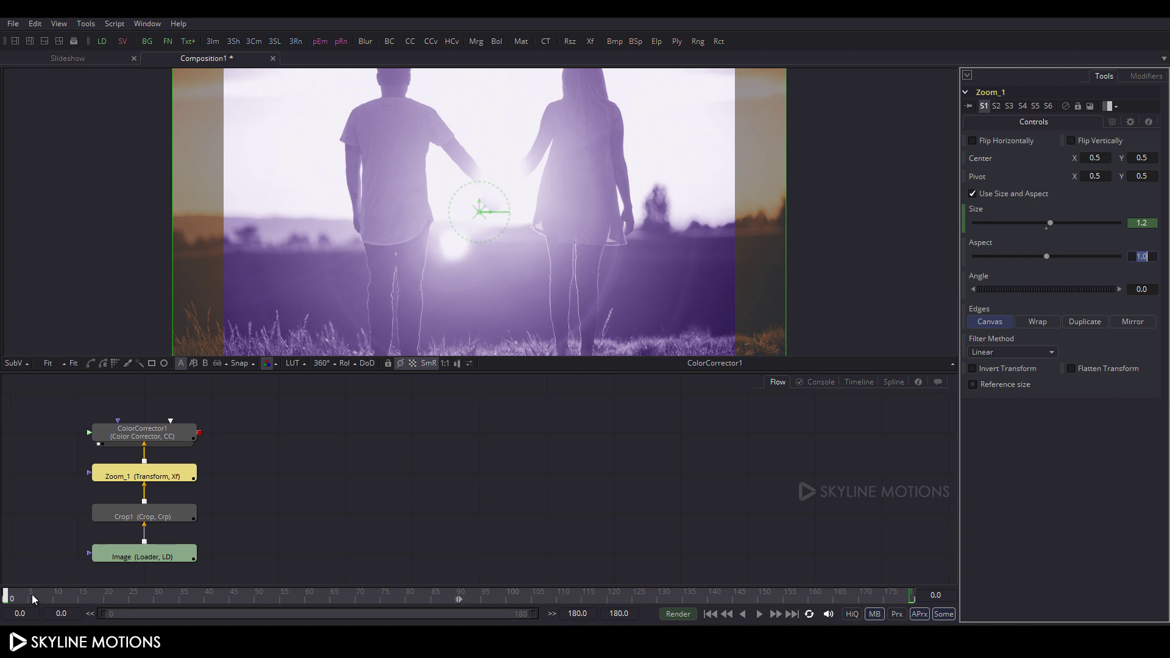
left_click_drag(32, 594, 932, 613)
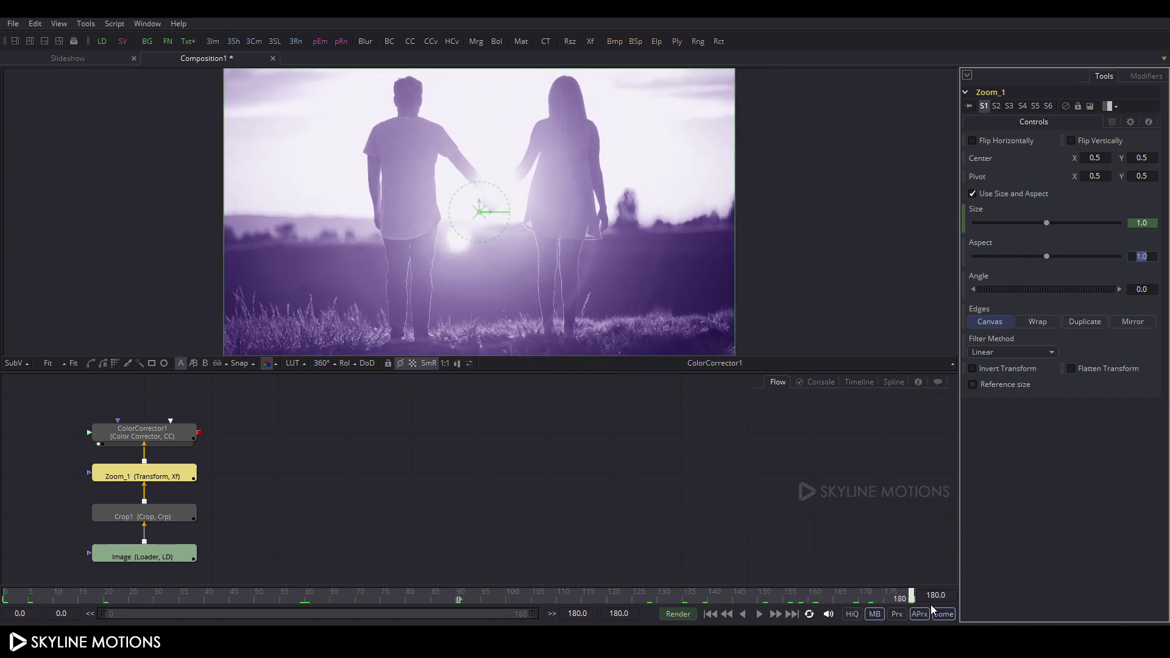
Move the Color Corrector node up to make room and insert a Directional Blur after Zoom_1.
left_click(324, 444)
left_click_drag(163, 448, 159, 407)
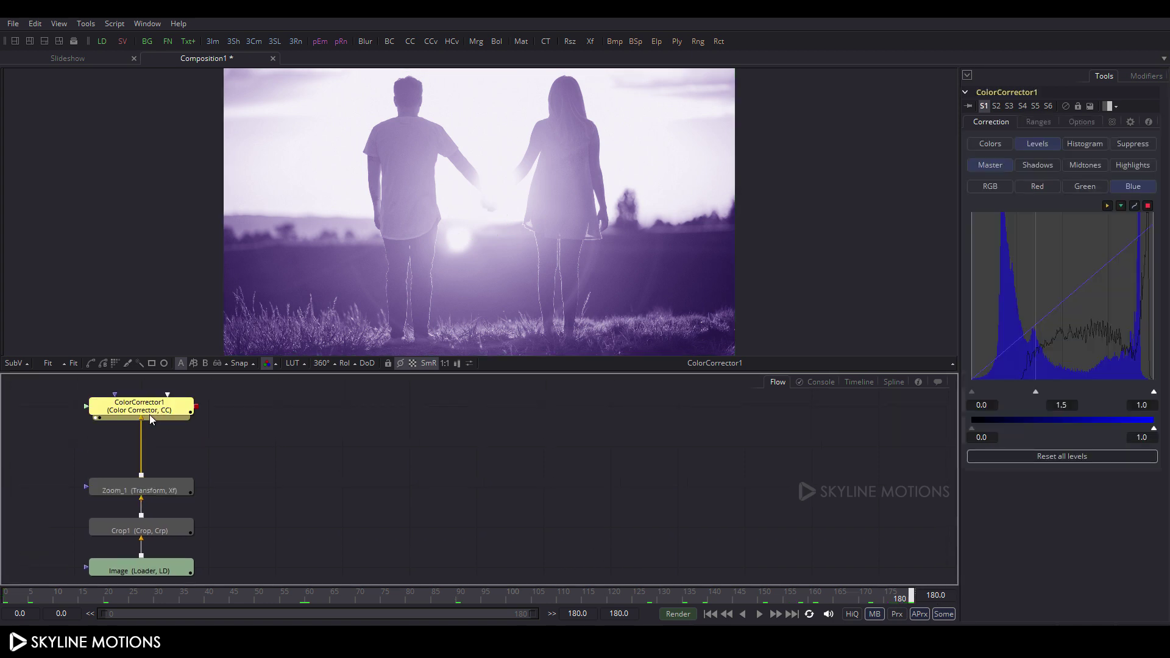
left_click(163, 491)
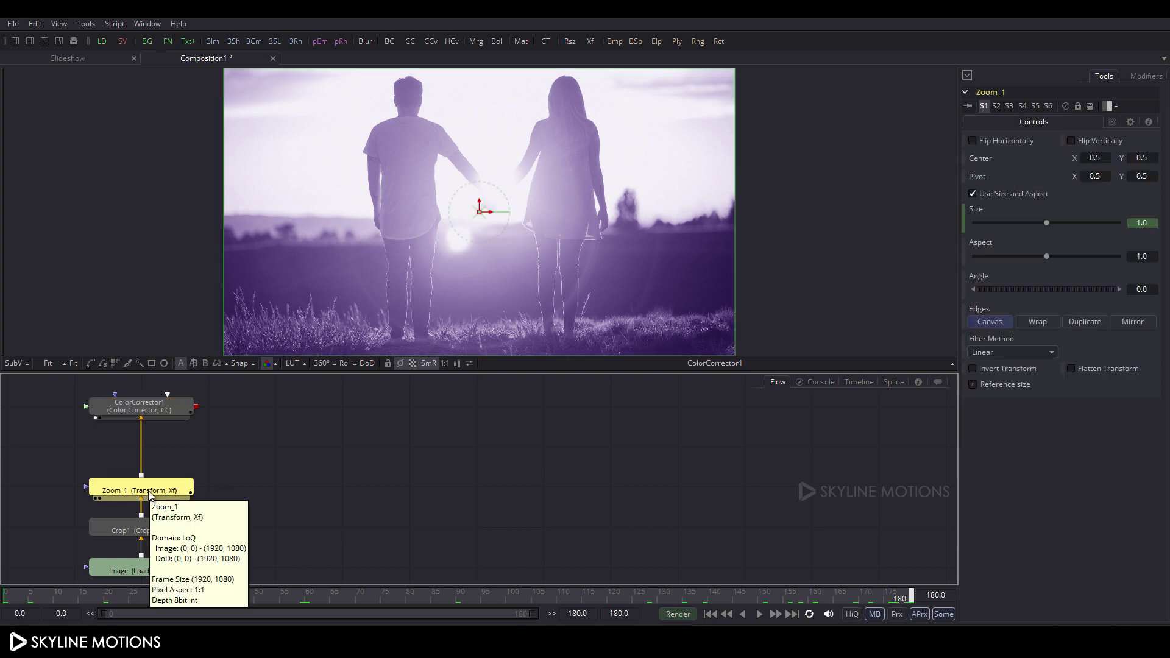
key("ctrl+space")
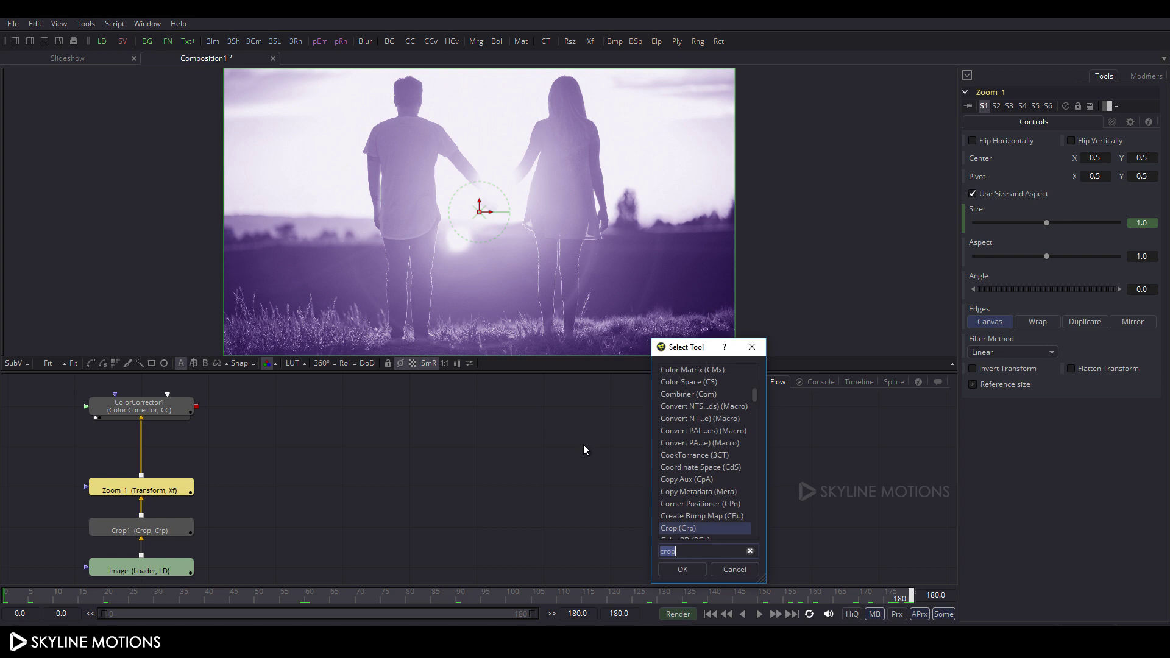
left_click(750, 552)
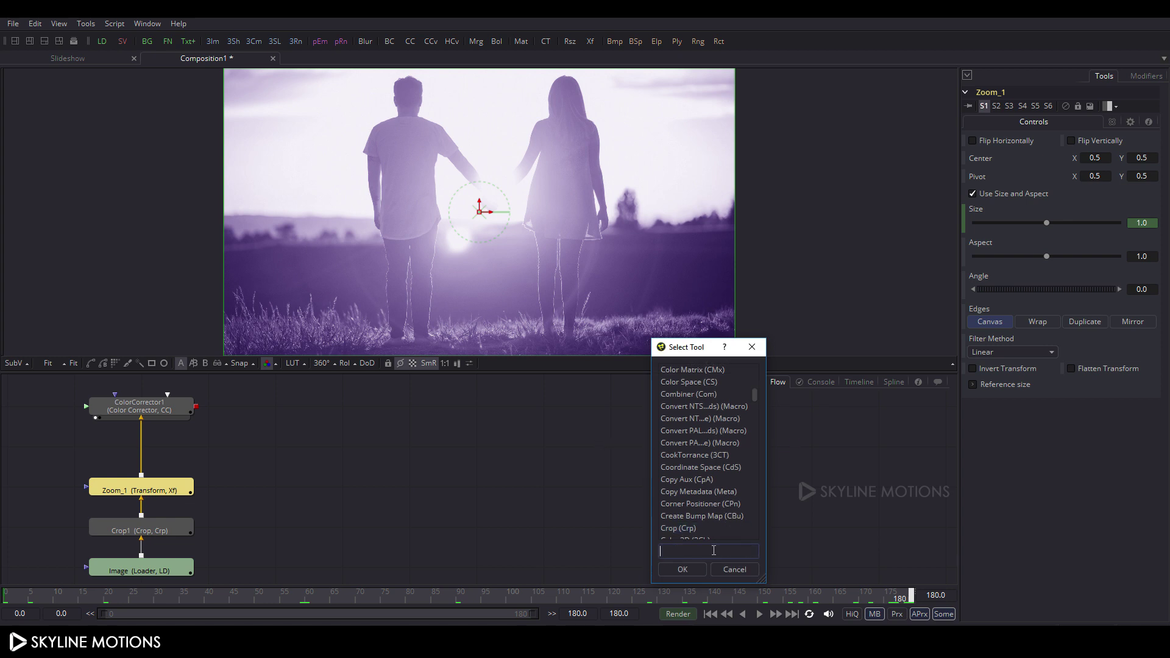
type("blu")
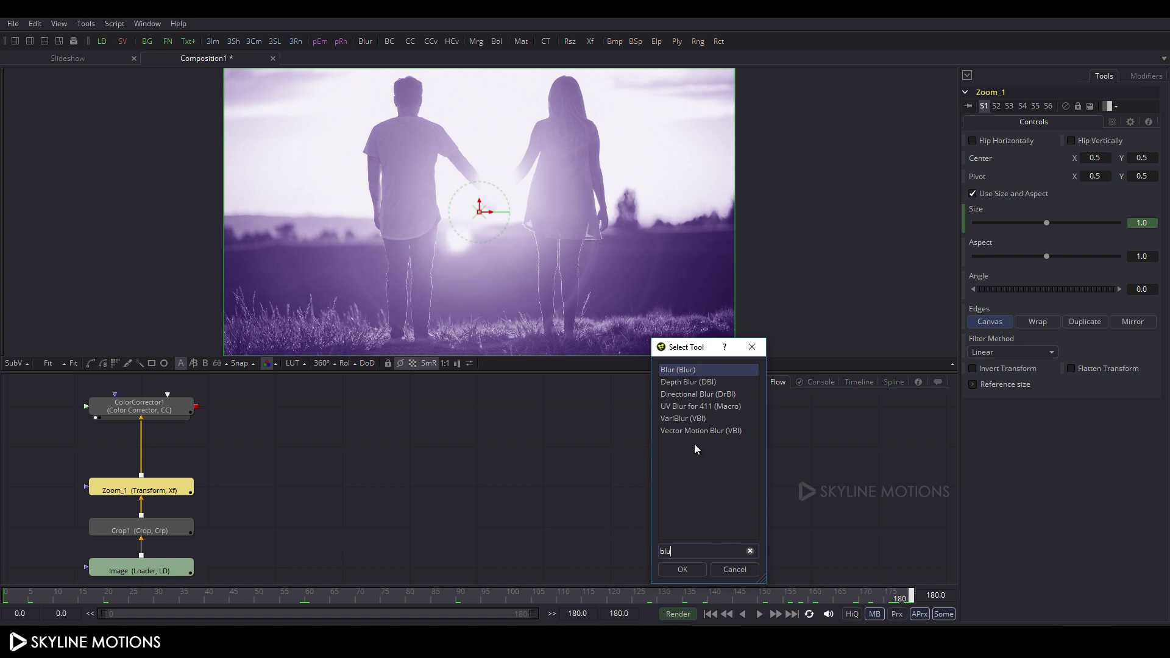
left_click(694, 395)
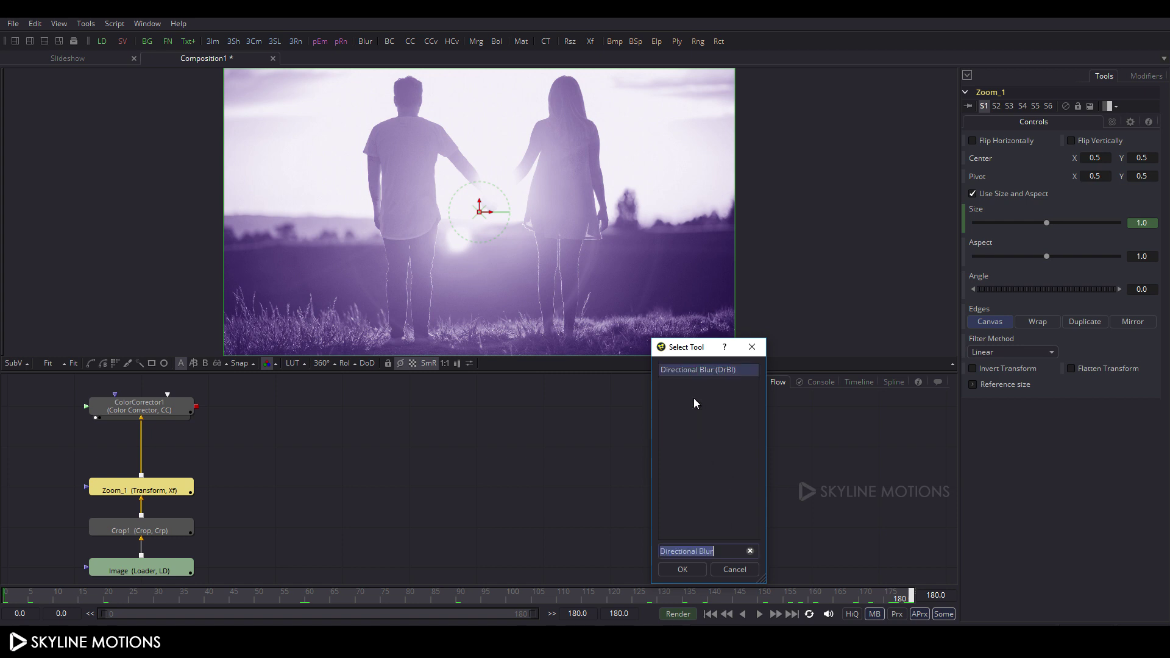
left_click(683, 569)
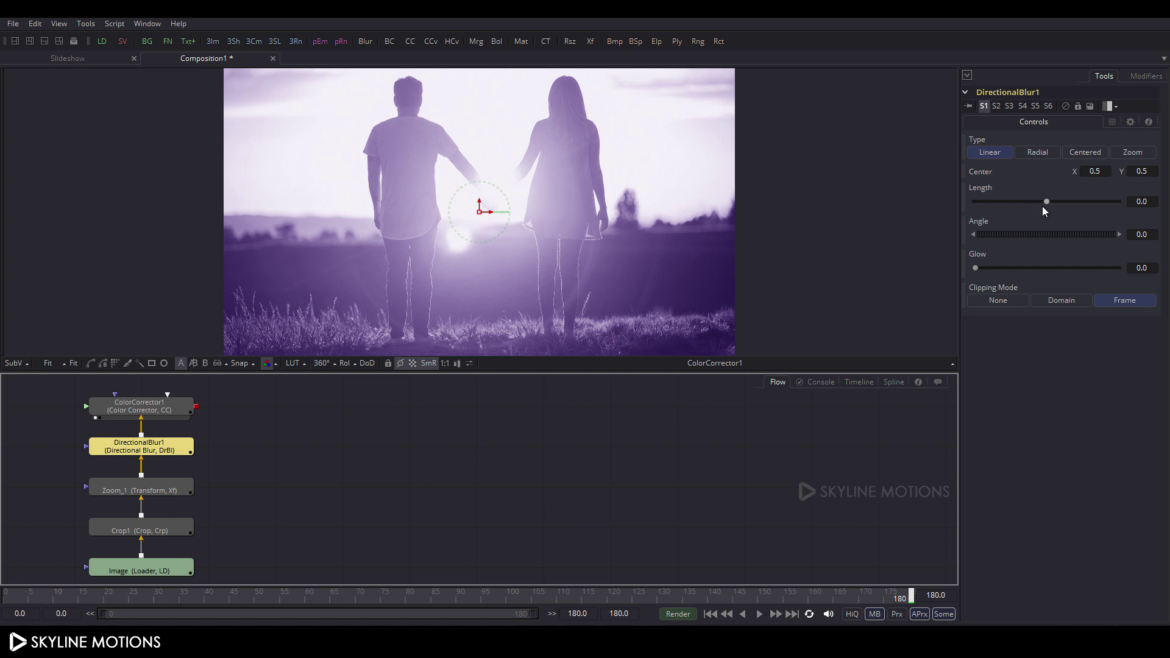
Set the Directional Blur's length to 0.01 and scrub to frame 30 to check the blur.
left_click_drag(1047, 208, 1054, 207)
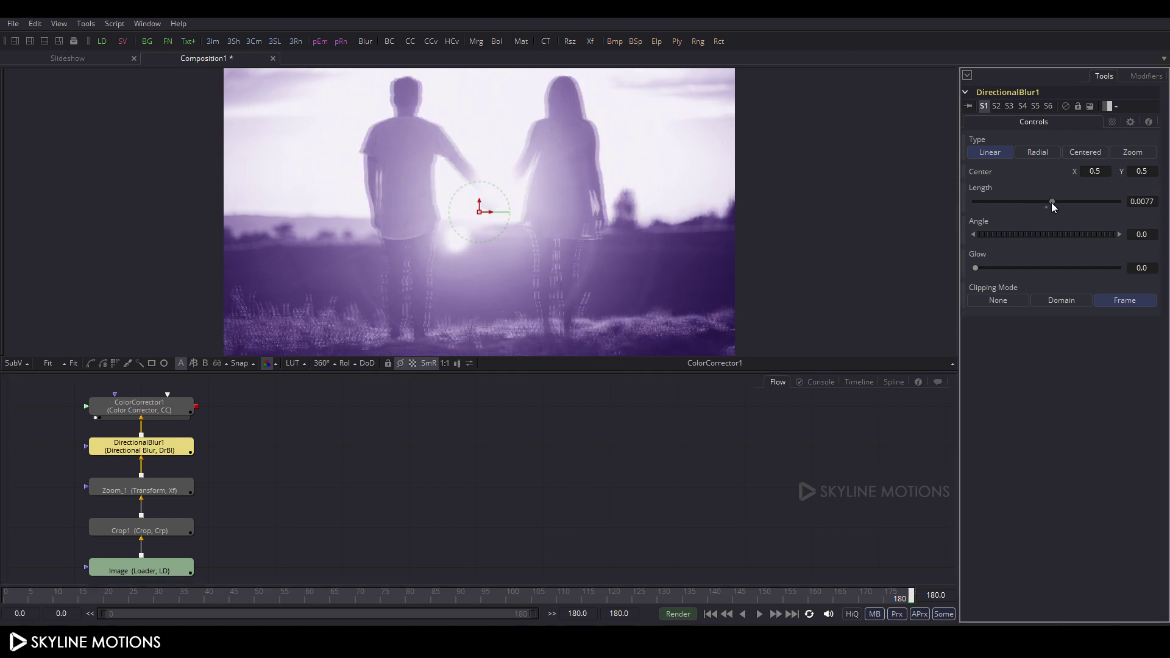
left_click_drag(1158, 201, 1144, 200)
type("1")
key("Tab")
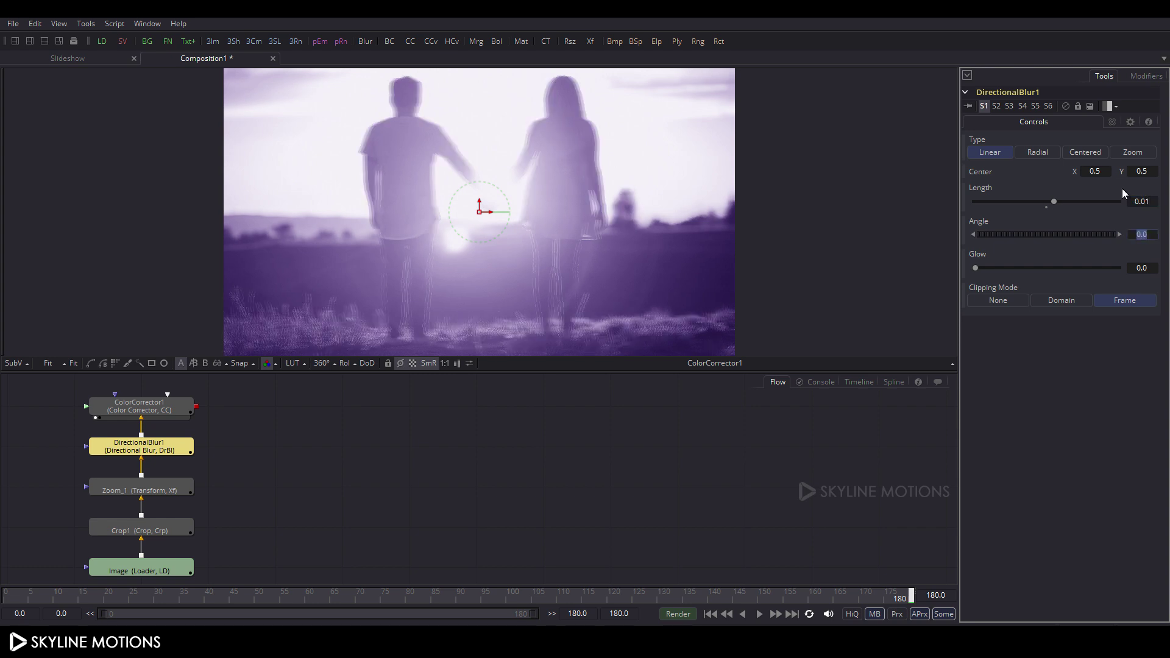
left_click(423, 469)
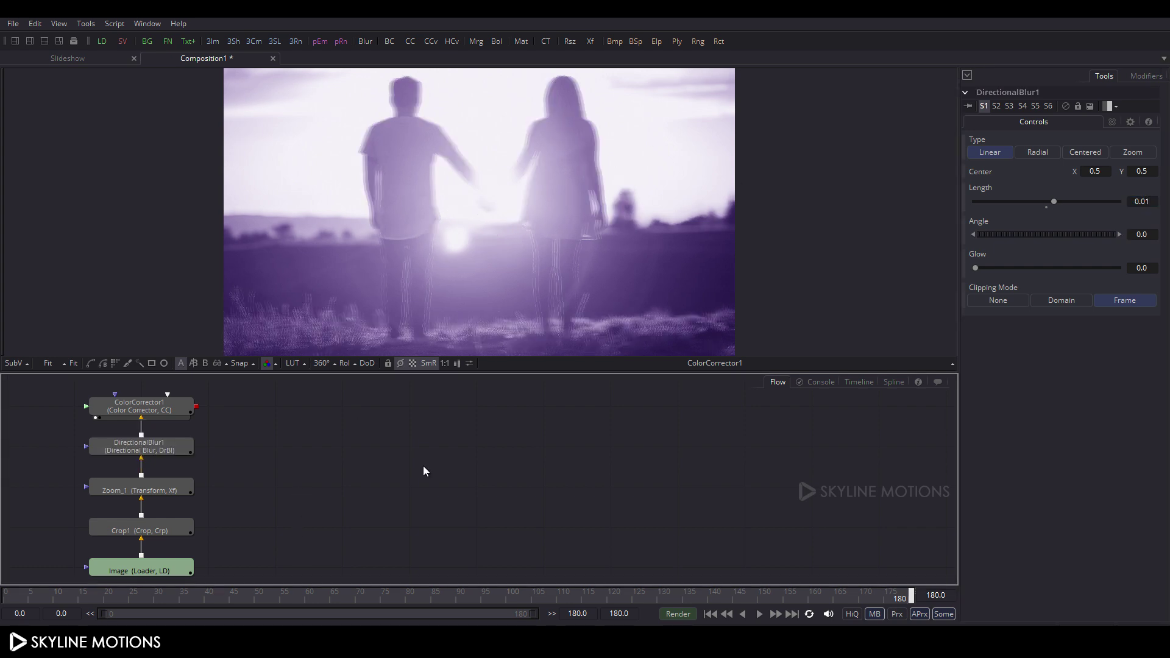
left_click_drag(372, 595, 156, 595)
Add a separate Background node beside the image chain and rename it Matte.
left_click_drag(257, 473, 244, 495)
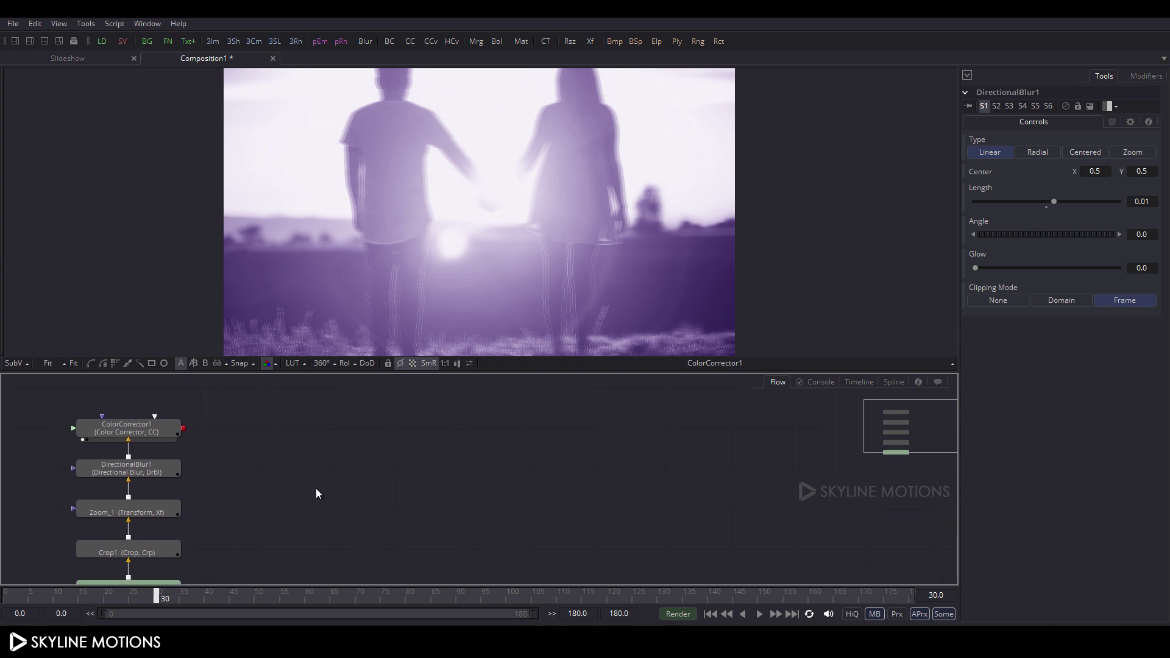
left_click_drag(147, 41, 342, 481)
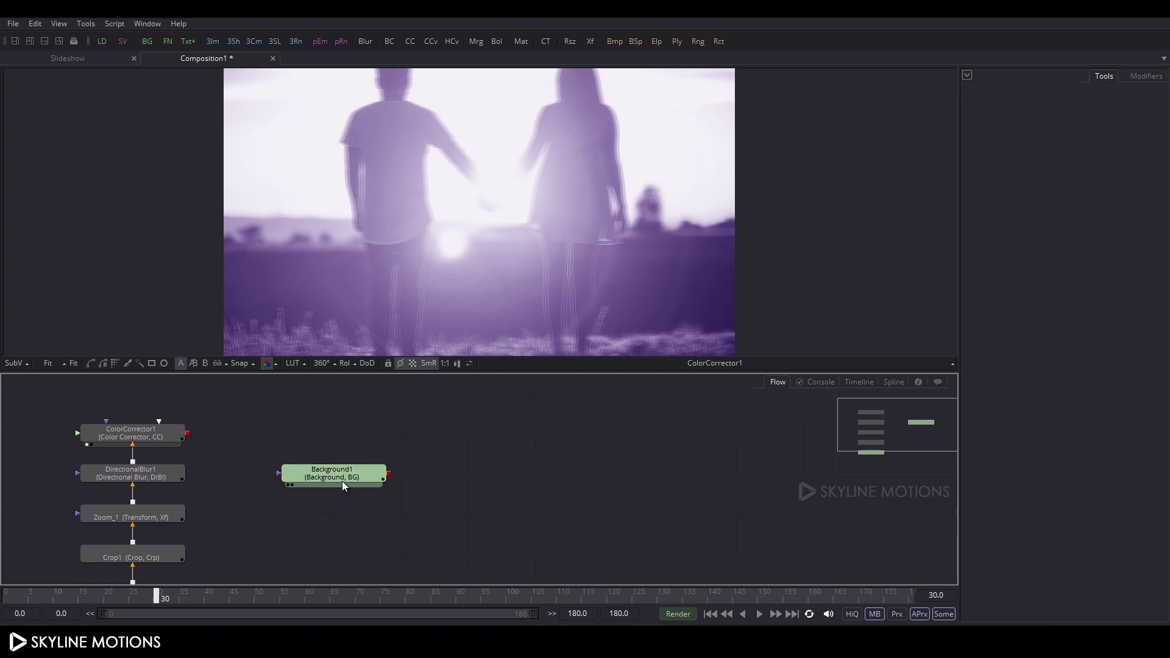
left_click(327, 476)
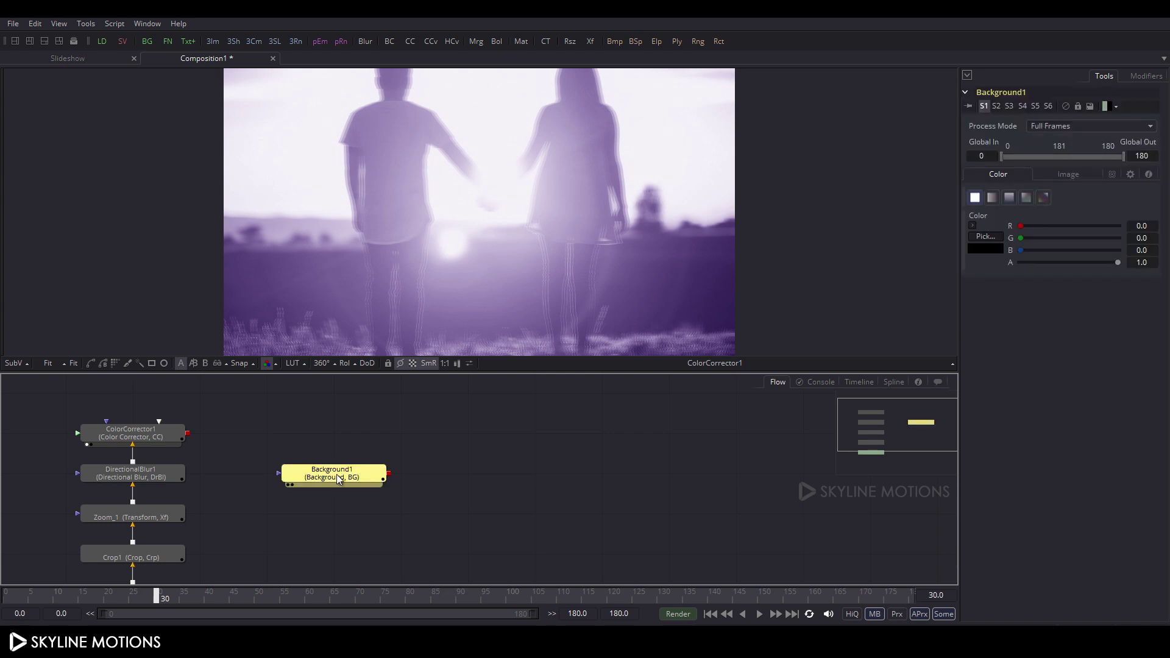
key("F2")
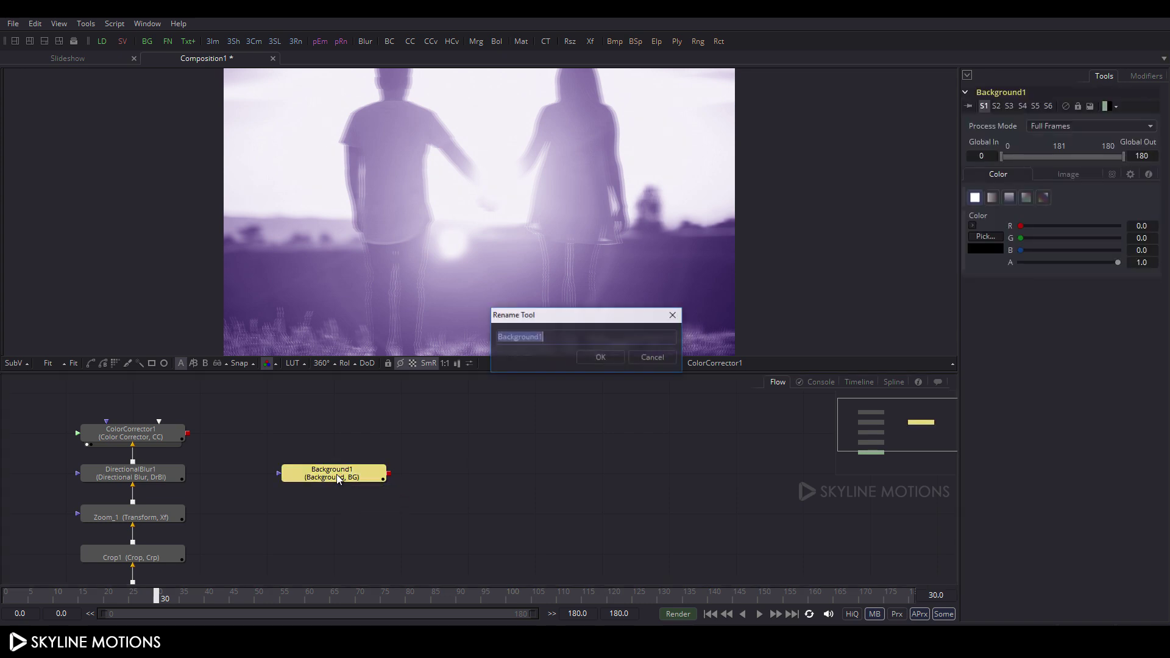
key("BackSpace")
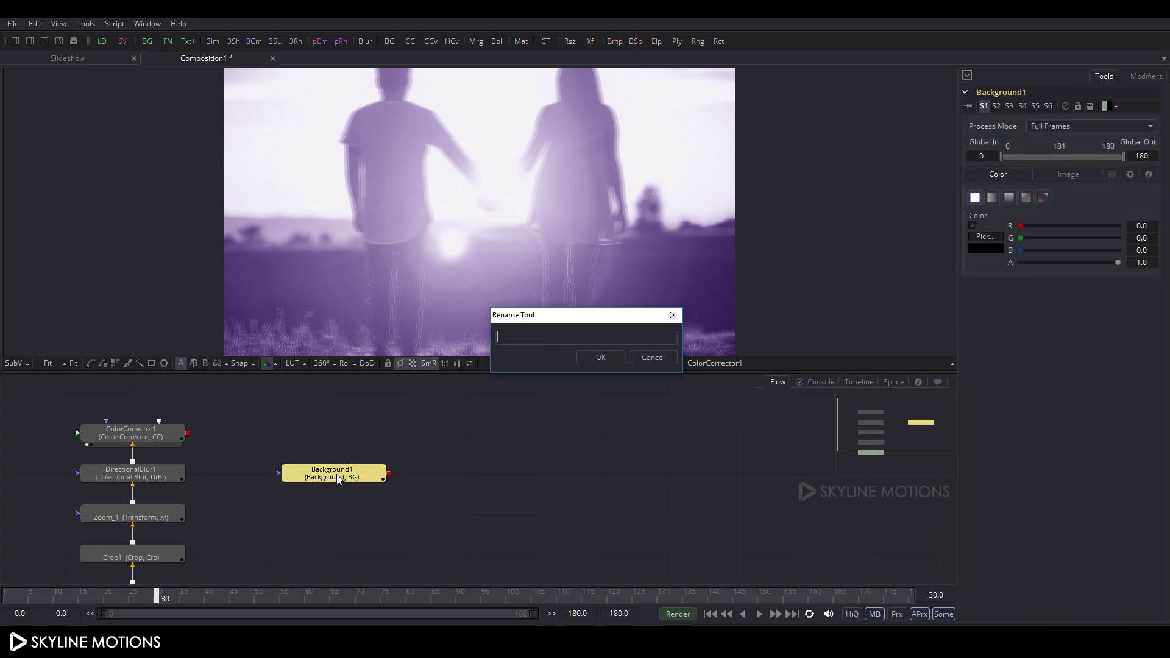
type("Matte")
key("Return")
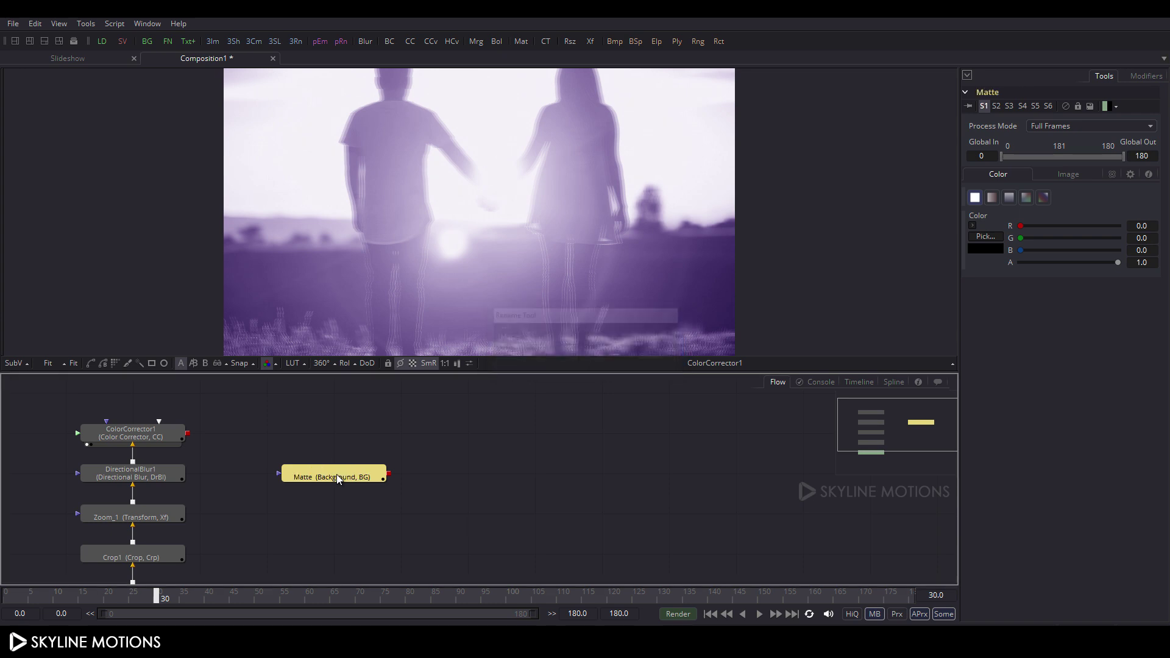
Add a Rectangle mask to the Matte node, arrange it in front of Matte, and show Matte in the viewer.
left_click_drag(335, 474, 448, 481)
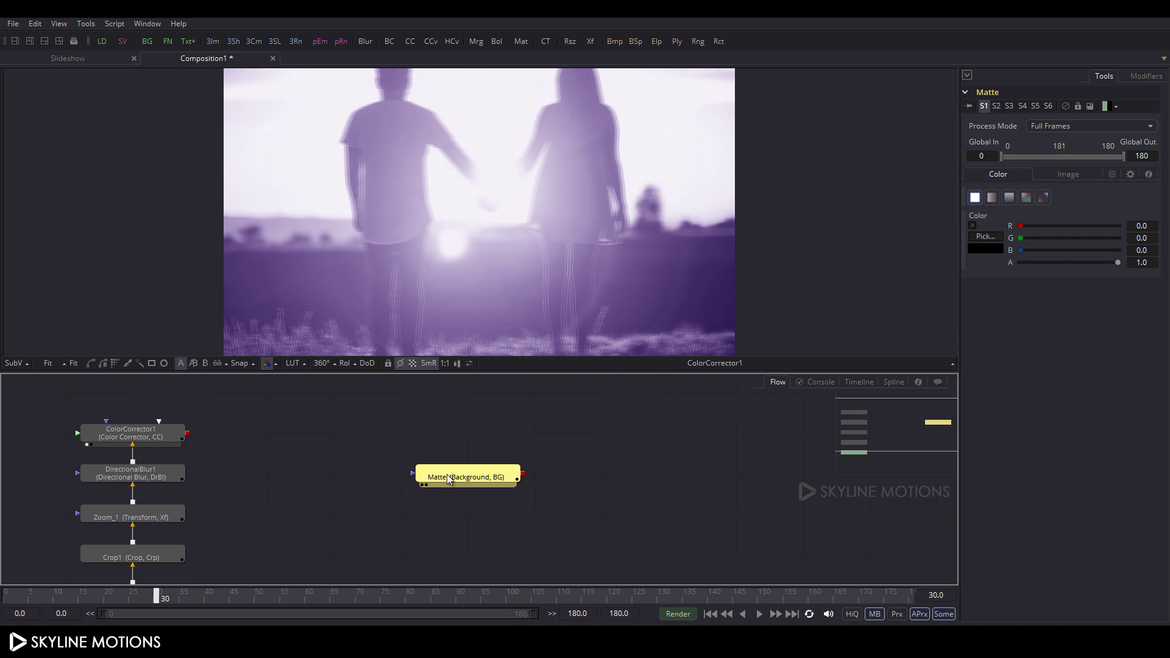
left_click(151, 364)
left_click_drag(439, 434, 306, 476)
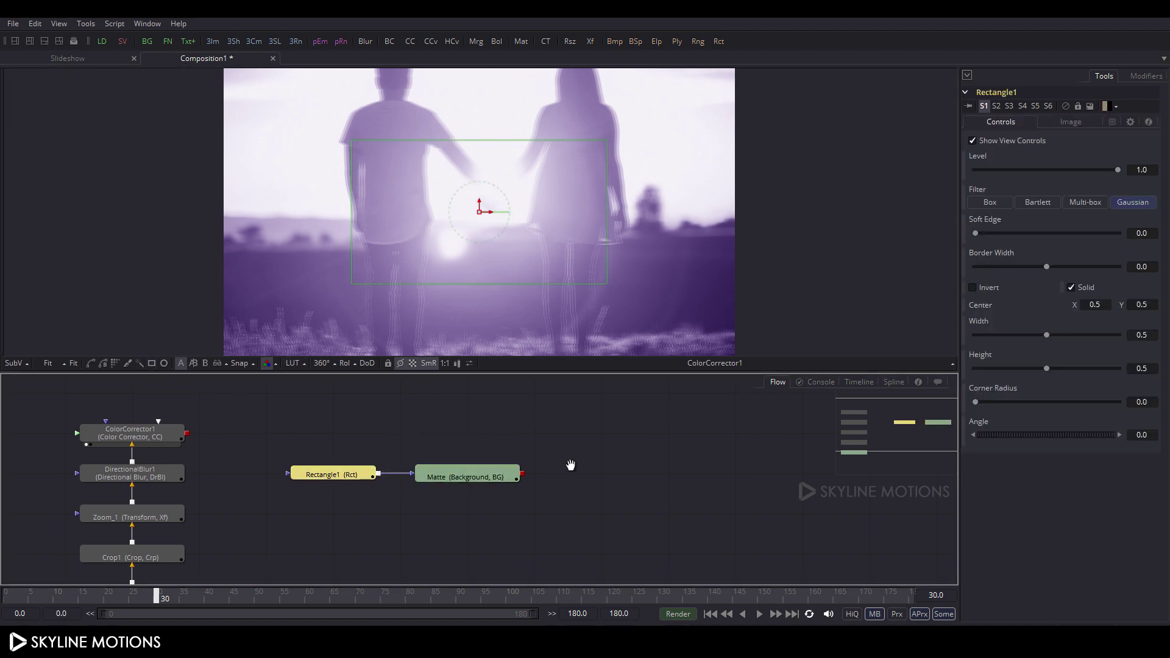
left_click(423, 468)
key("1")
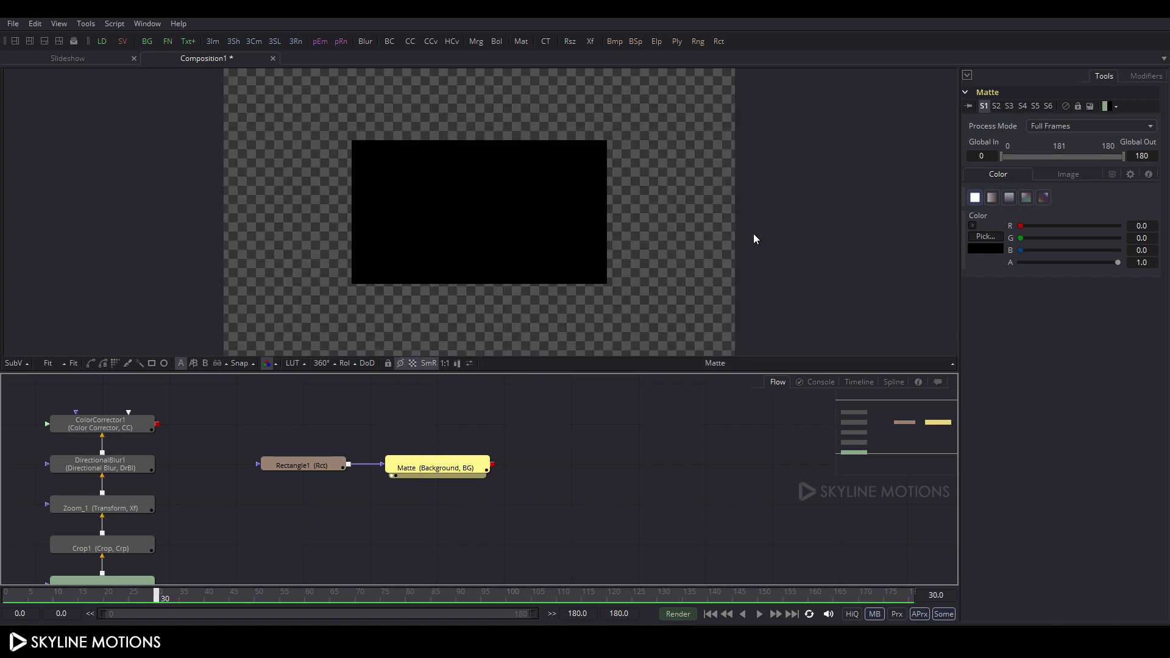
Set the Rectangle mask's width to 0.85 and height to 0.55.
left_click(291, 470)
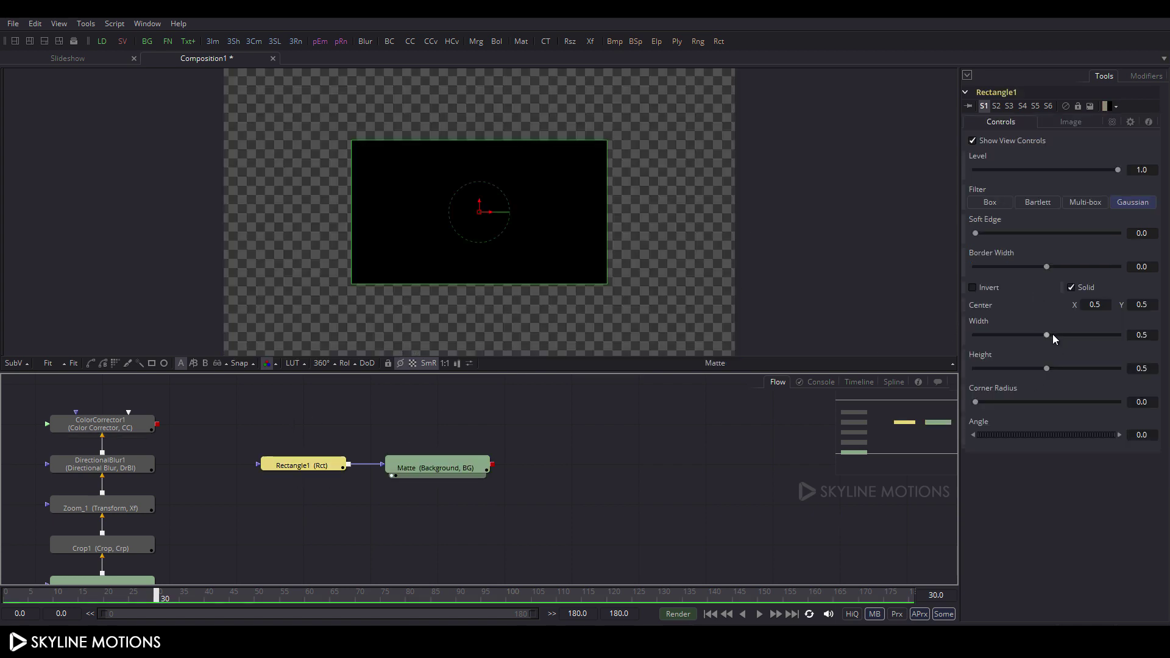
left_click_drag(1051, 334, 1092, 335)
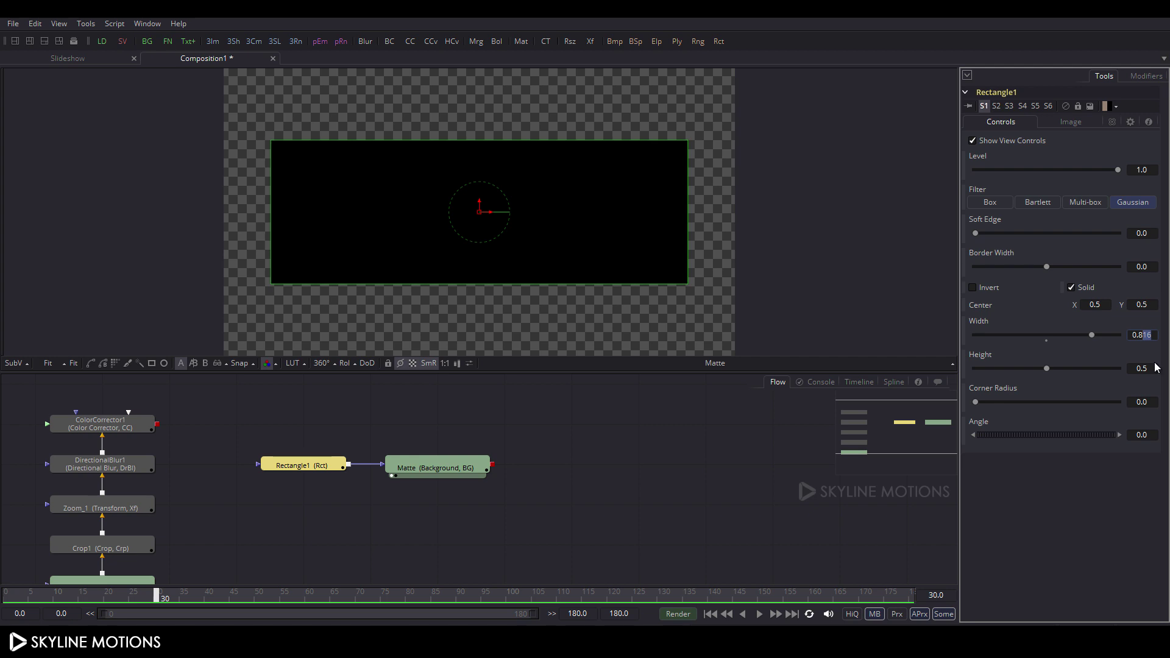
type("5")
key("Tab")
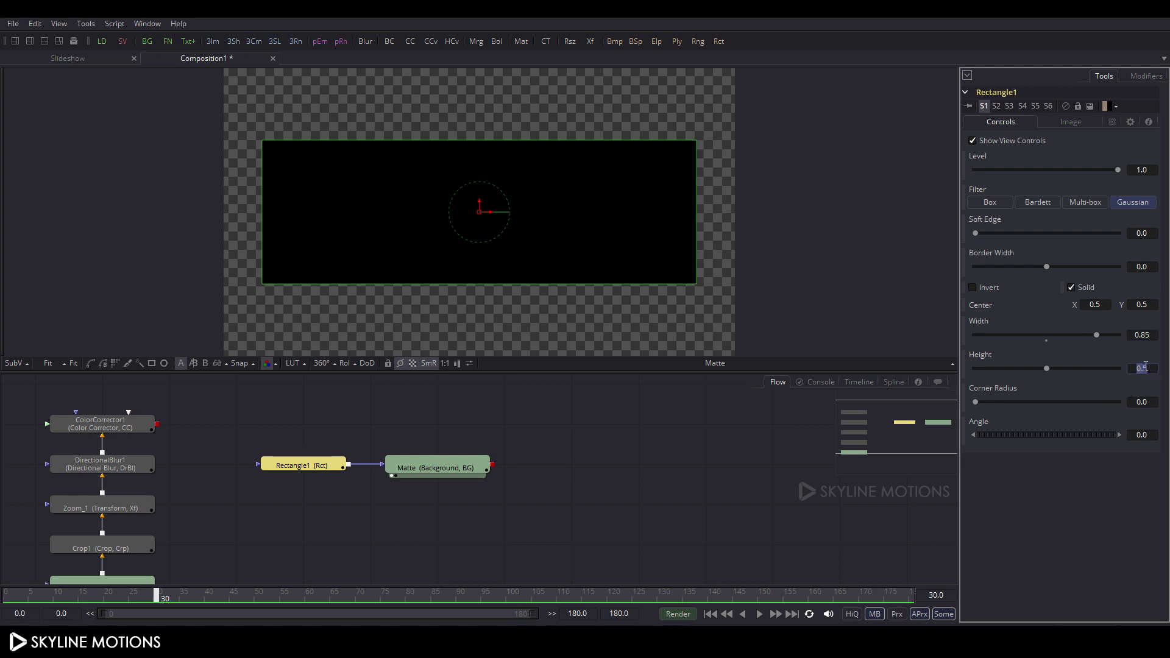
left_click_drag(1046, 368, 1052, 368)
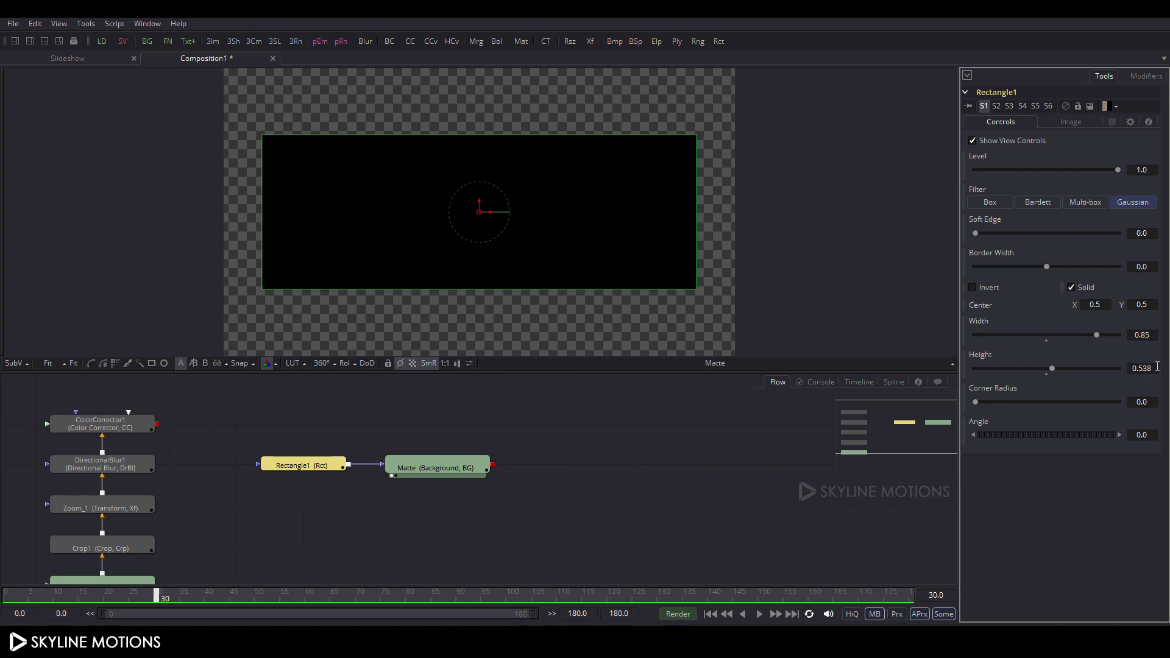
type("5")
key("Tab")
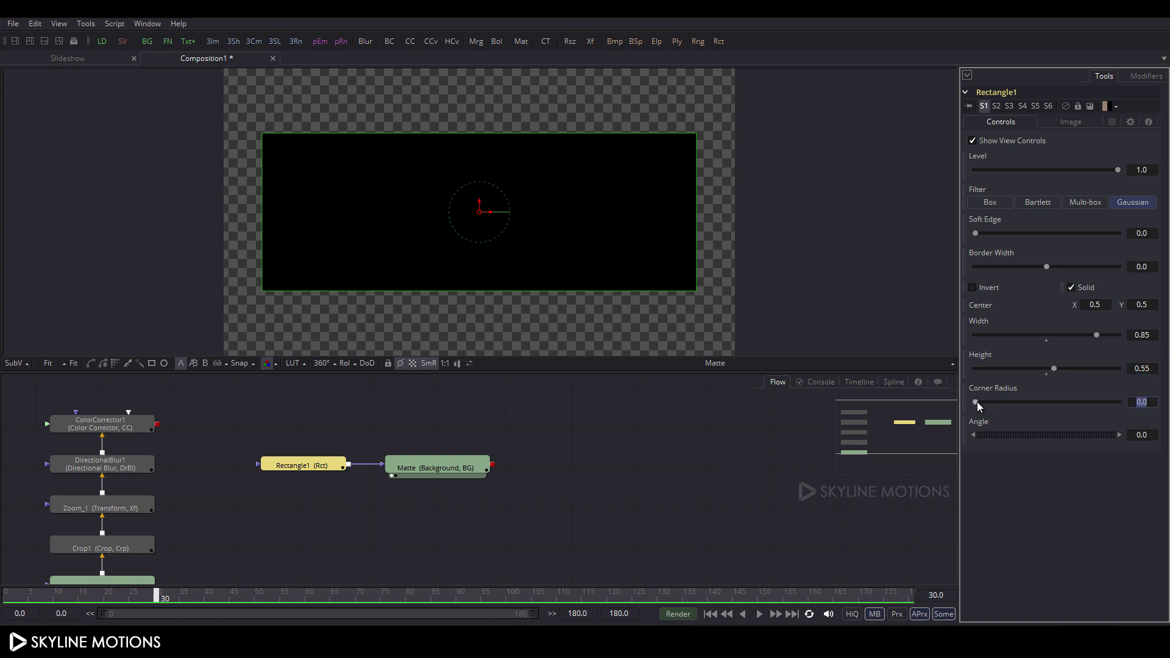
Set the Rectangle mask's corner radius to 0.3 and move the mask up to a centre Y of about 0.56.
left_click_drag(977, 401, 1025, 403)
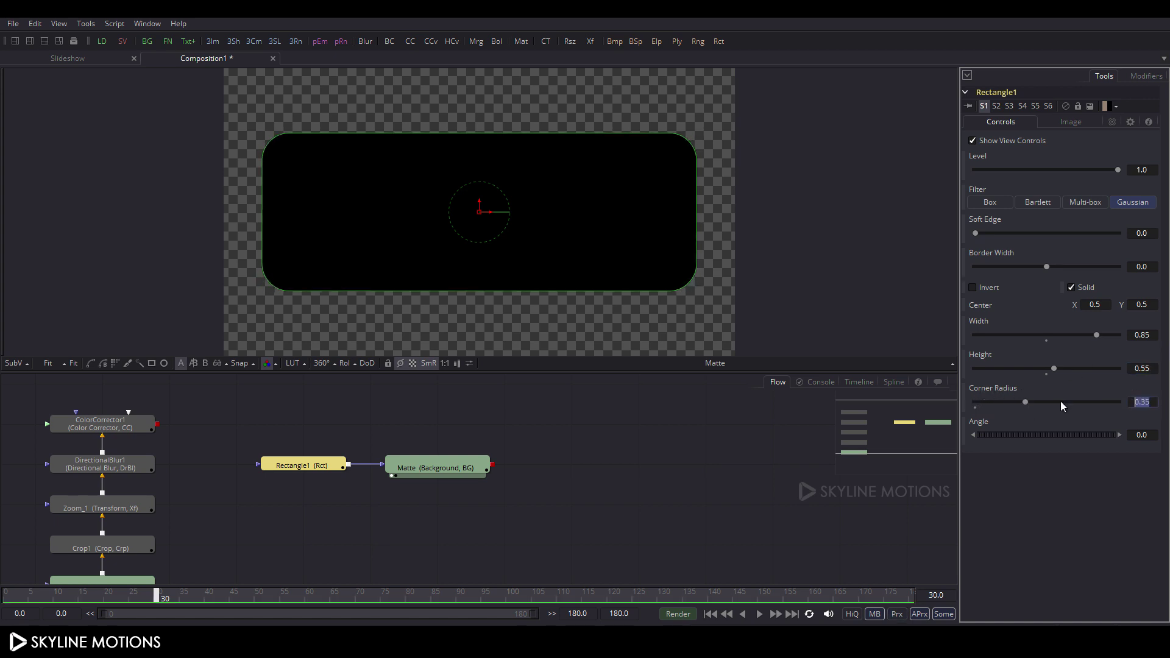
type("0.3")
key("Tab")
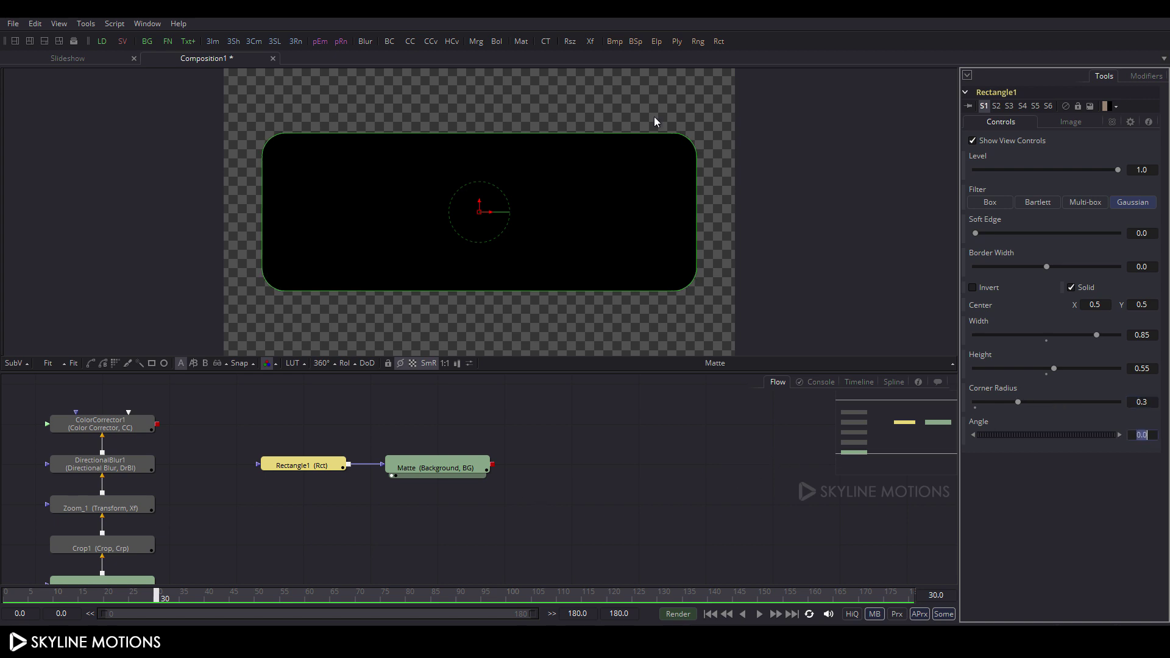
left_click(303, 465)
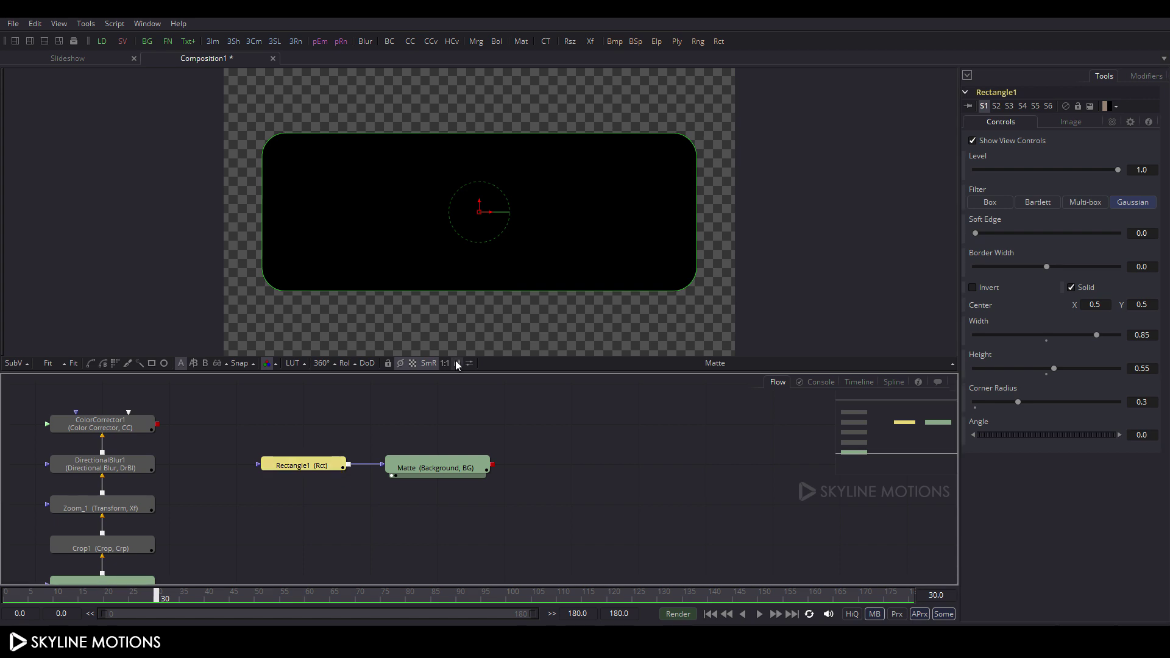
left_click_drag(481, 202, 486, 183)
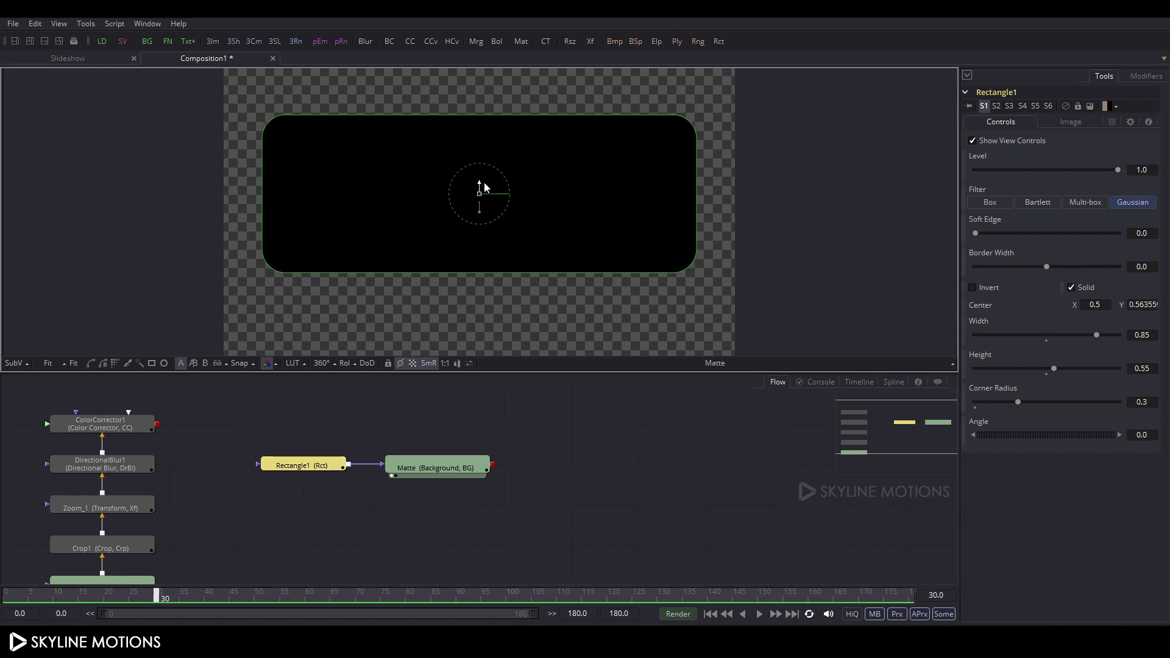
left_click(503, 459)
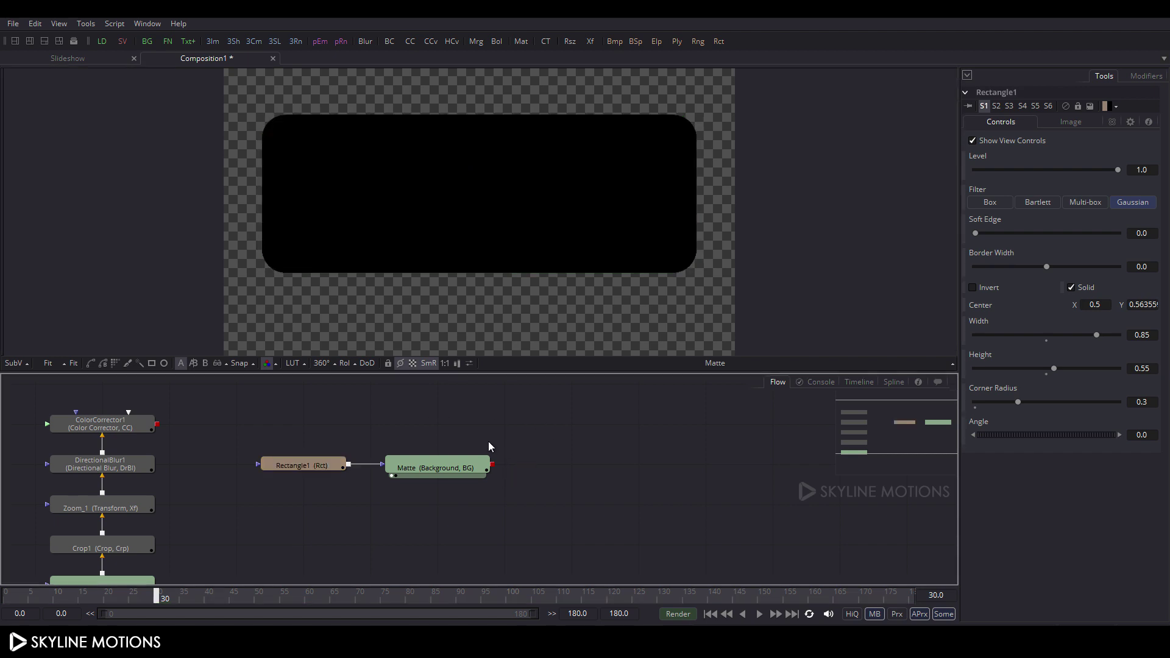
Add a Transform node after Matte and show its output in the viewer.
left_click(448, 470)
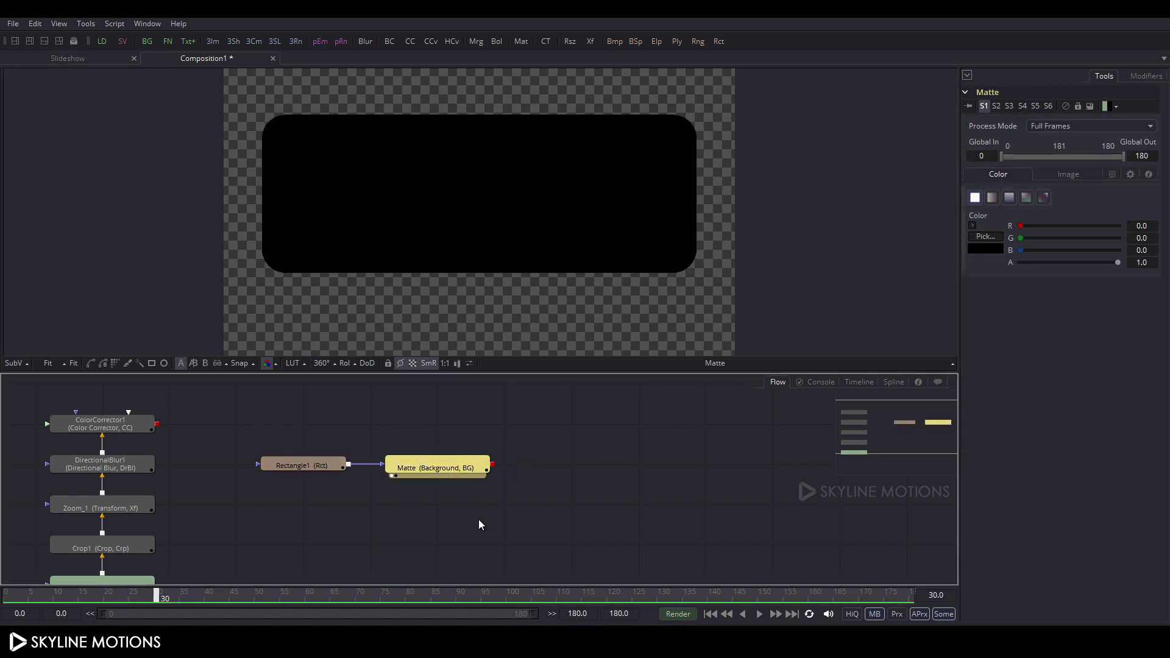
left_click(590, 40)
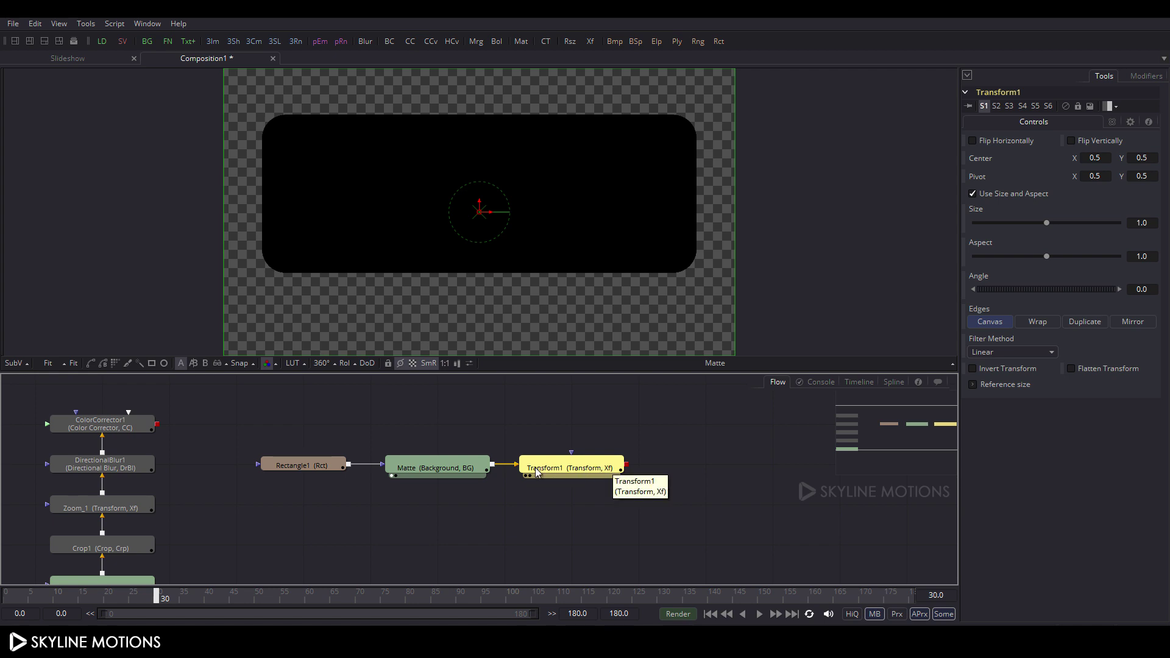
left_click_drag(536, 471, 539, 223)
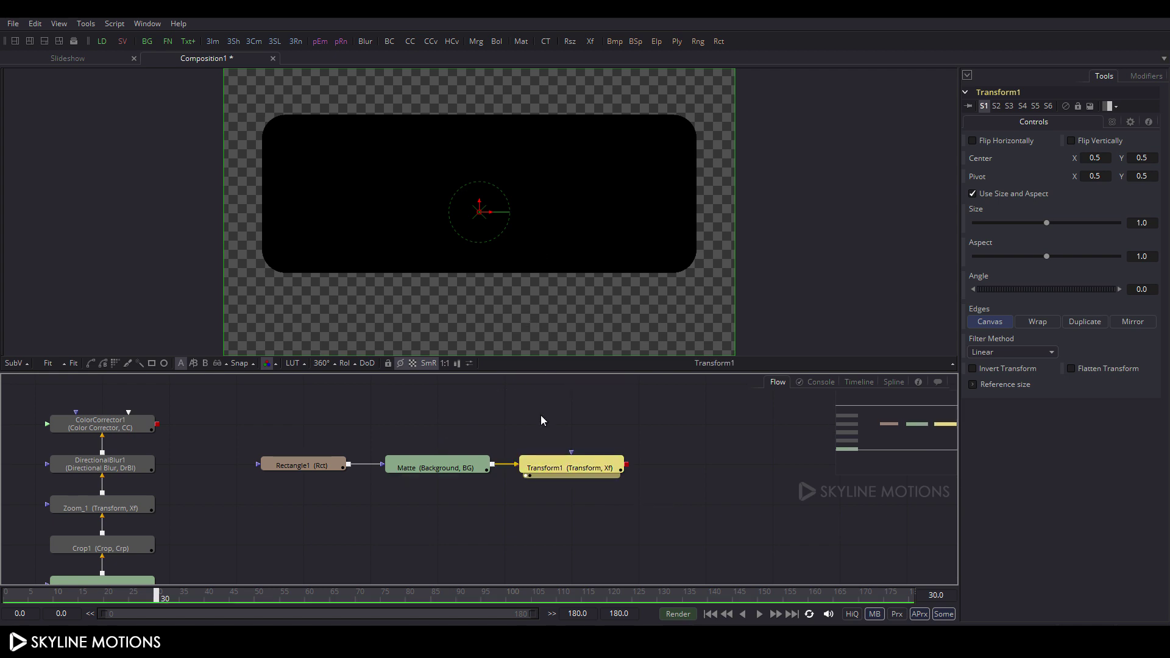
left_click_drag(573, 504, 569, 483)
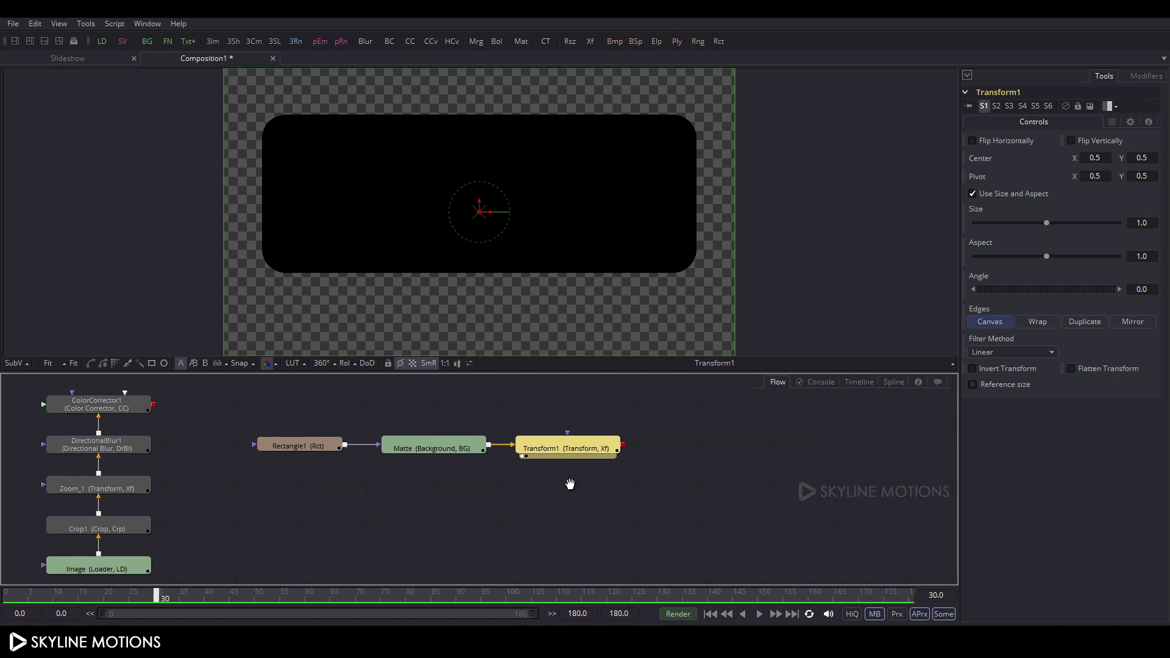
Add a Merge node below Transform1, with Transform1 as its background and the Image loader as its foreground.
left_click(510, 499)
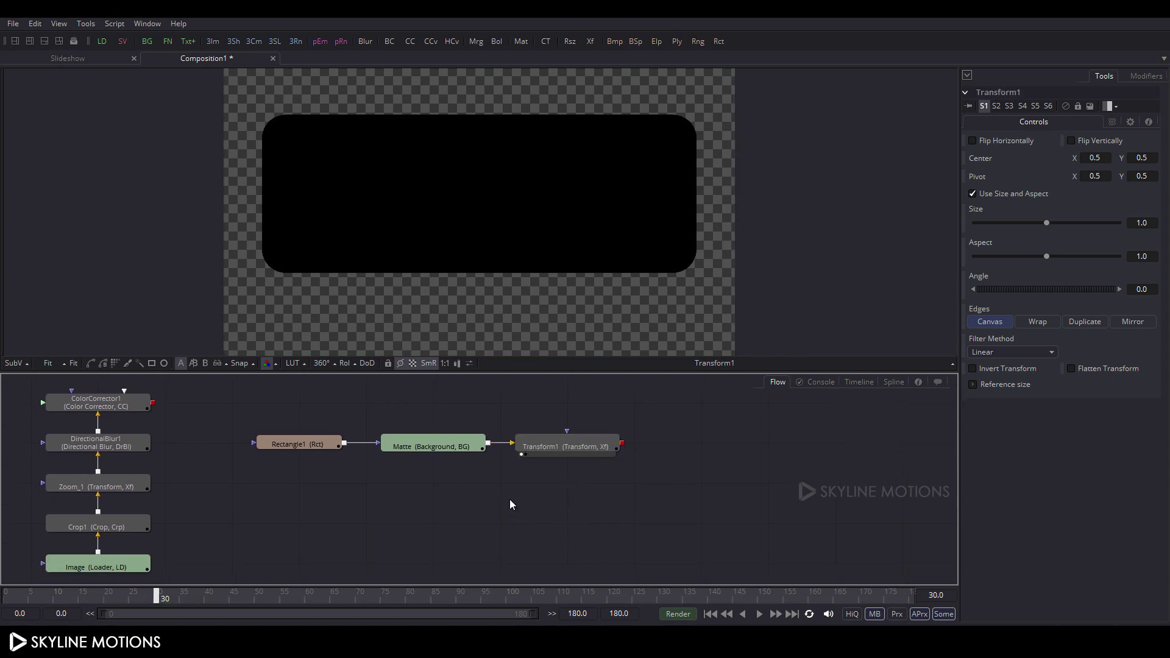
left_click(476, 41)
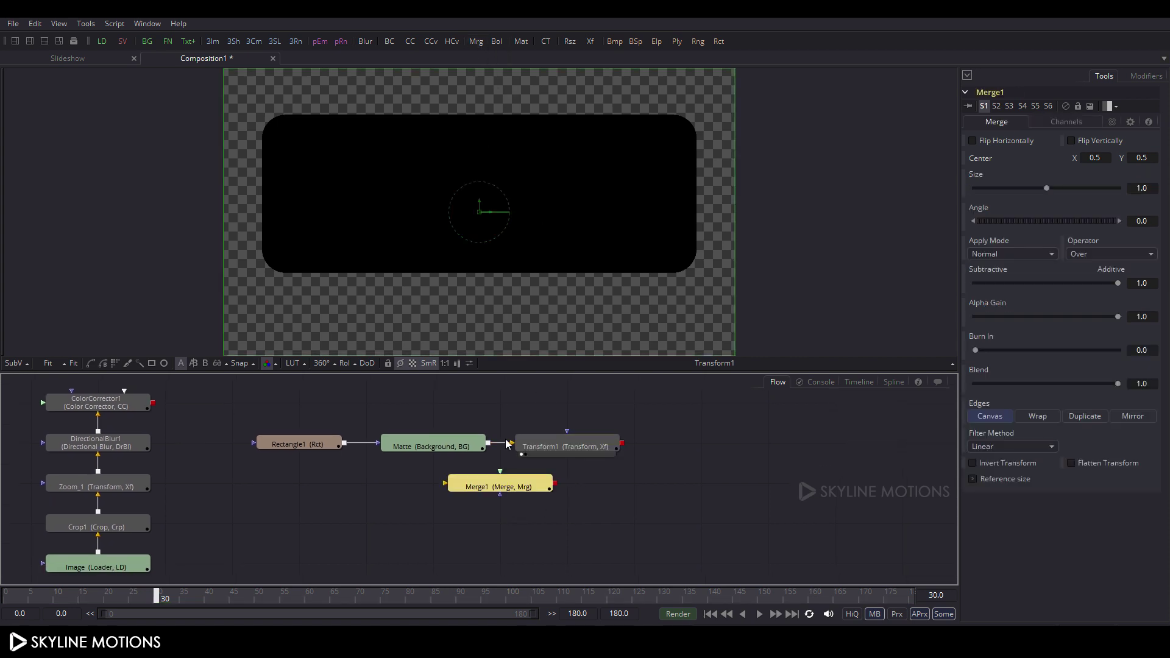
left_click_drag(514, 477, 582, 501)
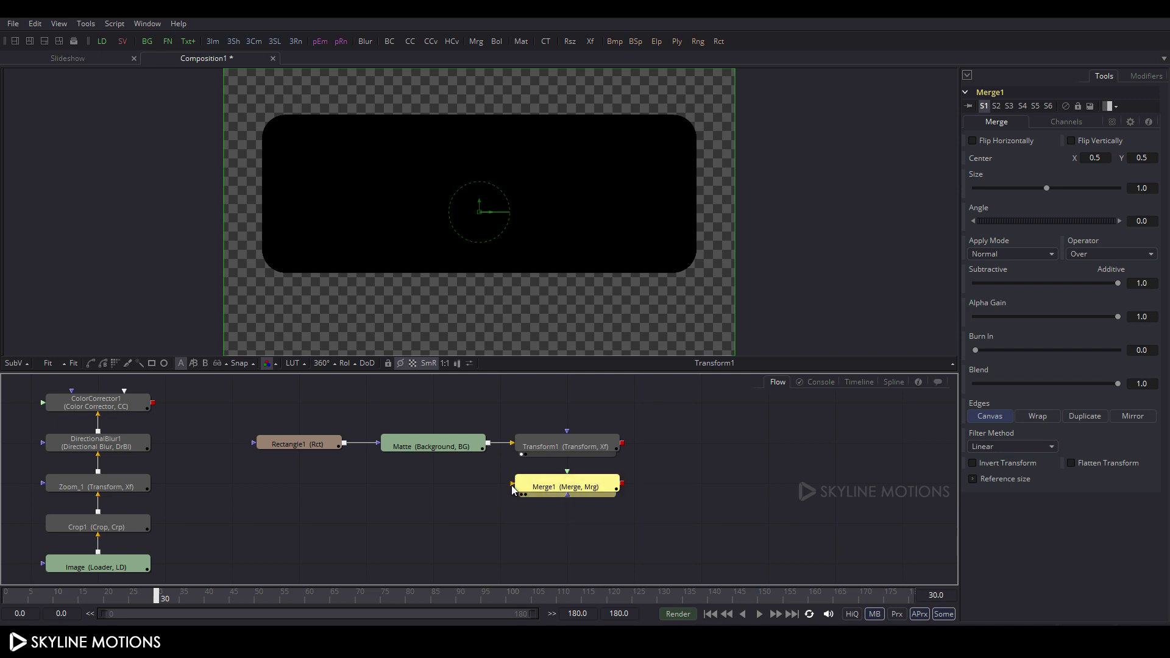
left_click_drag(512, 486, 101, 559)
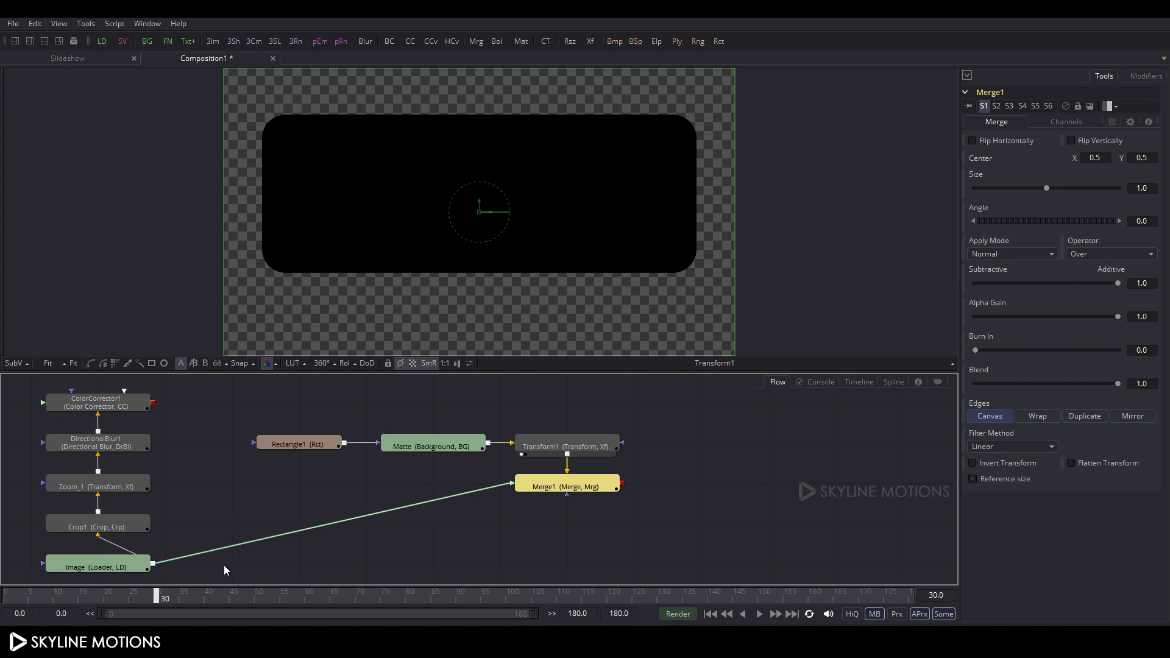
Insert a second Transform node on the connection between the Image loader and Merge1.
left_click(362, 548)
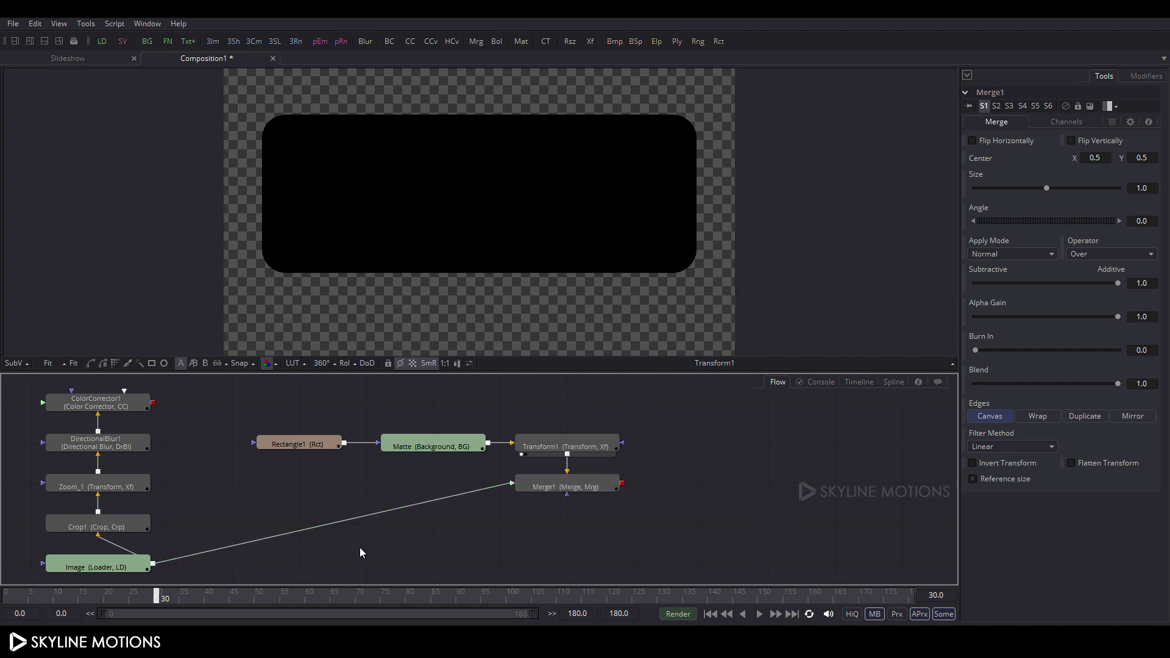
left_click(591, 41)
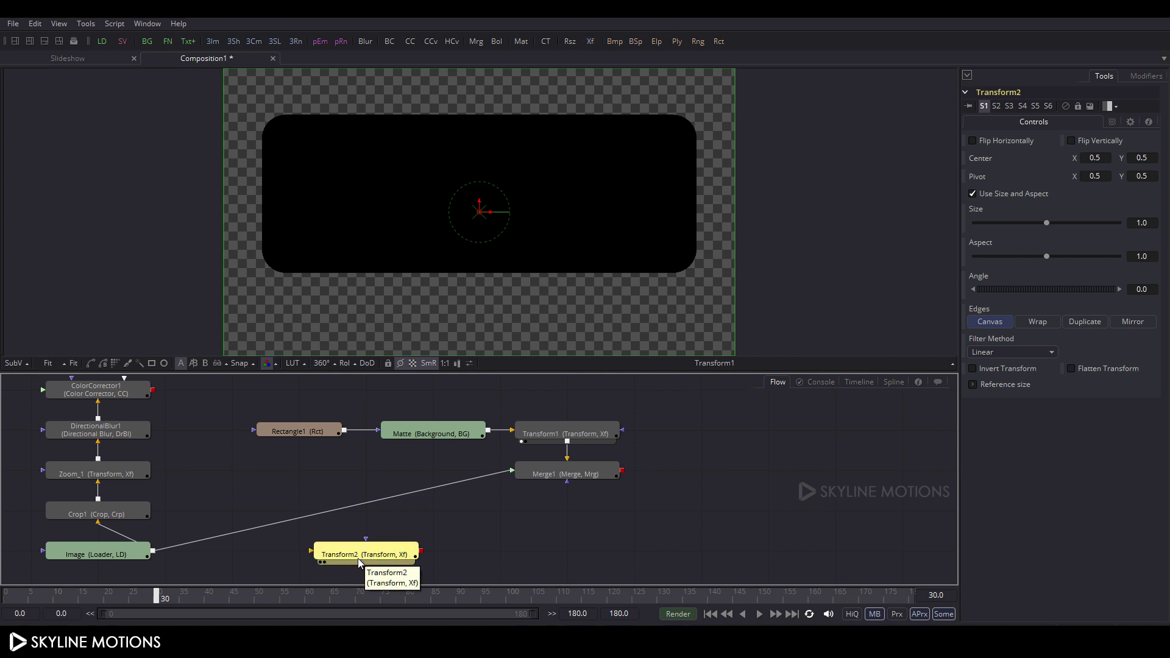
left_click_drag(359, 559, 311, 575)
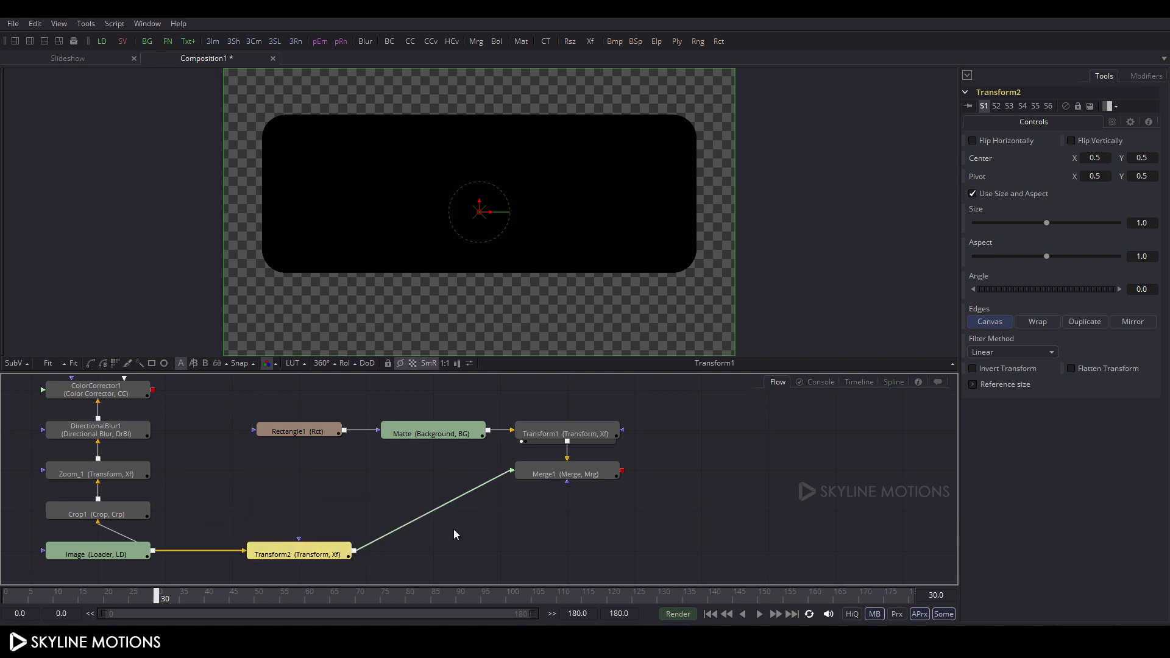
Line Merge1 up with the Image row and move the Rectangle1, Matte and Transform1 nodes down just above it.
left_click_drag(567, 475, 567, 556)
left_click_drag(247, 395, 574, 503)
left_click(679, 517)
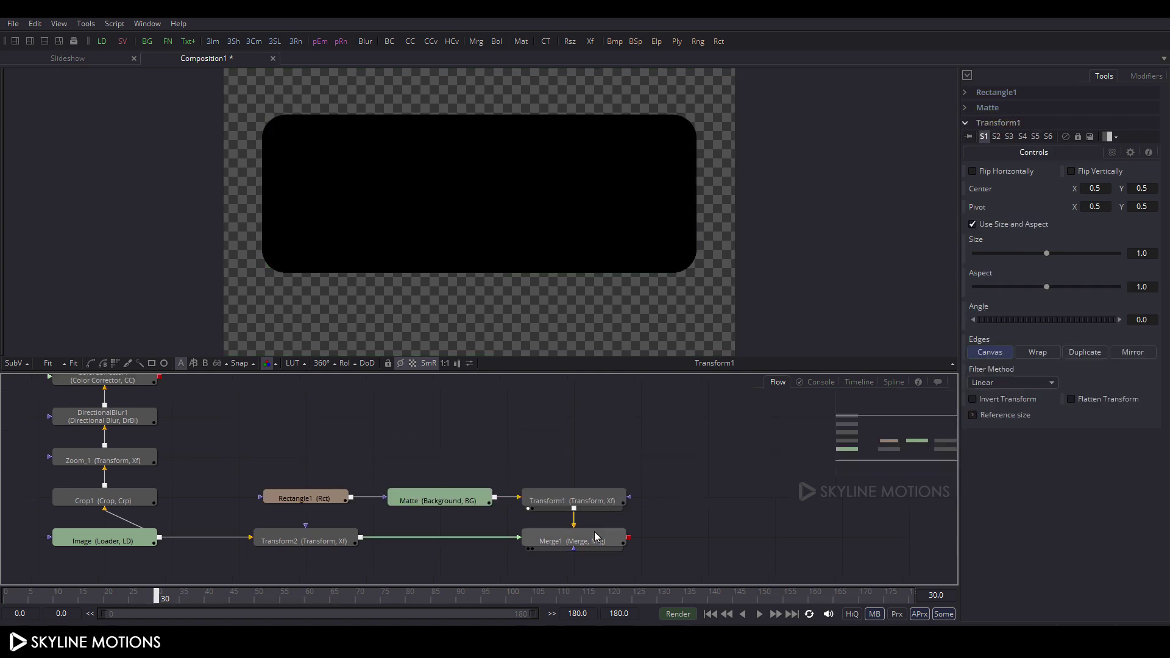
Set Merge1's operator to In and show Merge1 in the viewer.
left_click(559, 548)
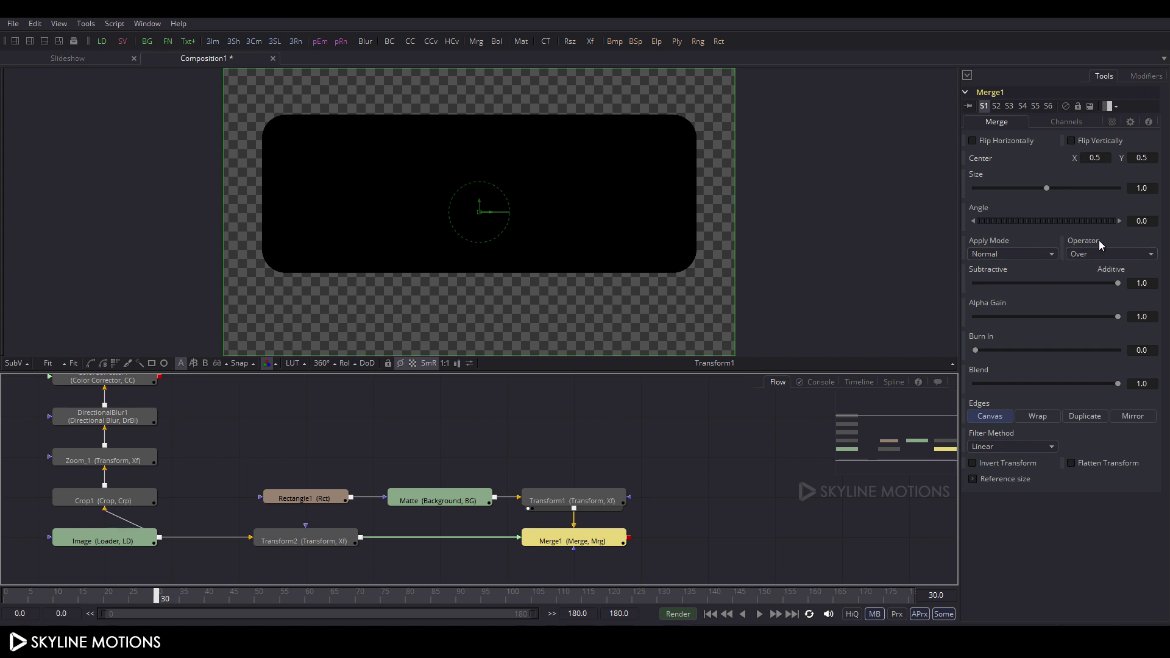
left_click(1086, 254)
left_click(1085, 269)
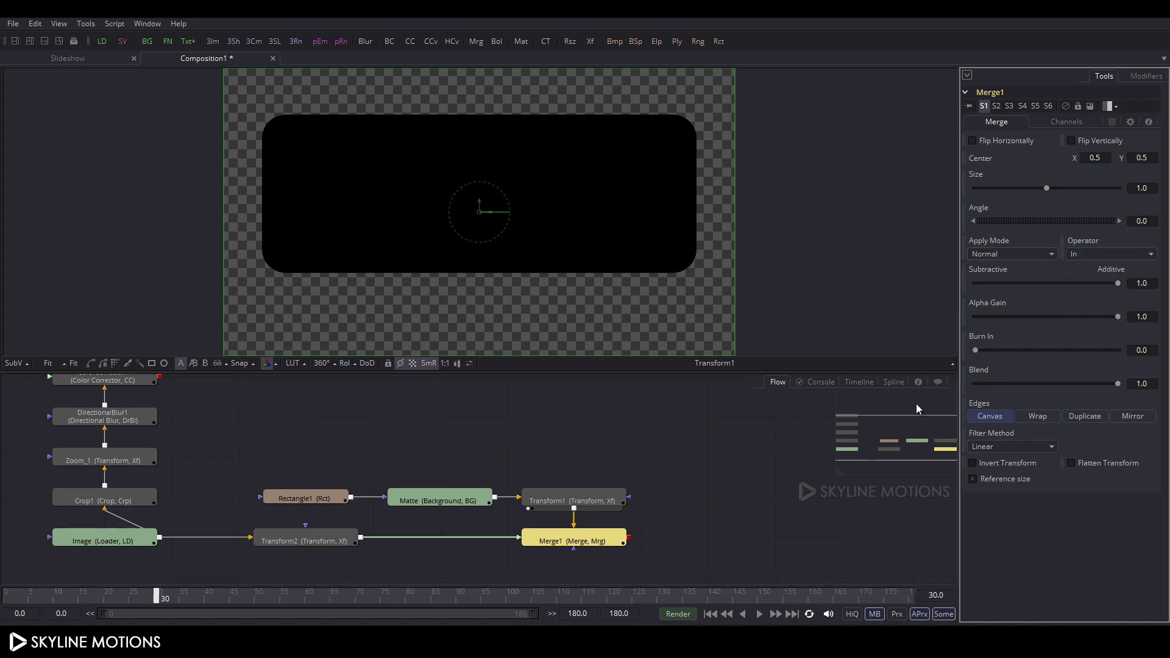
left_click_drag(548, 547, 618, 187)
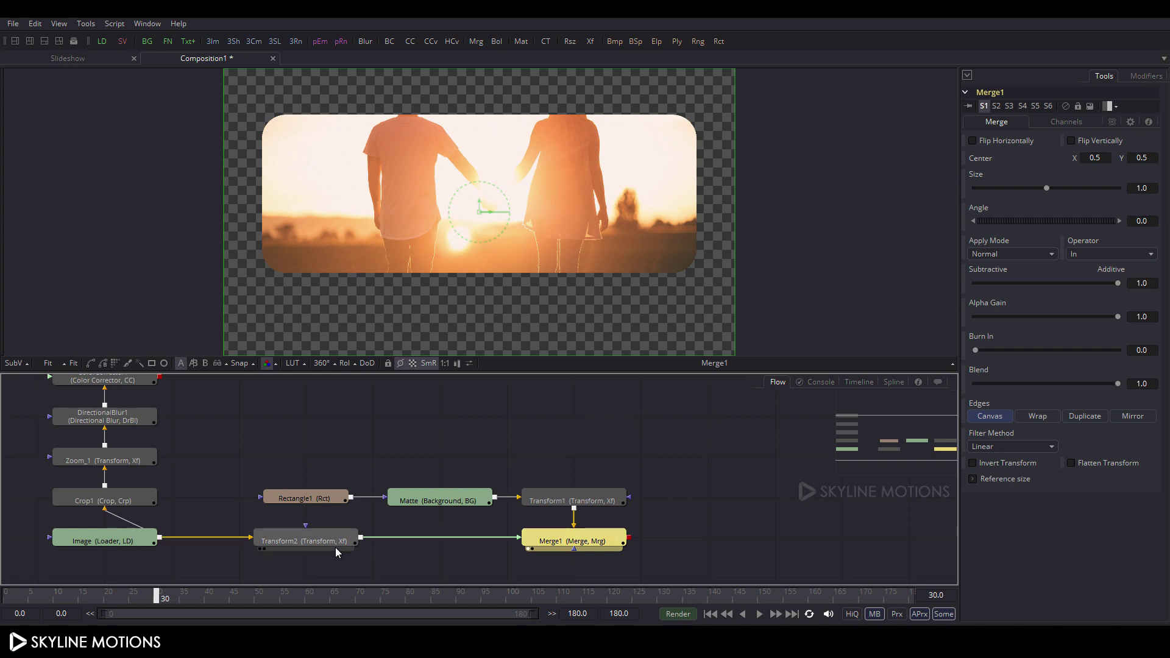
Animate Transform2's size with keyframes of 0.855 at frame 180 and 1.0 at frame 0.
left_click(307, 544)
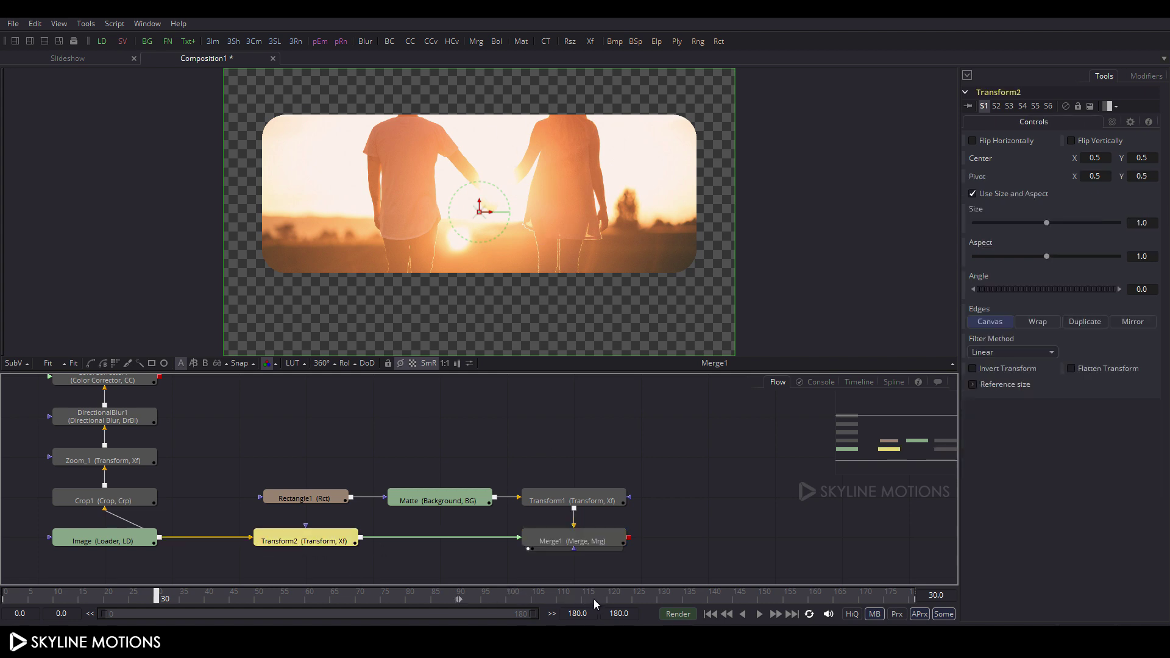
left_click_drag(594, 598, 953, 601)
left_click_drag(1048, 221, 1038, 221)
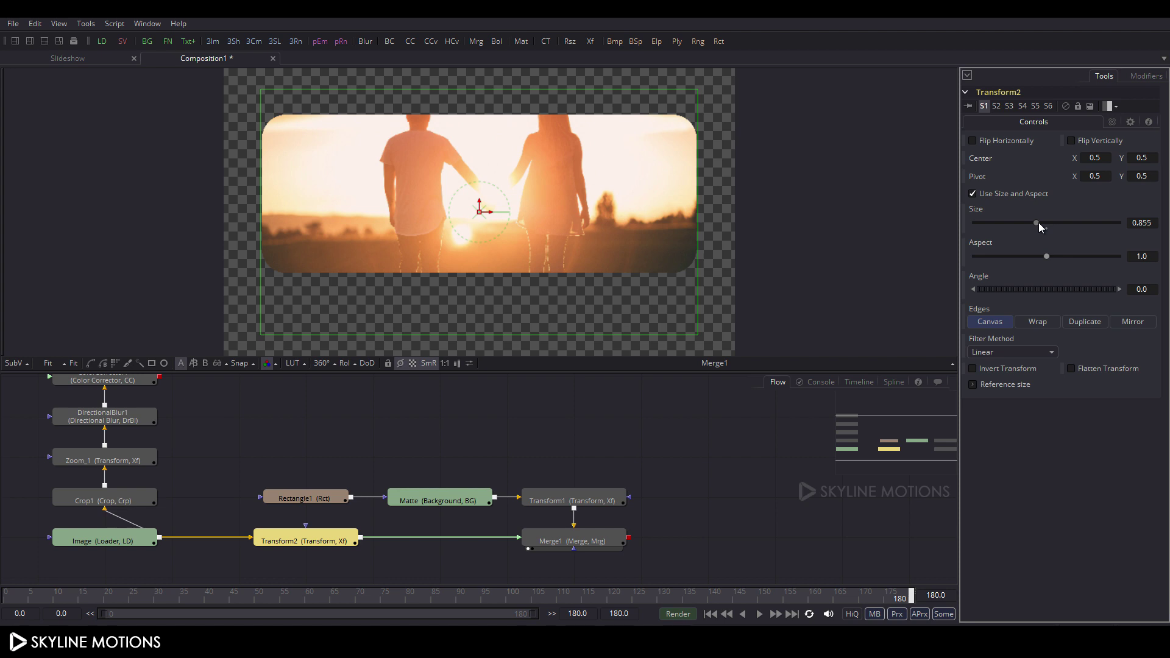
right_click(976, 209)
left_click(1006, 215)
left_click_drag(691, 595, 12, 606)
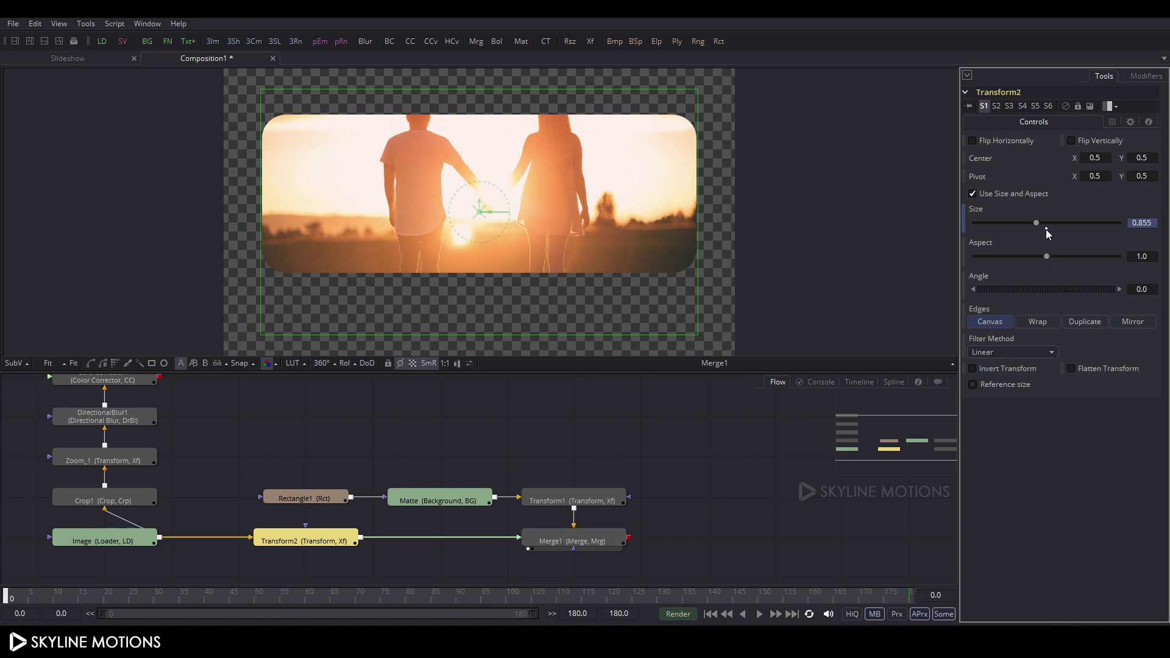
left_click(1047, 228)
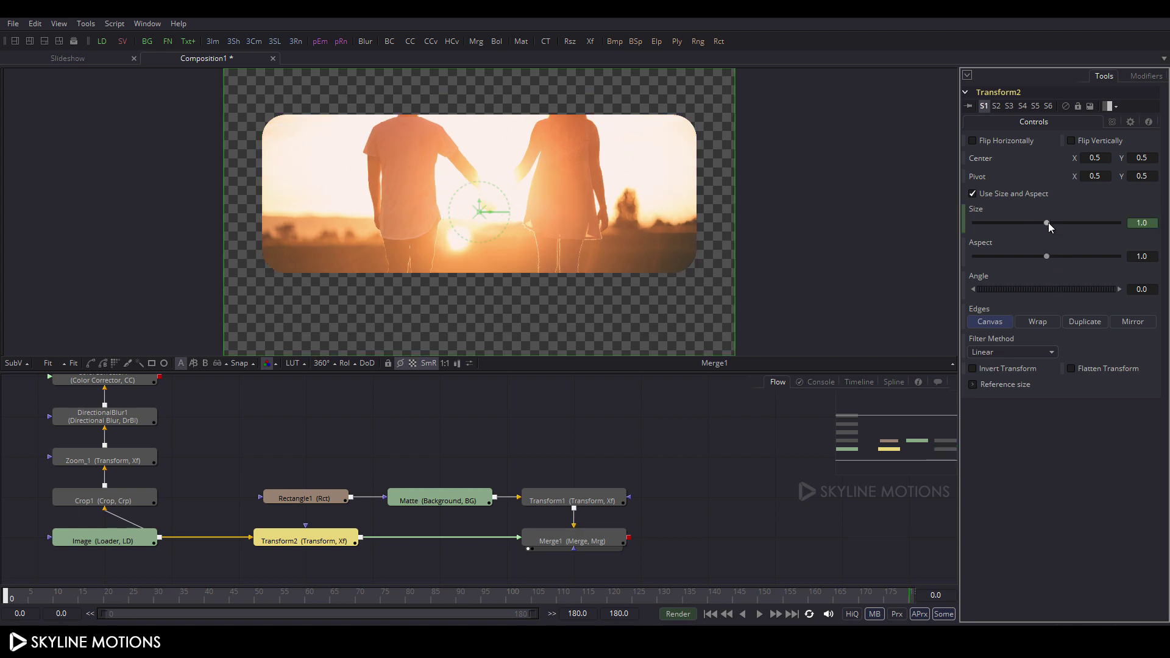
mouse_move(7, 596)
left_mouse_down()
mouse_move(890, 577)
mouse_move(45, 606)
mouse_move(5, 597)
left_mouse_up()
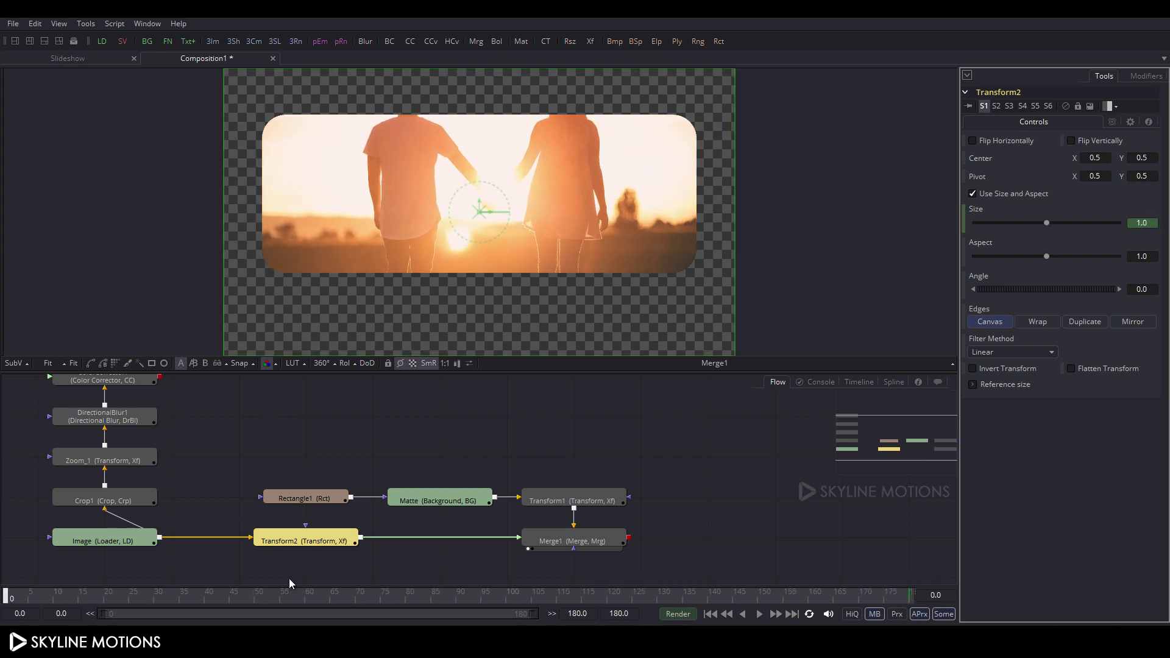
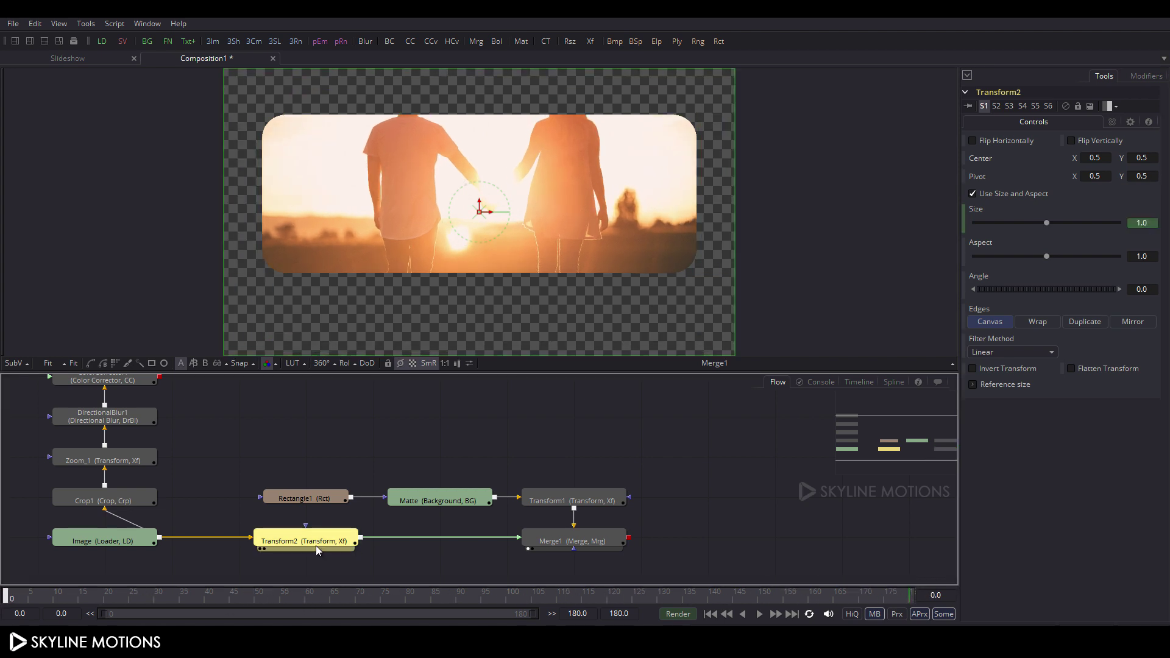
Rename the Transform2 node as Zoom_2.
key("F2")
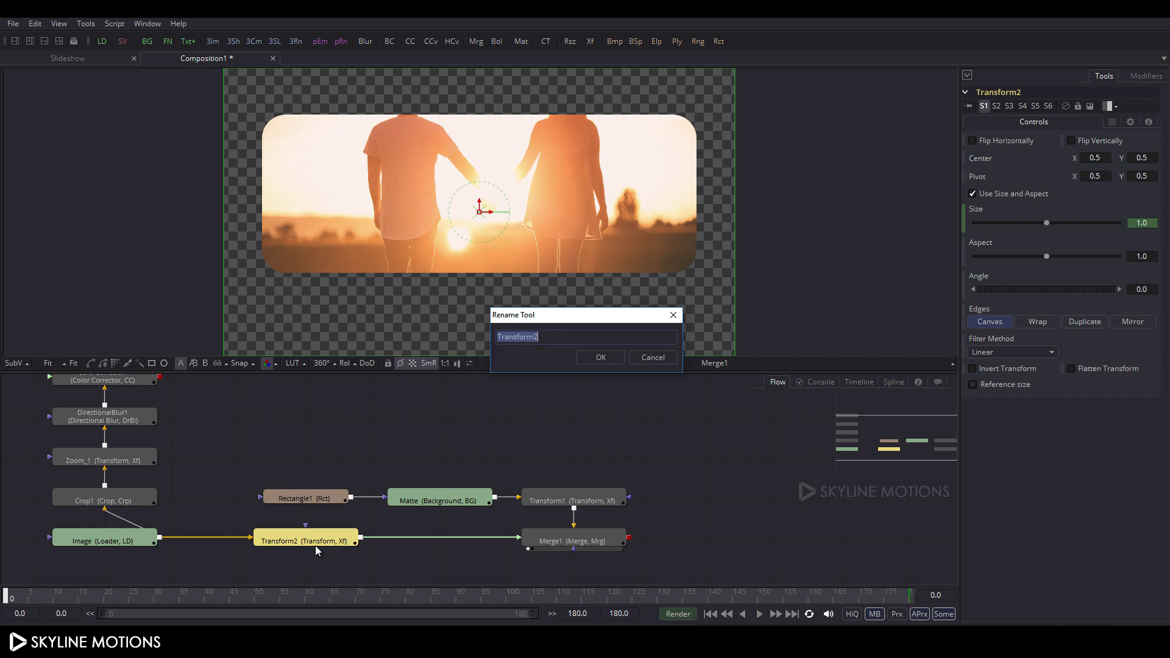
key("BackSpace")
type("Zoom_2")
key("Return")
Add a new Background node directly above Matte and rename it Matte_2.
left_click(724, 498)
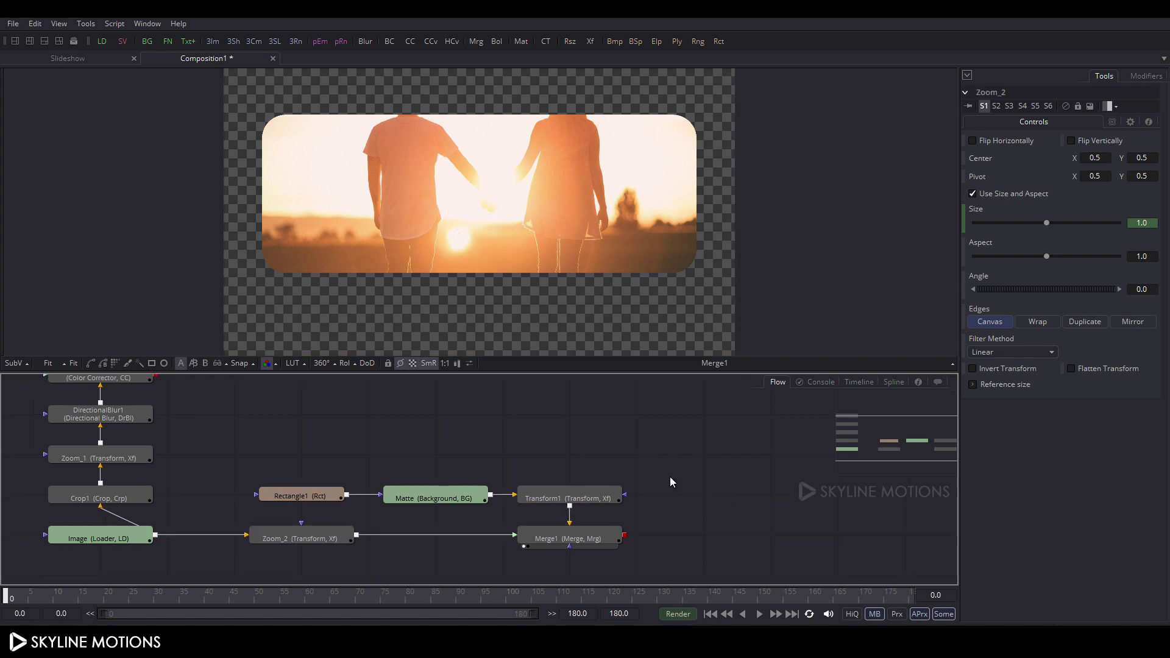
left_click(148, 41)
left_click_drag(517, 463, 439, 465)
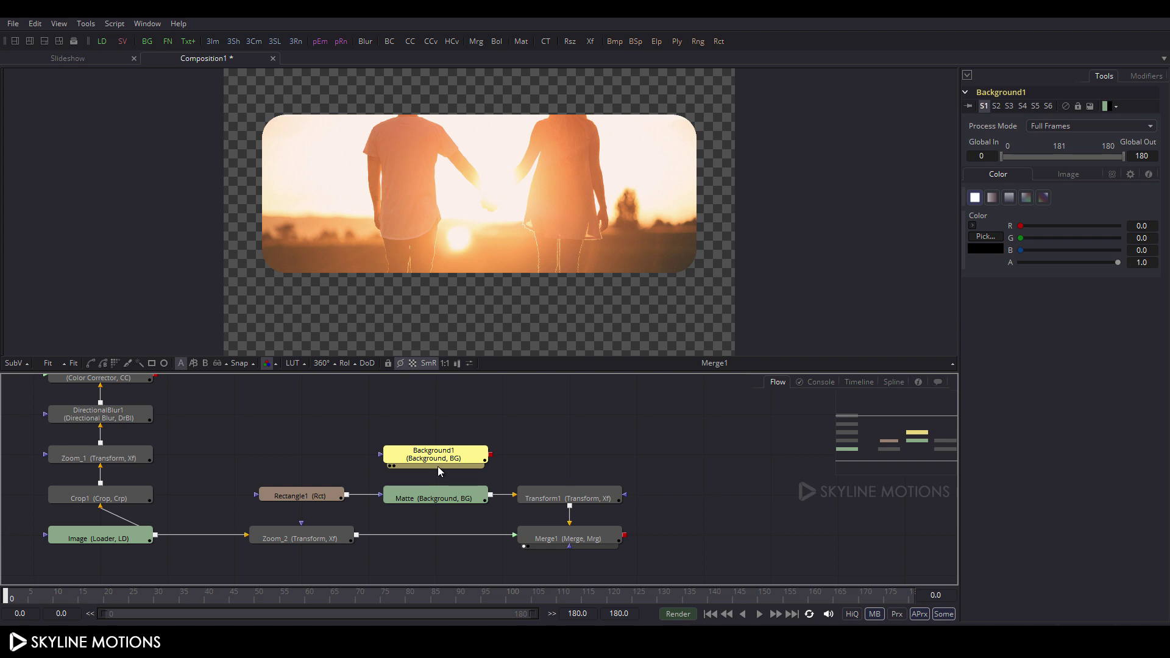
key("F2")
type("Matte_2")
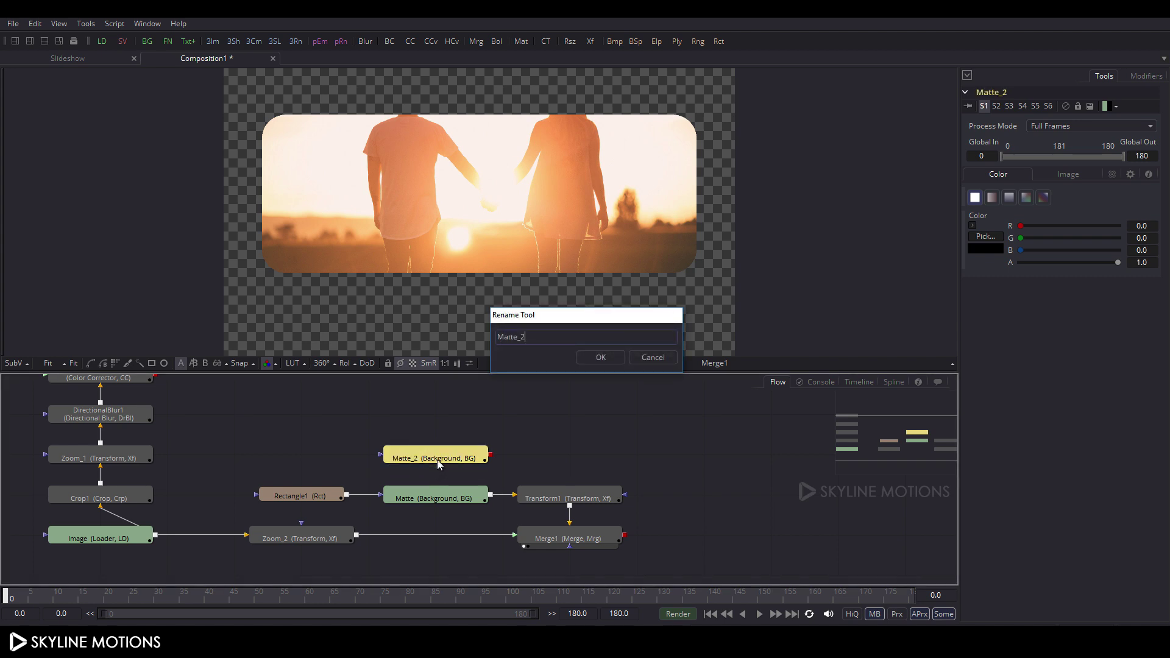
key("Return")
Copy the Rectangle1 mask and paste it as an instance above the original, beside Matte_2.
left_click(303, 504)
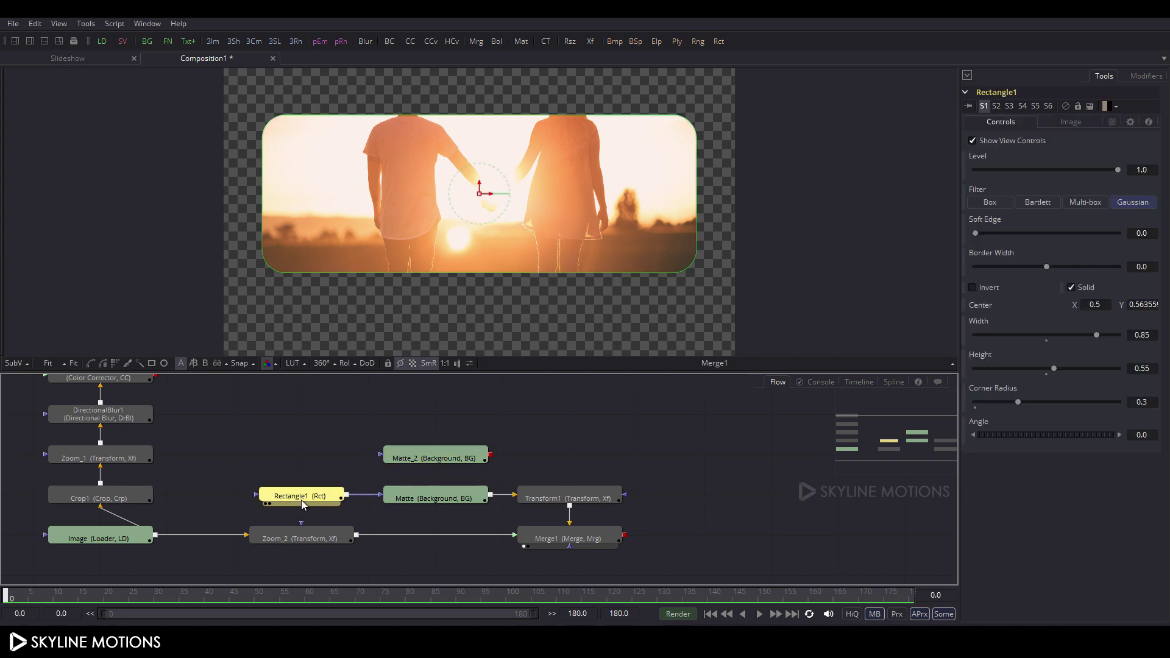
right_click(289, 501)
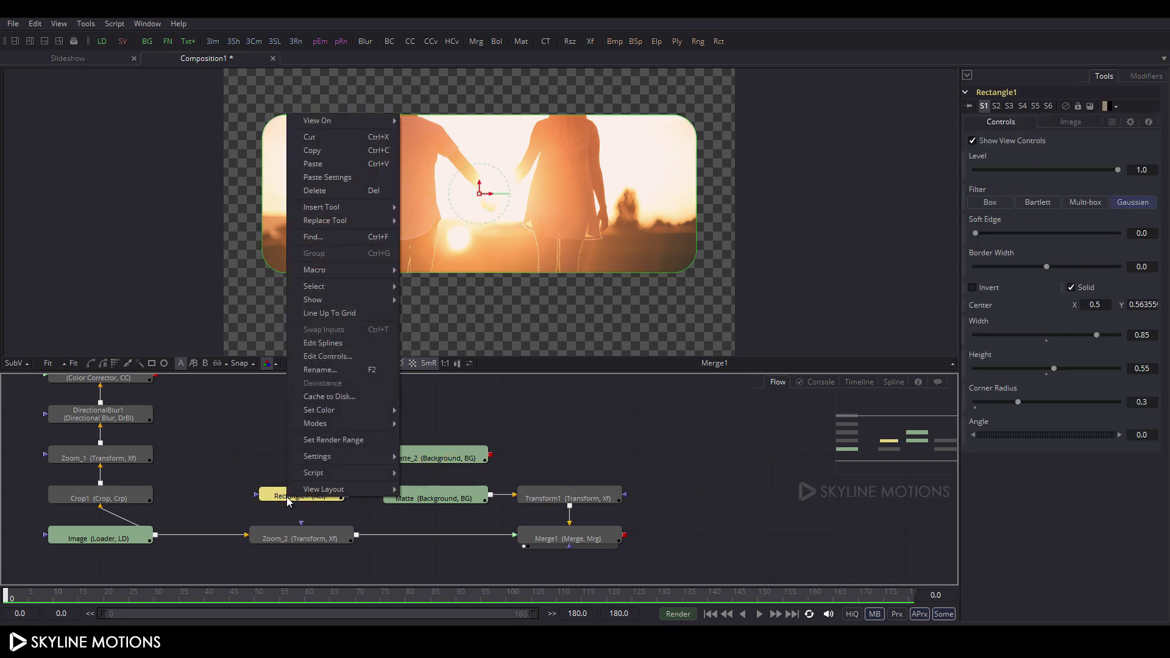
left_click(321, 150)
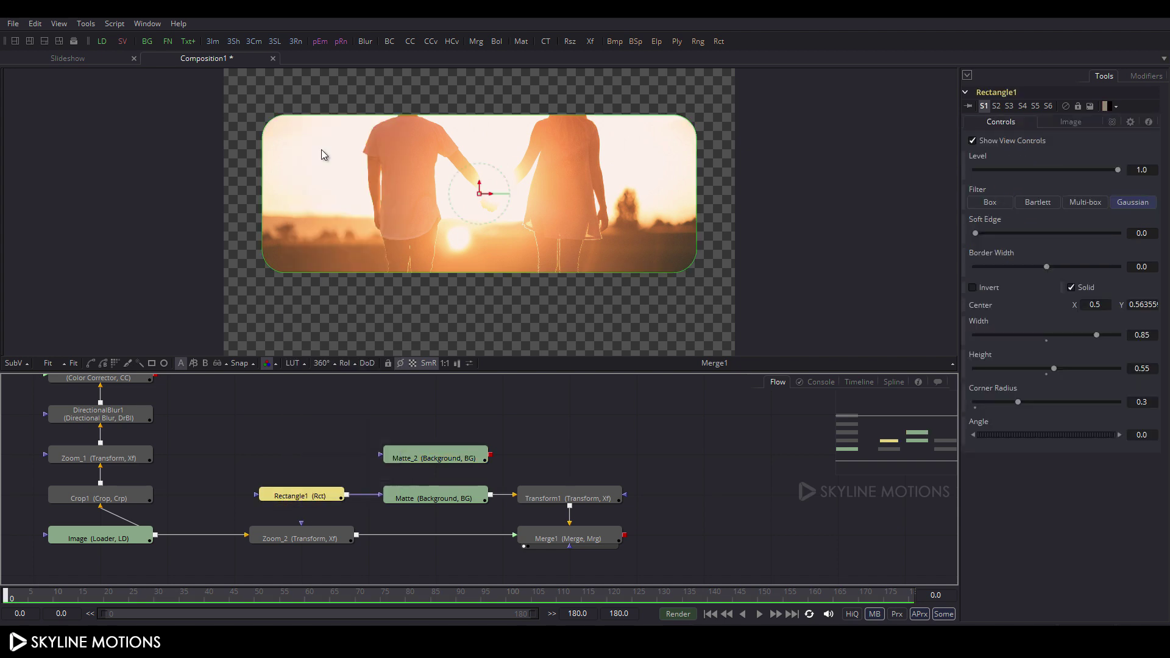
left_click(305, 452)
right_click(305, 452)
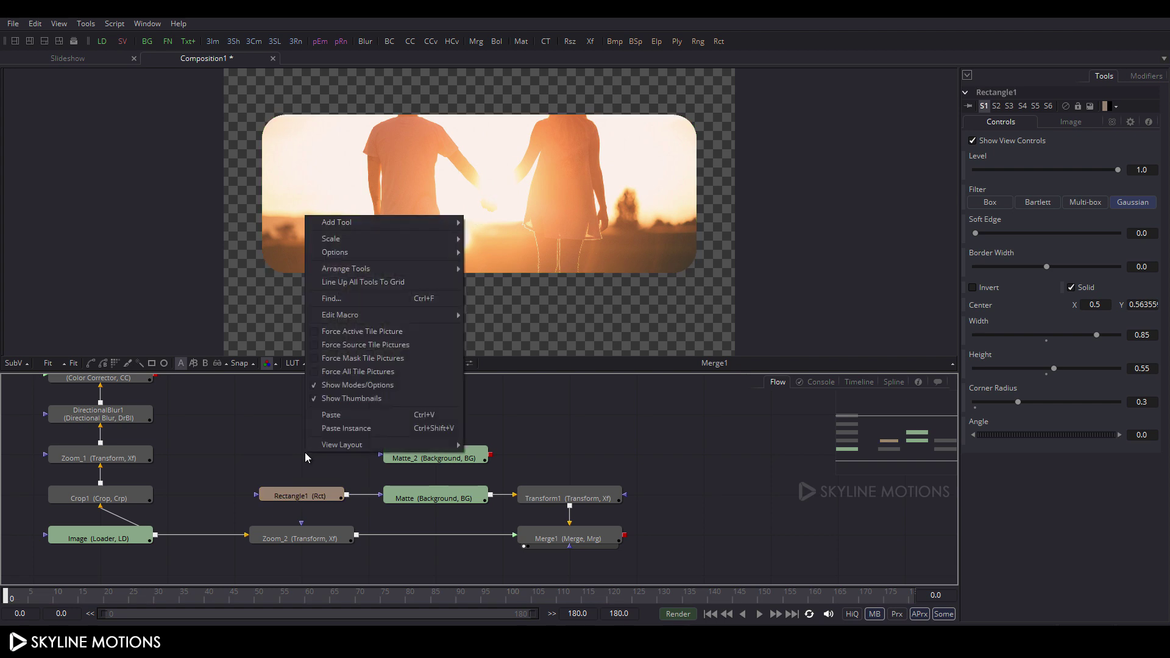
left_click(332, 429)
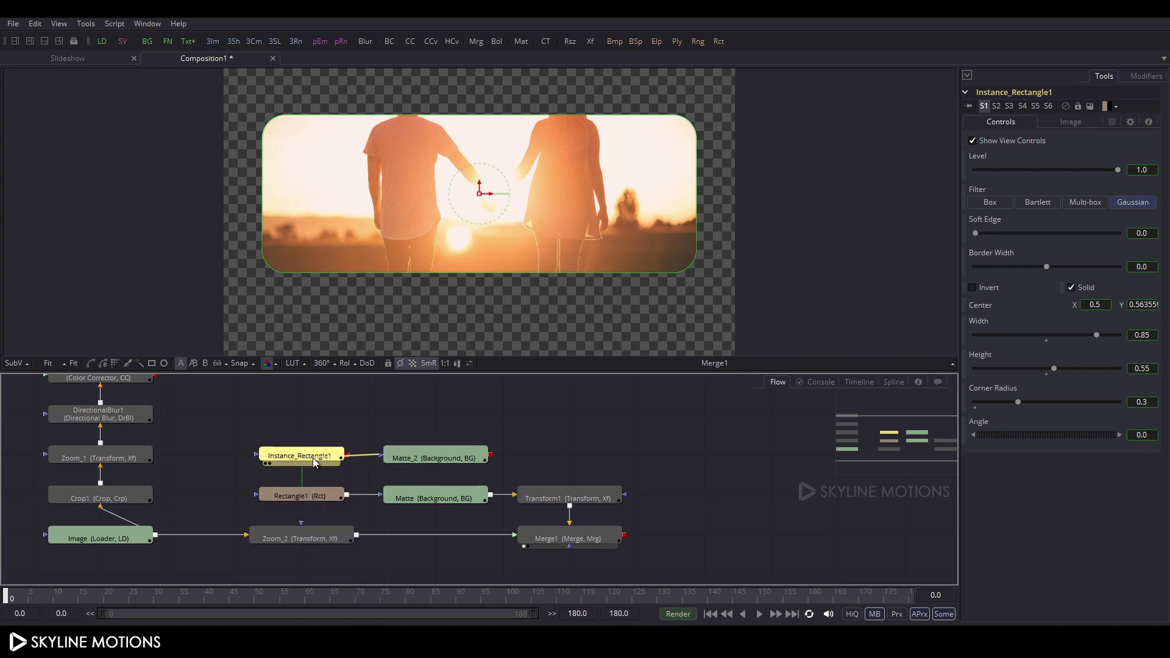
Connect Instance_Rectangle1 to Matte_2 as its effect mask.
left_click_drag(381, 458, 307, 466)
left_click(375, 471)
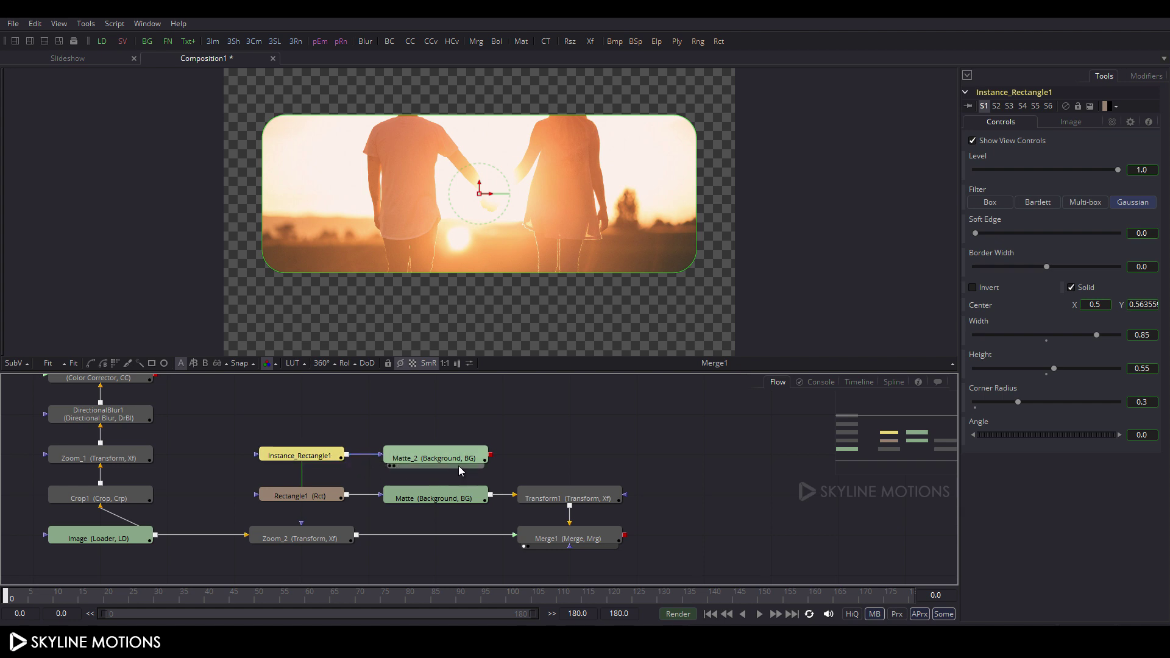
Copy Transform1, paste it as an instance above the original, and feed Matte_2 into the instance.
left_click(544, 499)
right_click(546, 497)
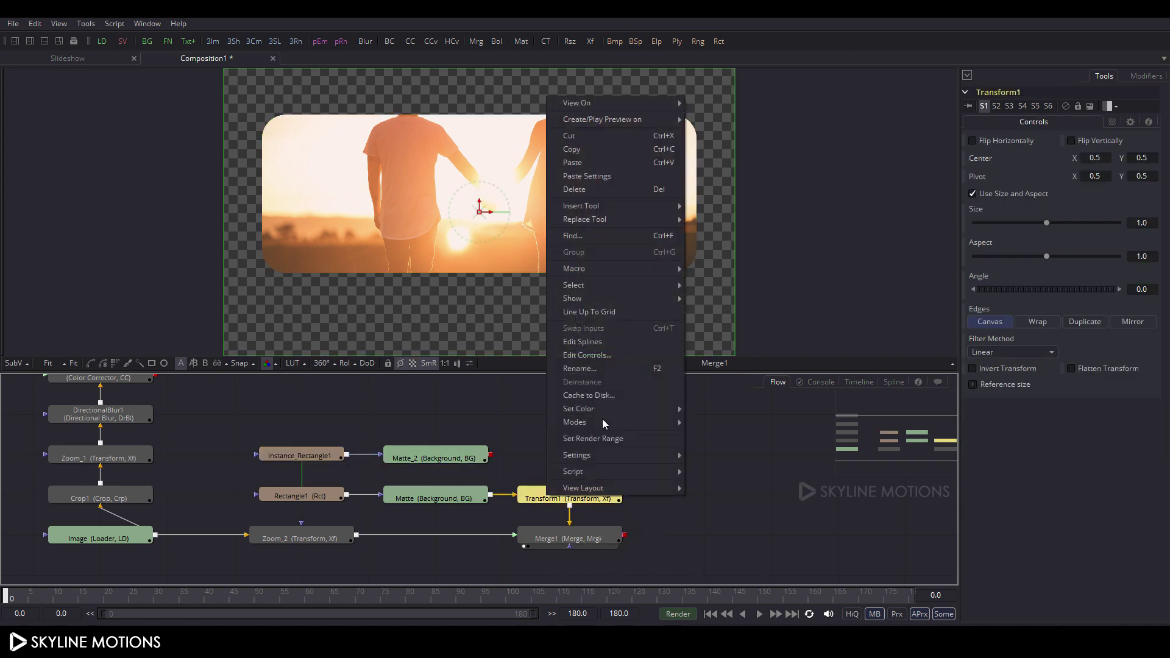
key("Escape")
left_click(535, 452)
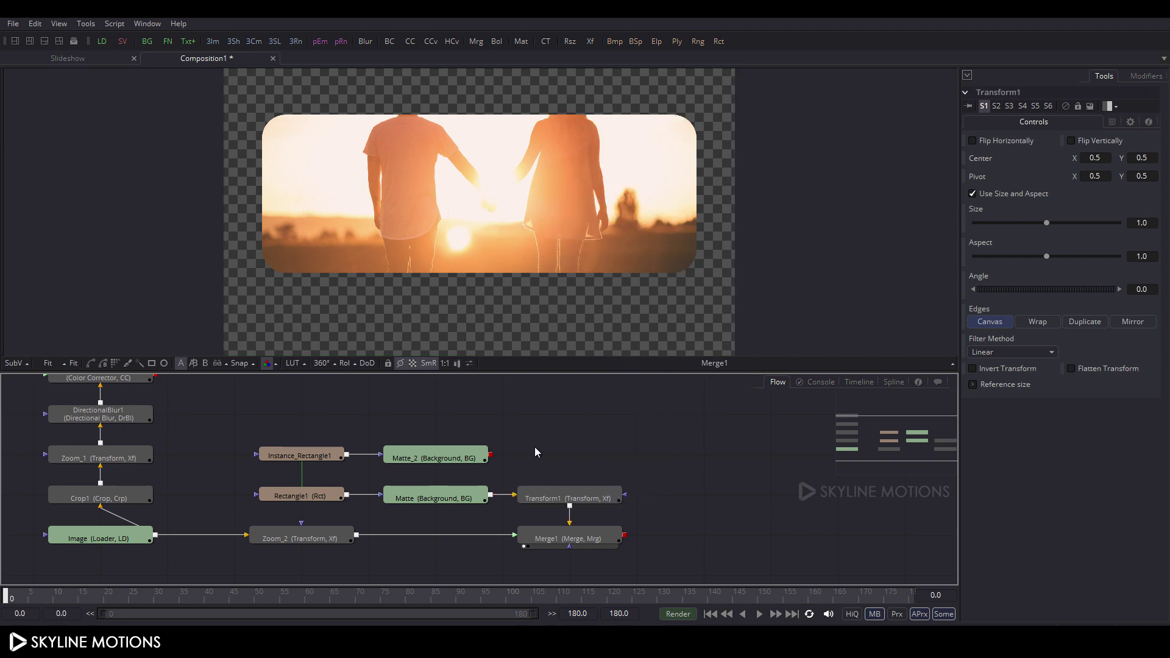
right_click(537, 457)
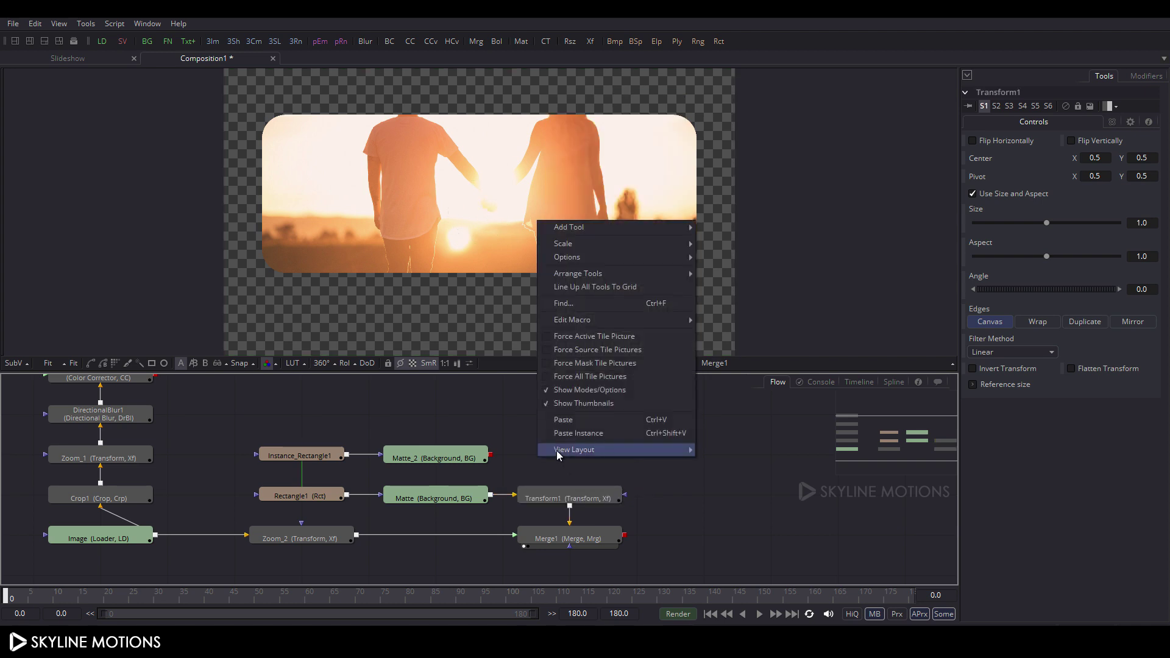
left_click(573, 433)
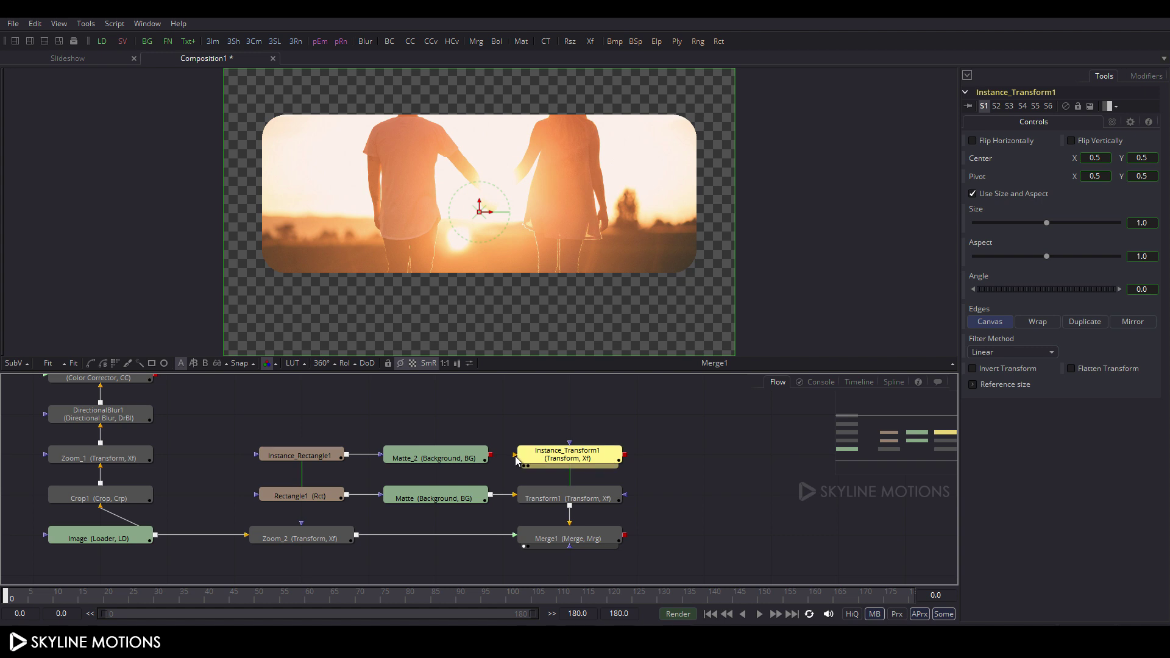
left_click_drag(515, 457, 490, 456)
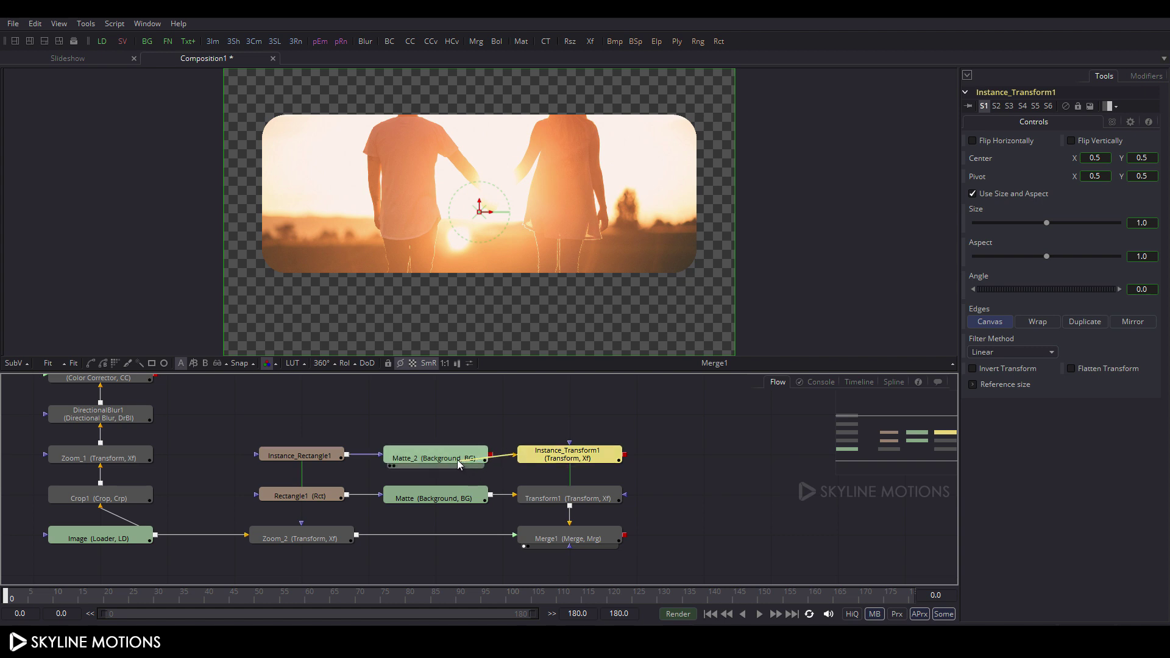
Add a Merge node beside Instance_Transform1, with Merge1 as its background and Instance_Transform1 as its foreground.
left_click_drag(678, 487, 631, 481)
left_click(641, 480)
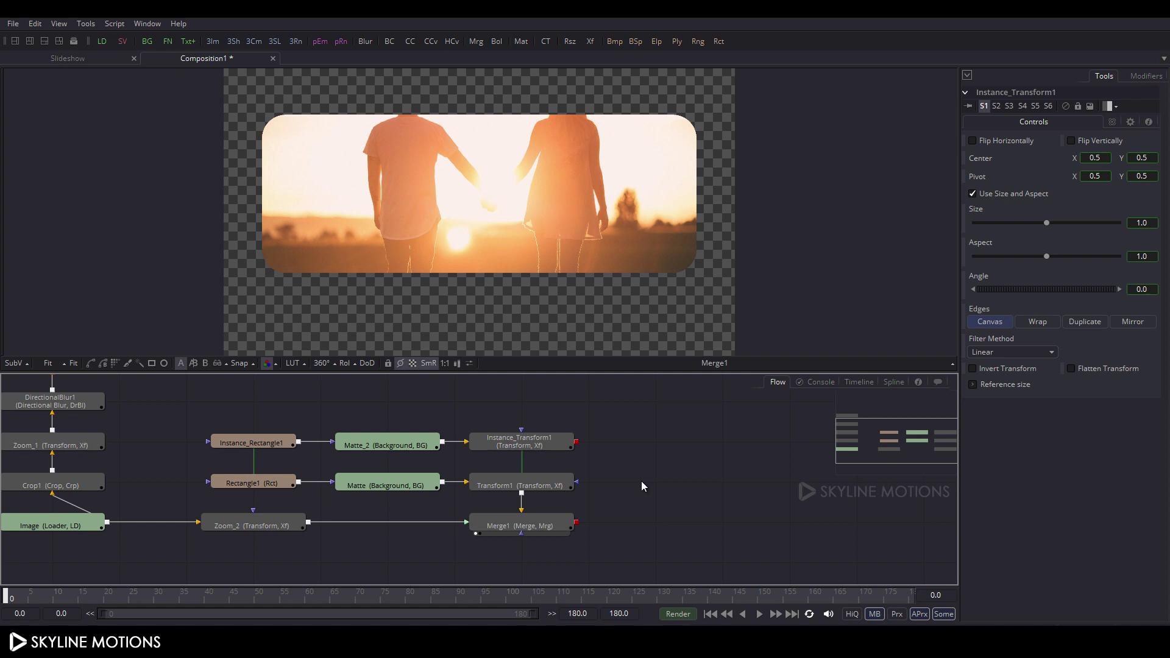
left_click(475, 42)
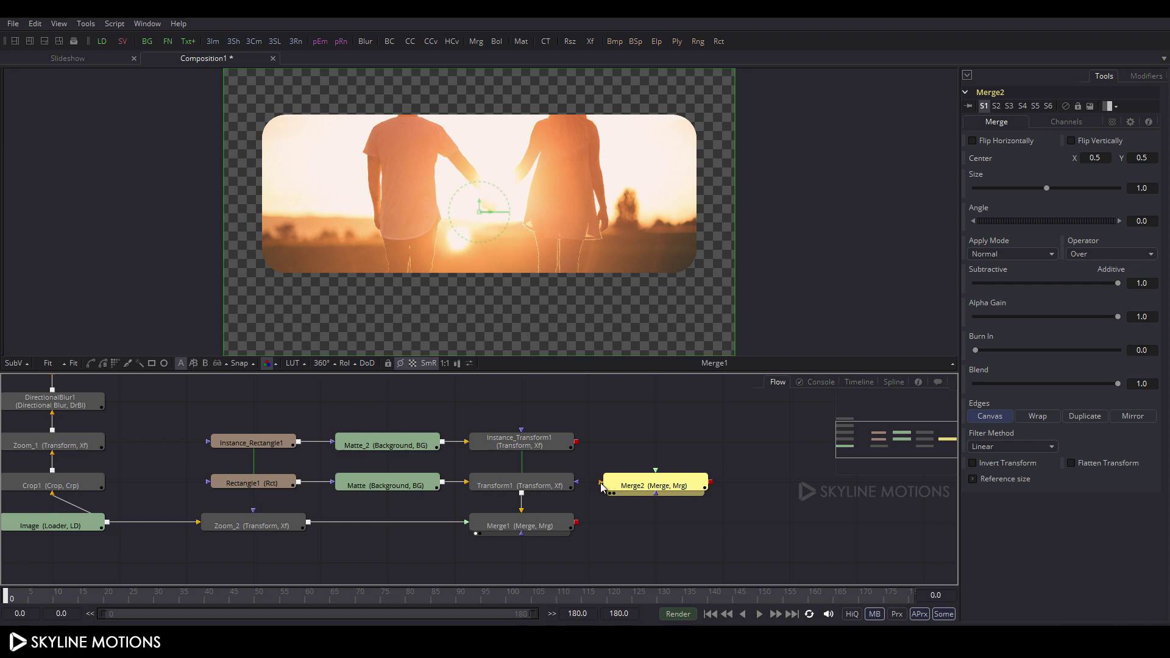
left_click_drag(601, 486, 566, 526)
left_click_drag(655, 470, 554, 449)
left_click_drag(657, 486, 656, 445)
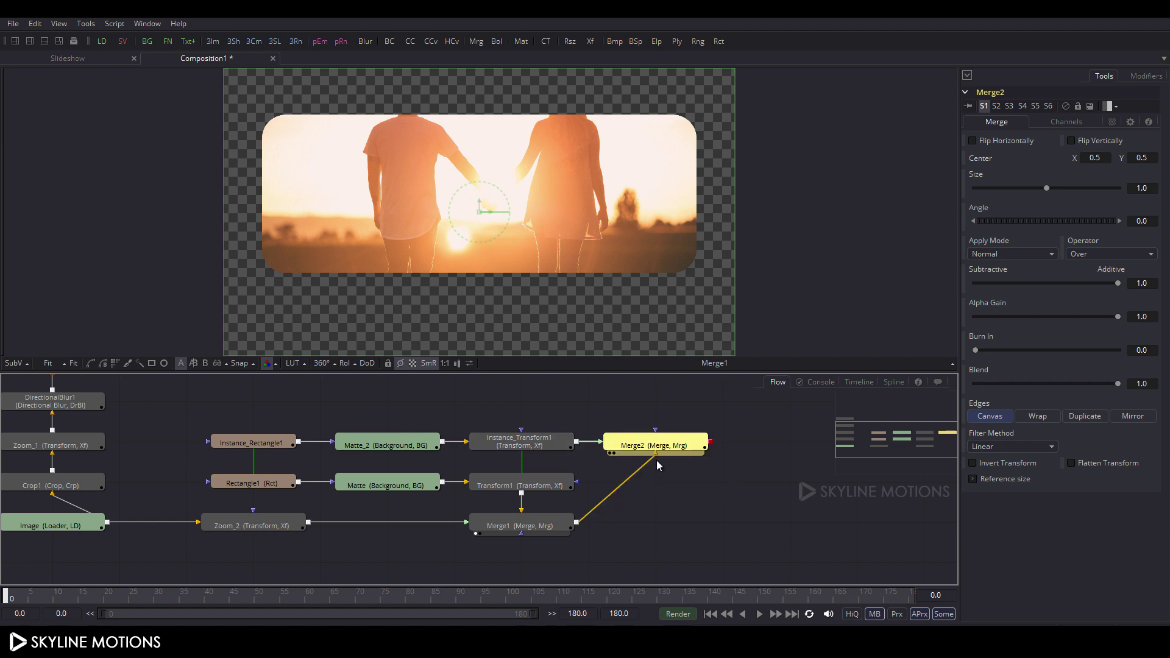
Route the Merge1-to-Merge2 connection at a right angle with a pipe router and display Merge2 in the viewer.
left_click(615, 489, "ctrl")
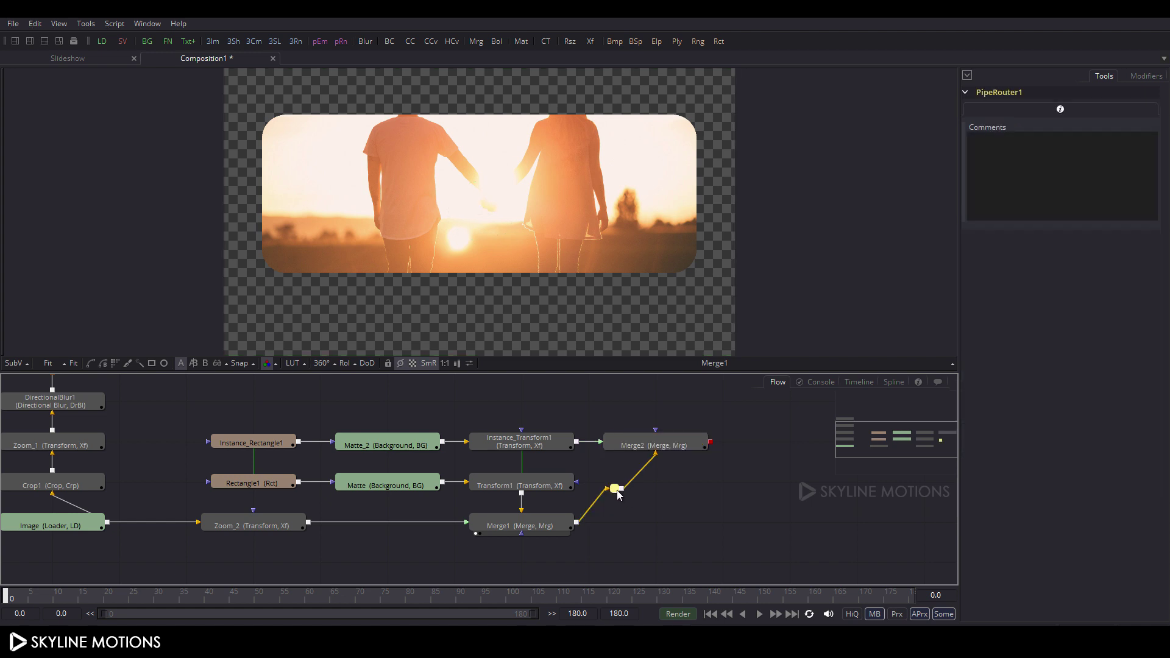
left_click_drag(616, 490, 656, 523)
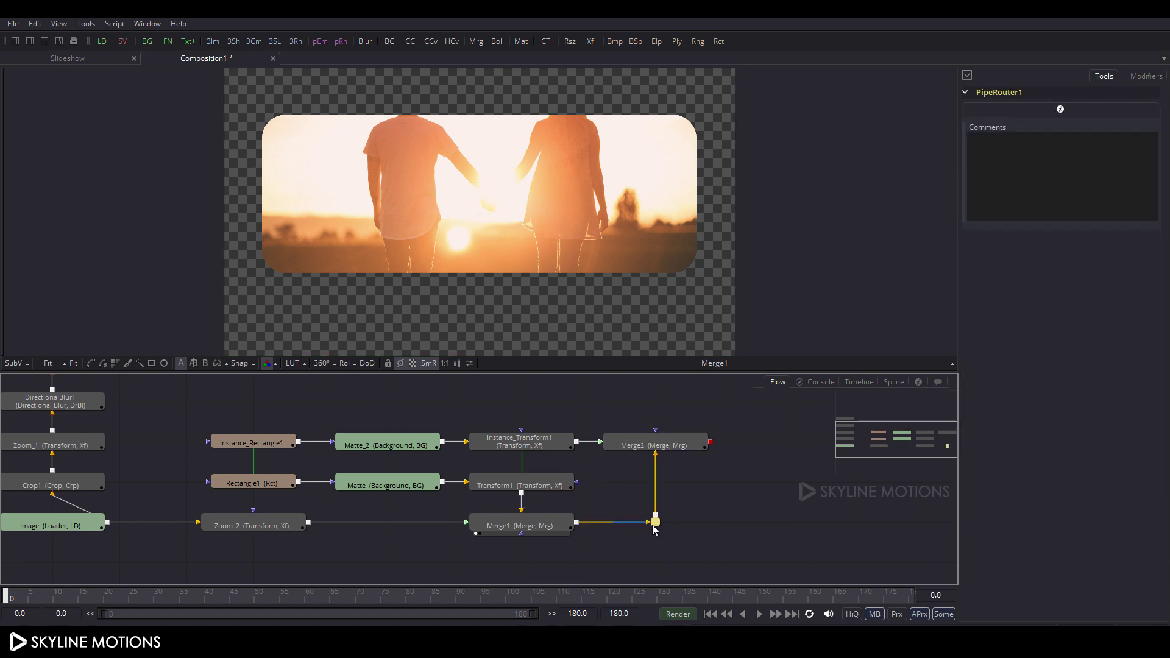
left_click(708, 496)
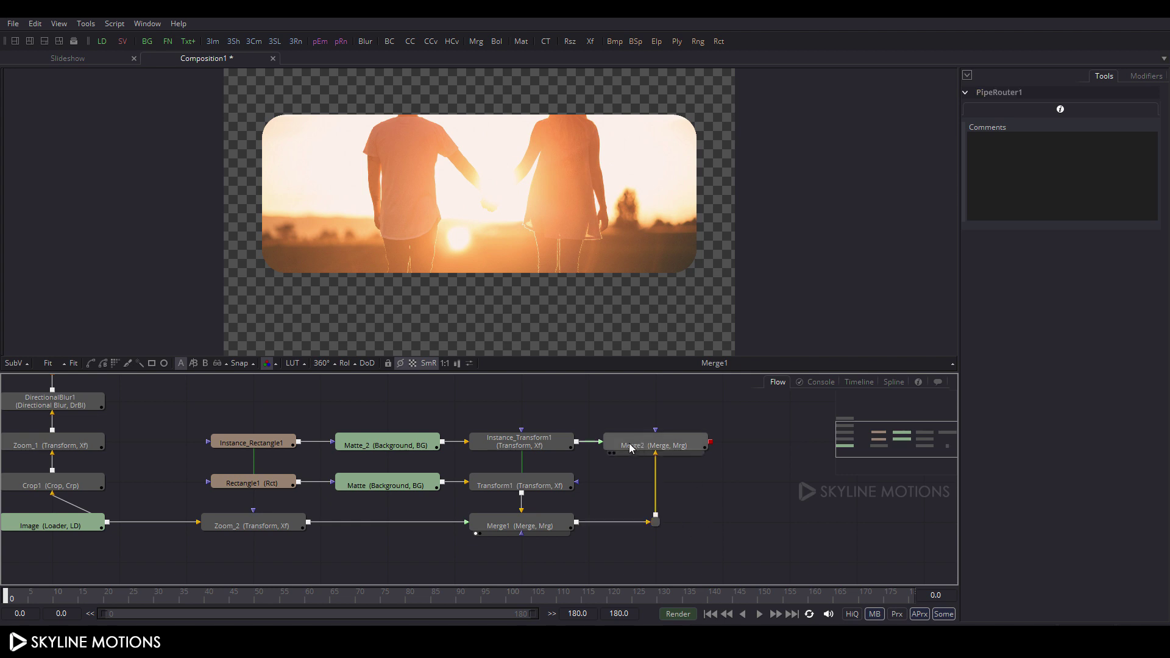
left_click_drag(631, 447, 634, 229)
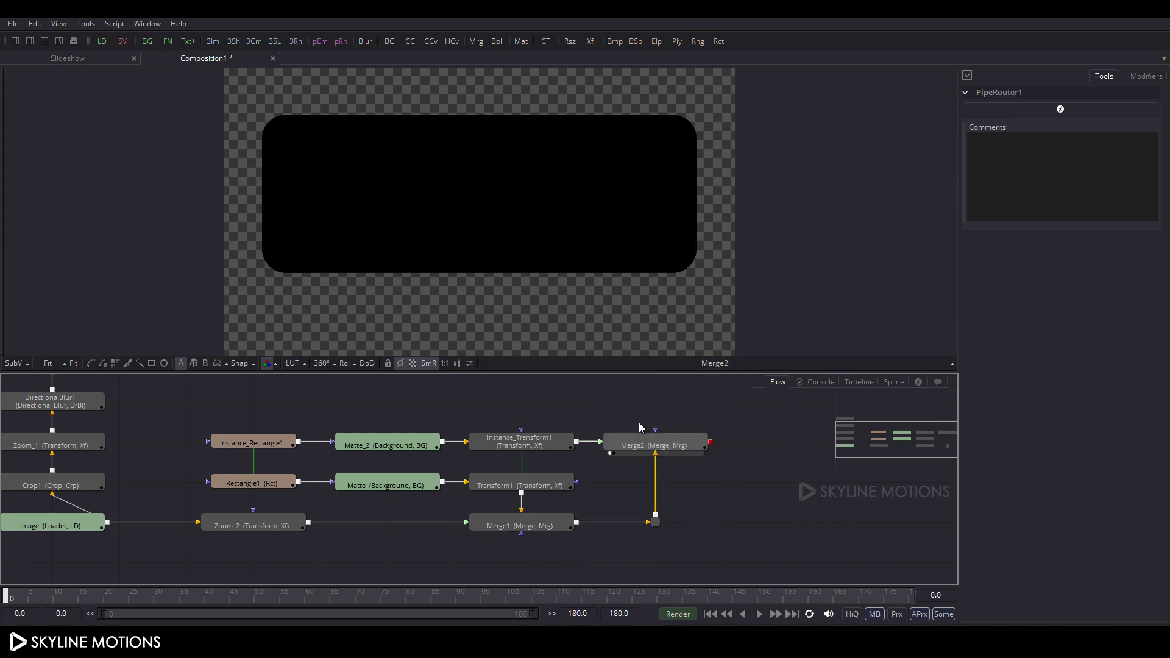
left_click(630, 447)
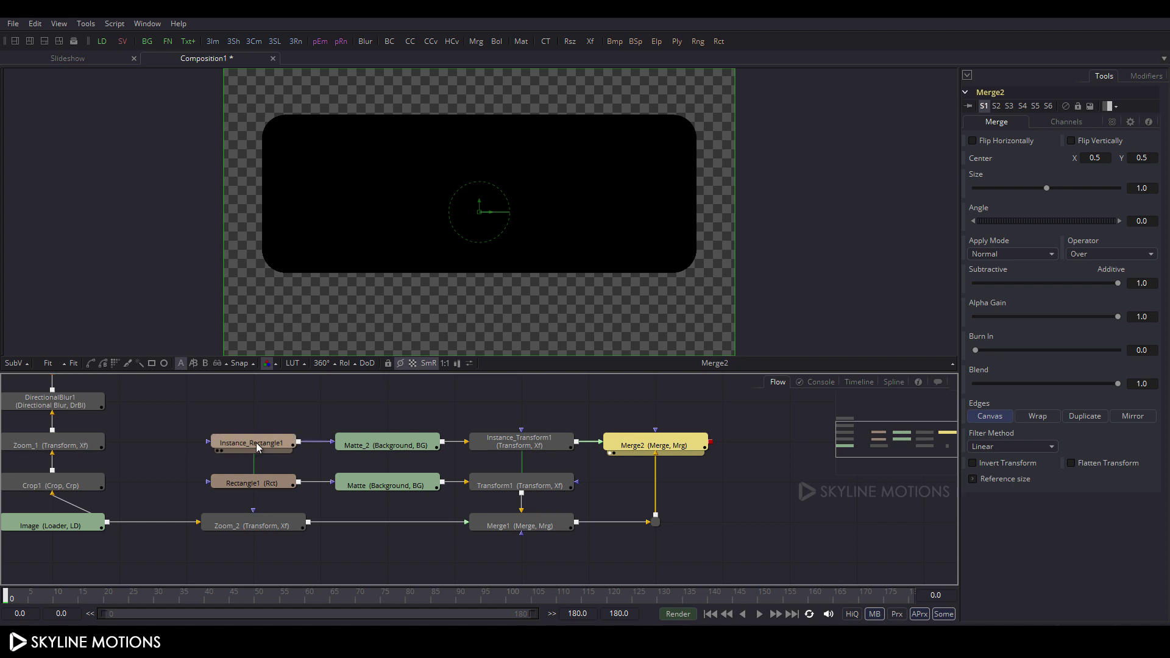
Deinstance the Solid and Border Width parameters of Instance_Rectangle1.
left_click(281, 448)
mouse_move(263, 448)
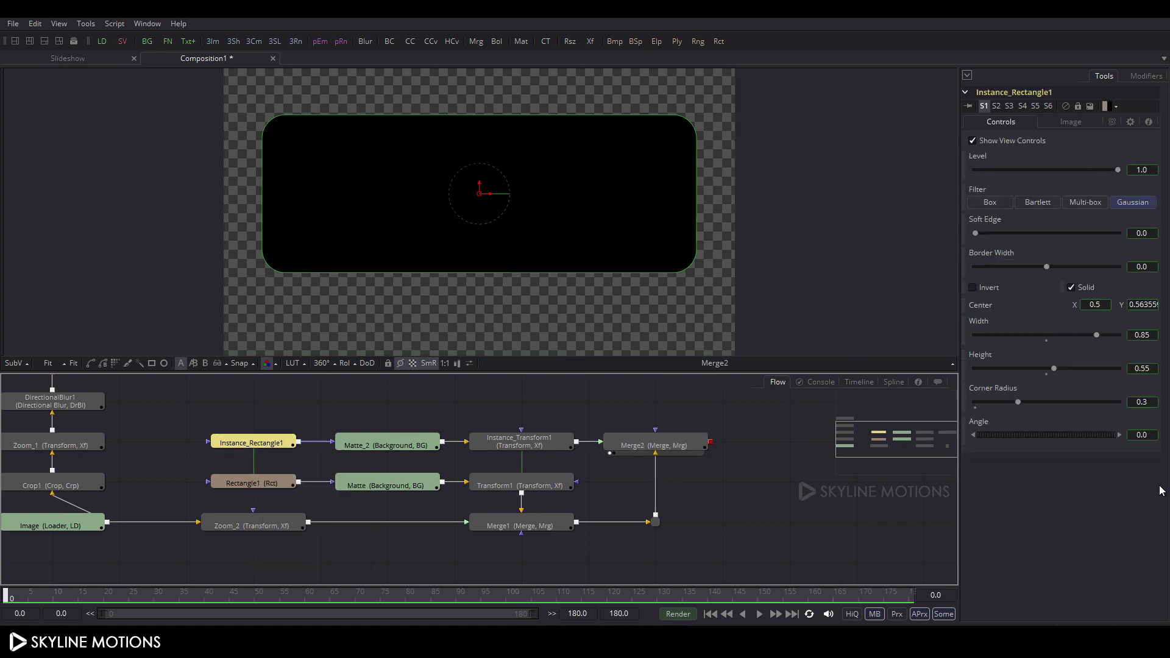
right_click(1093, 288)
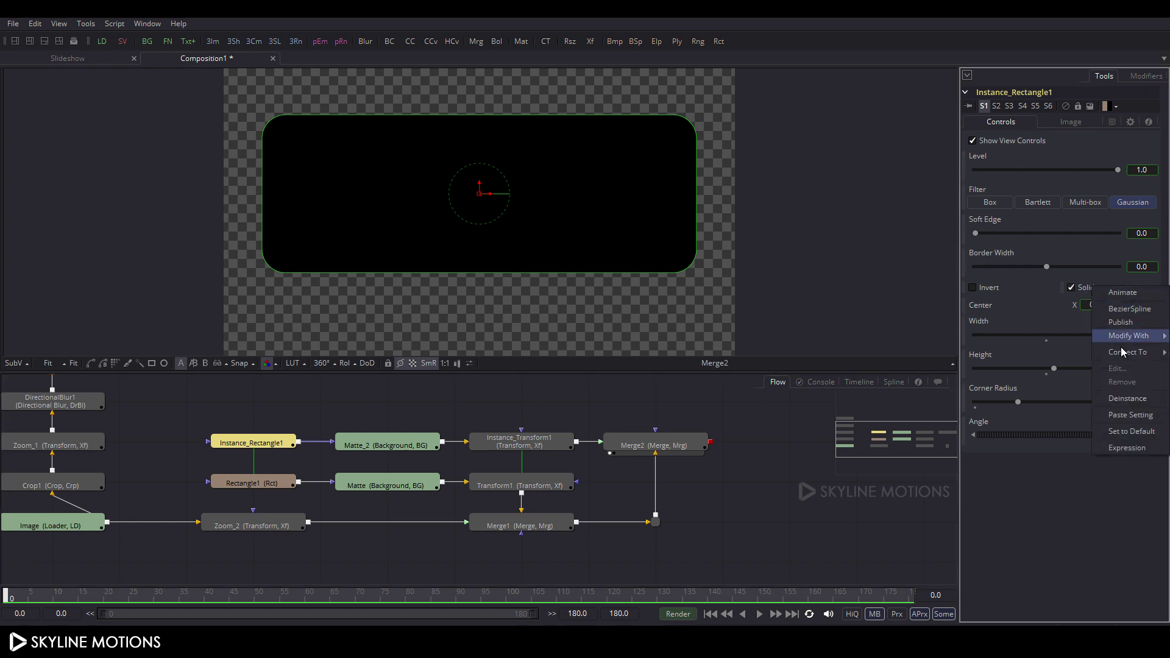
left_click(1127, 399)
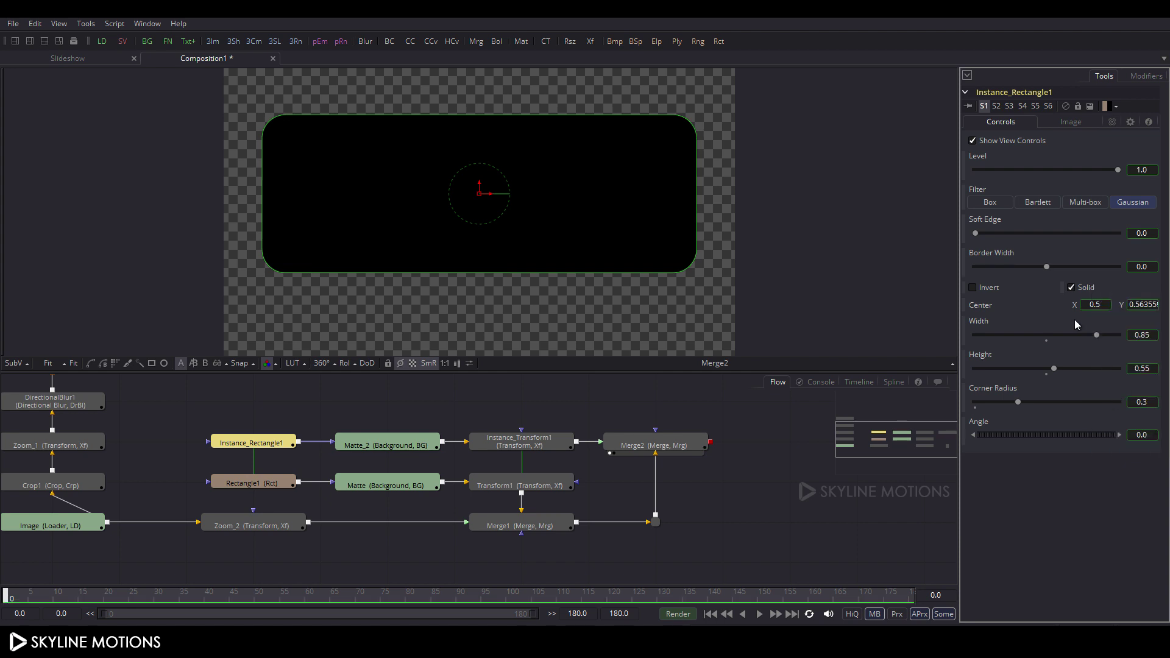
right_click(993, 261)
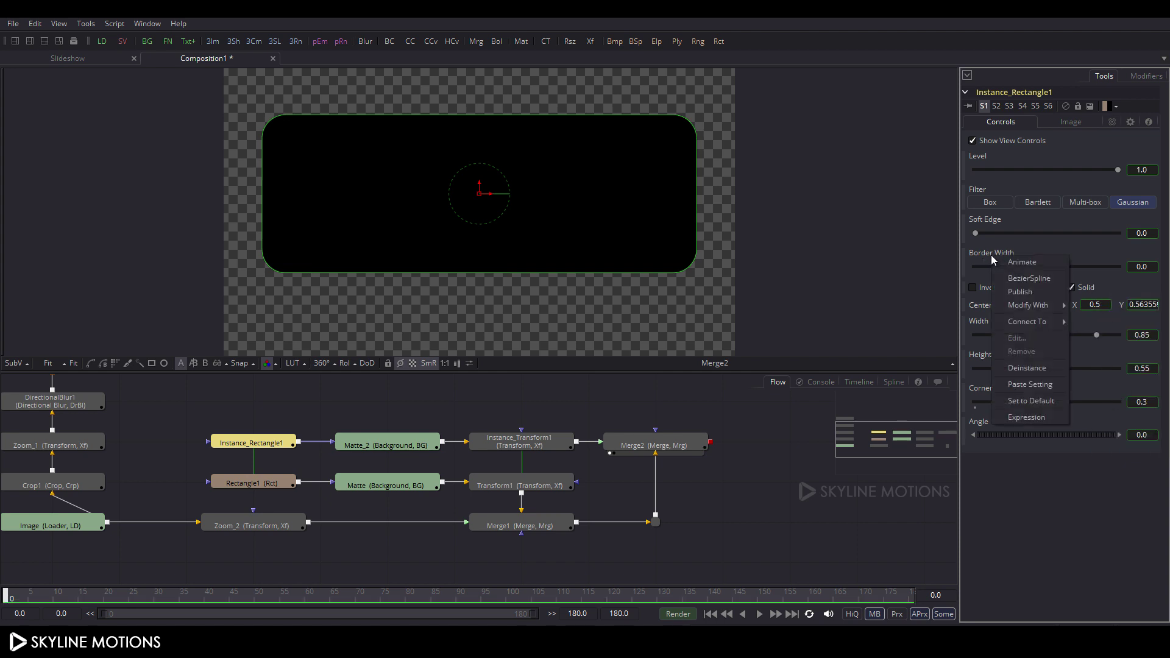
left_click(1028, 368)
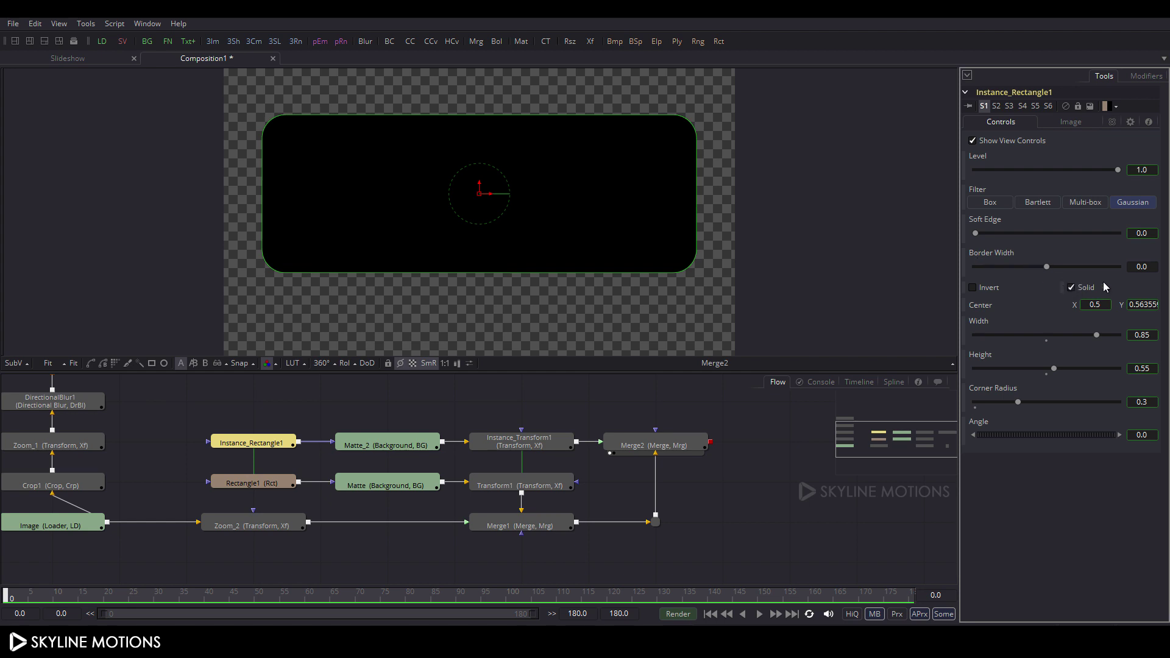
Turn off Solid on Instance_Rectangle1 and set its border width to 0.005.
left_click_drag(1047, 268, 1040, 272)
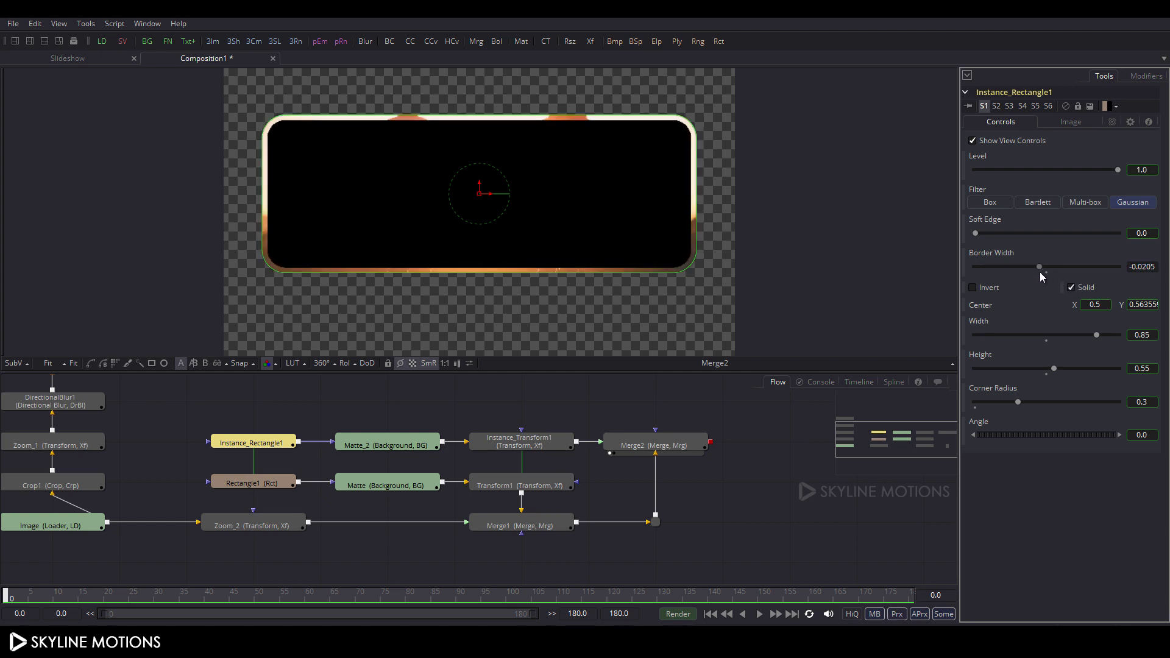
left_click(1048, 273)
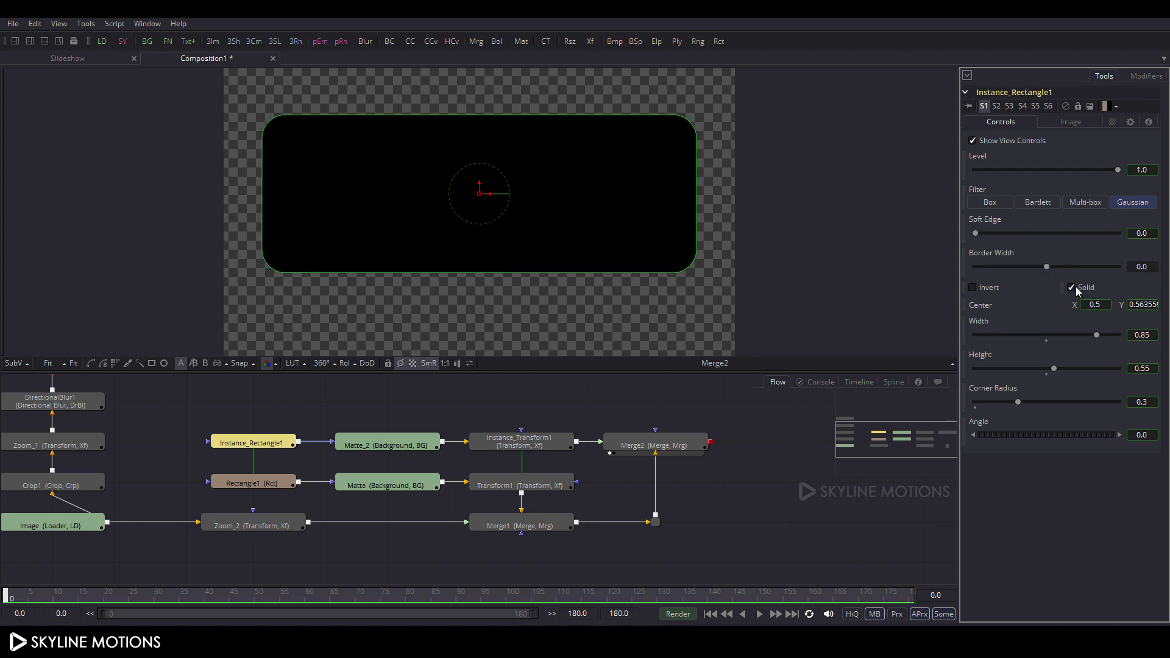
left_click(1076, 287)
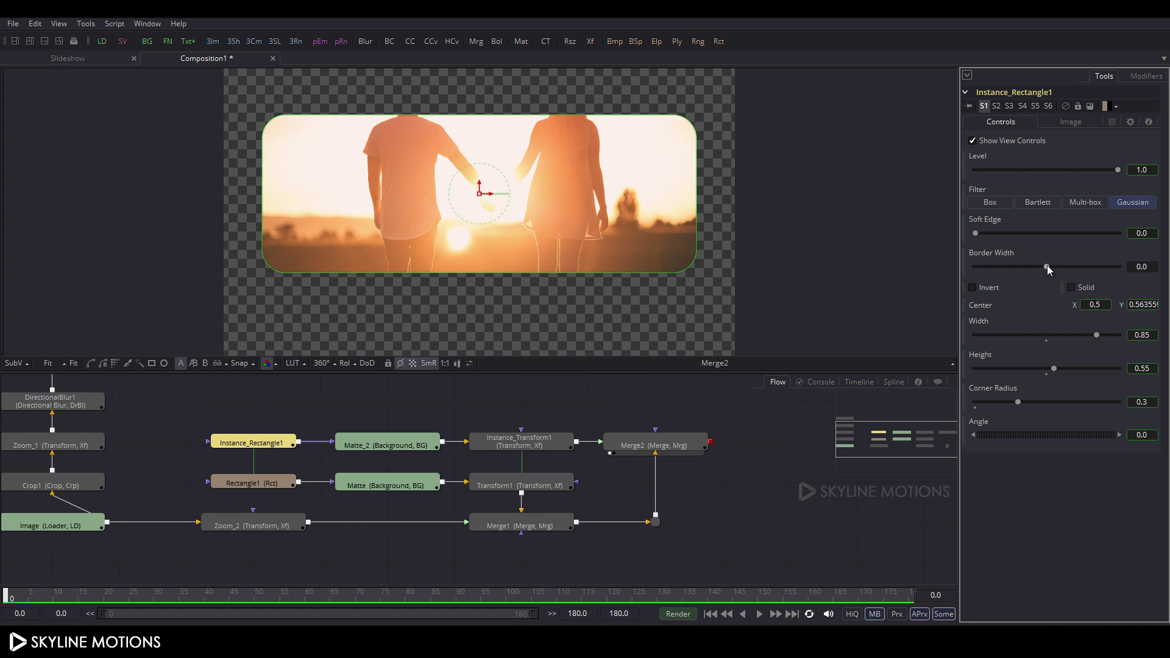
left_click_drag(1047, 265, 1051, 265)
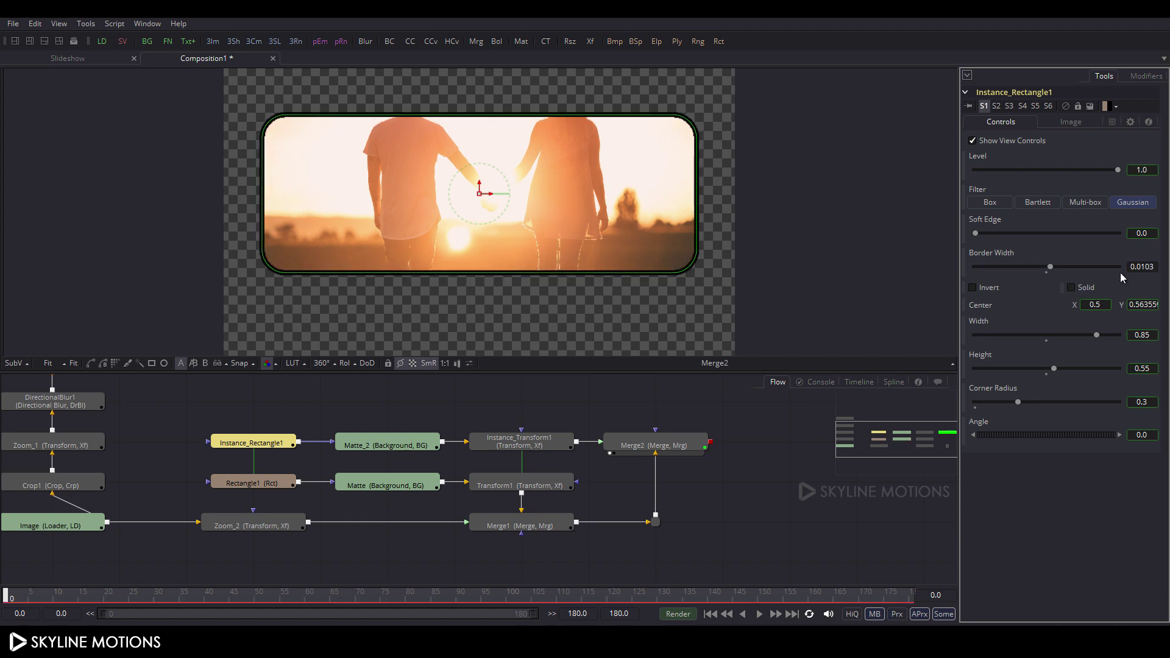
left_click_drag(1159, 266, 1077, 268)
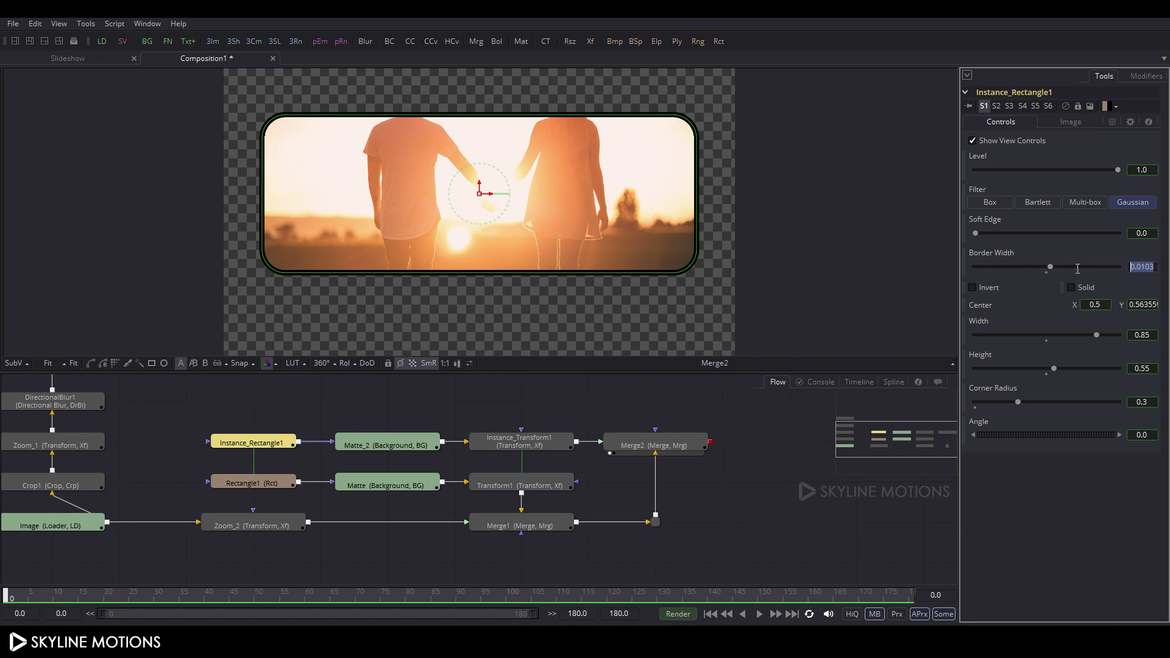
type("0.005")
key("Tab")
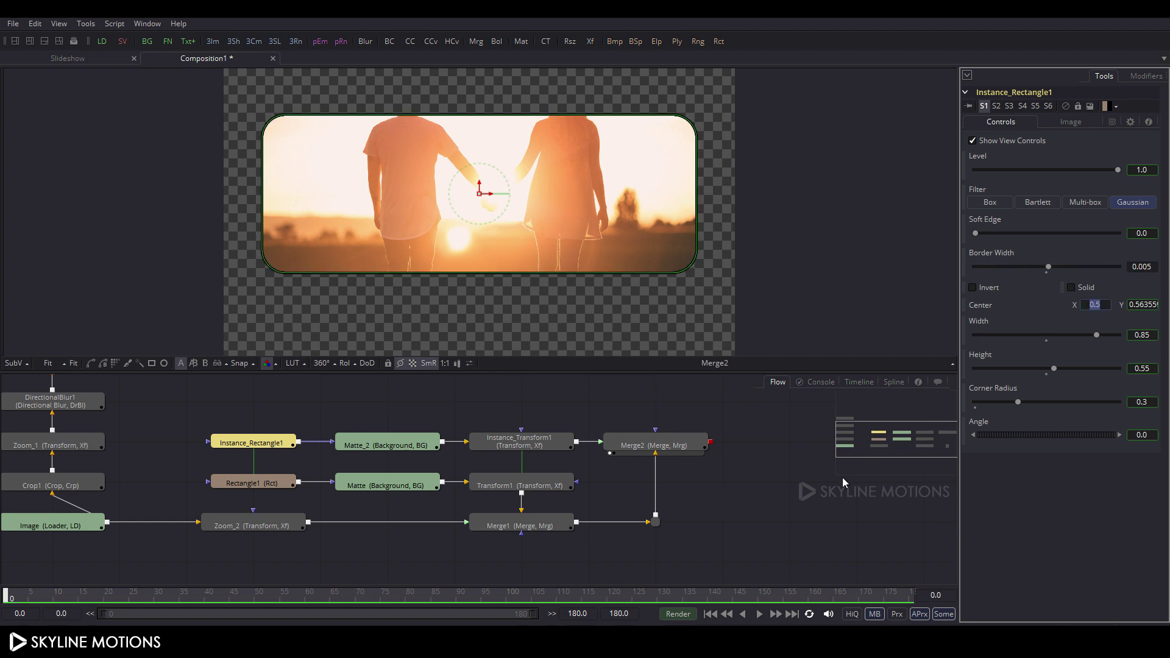
Change Matte_2's colour to white and enable high-quality (HiQ) rendering.
left_click(378, 448)
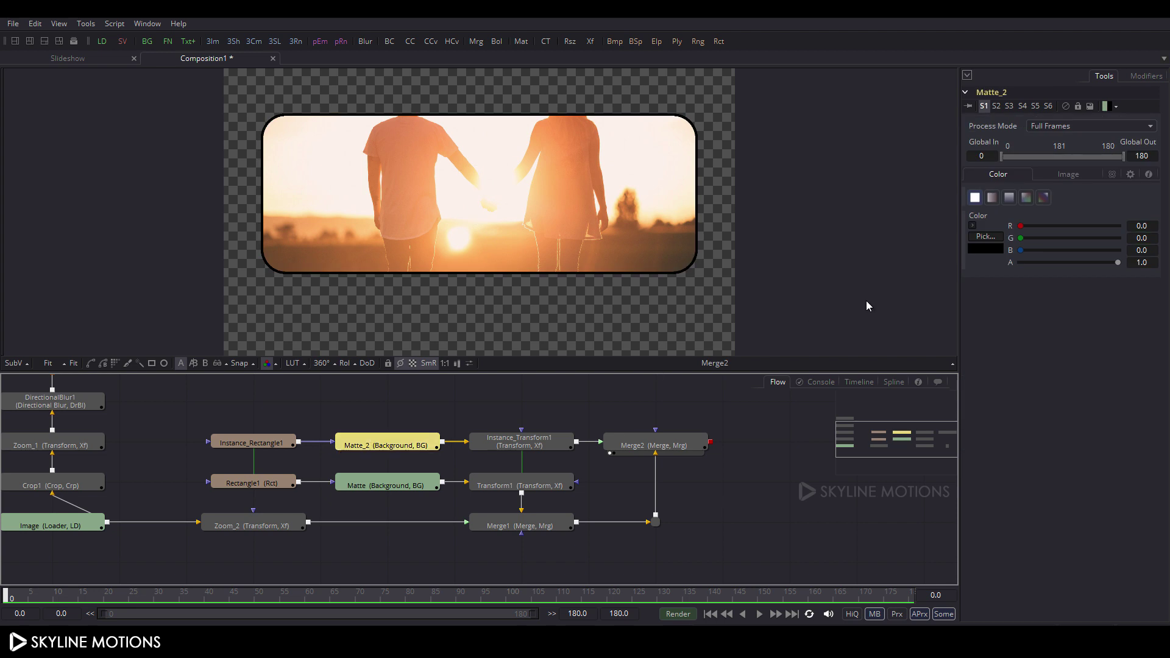
left_click(986, 236)
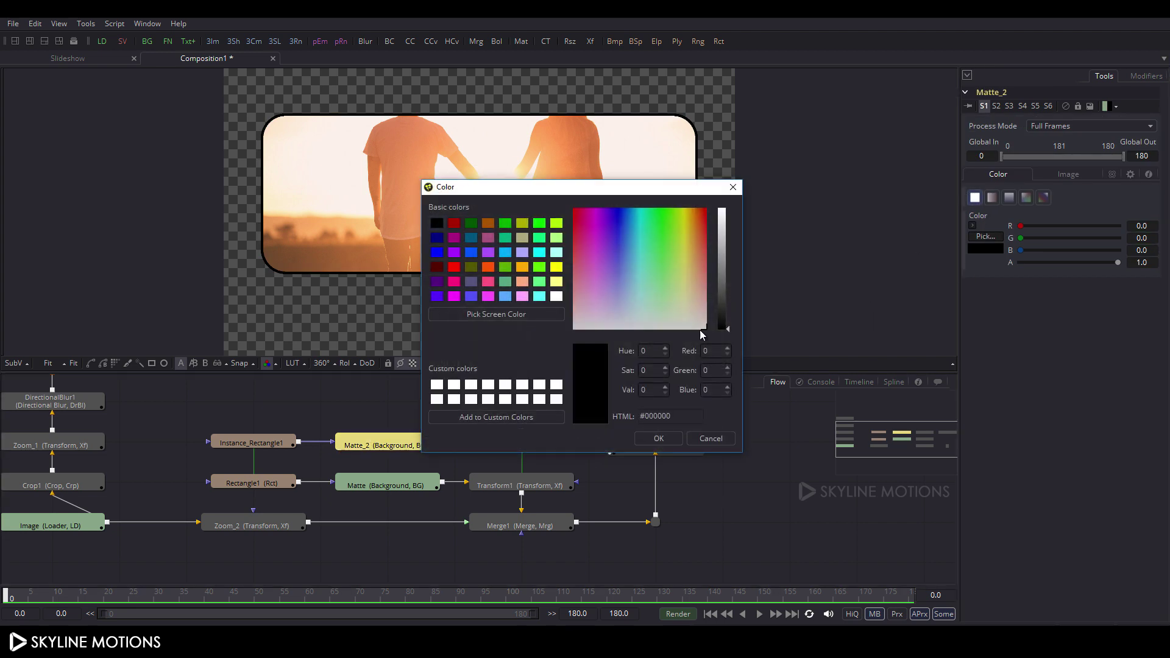
left_click(556, 297)
left_click(657, 439)
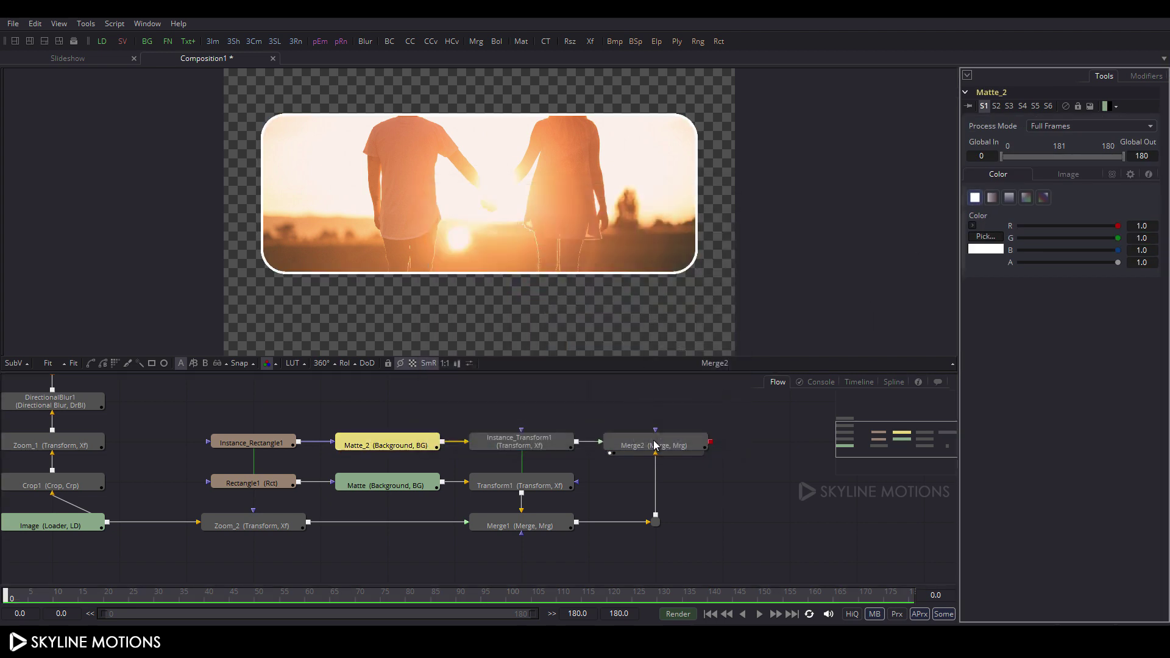
left_click(853, 616)
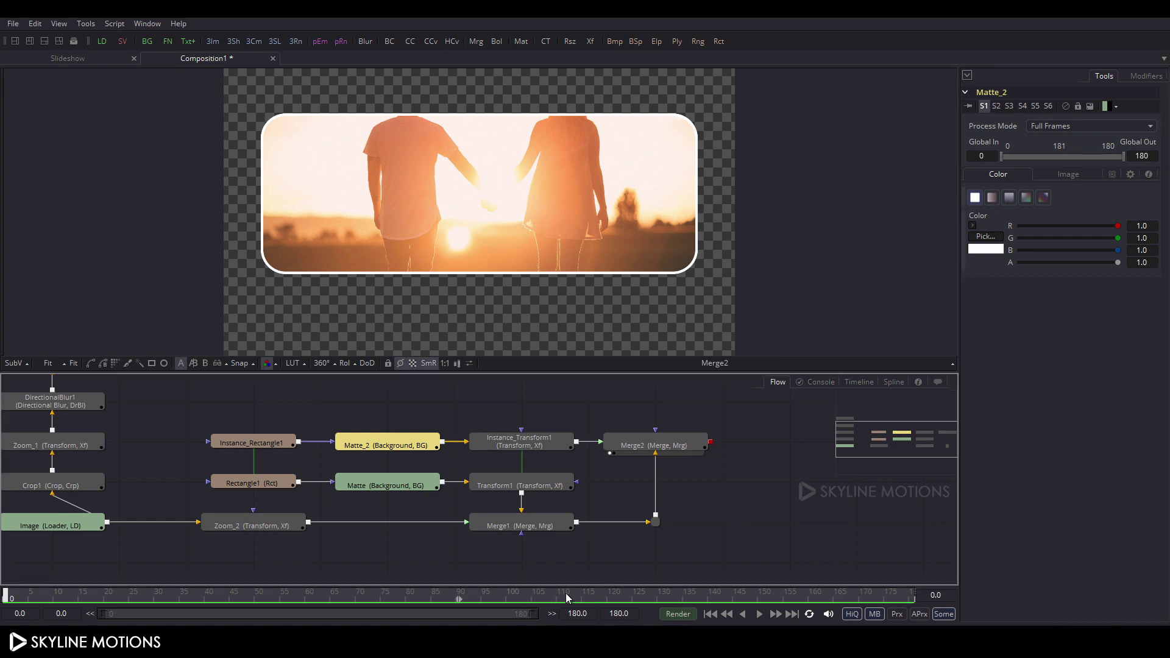
Keyframe Transform1's Center and Angle at frame 150 with their present values.
left_click(550, 488)
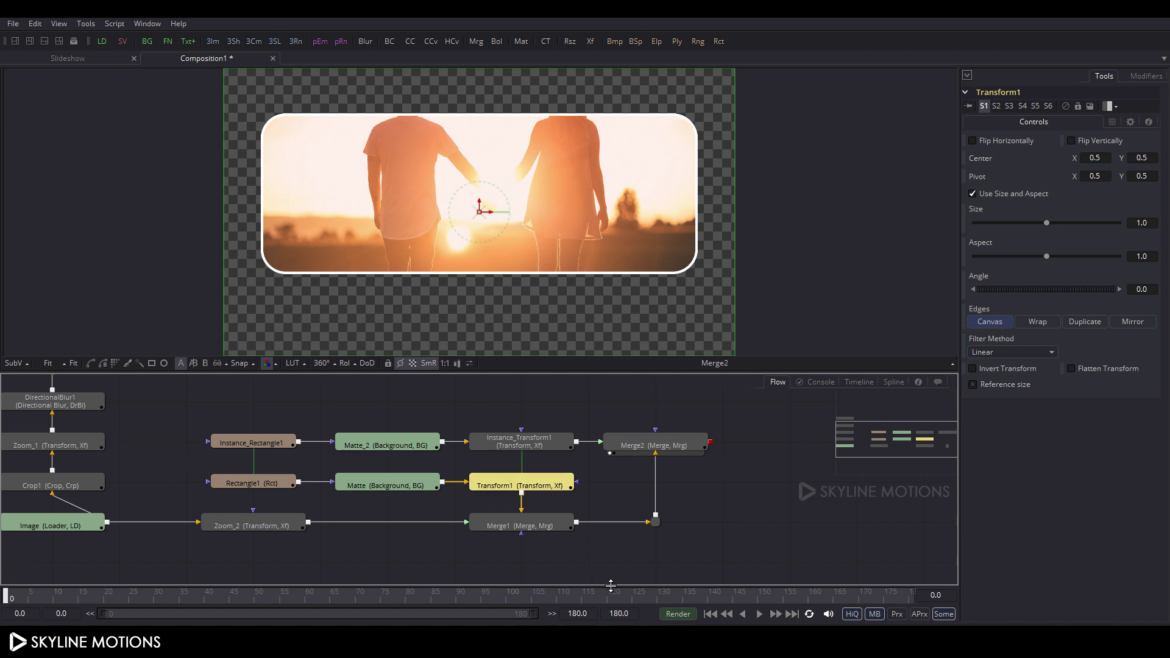
left_click(744, 597)
left_click_drag(745, 604, 760, 601)
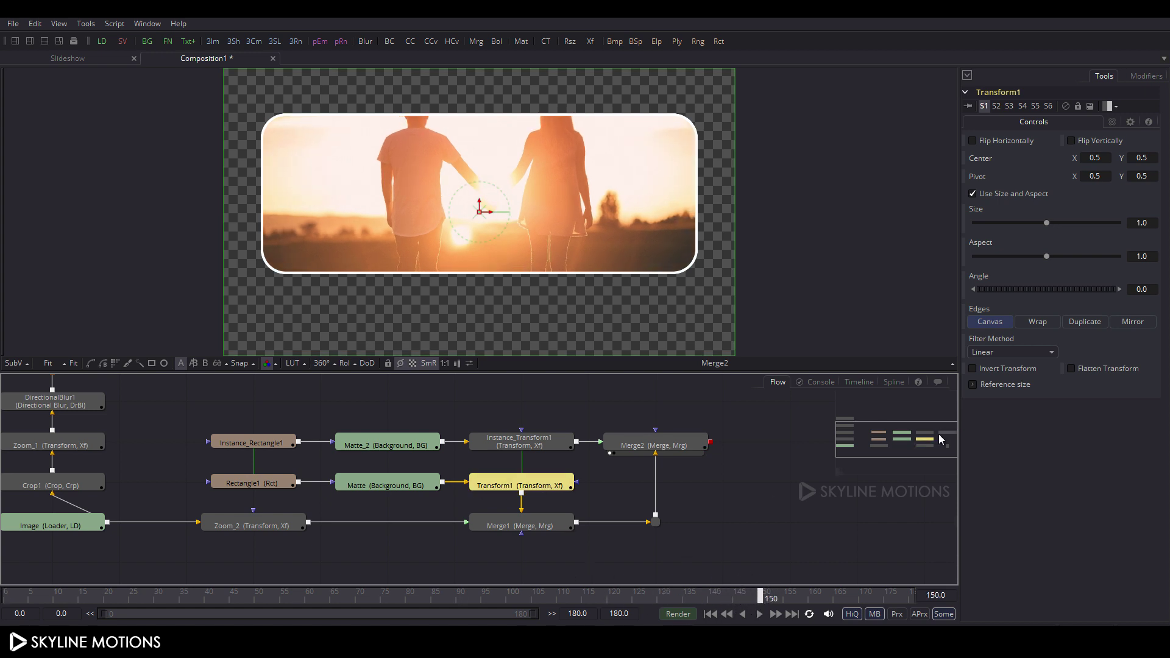
right_click(987, 160)
left_click(1006, 168)
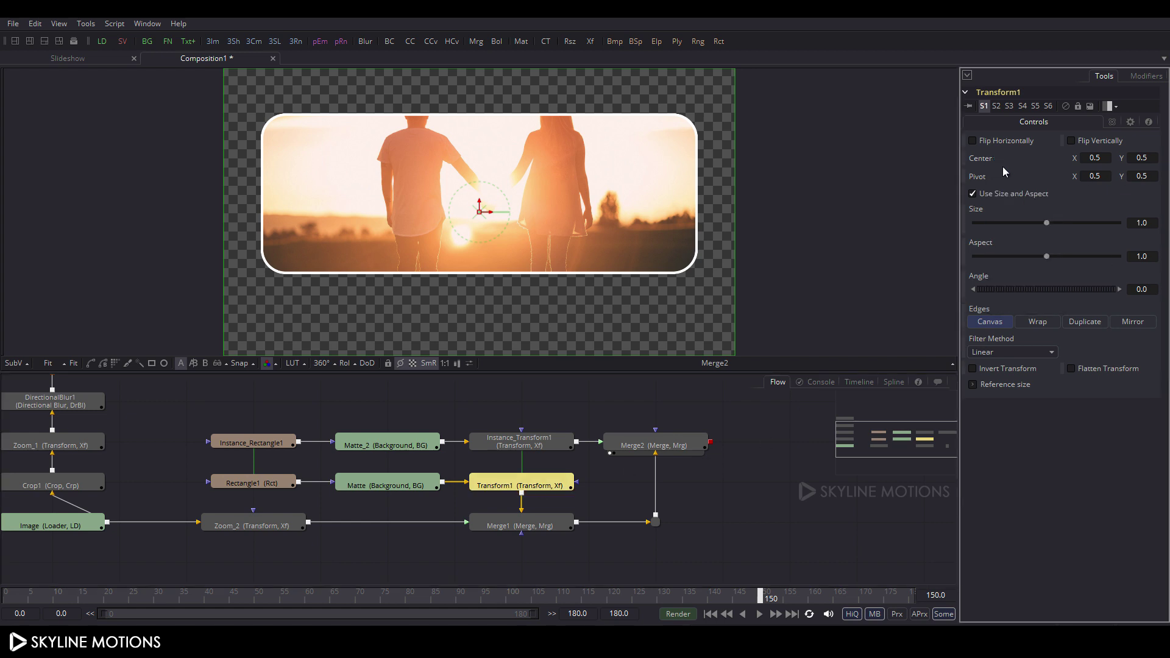
right_click(984, 278)
left_click(1014, 283)
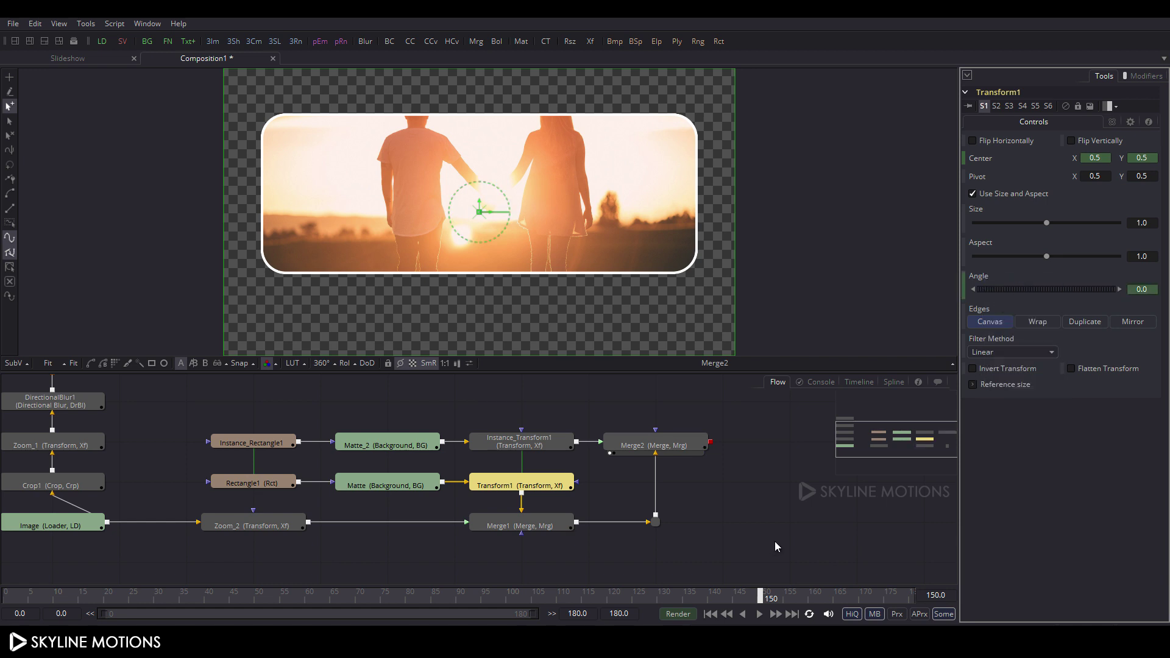
At frame 0, move Transform1's center straight down below the image to Y about -0.67.
left_click_drag(742, 598, 1, 545)
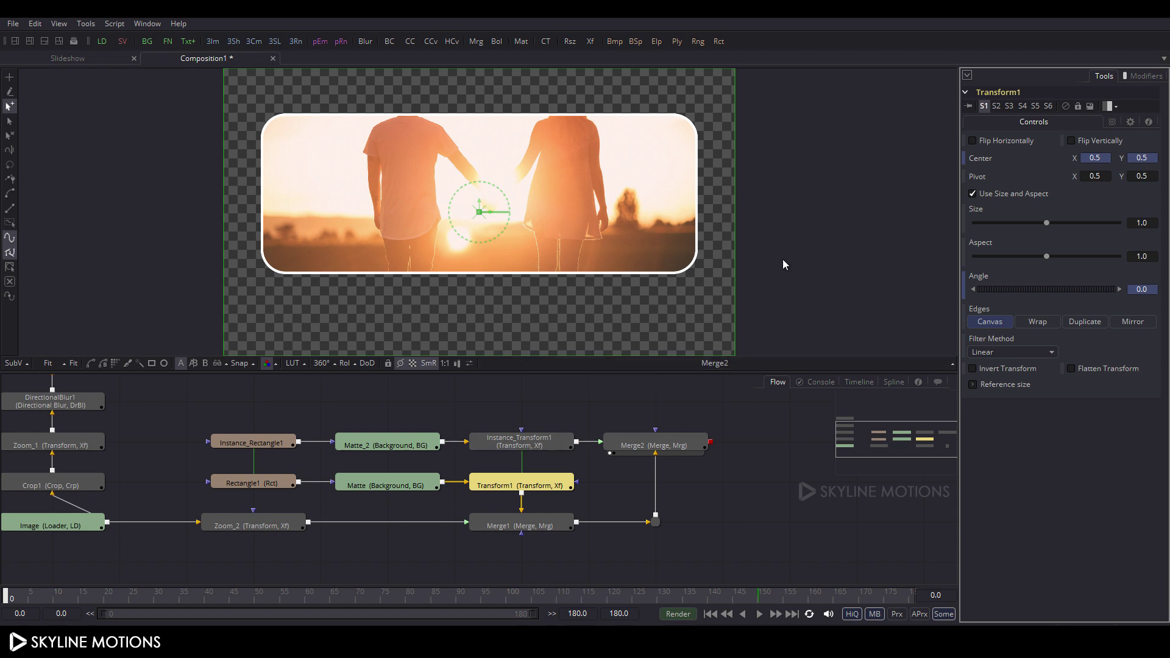
left_click_drag(479, 204, 484, 317)
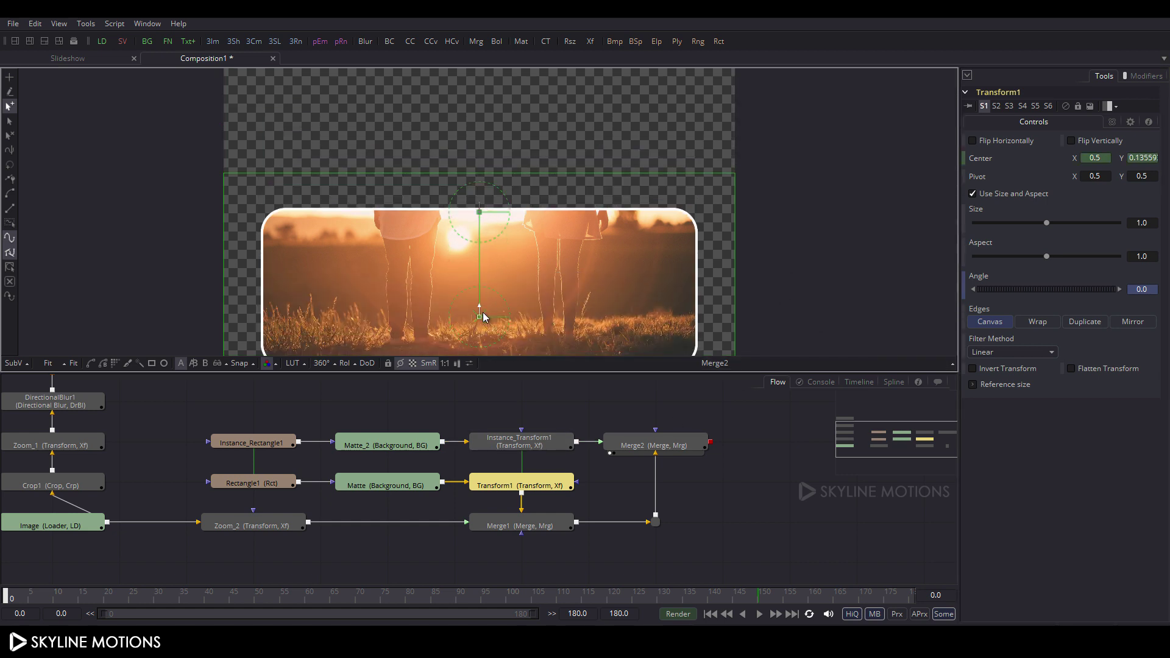
scroll(831, 175, "down", 3)
scroll(831, 174, "down", 2)
left_click_drag(643, 195, 647, 295)
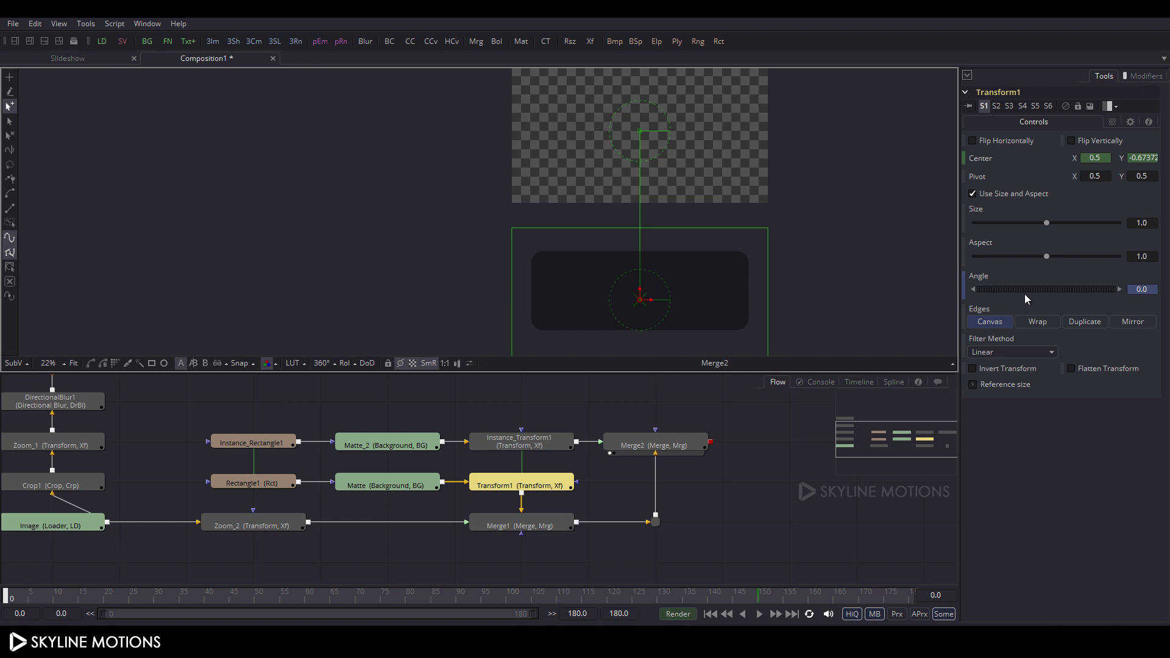
Set Transform1's angle to 30 at frame 0 and fit the image in the viewer again.
left_click(1153, 293)
type("30")
key("Tab")
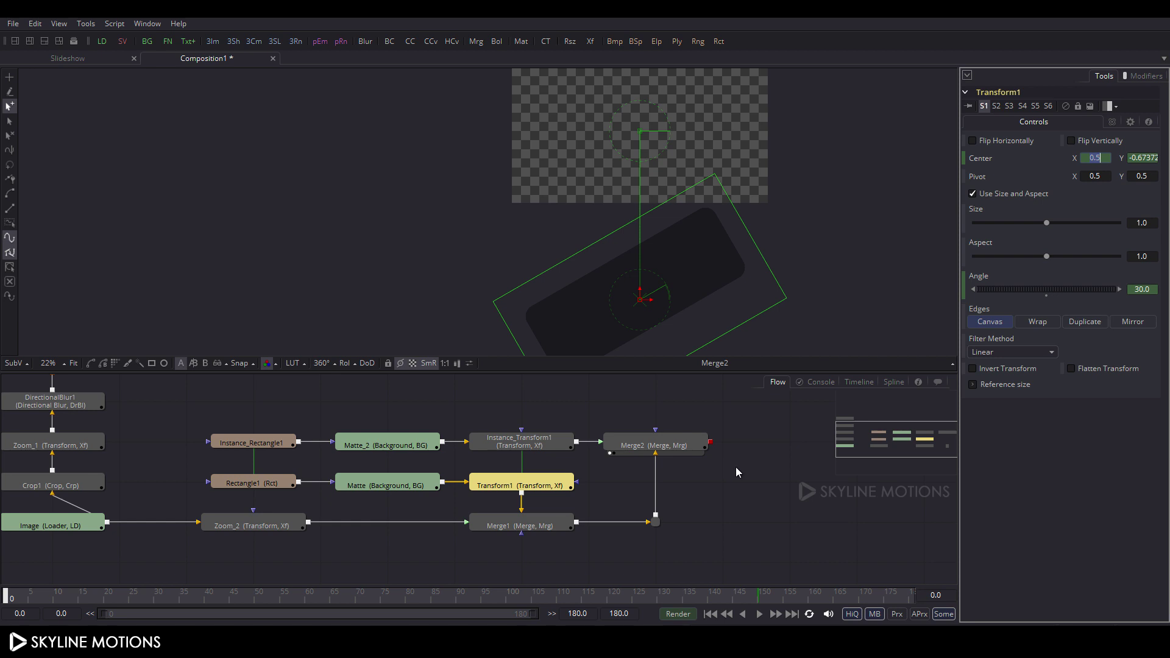
left_click(75, 364)
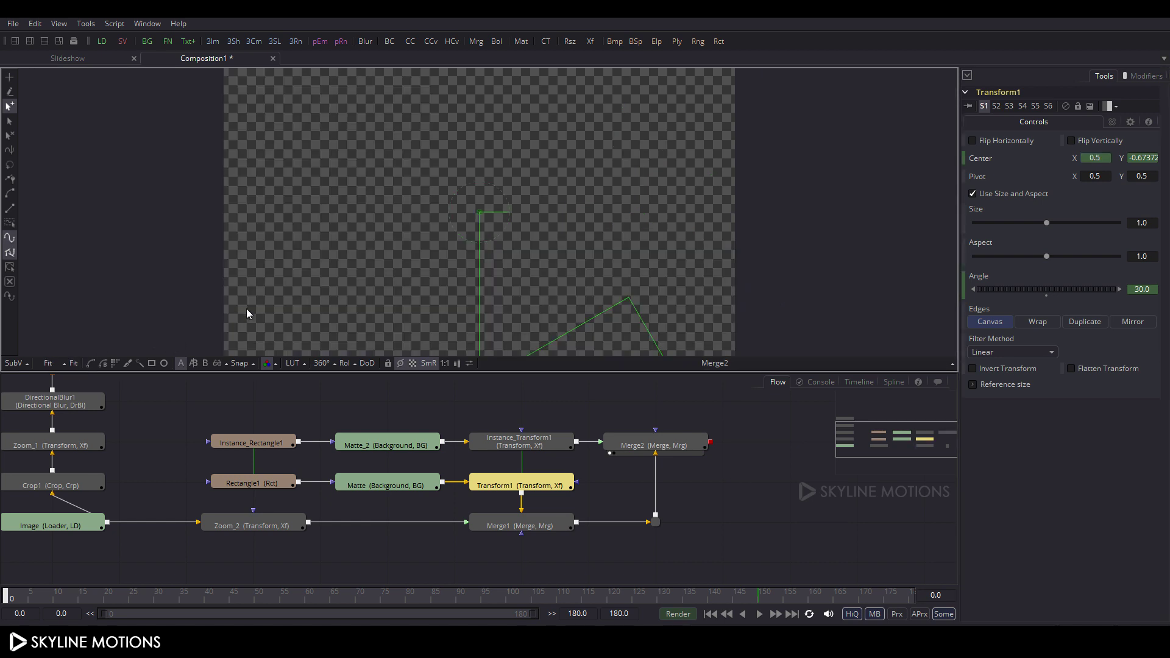
Animate Rectangle1's width with a keyframe at frame 150.
left_click_drag(122, 595, 766, 592)
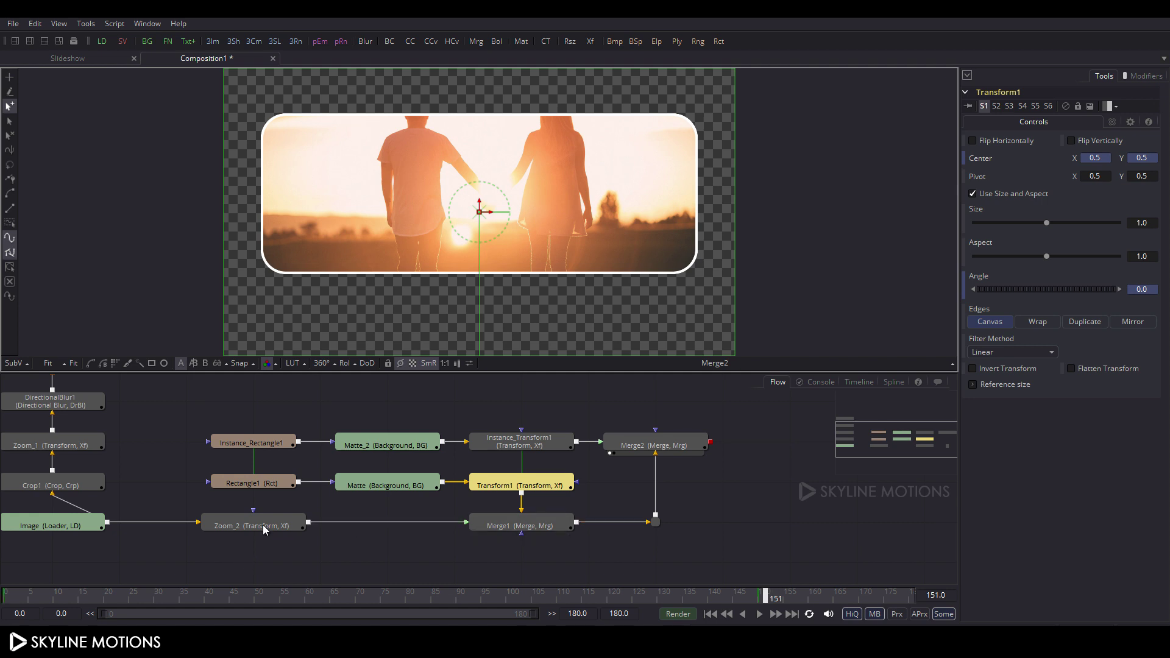
left_click(272, 490)
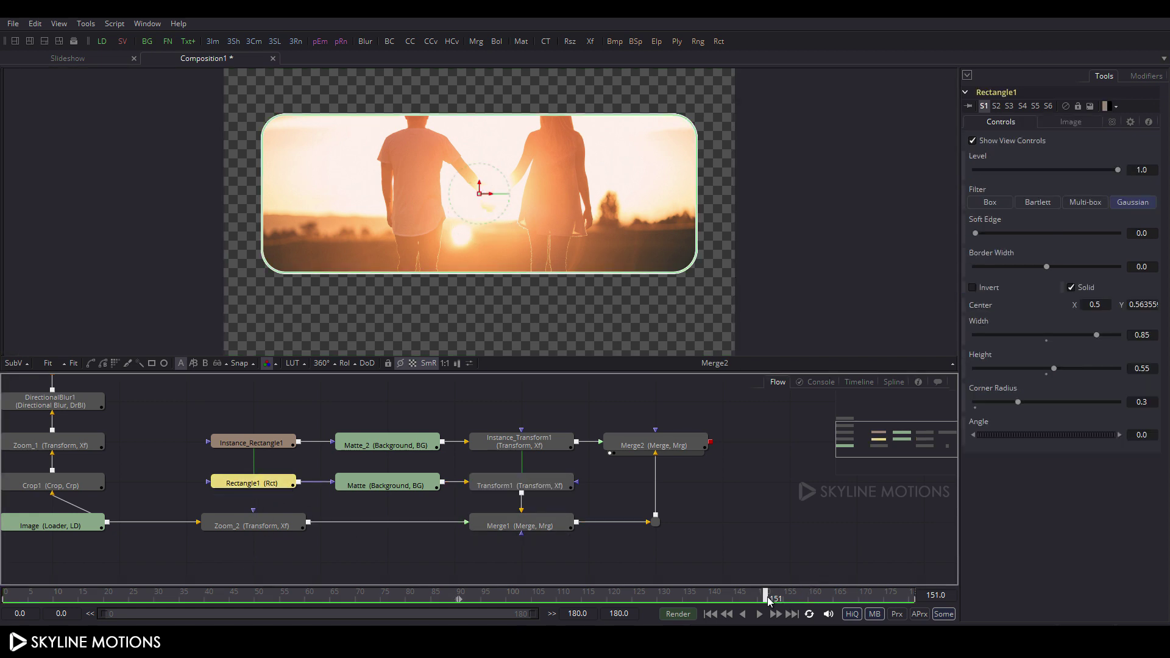
left_click_drag(768, 599, 762, 599)
right_click(989, 328)
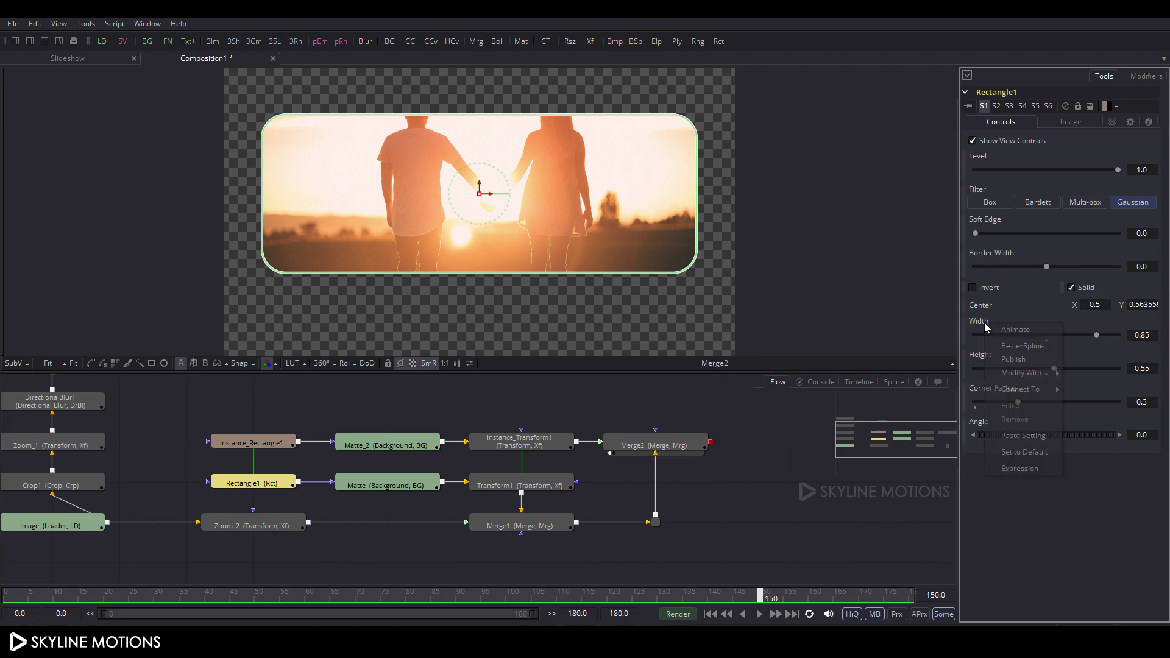
left_click(1011, 330)
At frame 0, keyframe Rectangle1's width at 0.5 and refit the viewer.
left_click_drag(696, 600, 2, 603)
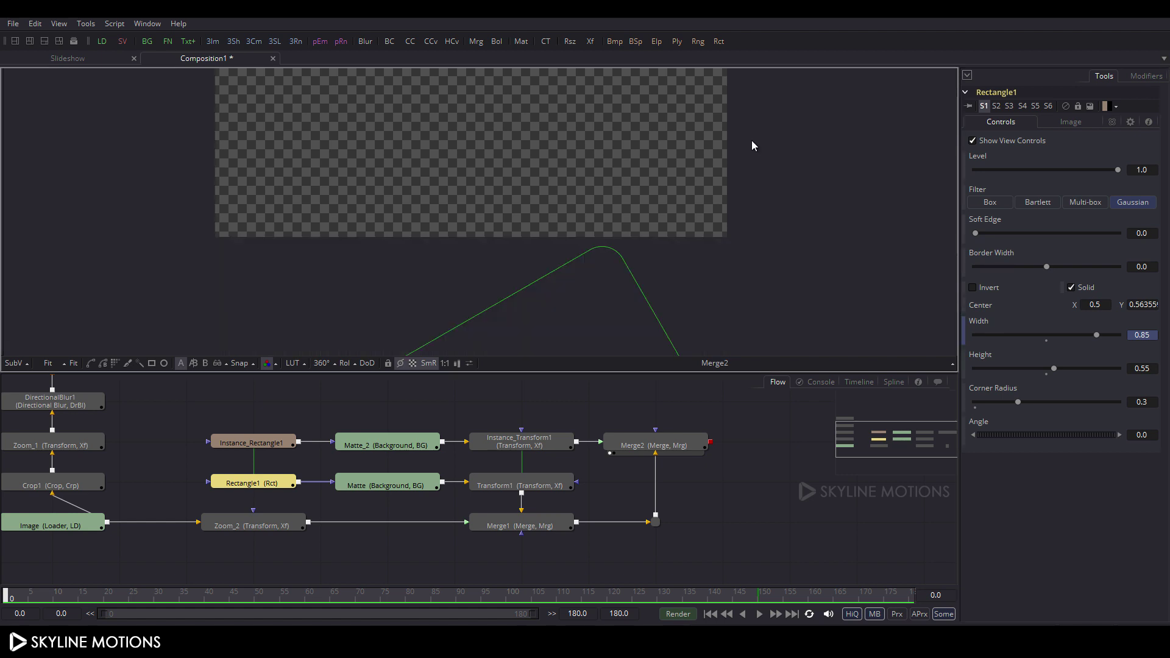
left_click_drag(1096, 335, 1059, 343)
left_click(1149, 334)
type("0.5")
key("Tab")
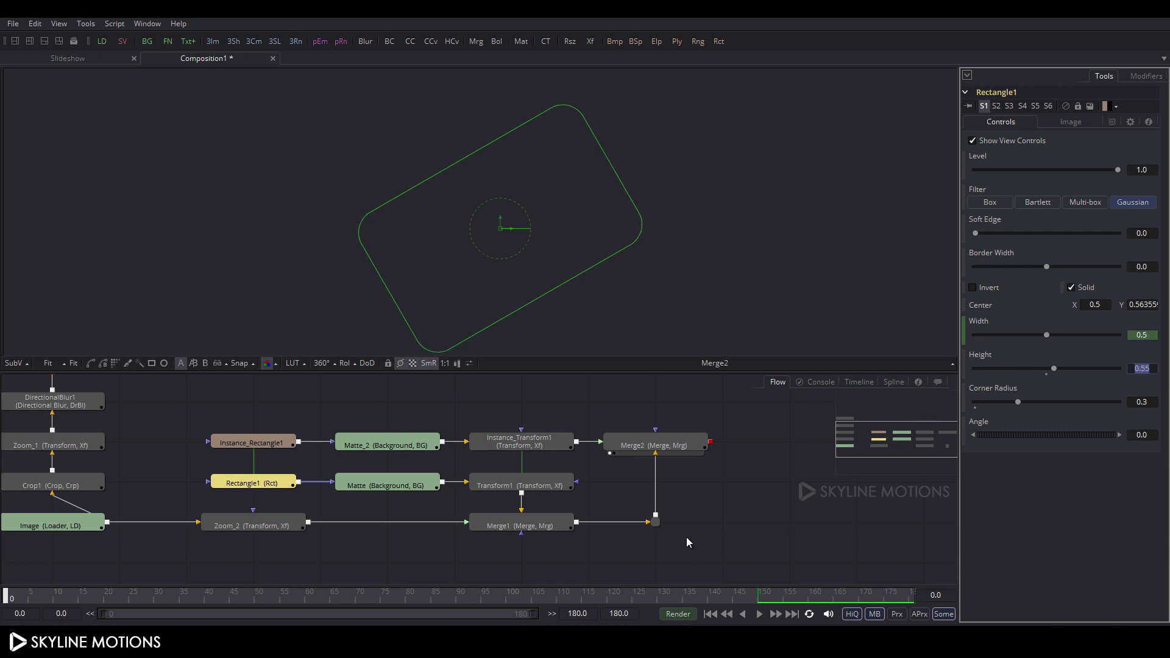
left_click(72, 363)
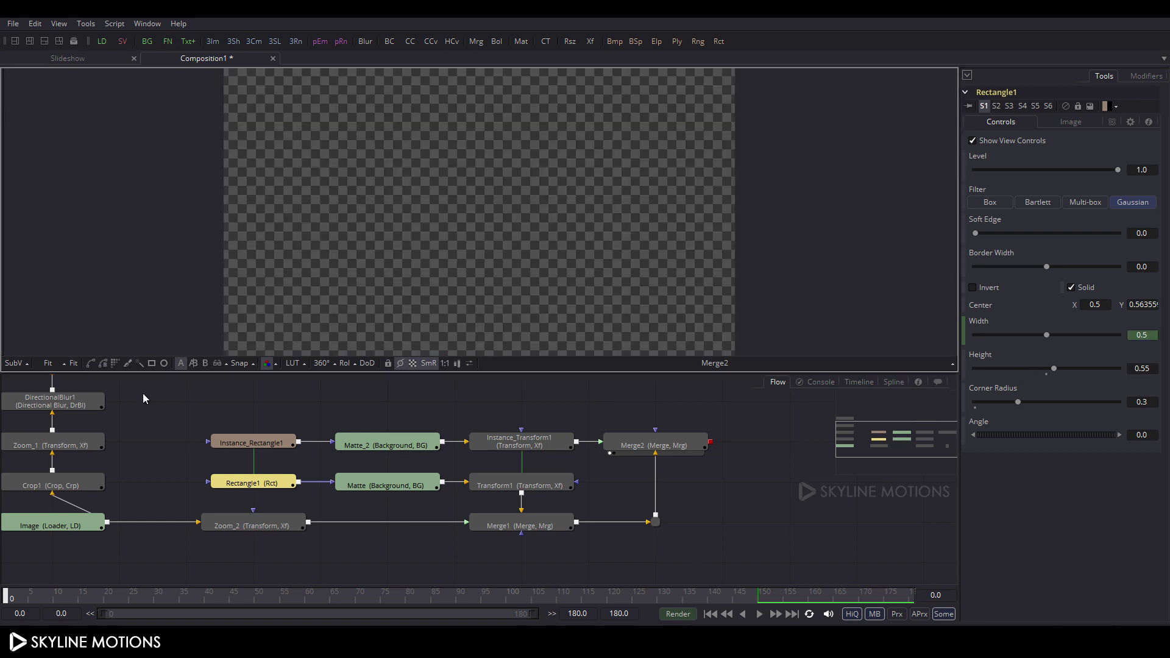
Open the Spline editor enlarged and restrict it to displaying one curve at a time.
left_click(894, 382)
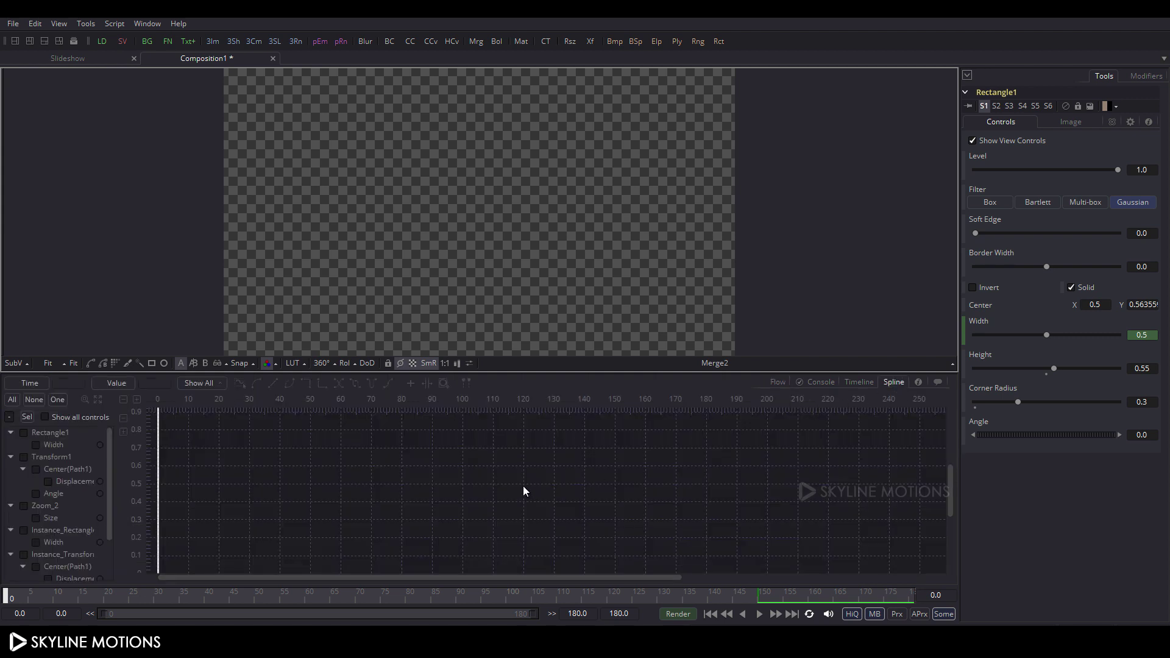
key("F4")
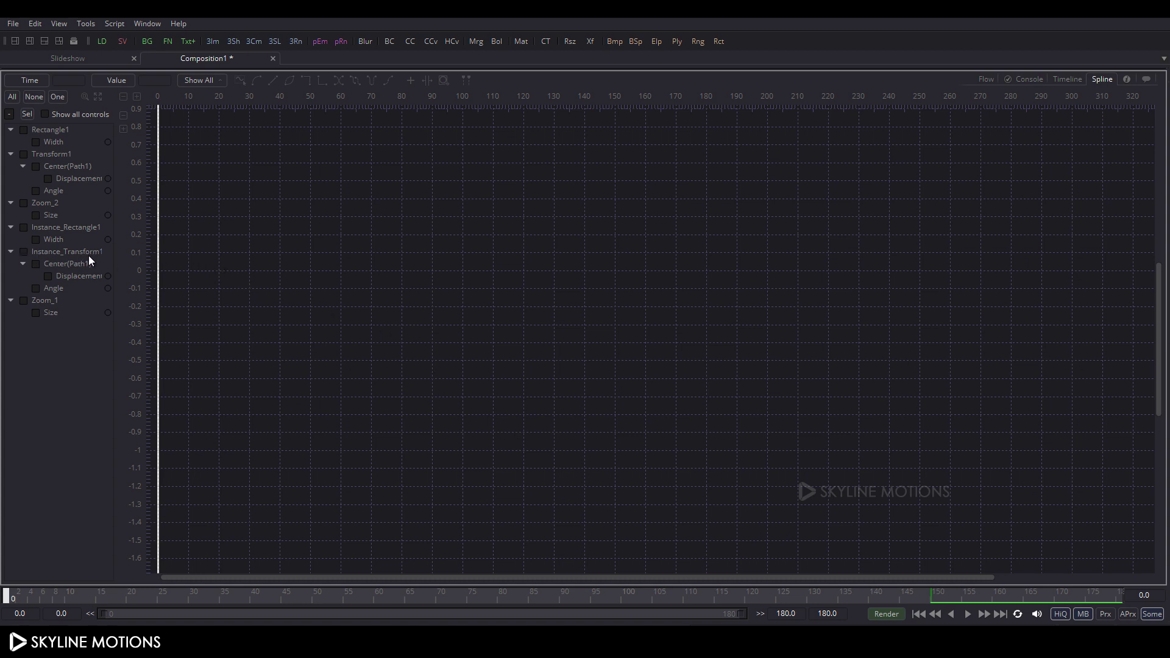
left_click(24, 253)
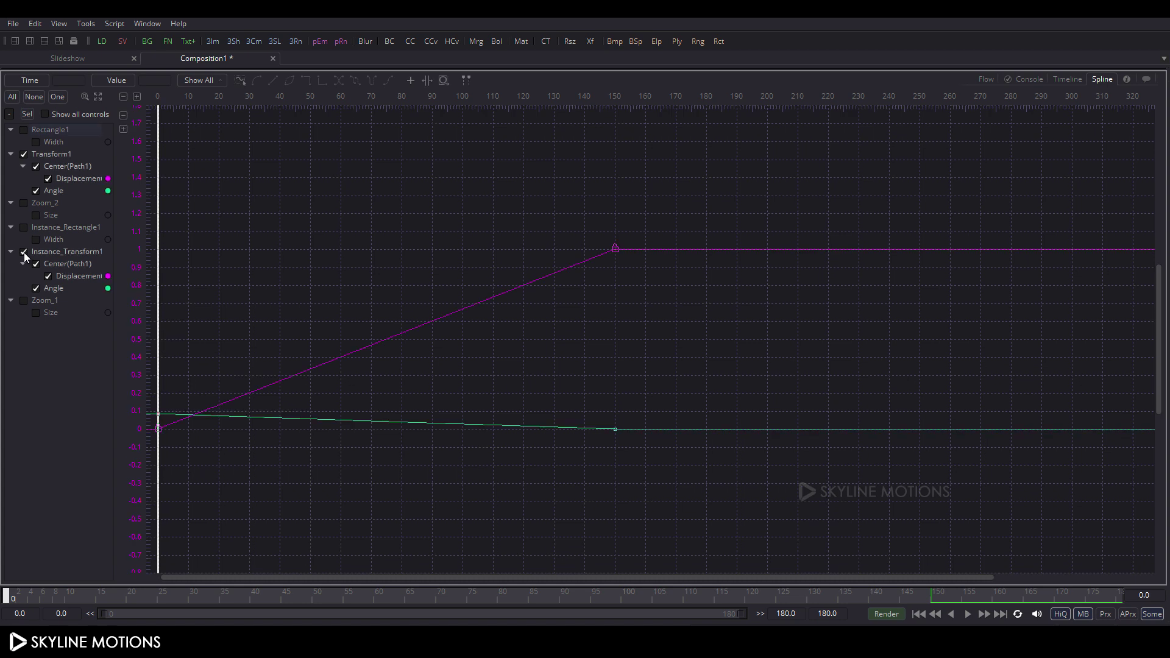
left_click(98, 97)
left_click(58, 97)
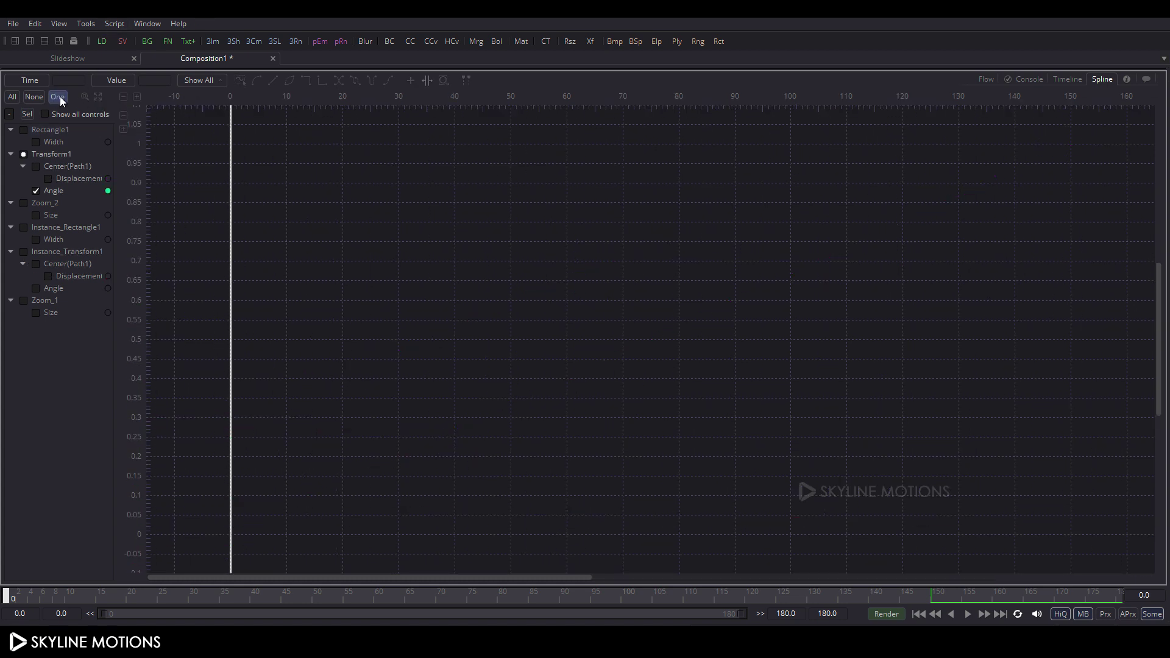
Smooth Instance_Transform1's Displacement curve and stretch the frame 150 keyframe's handle back to frame 0.
left_click(37, 264)
left_click(101, 99)
left_click_drag(1096, 129, 206, 548)
key("shift+s")
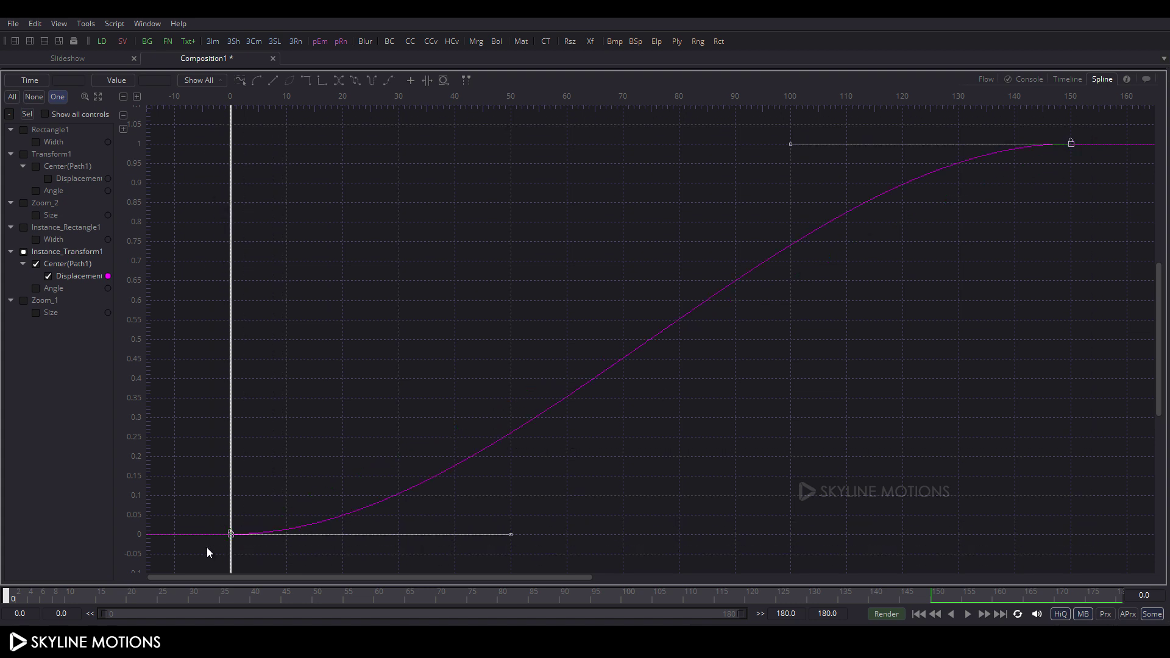
left_click_drag(790, 145, 227, 147)
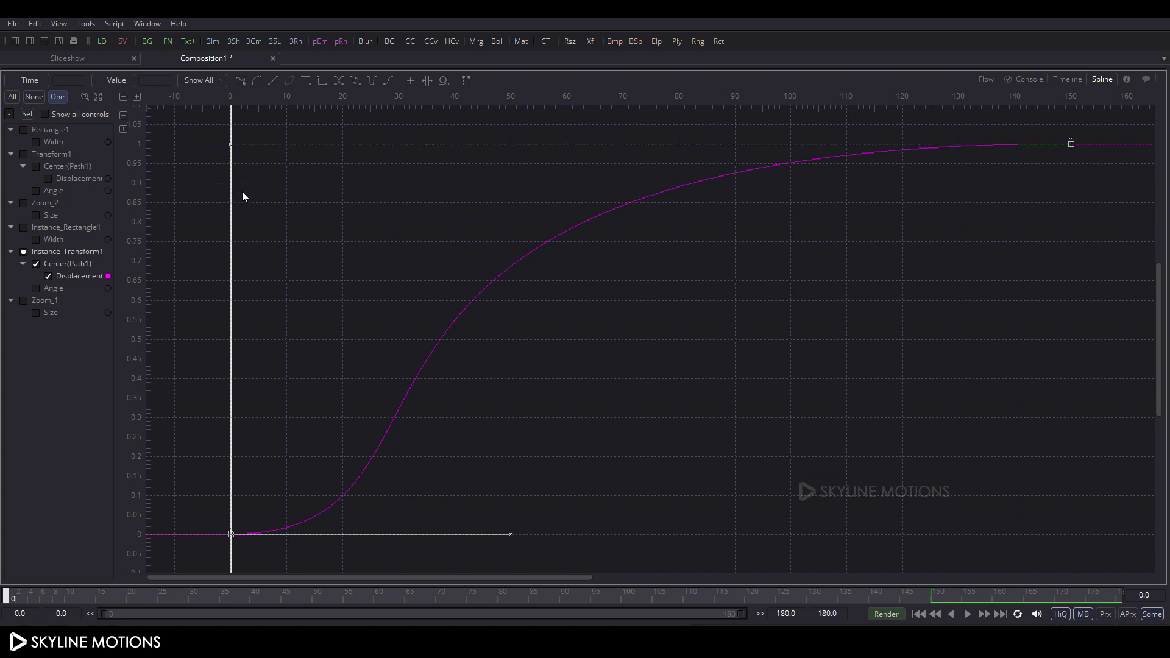
Smooth Instance_Transform1's Angle curve and extend the last keyframe's handle horizontally back to frame 0.
left_click(36, 288)
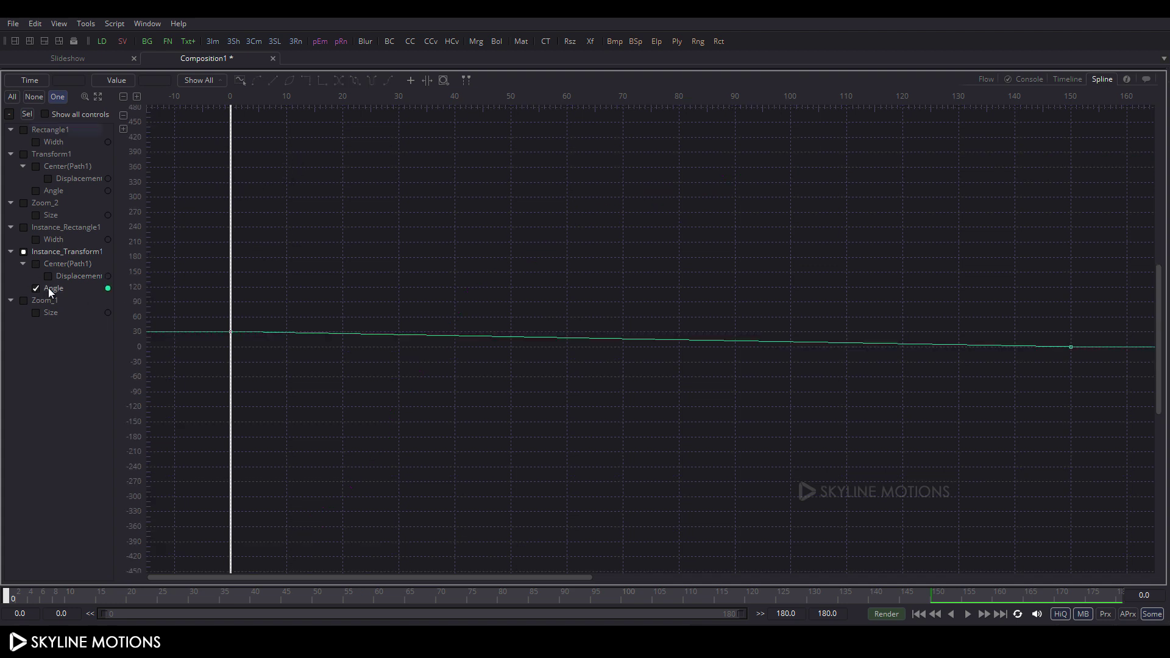
left_click(99, 97)
left_click_drag(188, 118, 1099, 543)
key("s")
left_click_drag(795, 537, 229, 540)
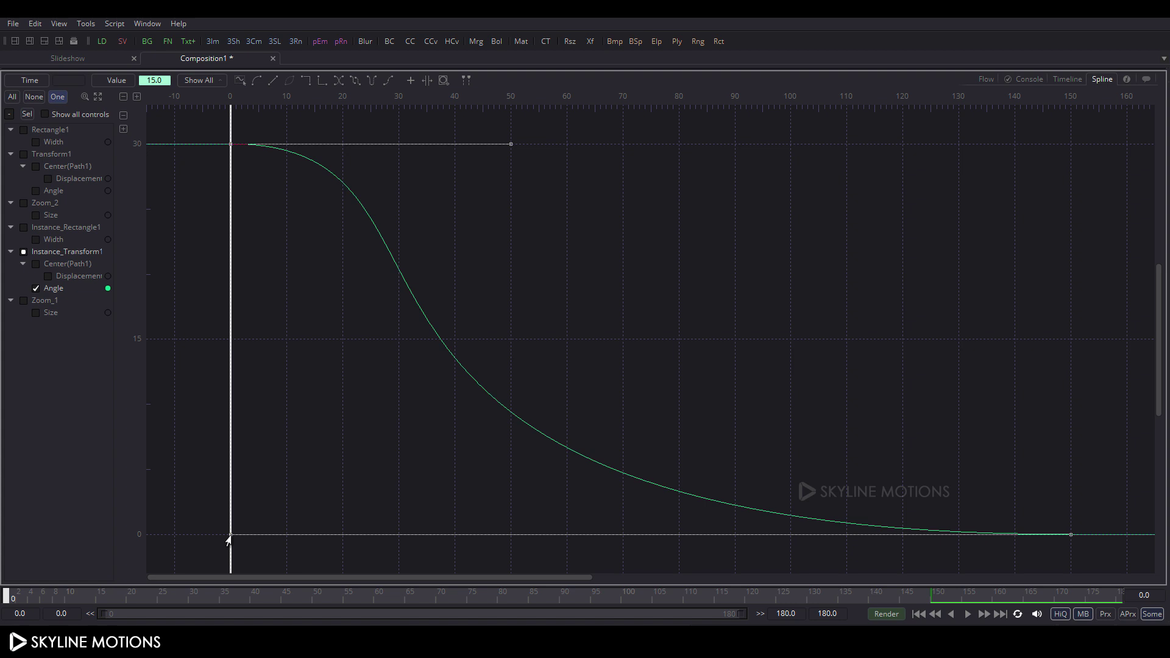
Smooth Instance_Rectangle1's Width curve and extend its end keyframe's handle back to frame 0.
left_click(35, 241)
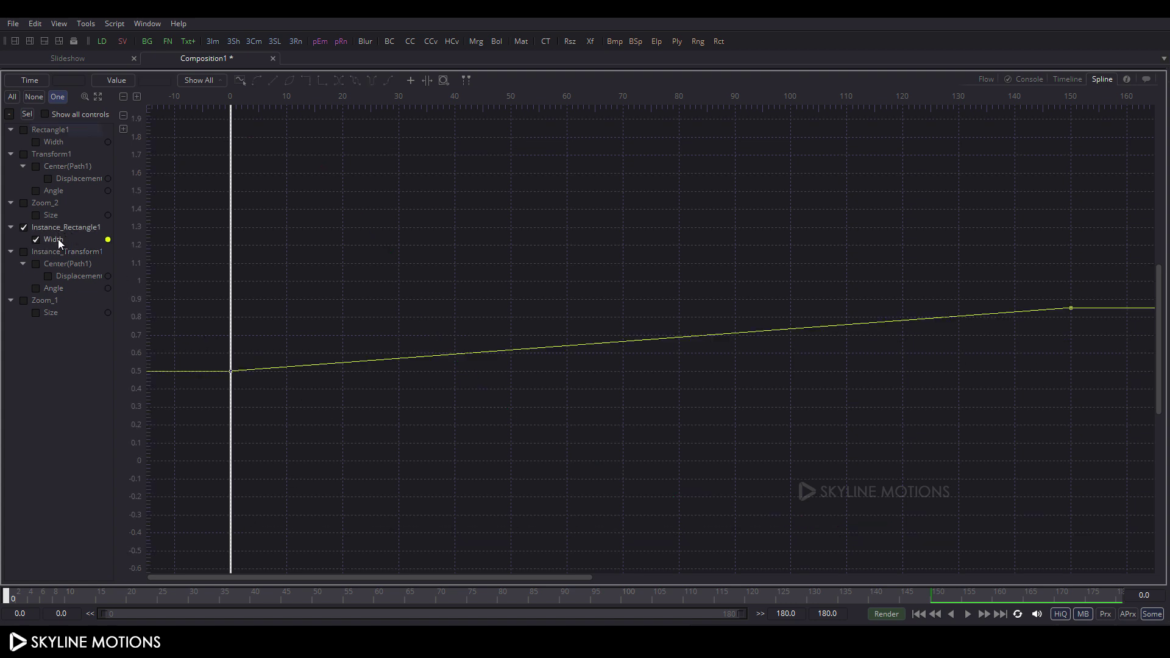
left_click(98, 96)
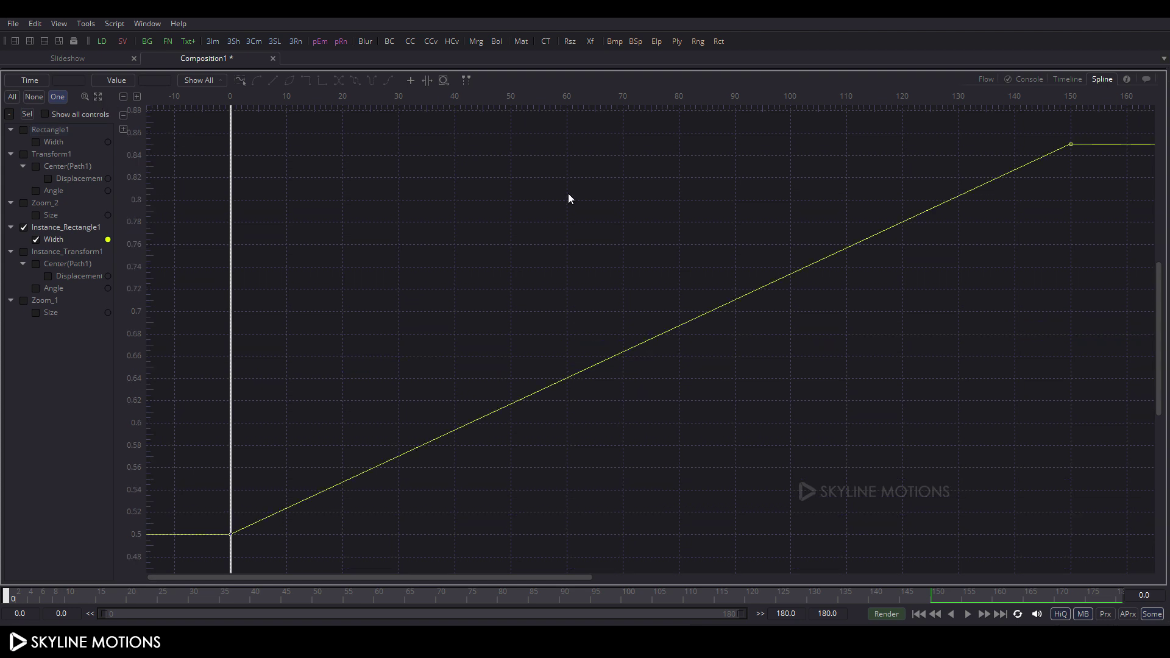
left_click_drag(1100, 125, 203, 550)
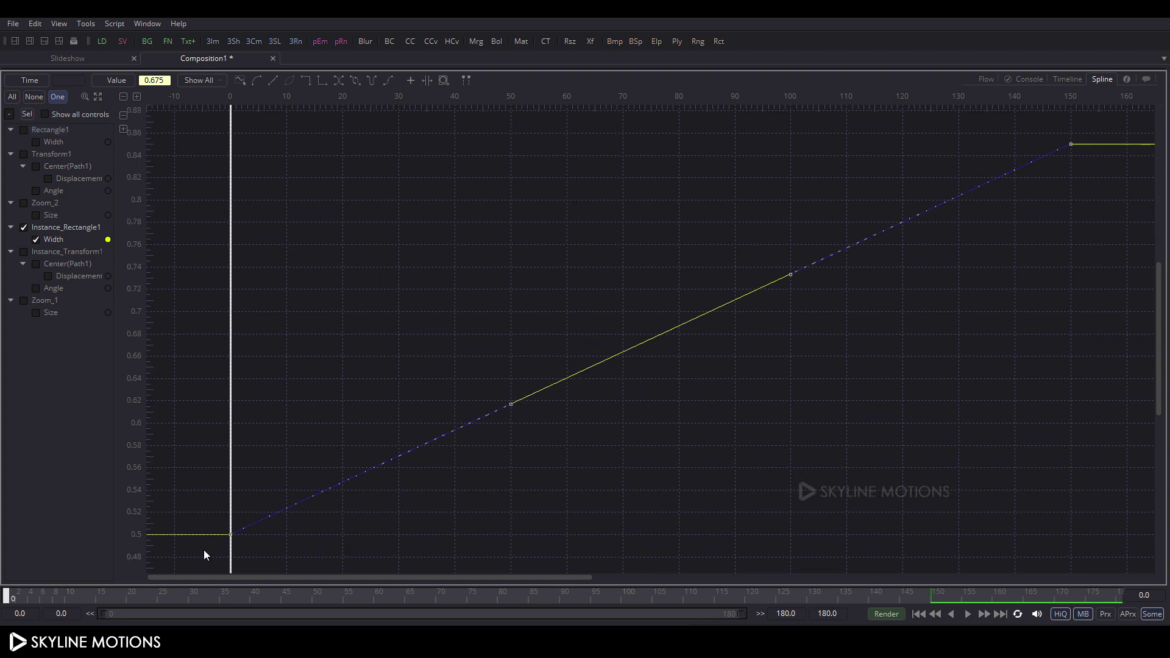
key("Delete")
left_click_drag(788, 144, 227, 150)
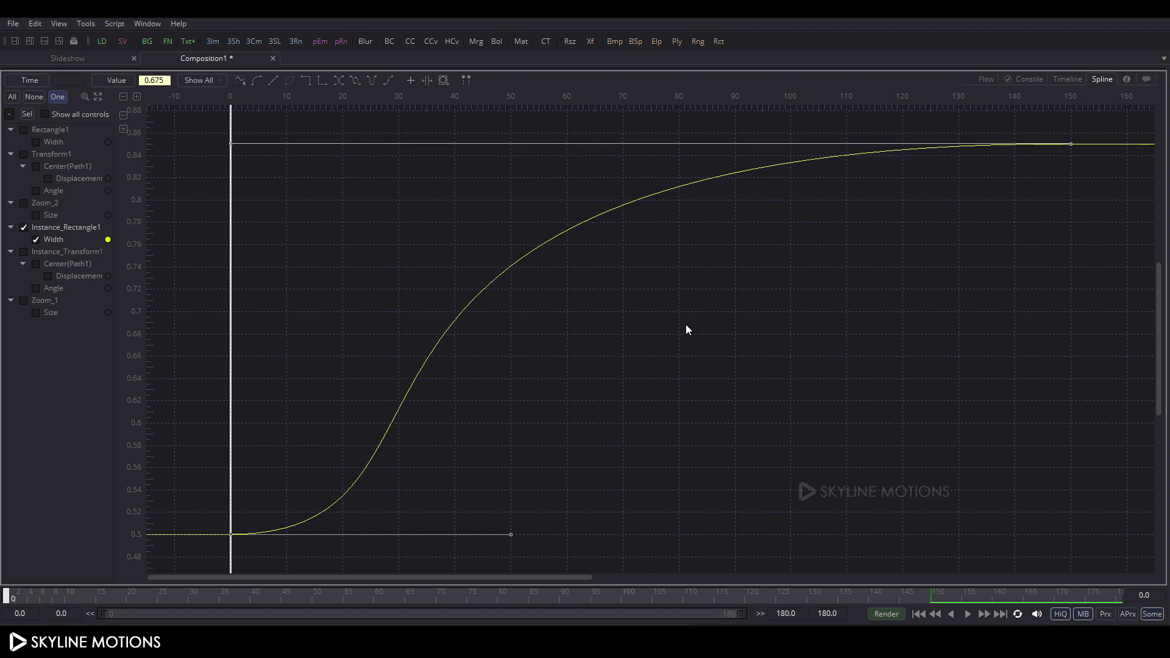
Return to the node flow and play back the photo's eased entrance animation.
key("F4")
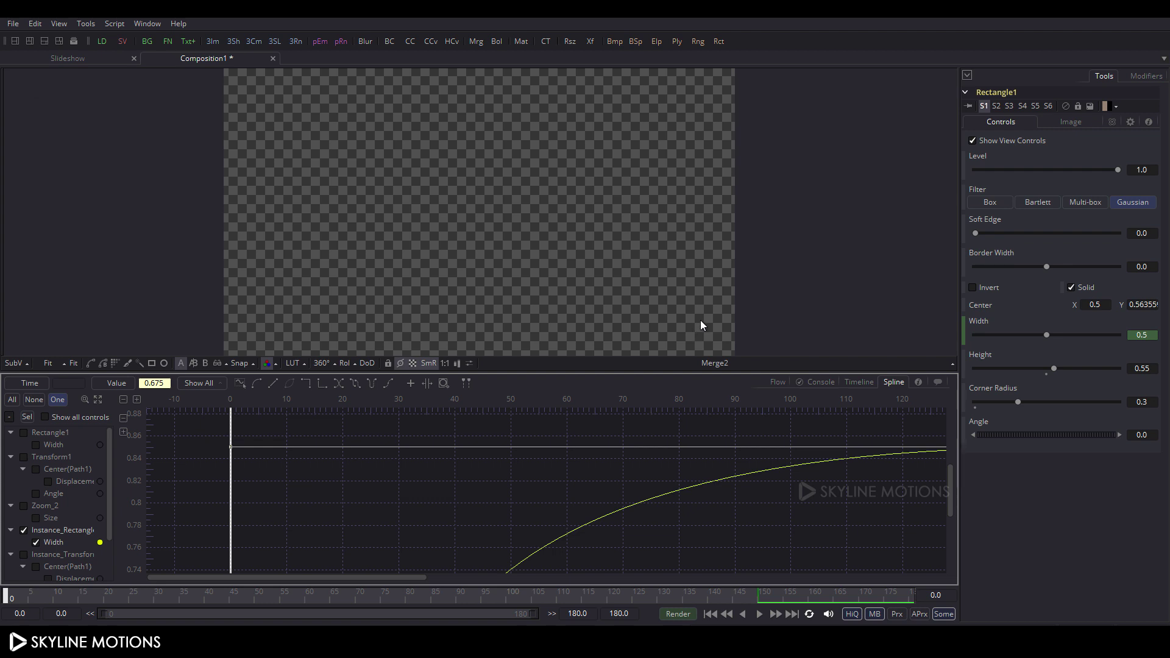
left_click(774, 384)
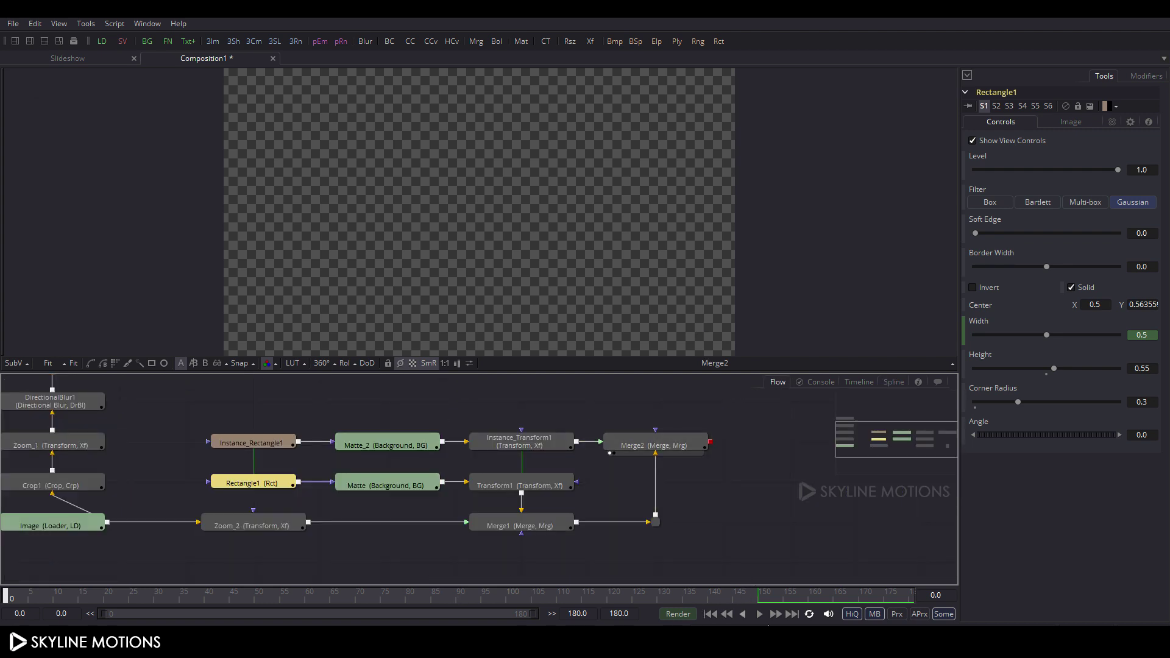
left_click(760, 614)
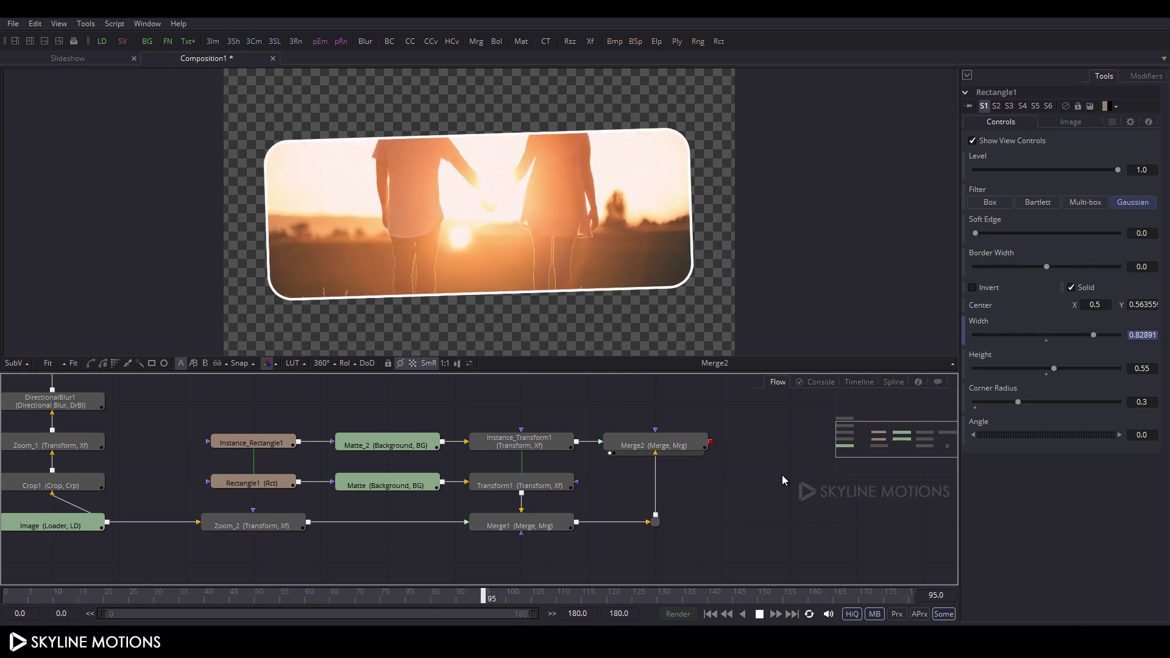
left_click(760, 617)
Add a new Merge node and place it above Merge2, level with ColorCorrector1.
scroll(758, 496, "up", 3)
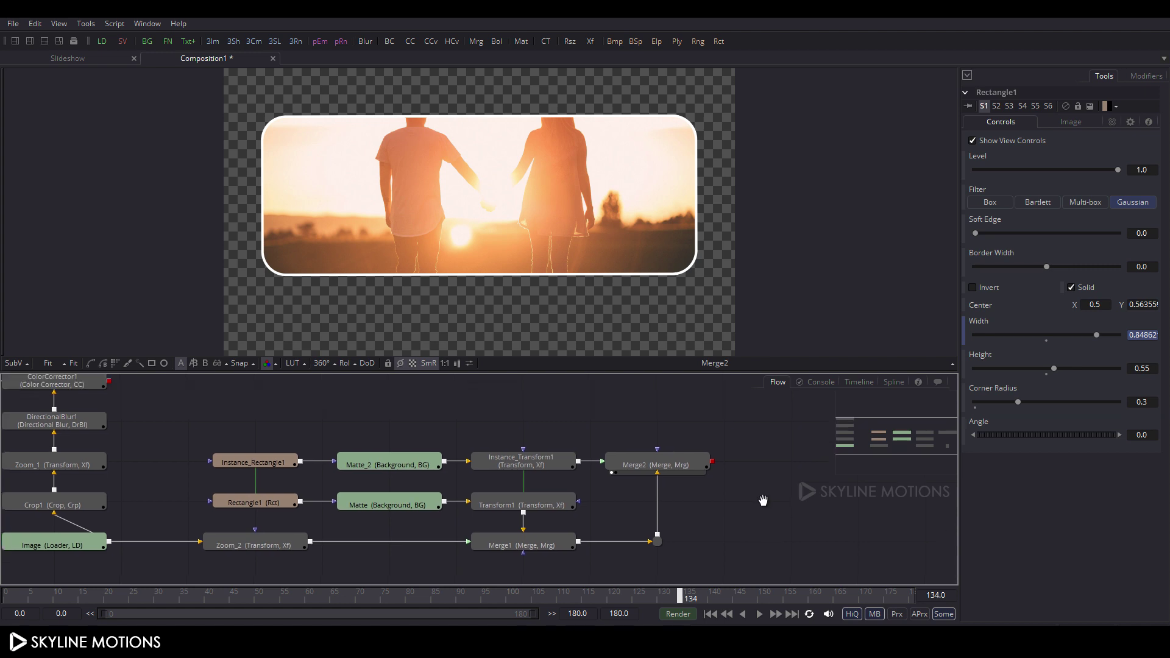
left_click_drag(713, 449, 709, 462)
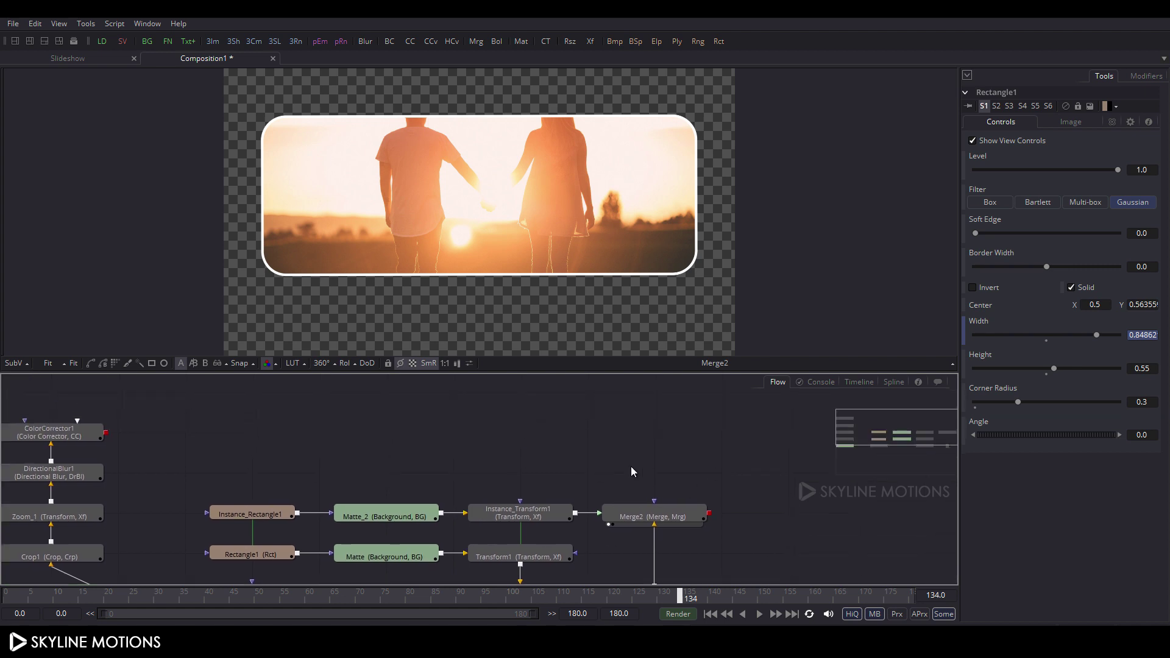
left_click(476, 41)
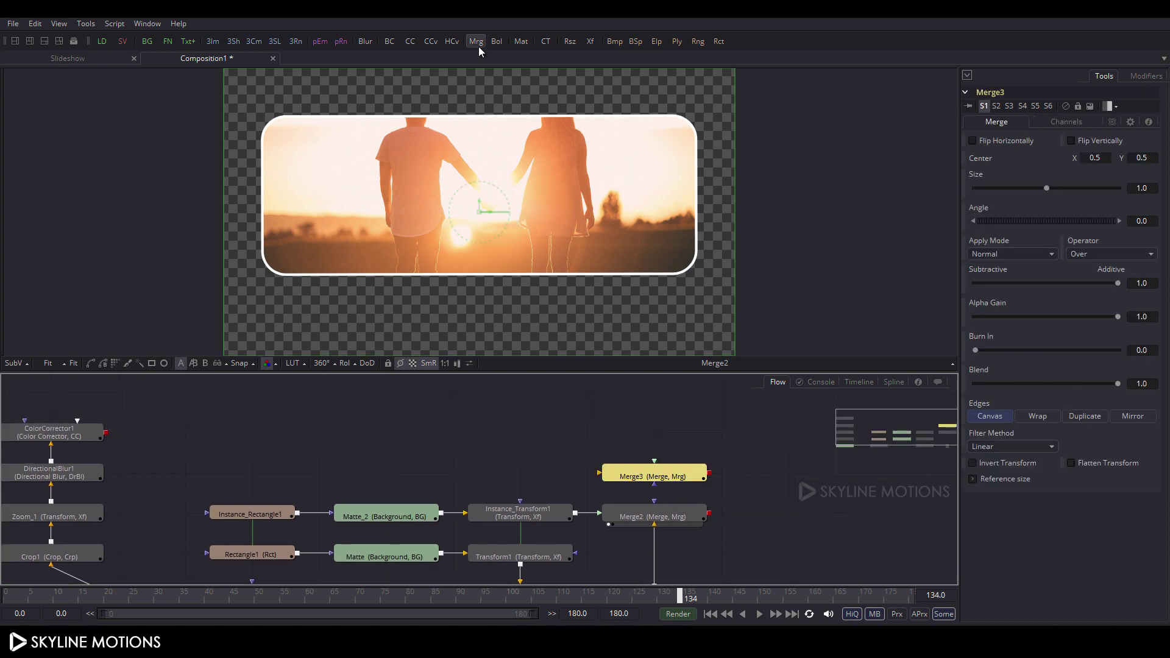
left_click_drag(670, 474, 666, 430)
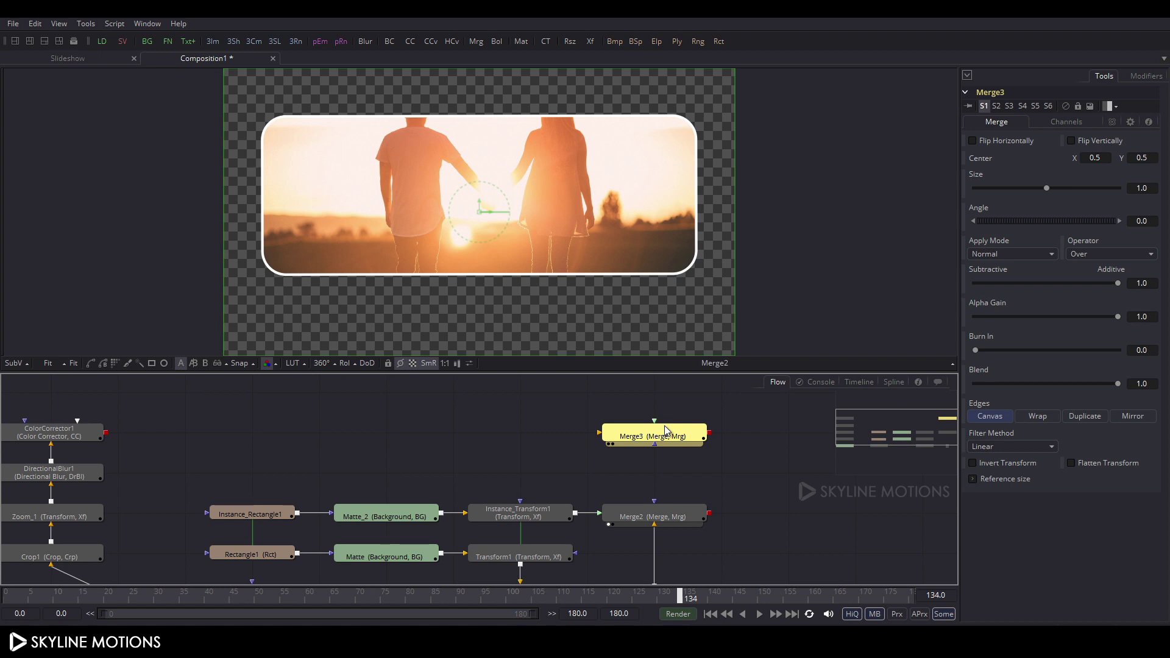
left_click_drag(734, 462, 738, 449)
Connect ColorCorrector1 as Merge3's background and Merge2 as its foreground, and check the combined result in the viewer.
left_click_drag(605, 424, 80, 425)
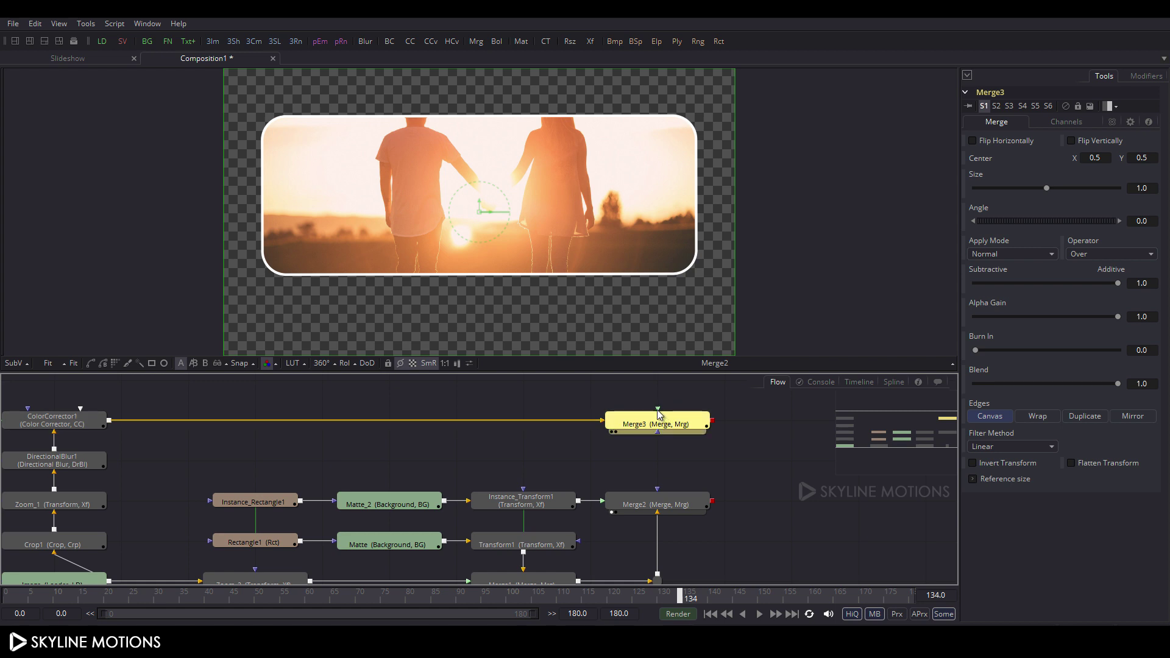
left_click_drag(661, 413, 646, 504)
left_click_drag(634, 426, 630, 322)
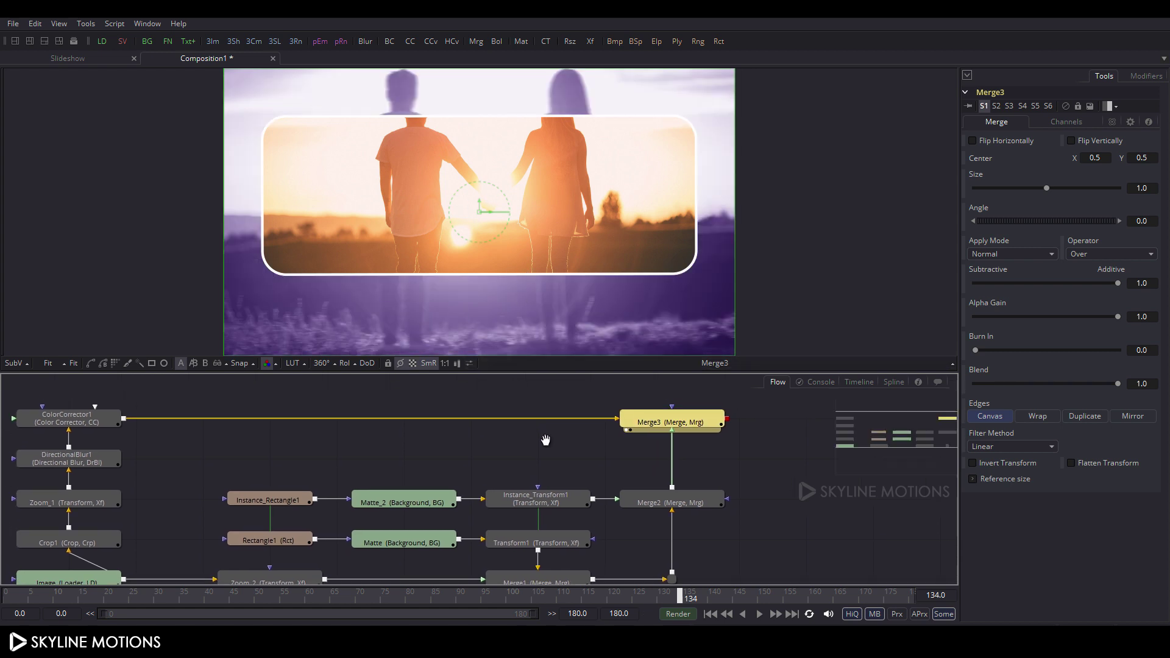
left_click_drag(427, 600, 606, 600)
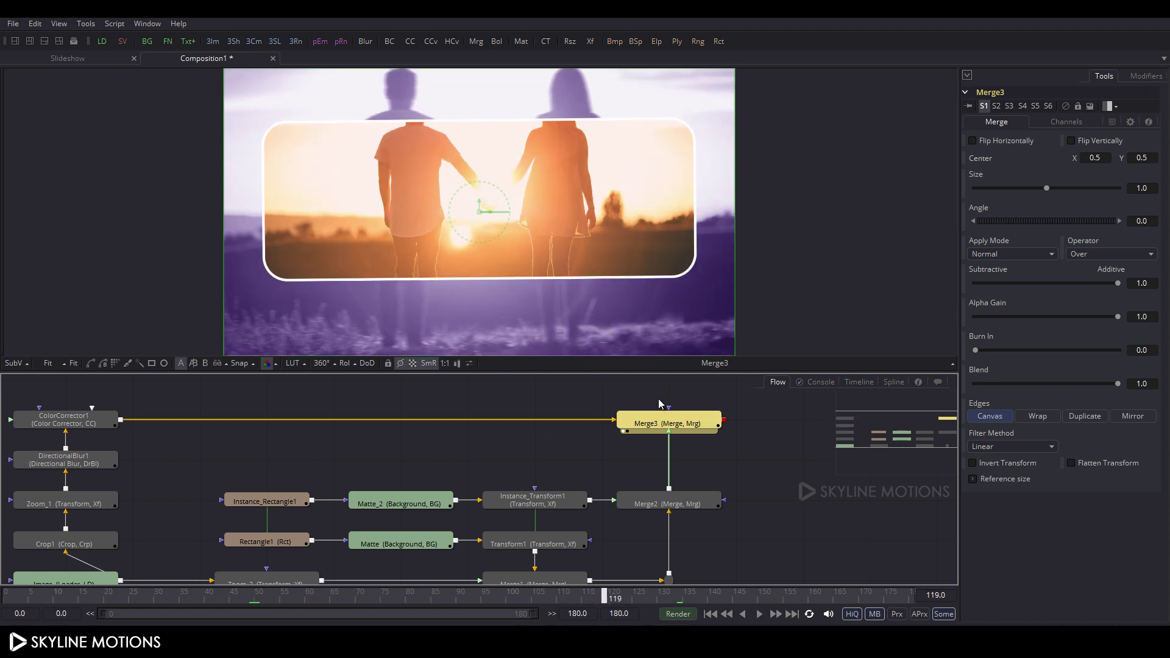
Insert a Shadow node between Merge2 and Merge3's foreground input.
left_click(671, 509)
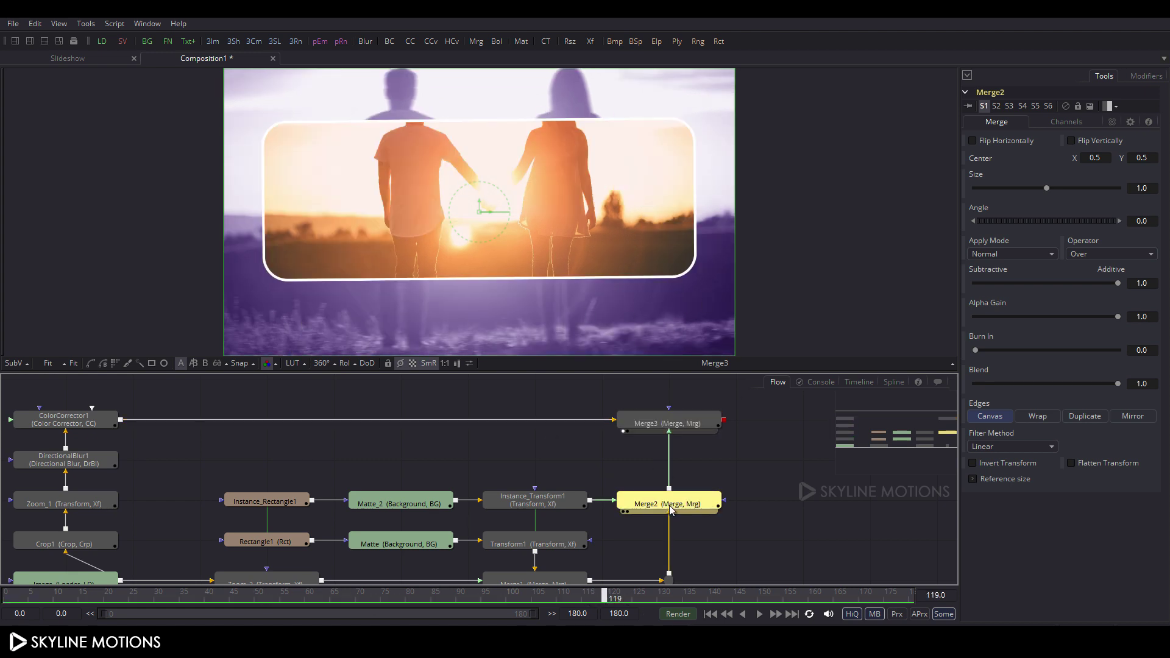
key("shift+space")
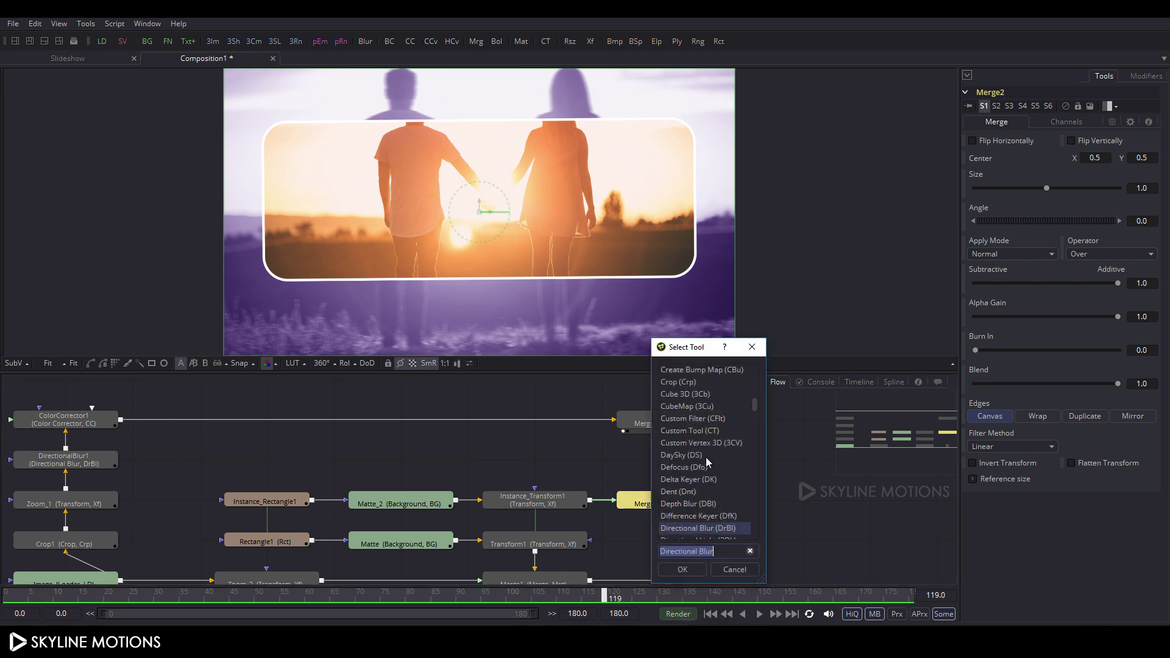
left_click(750, 551)
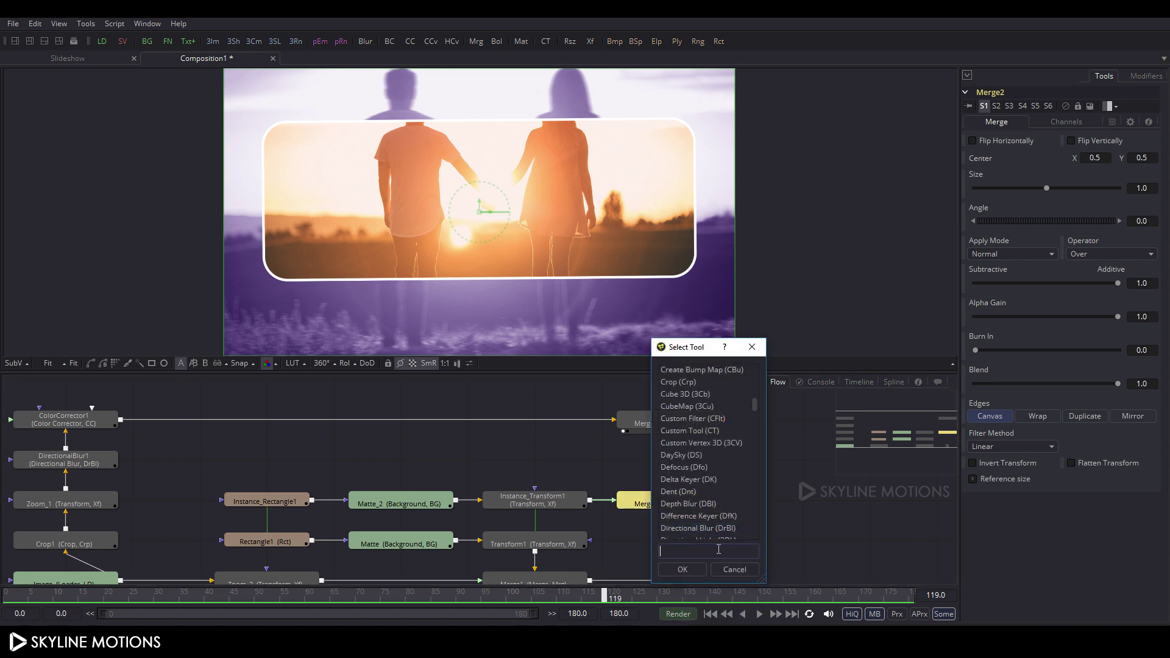
type("shado")
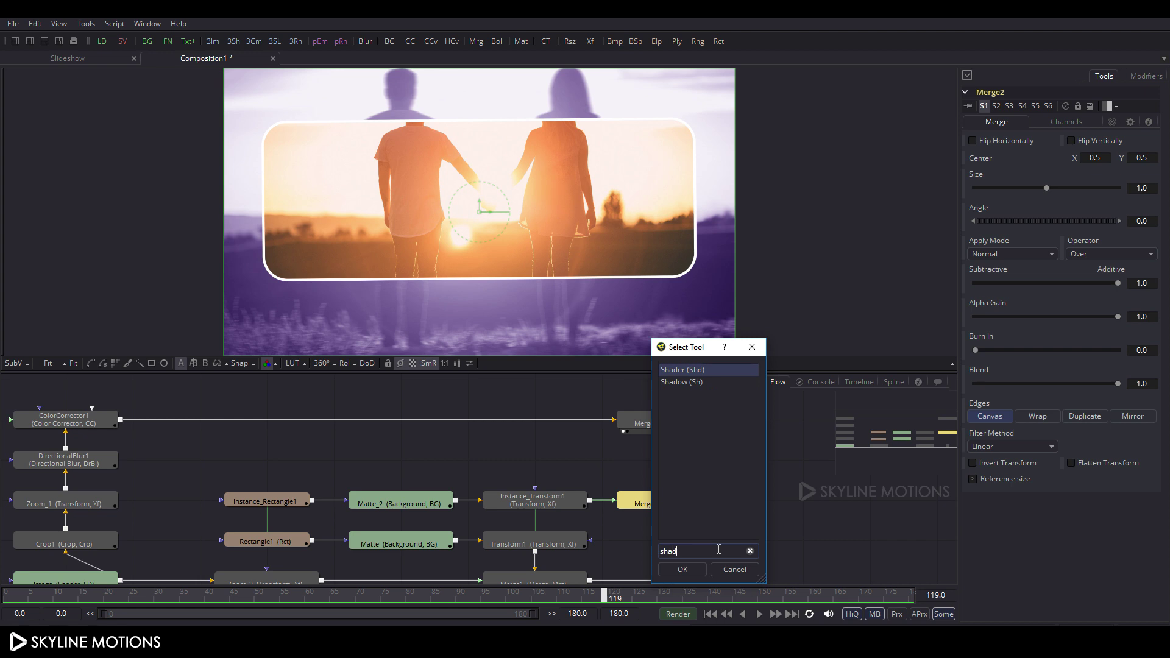
left_click(682, 570)
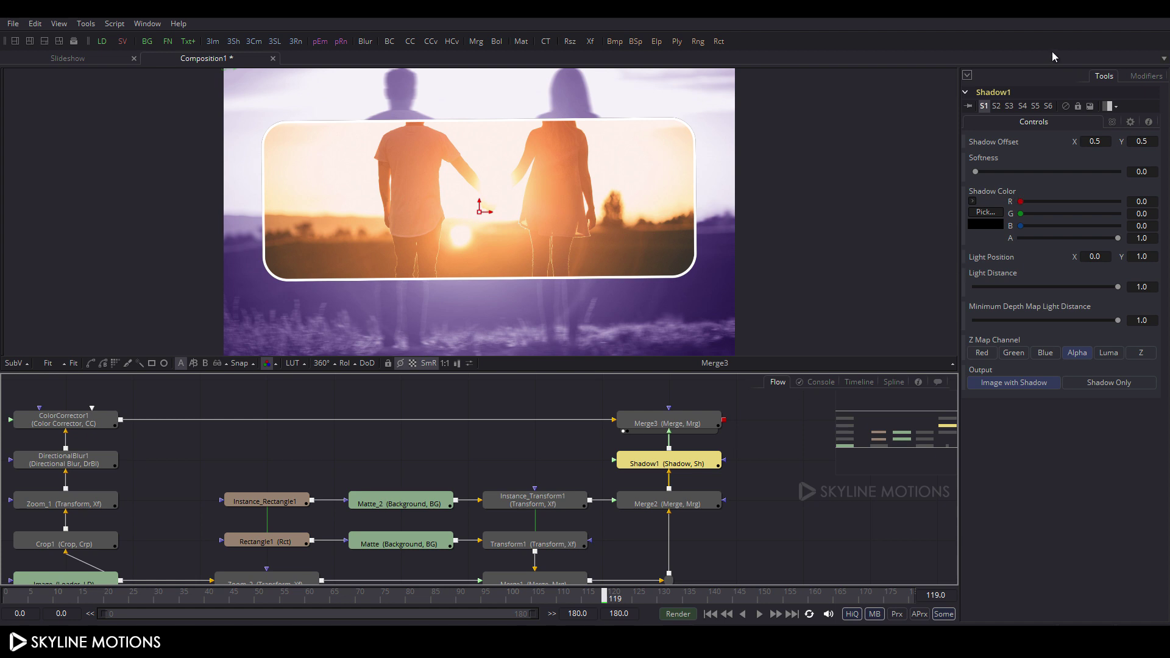
Increase the Shadow node's Softness slightly to spread a soft shadow around the photo frame.
left_click_drag(978, 172, 1022, 173)
left_click_drag(1154, 172, 1143, 171)
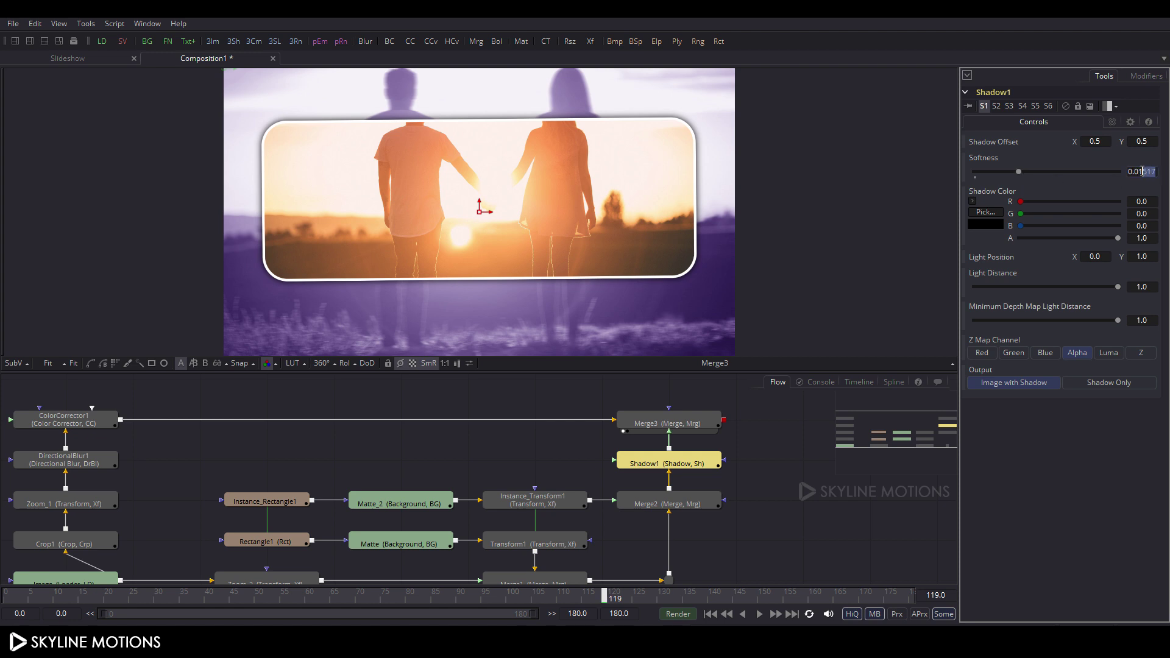
type("2")
key("Tab")
Set the Shadow node's Blend to 0.25.
left_click(1112, 122)
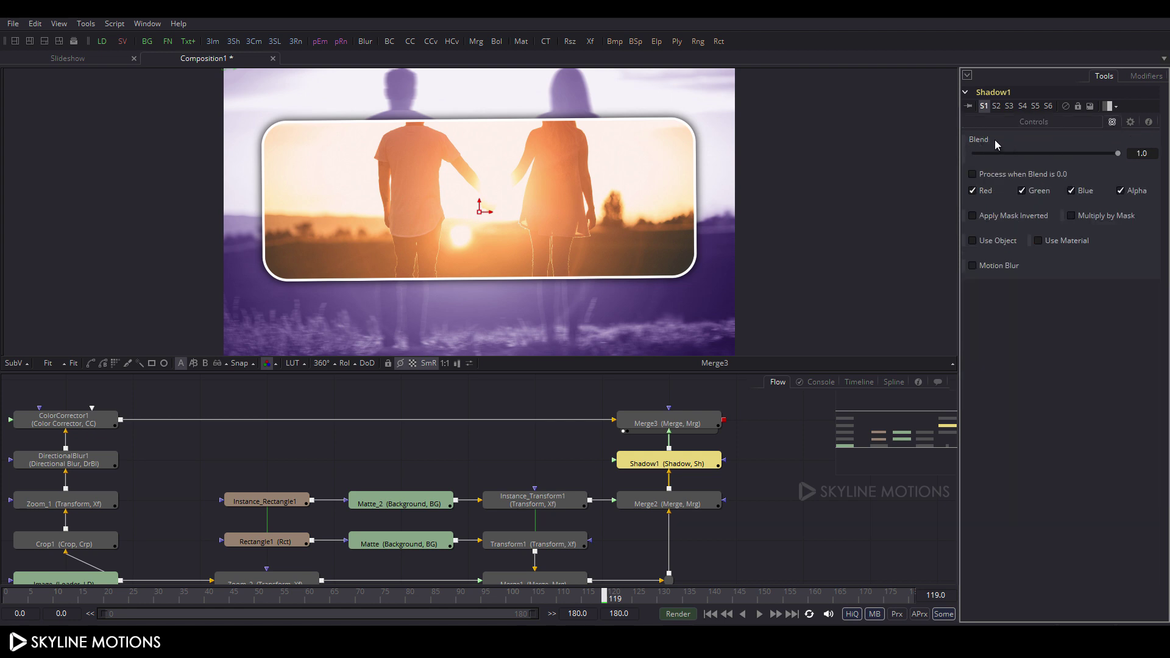
left_click_drag(1122, 155, 1019, 158)
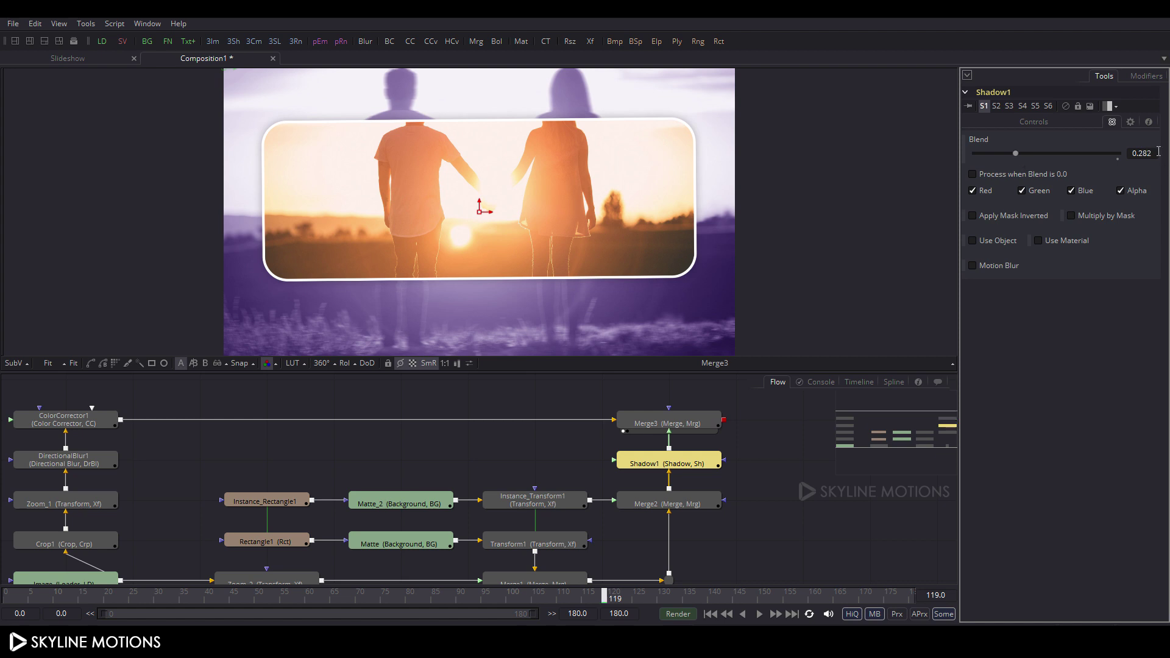
type("0.25")
key("Return")
left_click(764, 426)
mouse_move(506, 467)
left_mouse_down()
mouse_move(533, 451)
mouse_move(509, 465)
mouse_move(501, 456)
left_mouse_up()
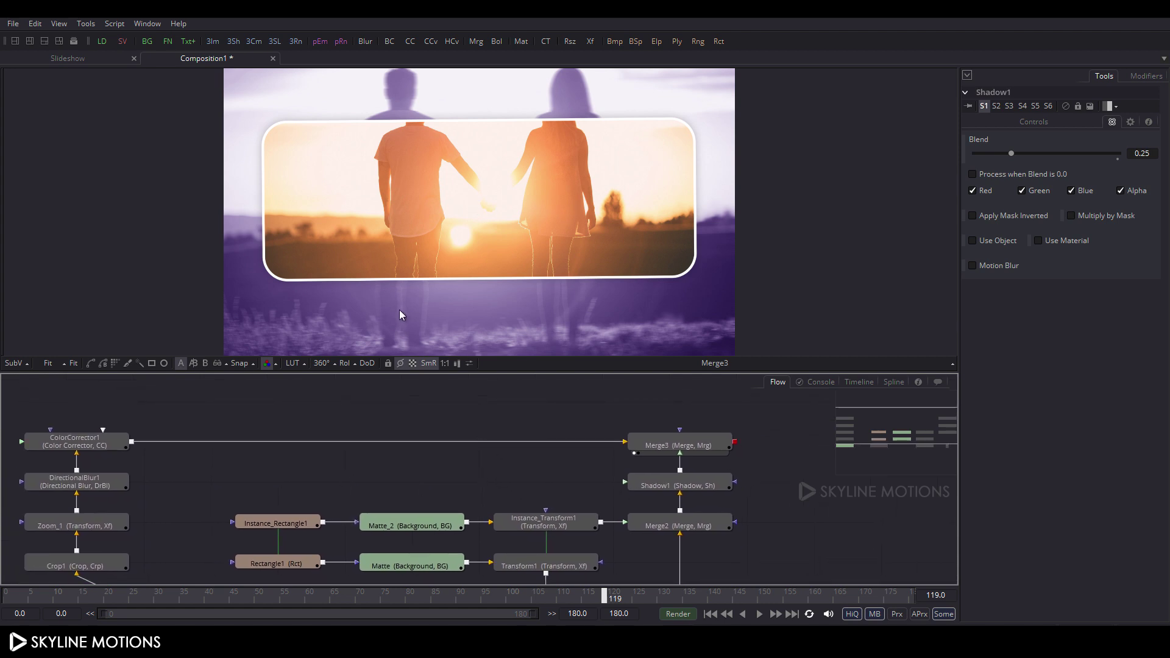
Add a Text+ node above the flow and merge it over ColorCorrector1 with a new Merge node inserted before Merge3.
left_click(189, 41)
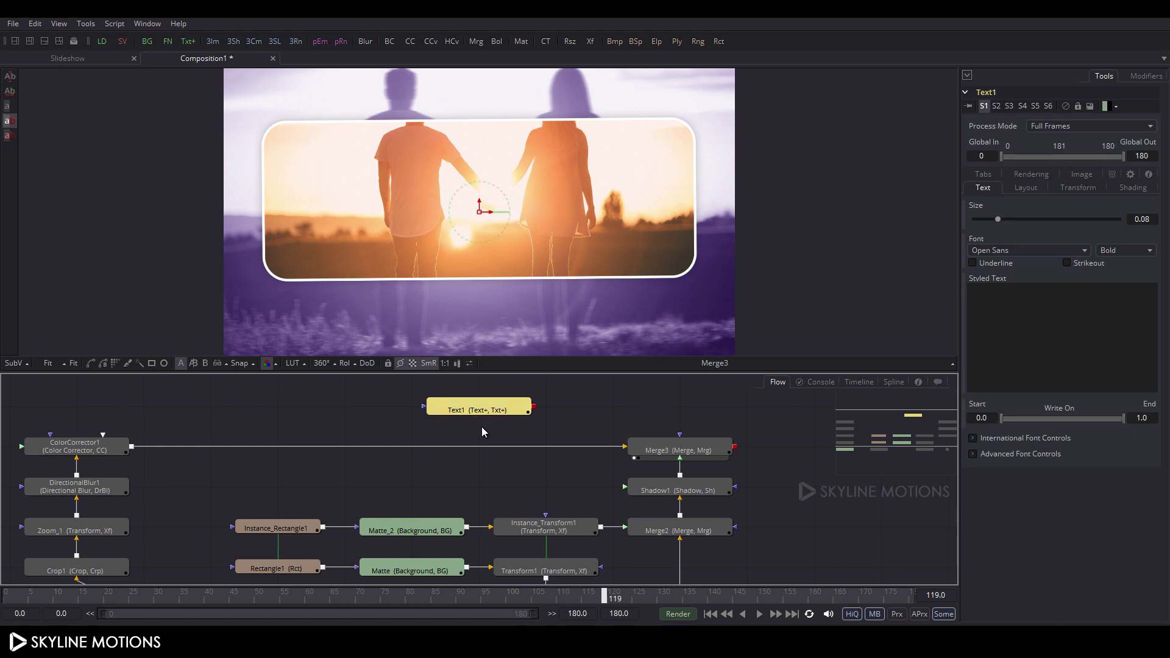
left_click_drag(473, 416, 541, 417)
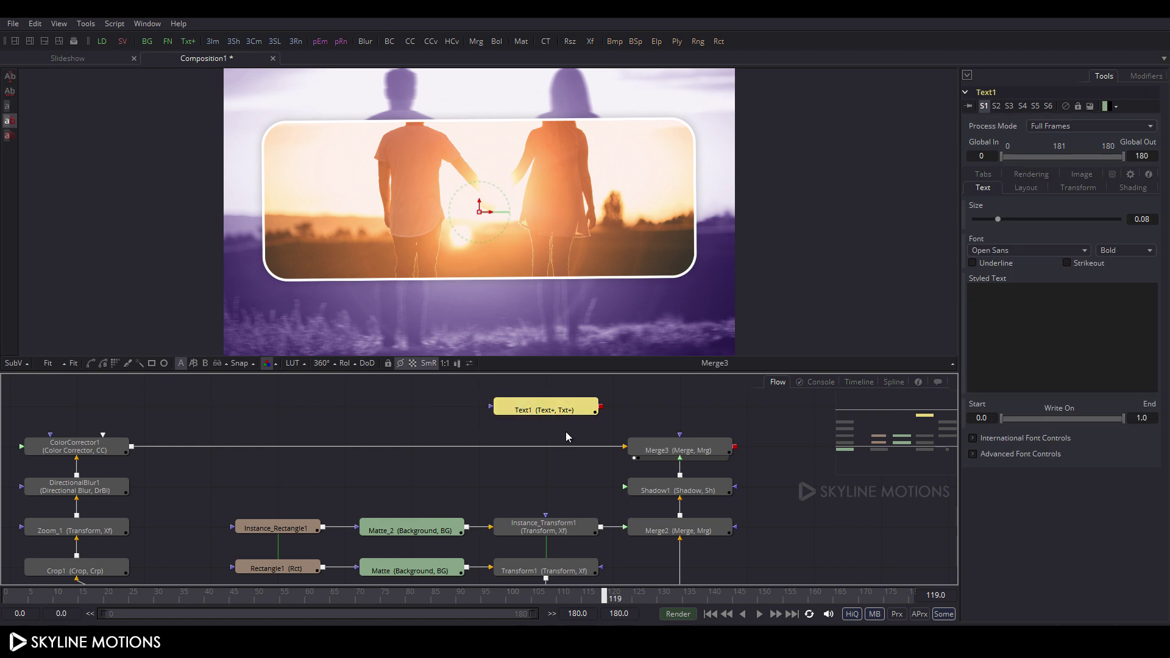
left_click(510, 433)
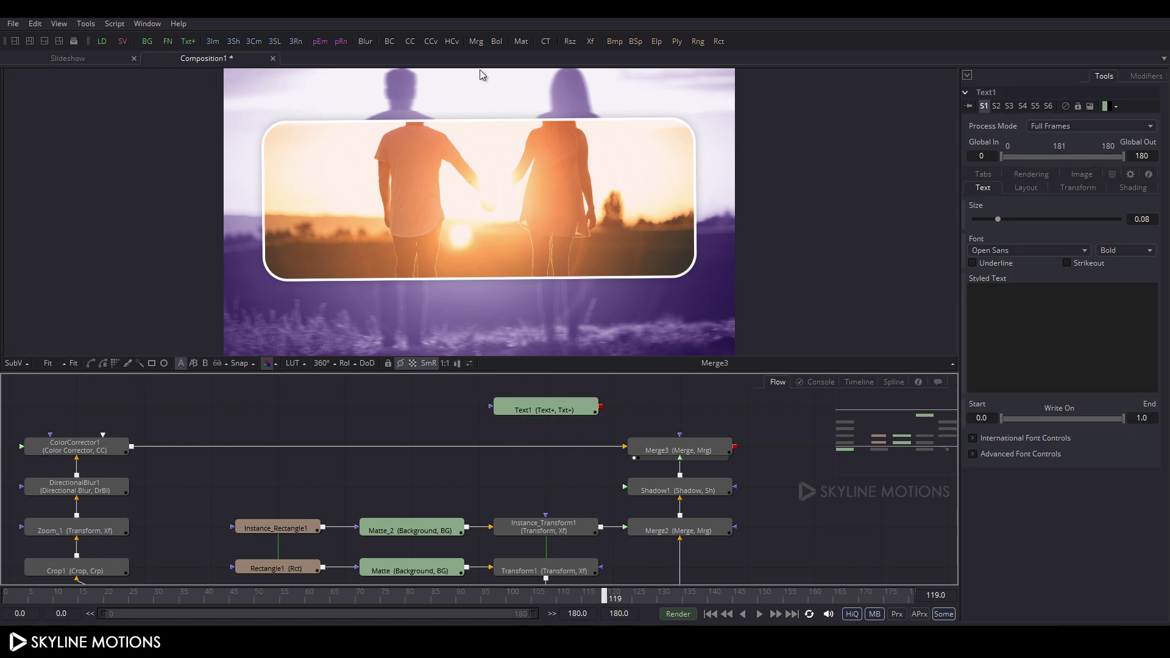
left_click(477, 42)
left_click_drag(458, 454, 572, 422)
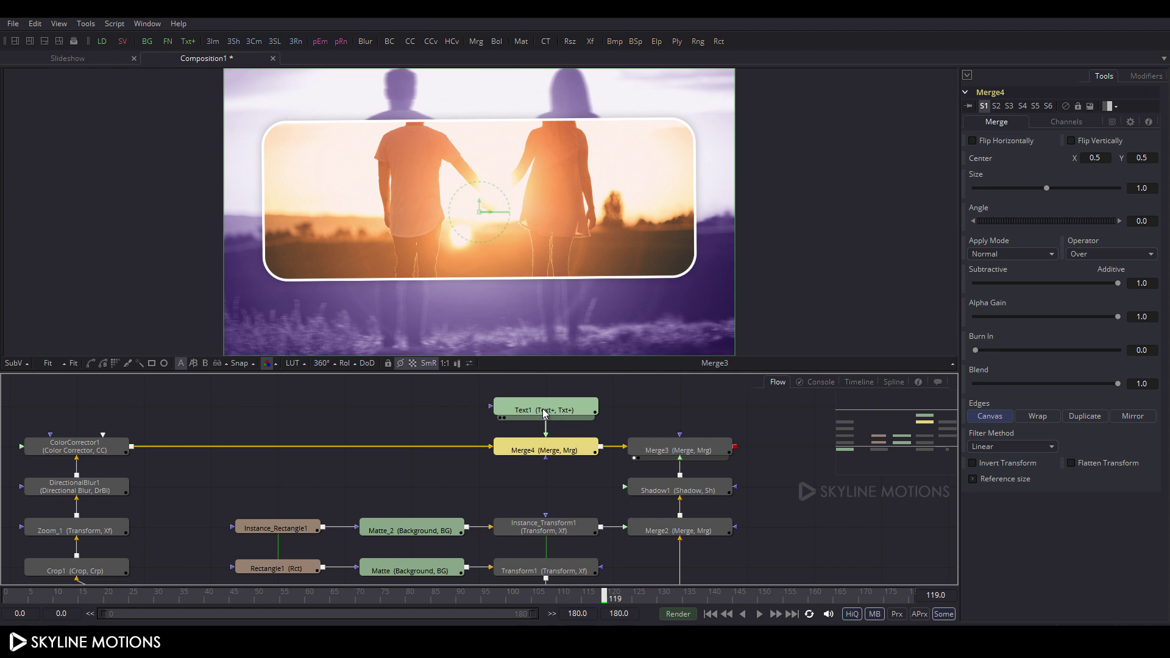
Go to frame 31 and enter LOVE as the styled text of Text1.
left_click(252, 596)
left_click_drag(189, 600, 161, 600)
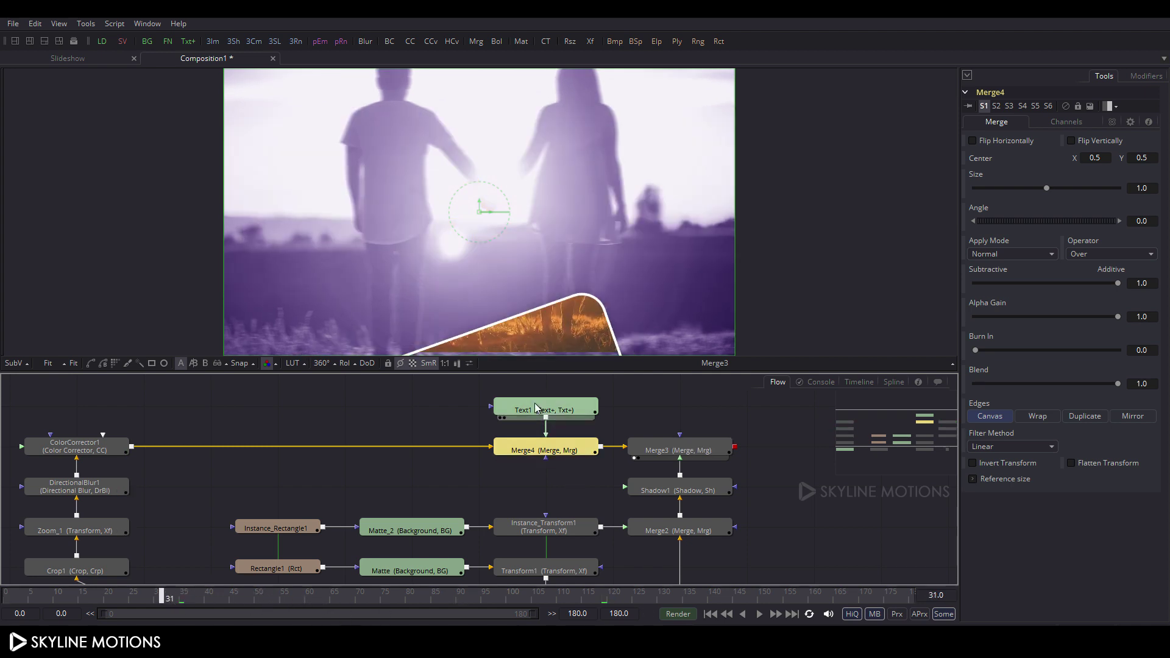
left_click(545, 408)
left_click(1015, 317)
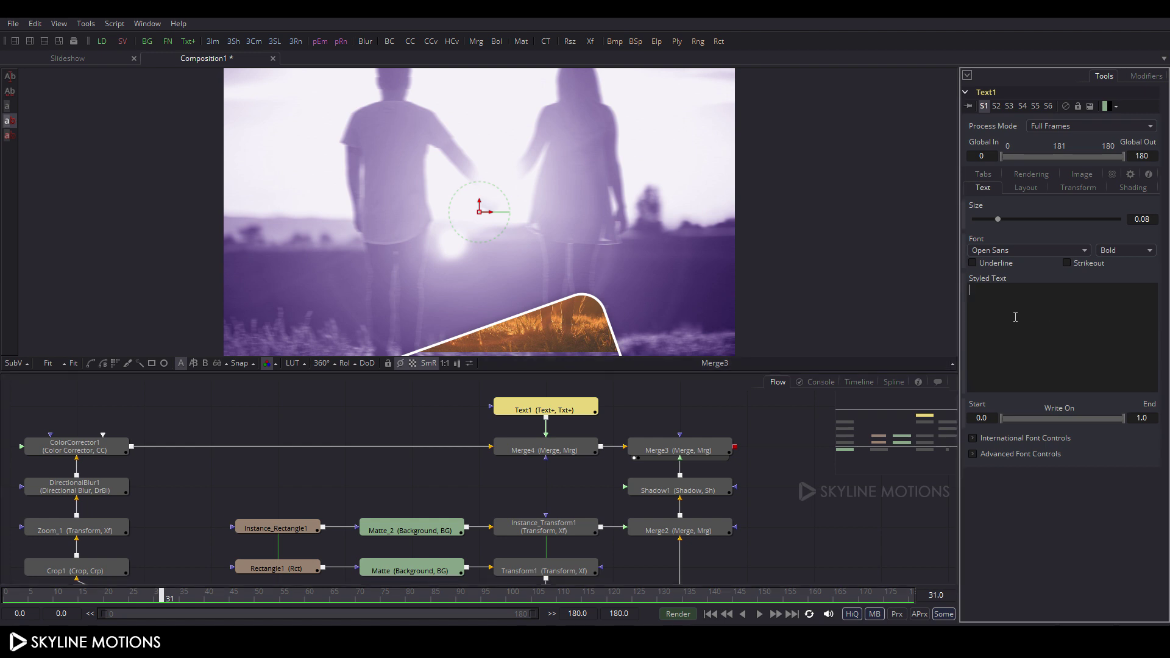
type("LOVE")
Set the LOVE text to the Century Gothic font at a size of about 0.48.
left_click_drag(1000, 221, 1126, 222)
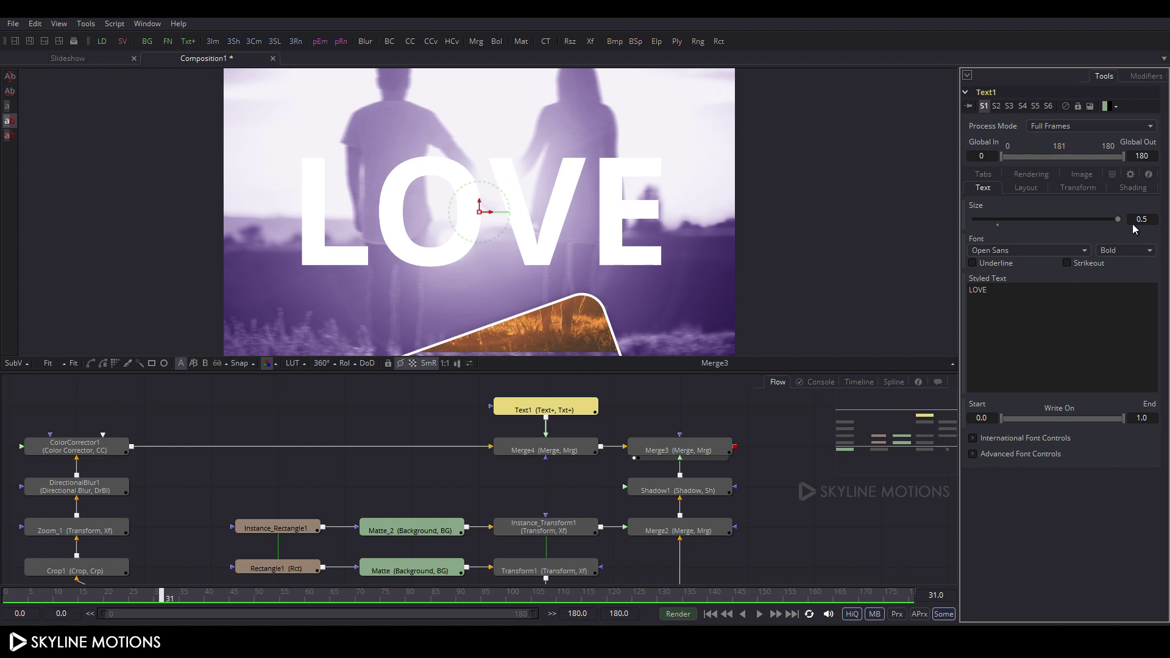
left_click(1021, 256)
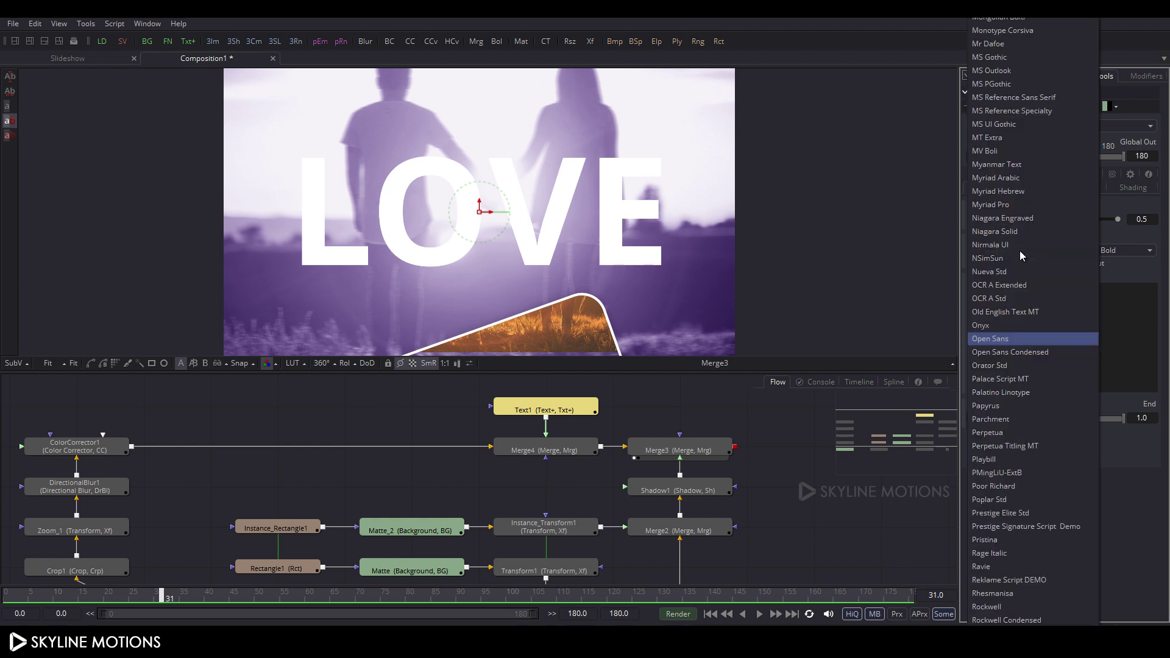
scroll(1019, 250, "up", 20)
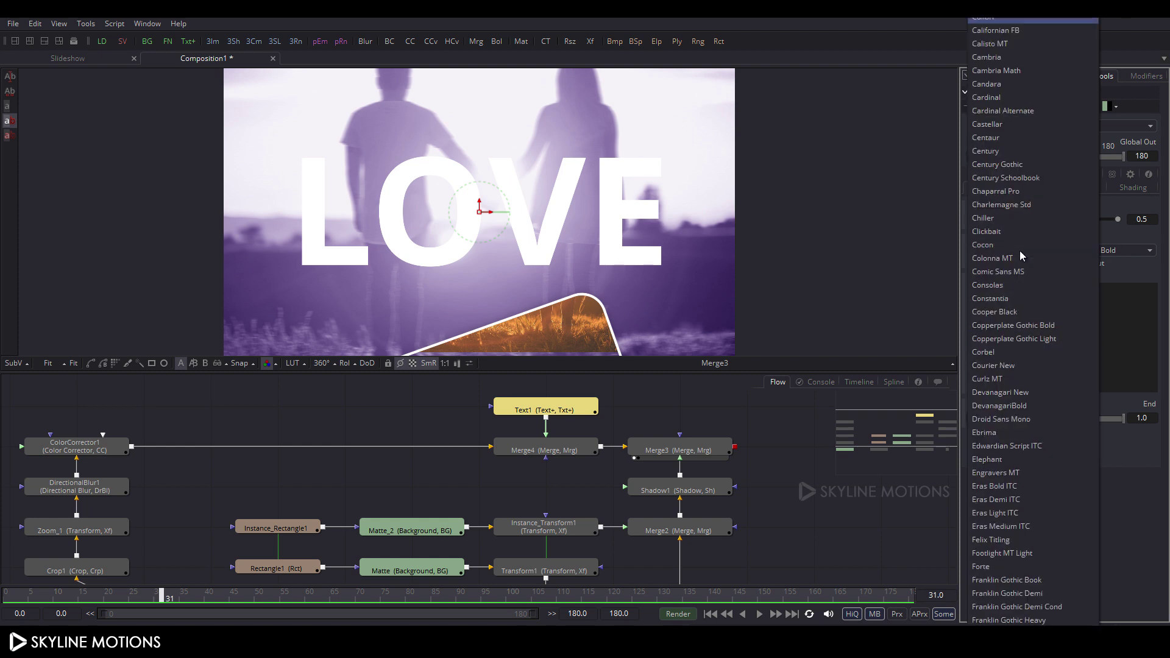
left_click(1000, 165)
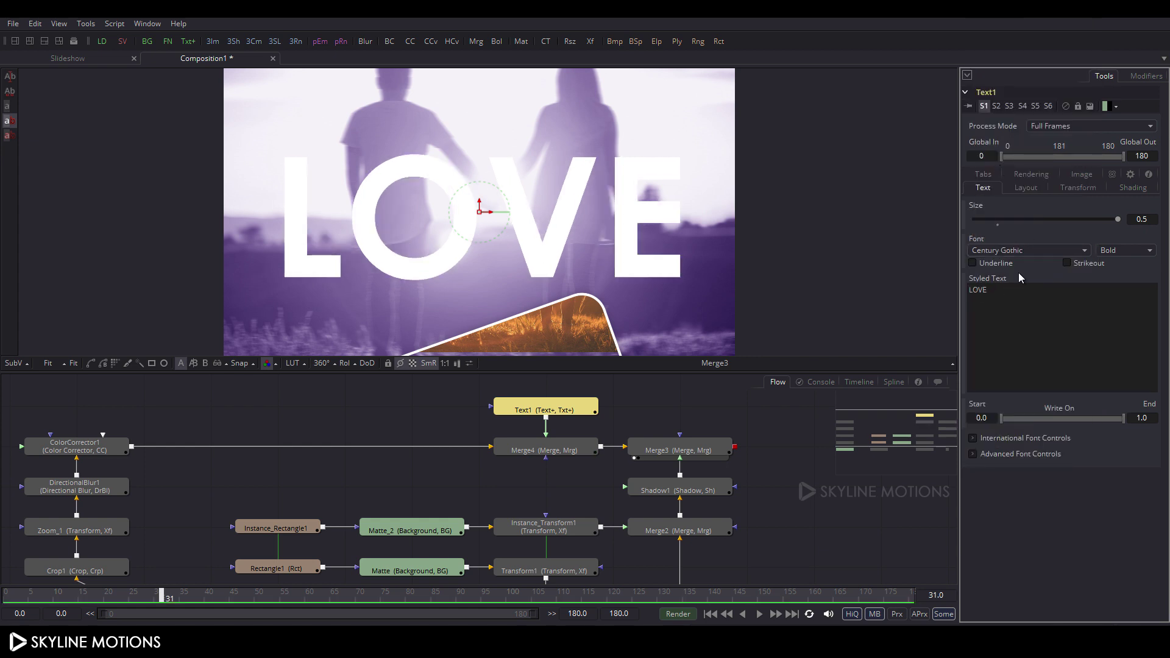
left_click_drag(1118, 221, 1113, 222)
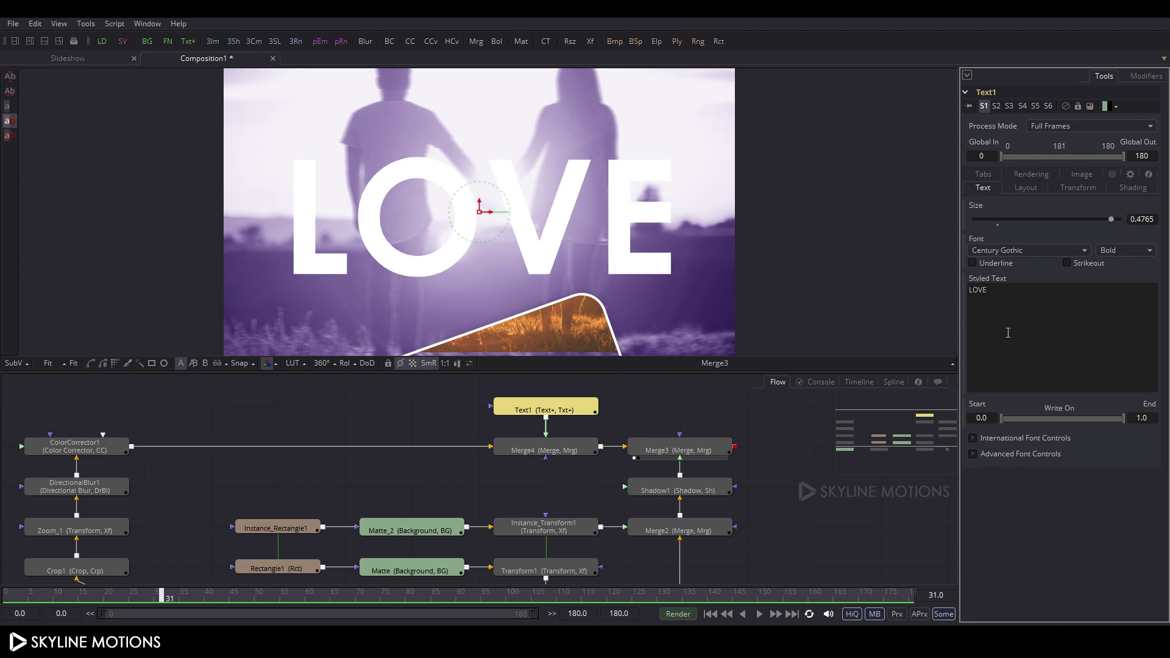
Set Merge4's Apply Mode to Soft Light and return to frame 0.
left_click(521, 451)
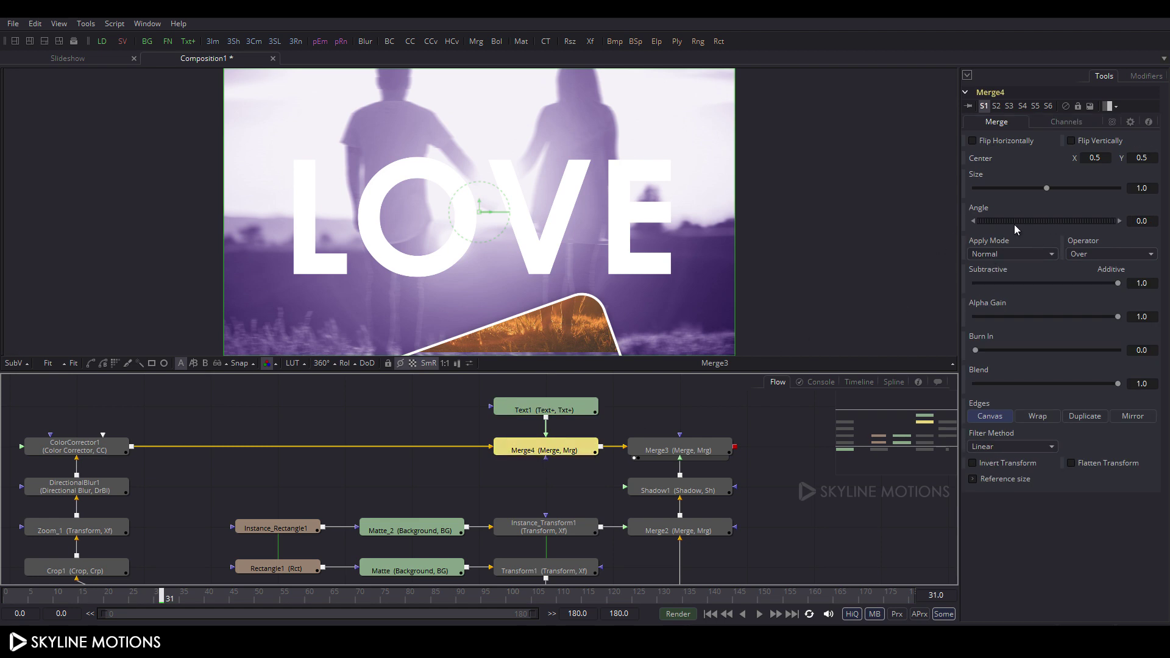
left_click(998, 256)
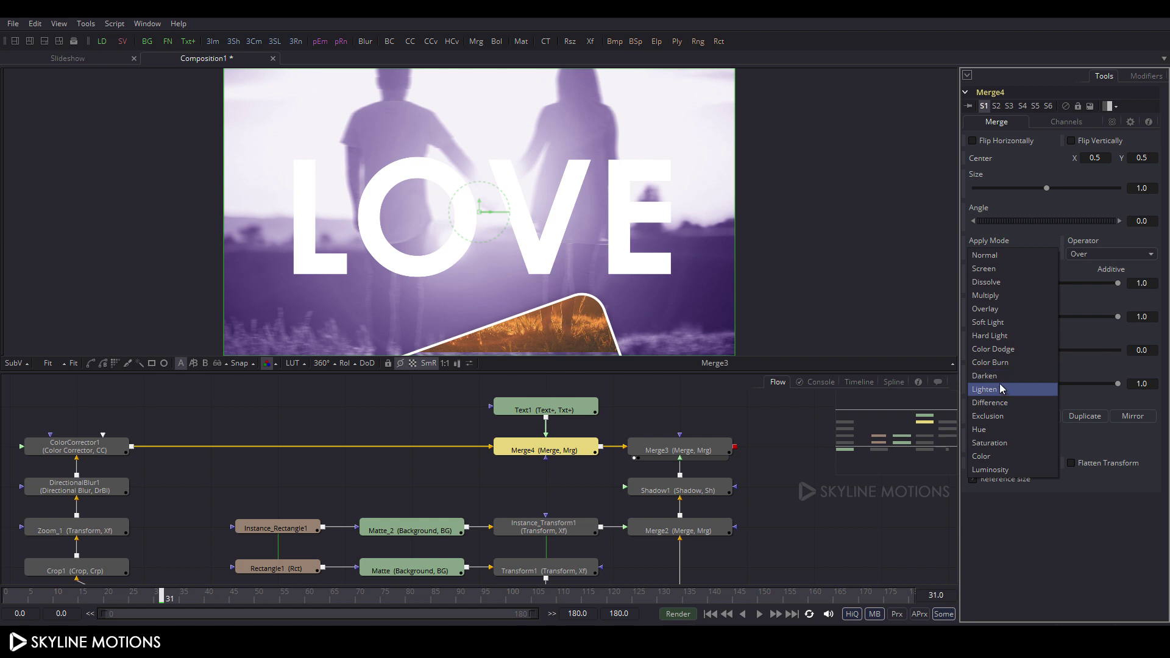
left_click(1013, 322)
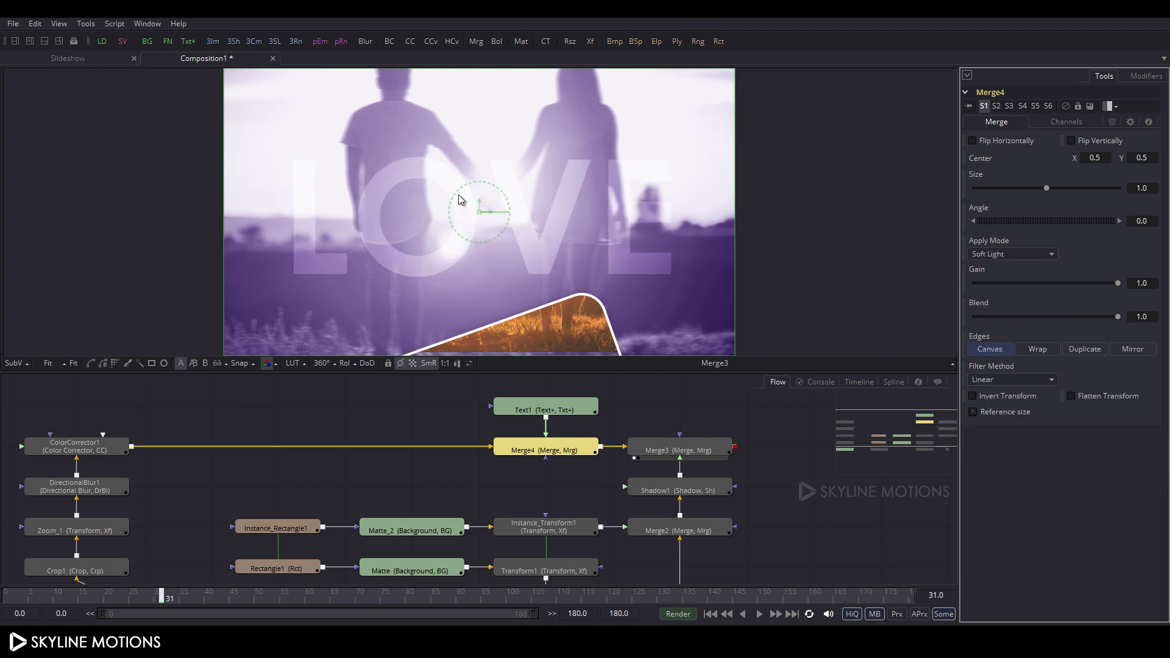
left_click_drag(478, 594, 9, 596)
left_click_drag(776, 525, 790, 512)
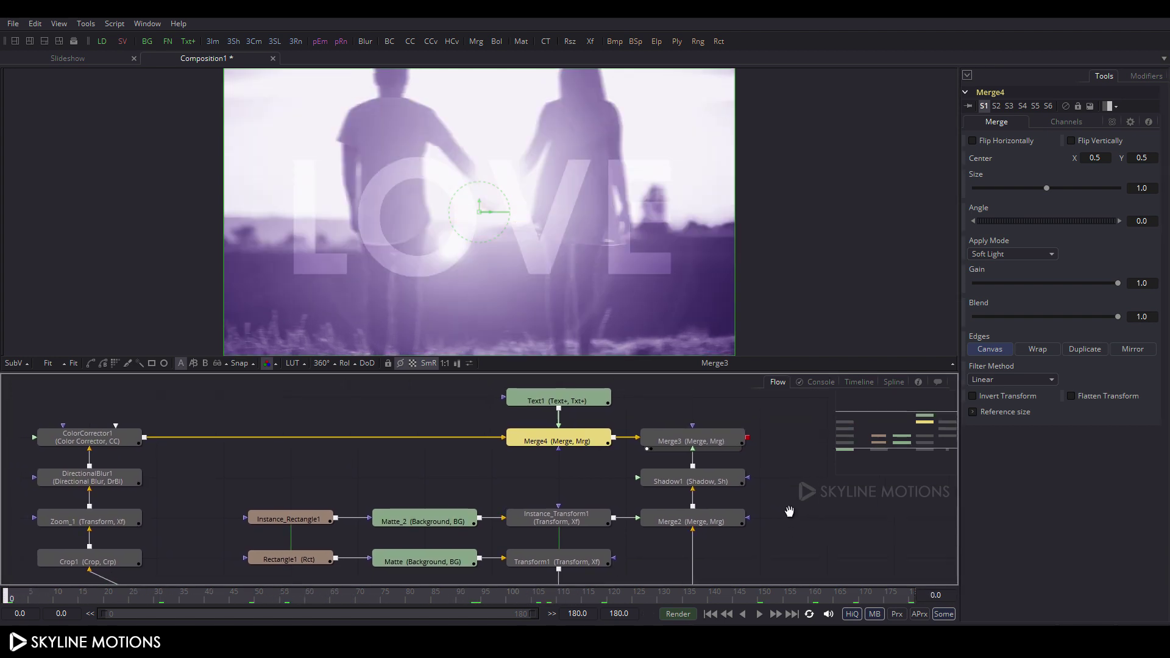
Switch to File Explorer and bring Particles - 7957.mp4 from the Slide folder into the node flow above ColorCorrector1's output line.
left_click(420, 481)
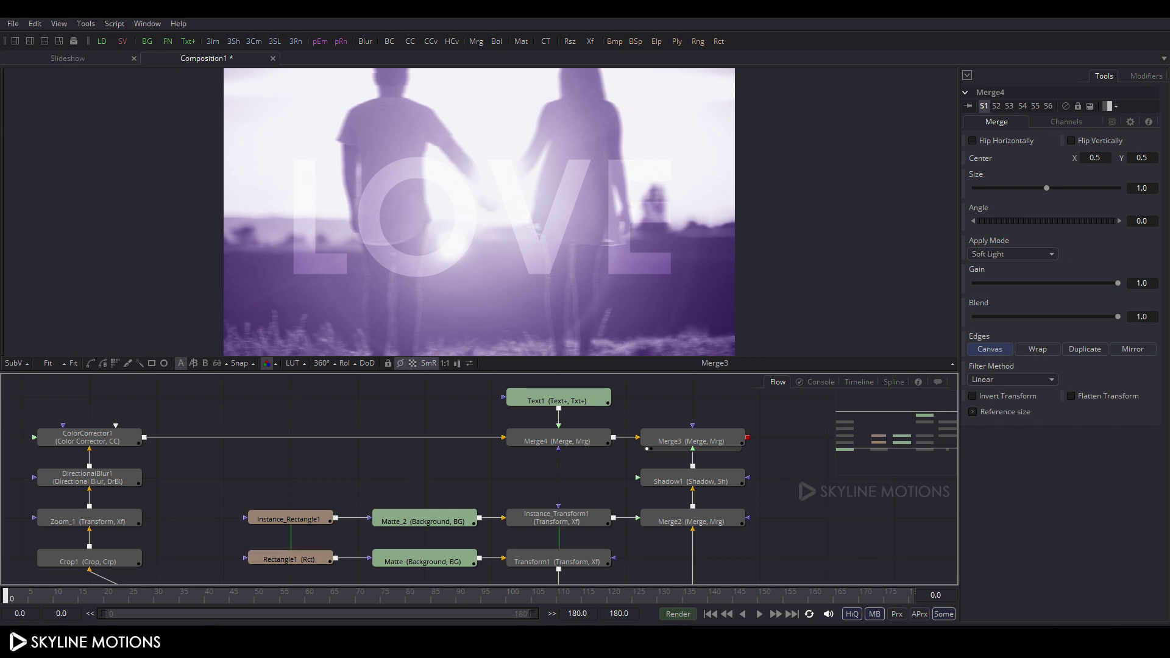
key("alt+Tab")
left_click(789, 401)
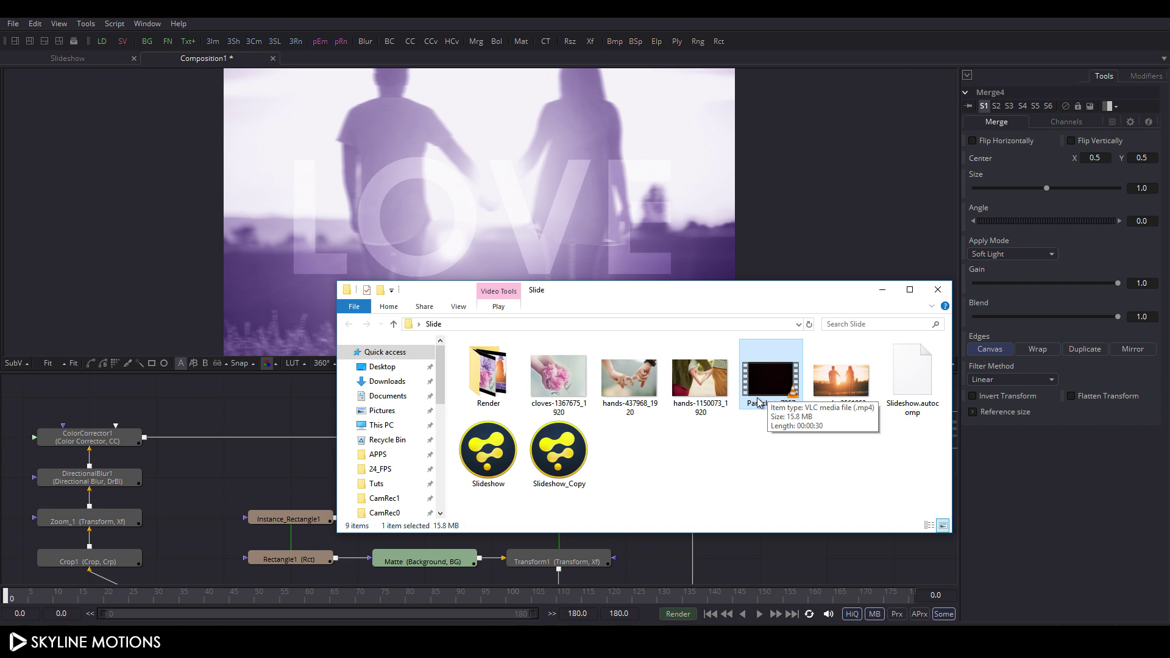
left_click_drag(767, 378, 288, 410)
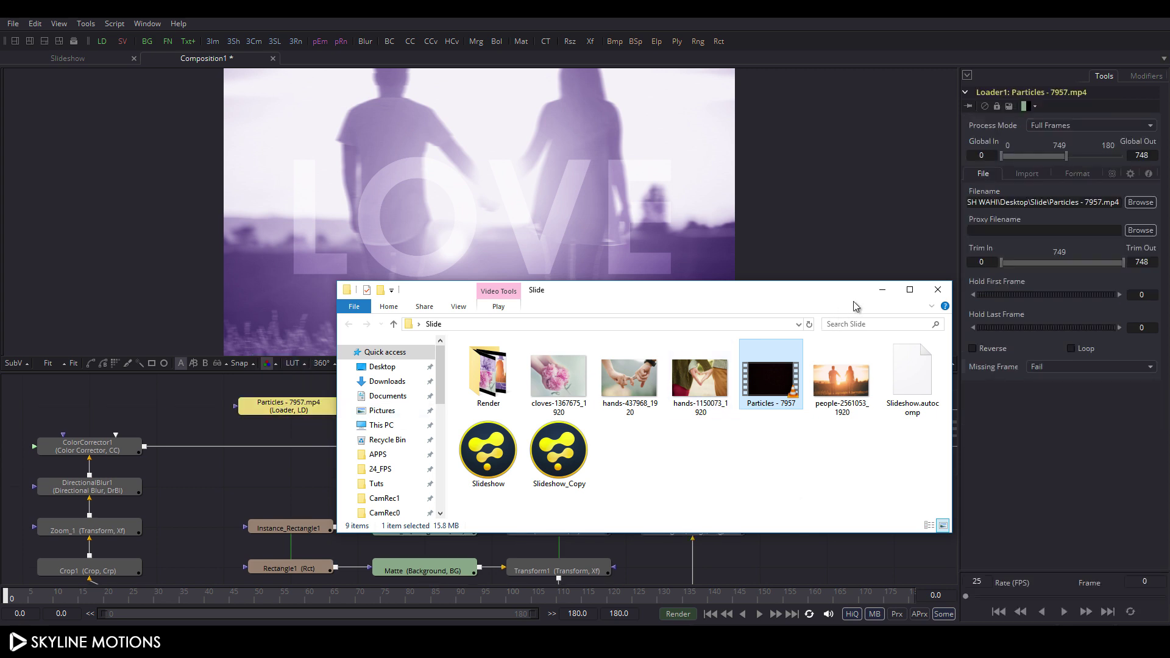
left_click(882, 289)
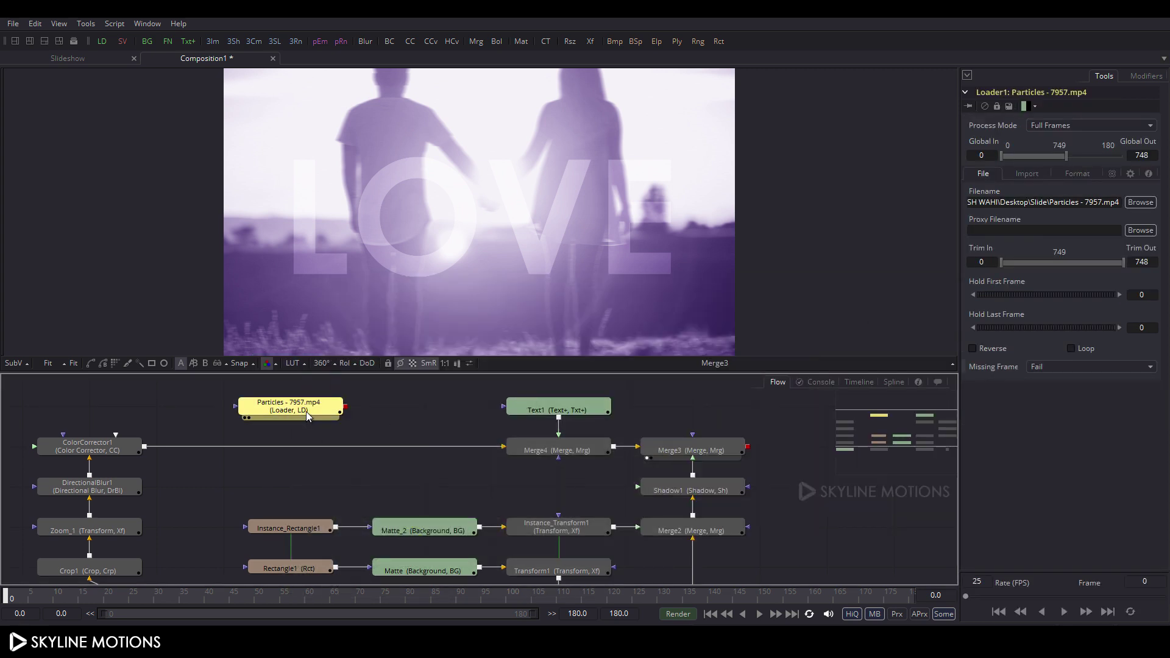
Rename the particle video's loader node to Particles.
key("F2")
left_click_drag(610, 337, 559, 337)
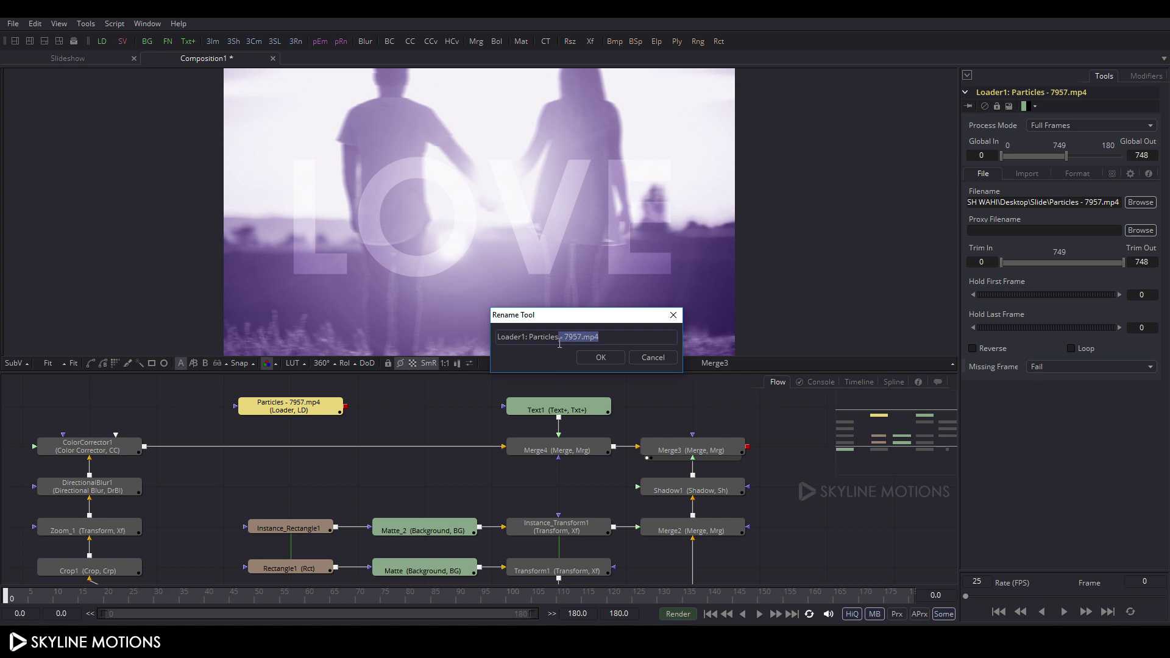
key("BackSpace")
key("BackSpace")
key("BackSpace")
key("BackSpace")
key("BackSpace")
key("BackSpace")
key("BackSpace")
key("BackSpace")
left_click(583, 357)
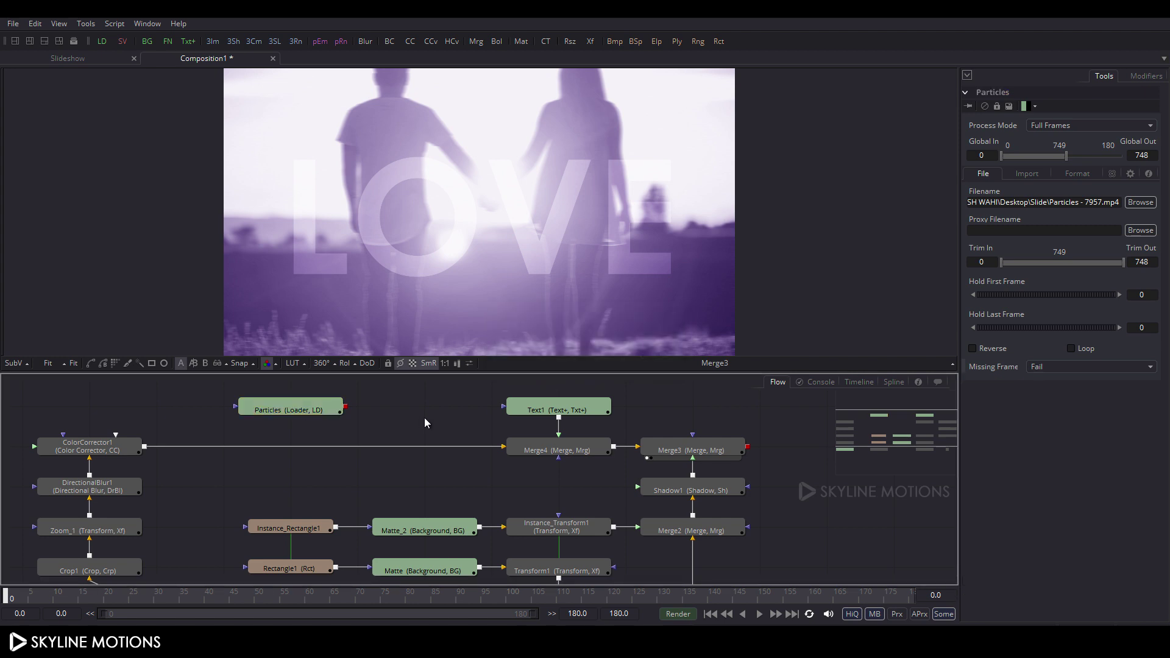
Insert a new Merge between ColorCorrector1 and Merge4 with Particles as its foreground, and align Particles directly above it.
left_click(476, 41)
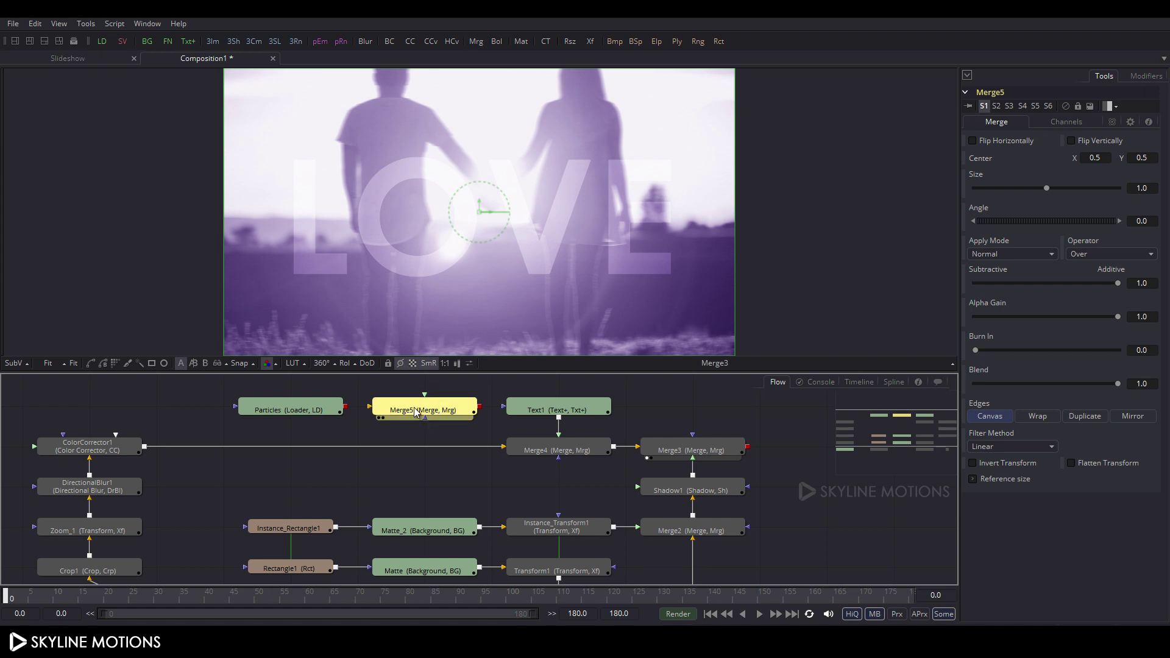
left_click_drag(415, 412, 348, 452)
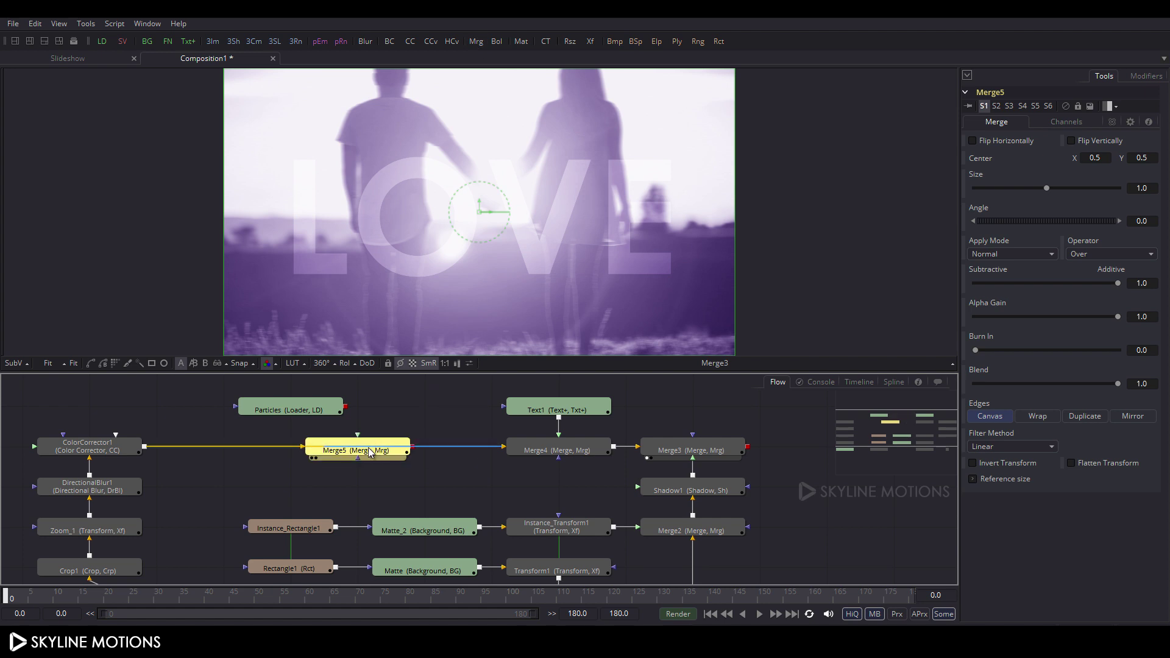
left_click_drag(370, 451, 293, 409)
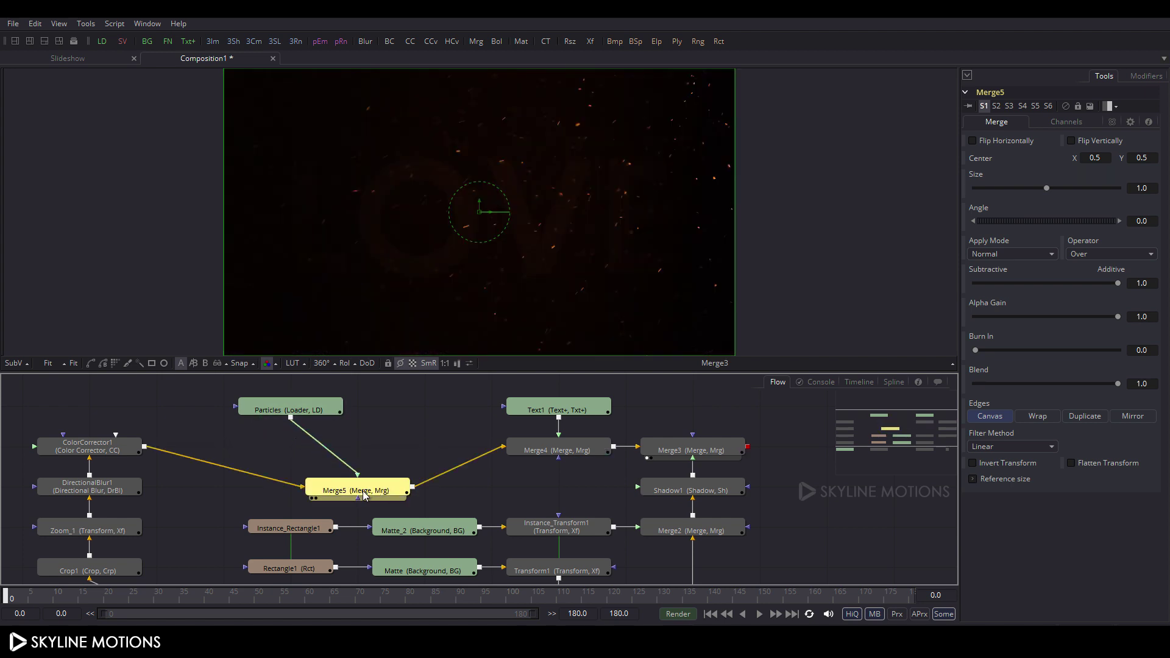
left_click_drag(366, 495, 433, 454)
left_click_drag(275, 411, 413, 412)
Place Merge5 directly beneath Particles in line with Merge4 and set its Apply Mode to Screen.
left_click(429, 452)
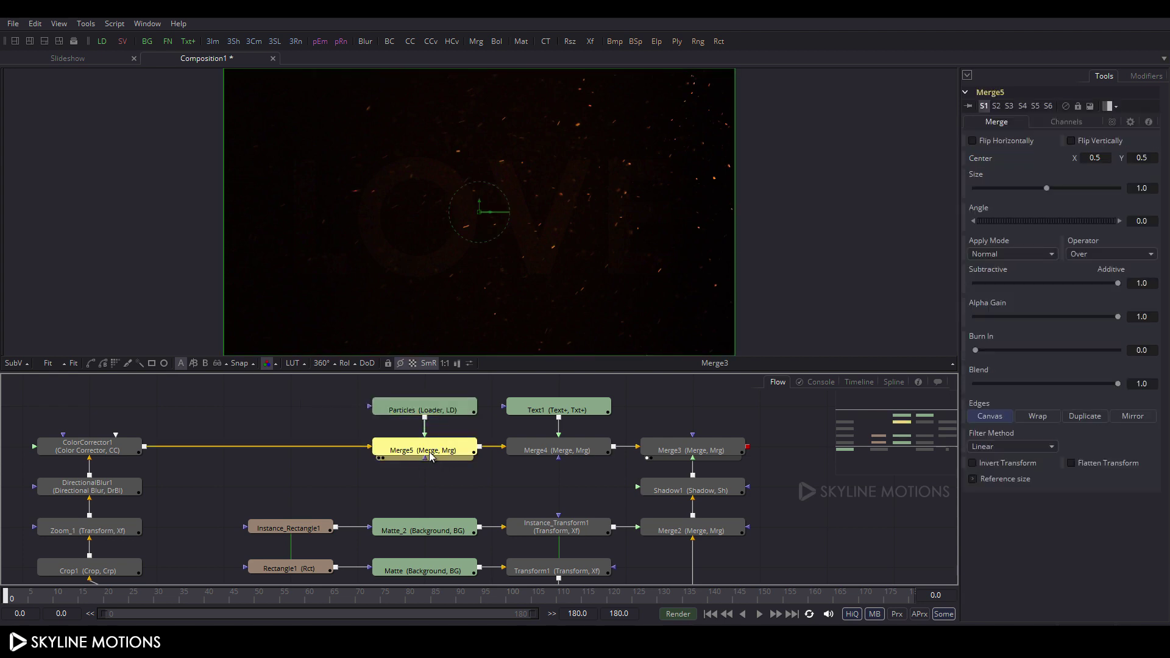
left_click(1016, 258)
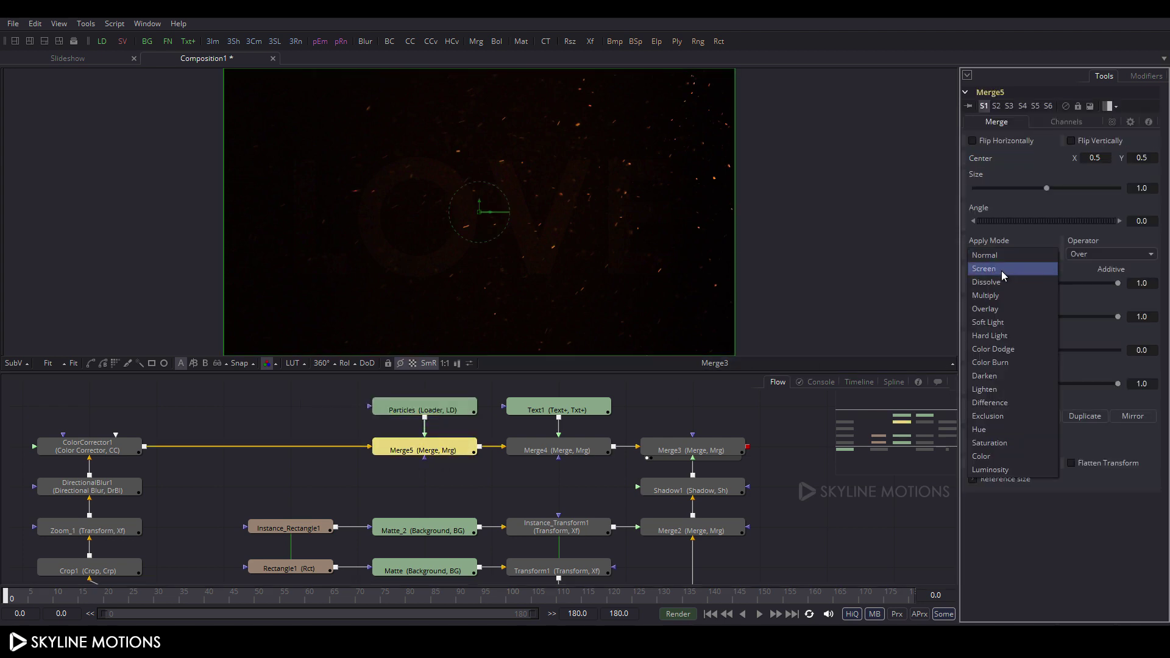
left_click(1001, 270)
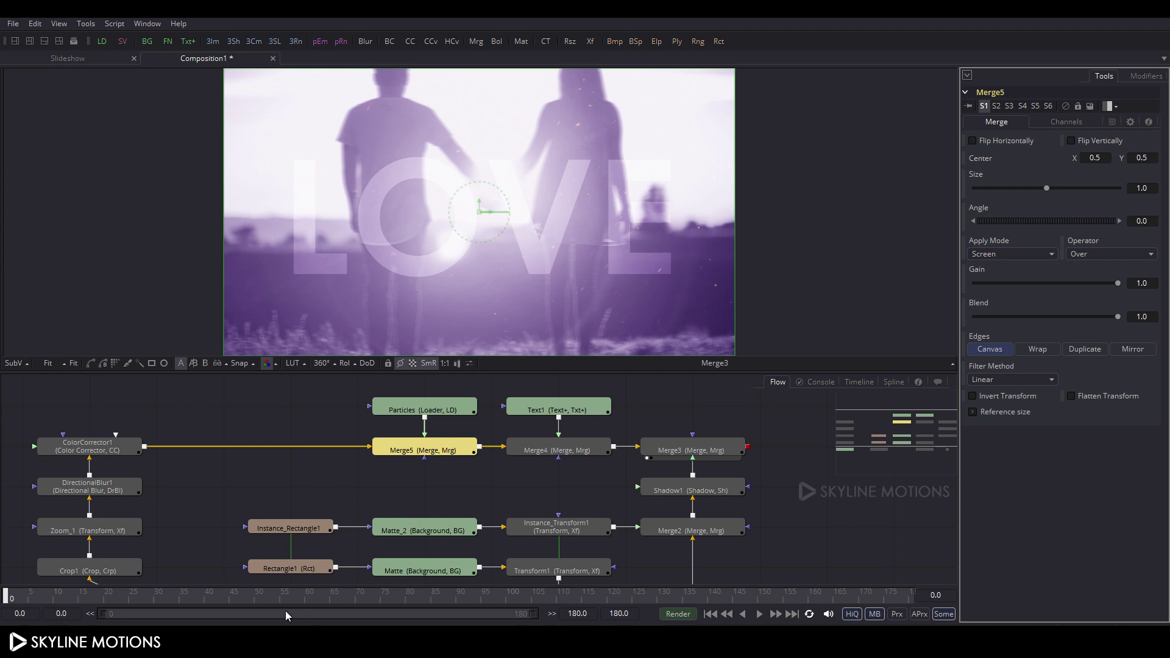
Add a new Text+ node beside Particles and enter Love Forever as its styled text.
left_click(222, 540)
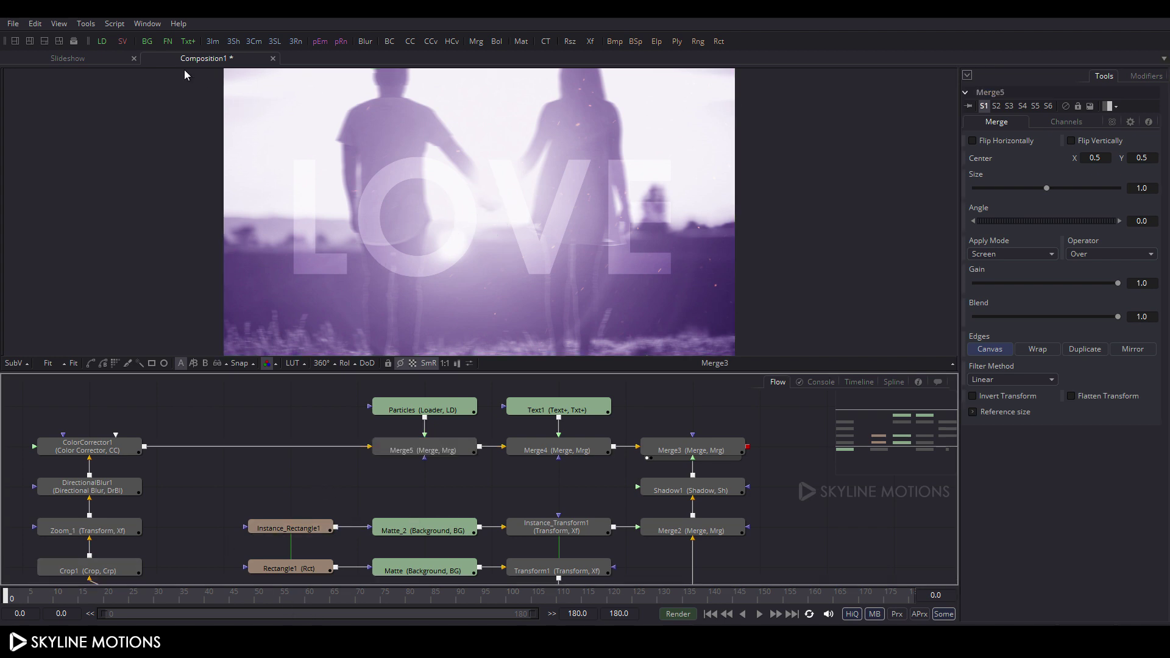
left_click(187, 41)
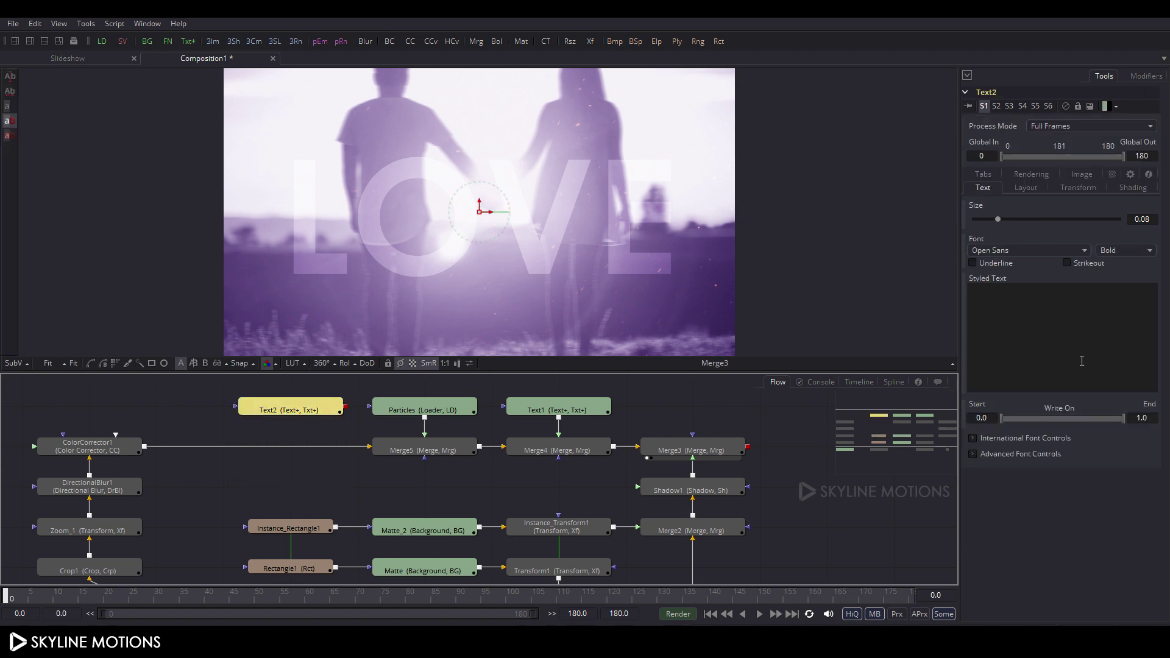
left_click(1034, 320)
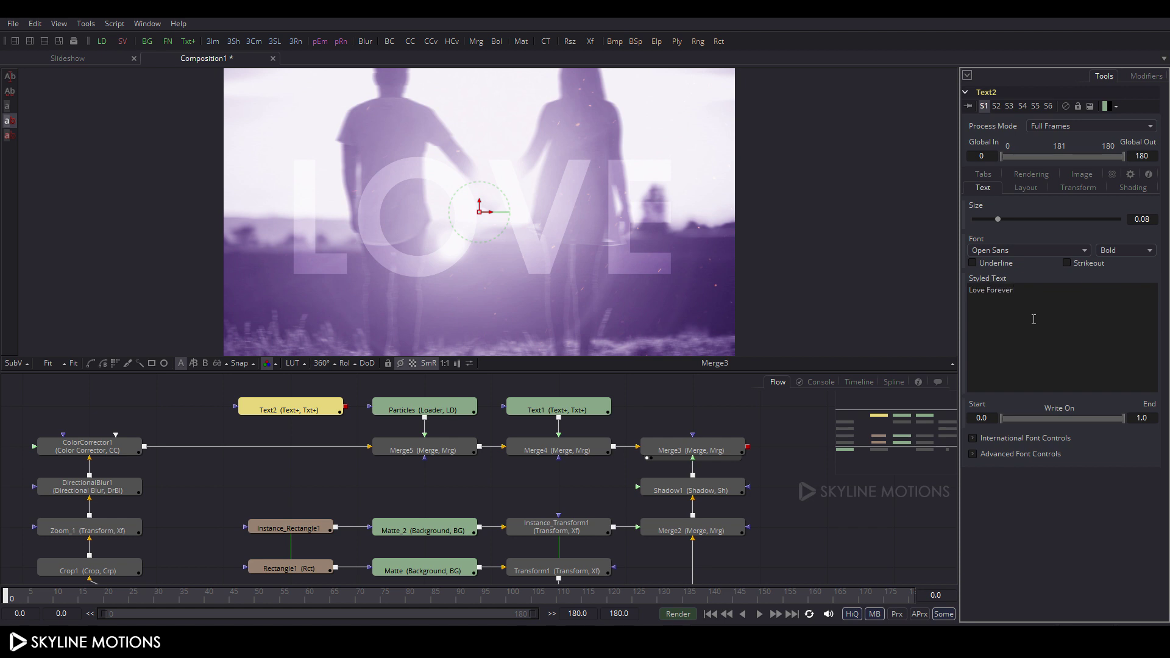
Insert a new Merge between ColorCorrector1 and Merge5 with Text2 as its foreground, aligned directly beneath Text2.
left_click(338, 477)
left_click(474, 41)
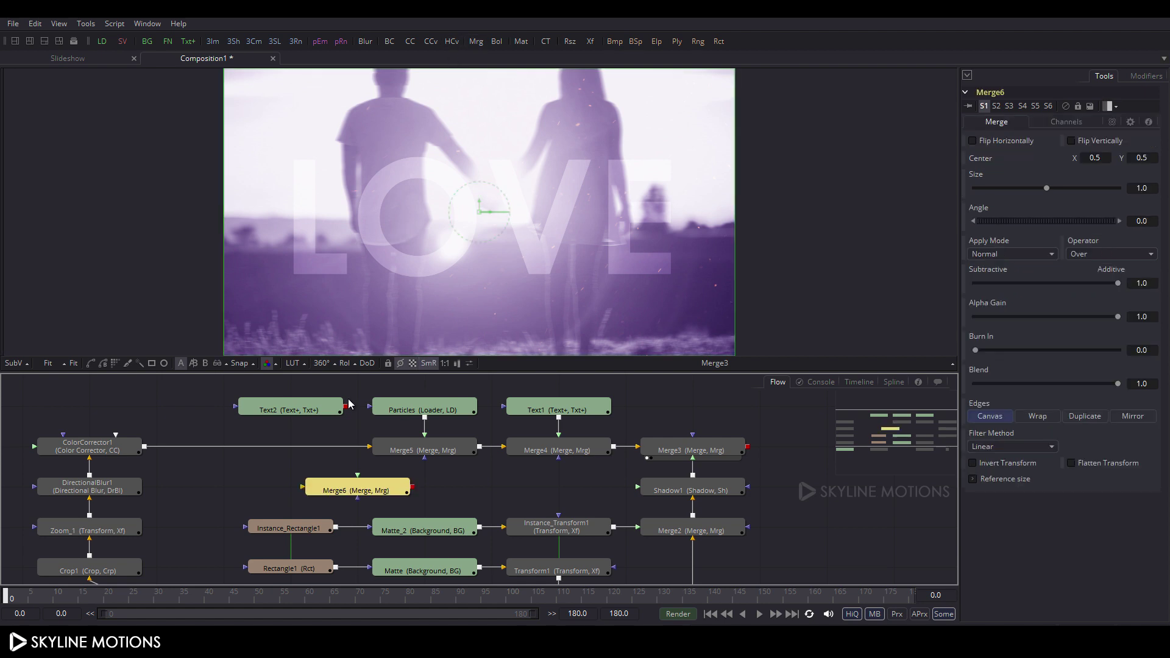
left_click_drag(346, 482, 290, 417)
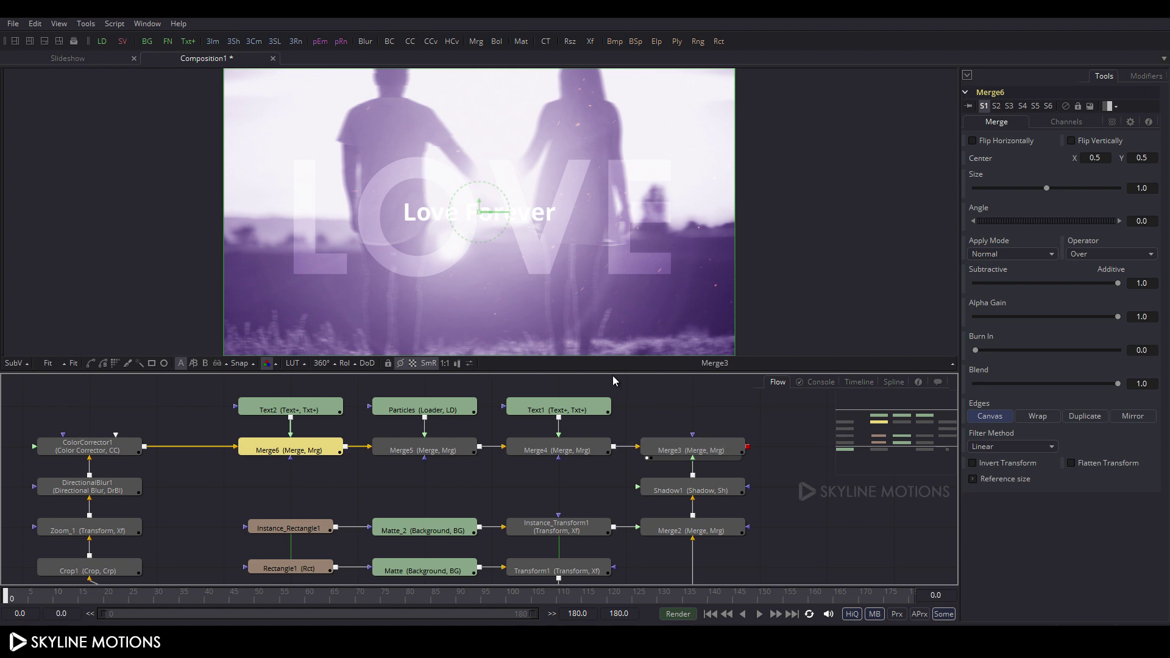
Enlarge the node flow area and move all nodes from the Text2 column onward further right, away from the ColorCorrector1 column.
left_click_drag(609, 373, 601, 325)
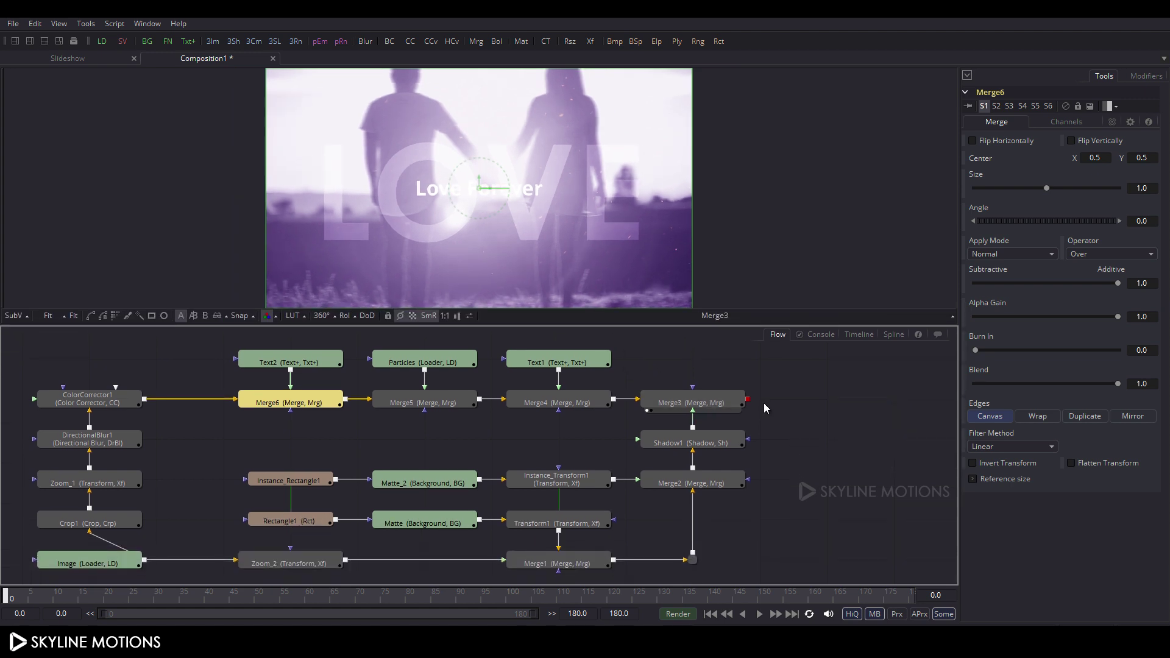
left_click_drag(786, 336, 238, 585)
left_click_drag(280, 521, 375, 525)
left_click(375, 526)
left_click_drag(743, 314, 684, 382)
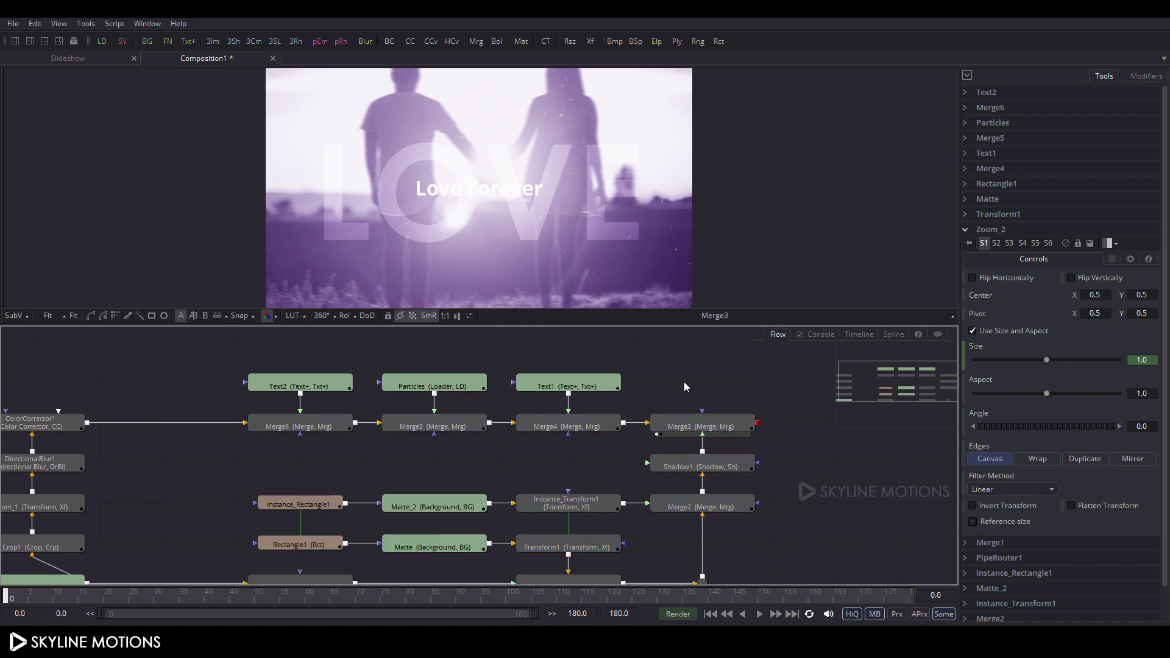
At frame 180, apply Character Level Styling to Text2's styled text and expand the modifier's controls.
left_click_drag(430, 598, 973, 607)
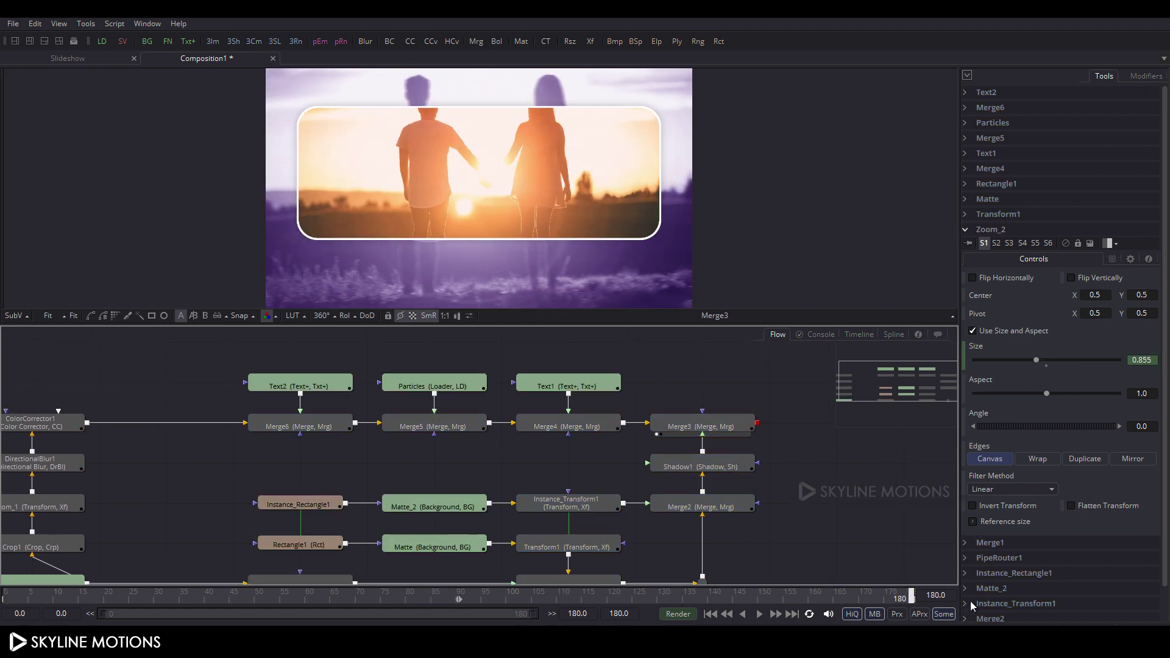
left_click(281, 389)
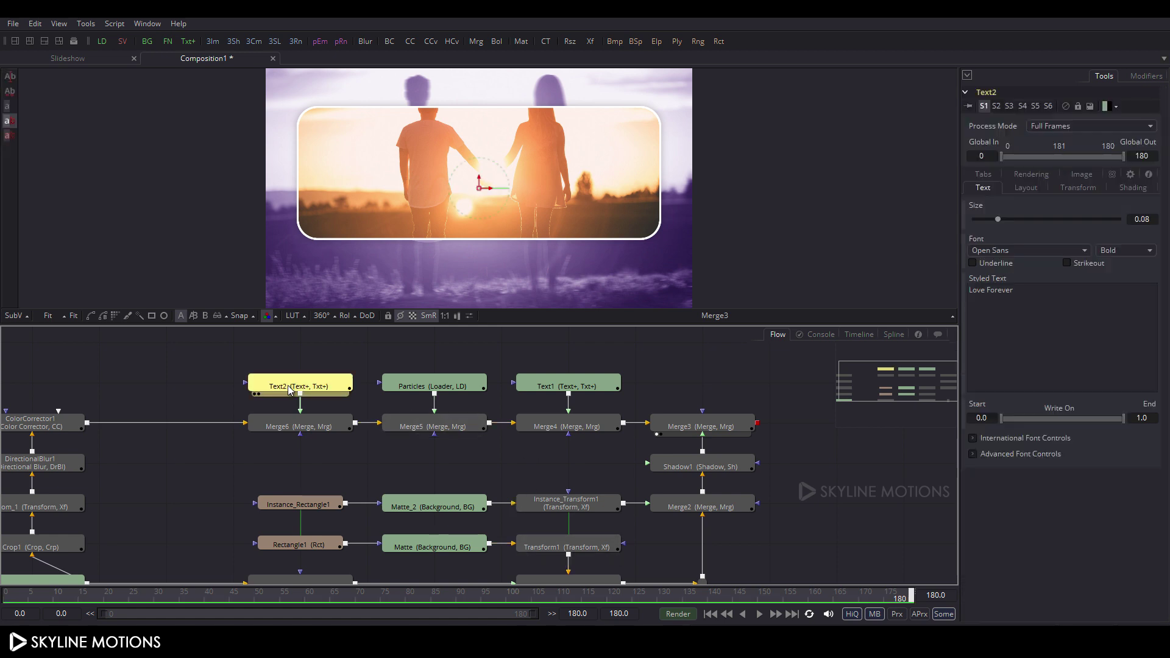
right_click(1031, 290)
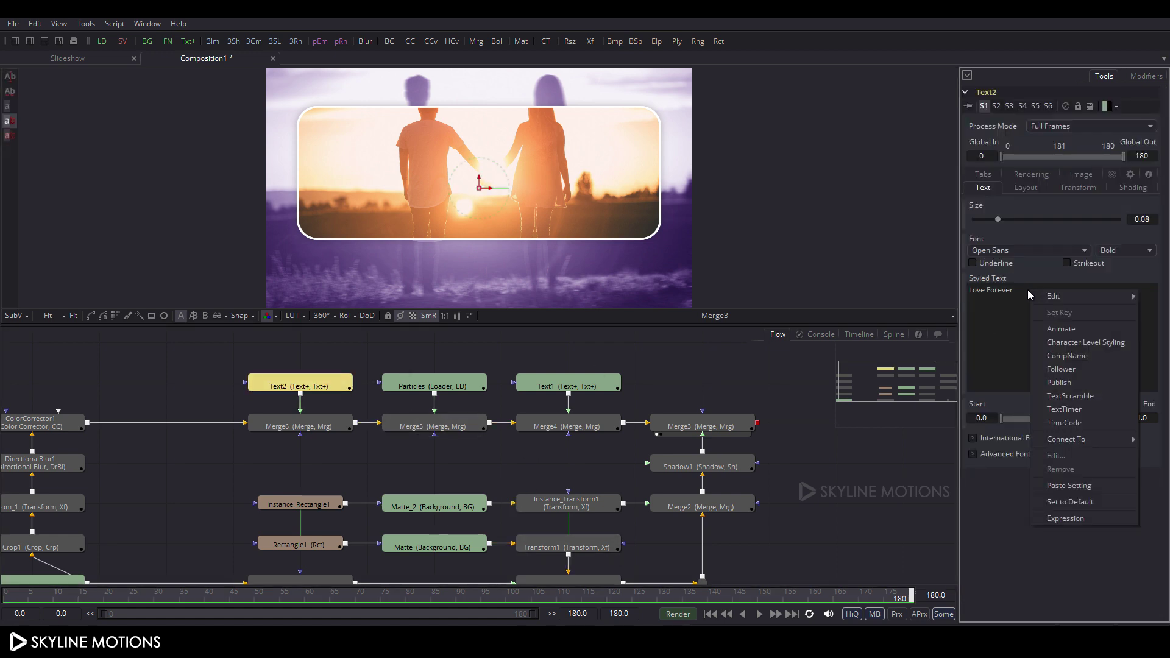
left_click(1067, 343)
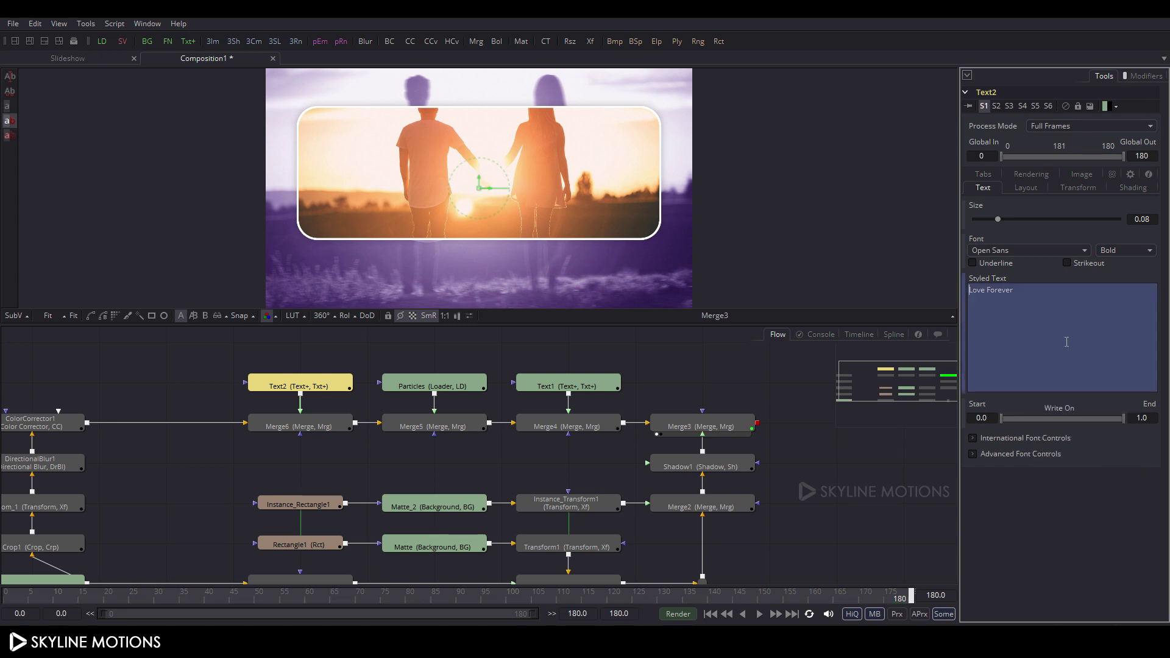
left_click(1143, 76)
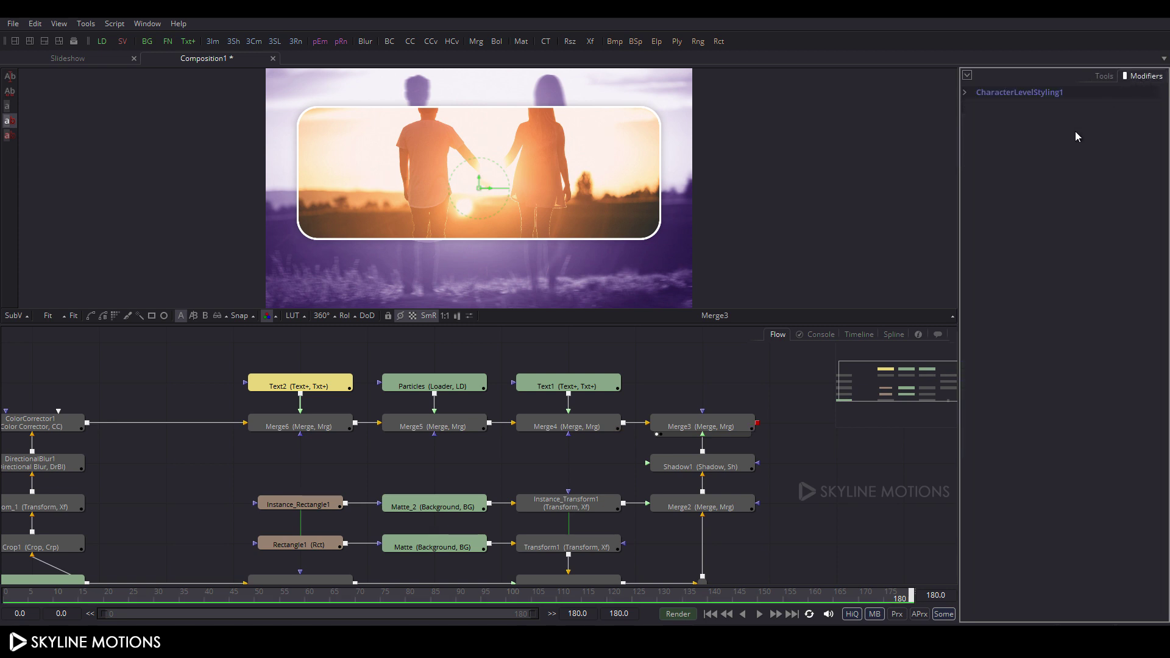
left_click(966, 93)
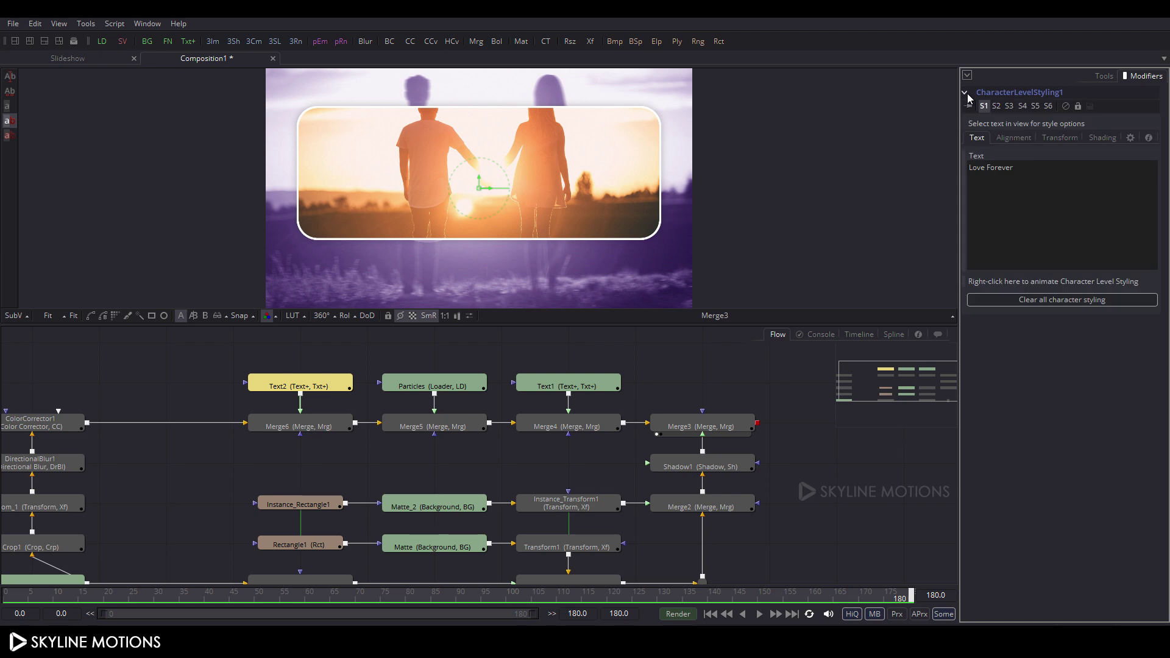
Move the Love Forever text below the photo's lower-left part and set Text2's size to 0.1.
left_click_drag(478, 181, 399, 261)
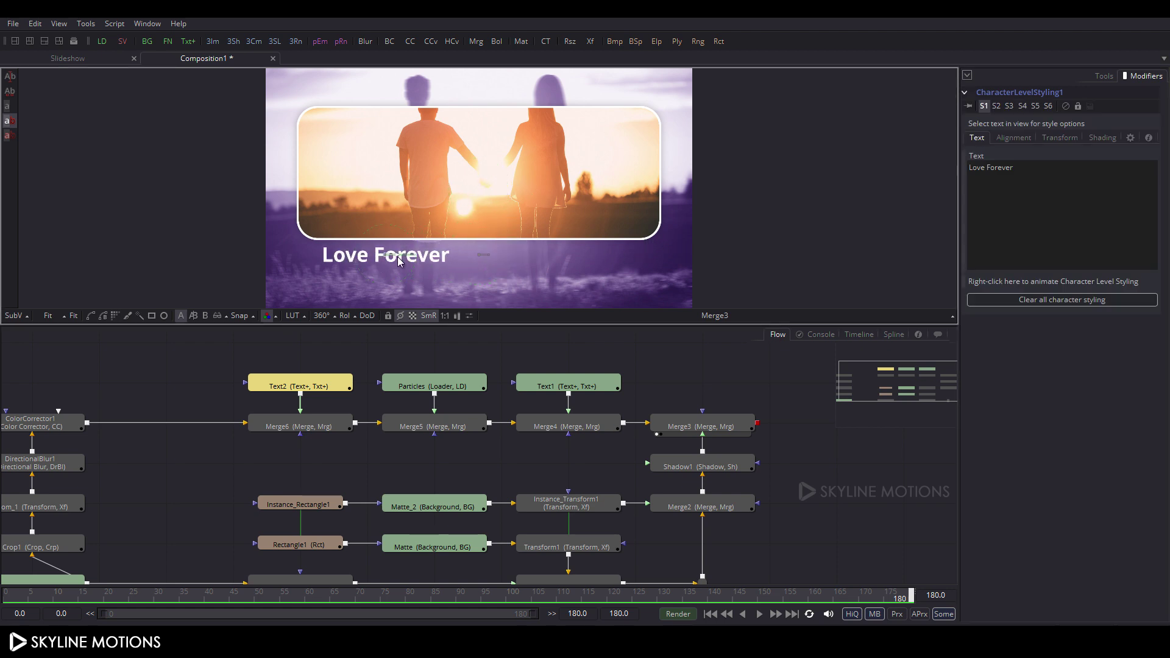
left_click(1102, 76)
left_click_drag(998, 220, 1005, 220)
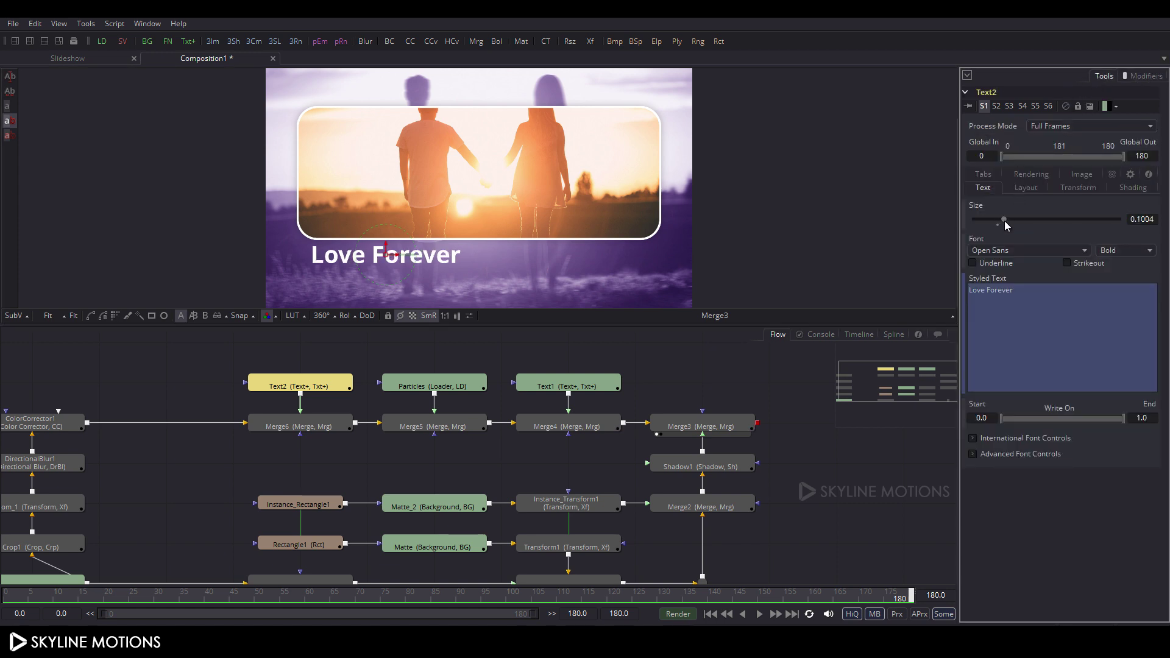
left_click(1158, 219)
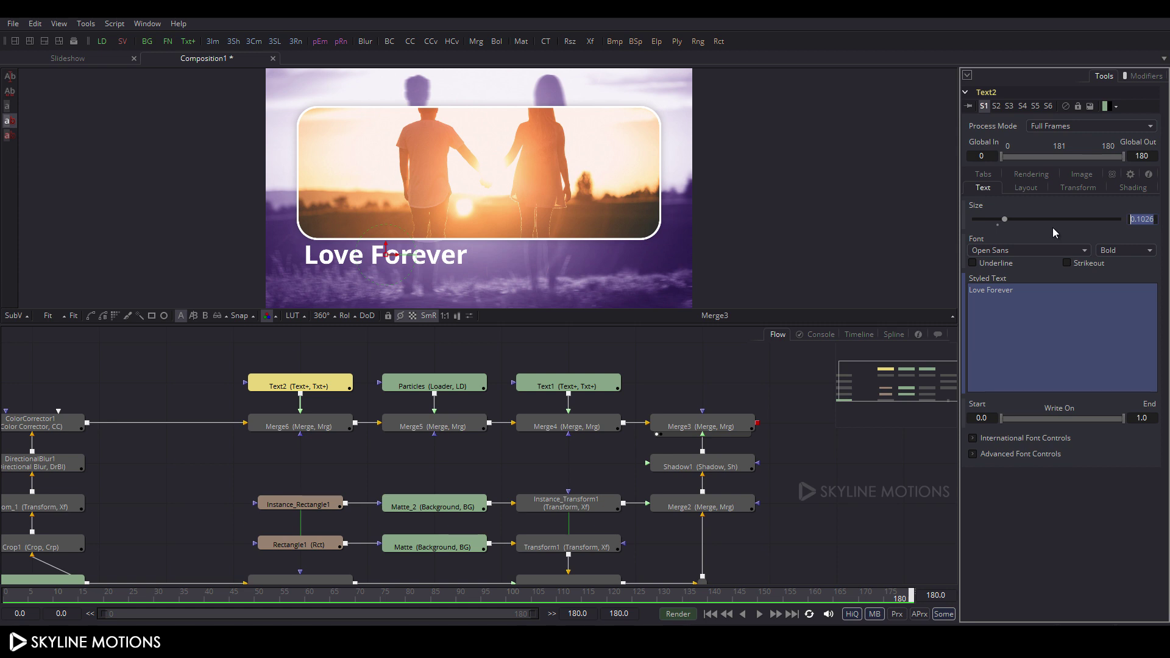
type("0.1")
key("Return")
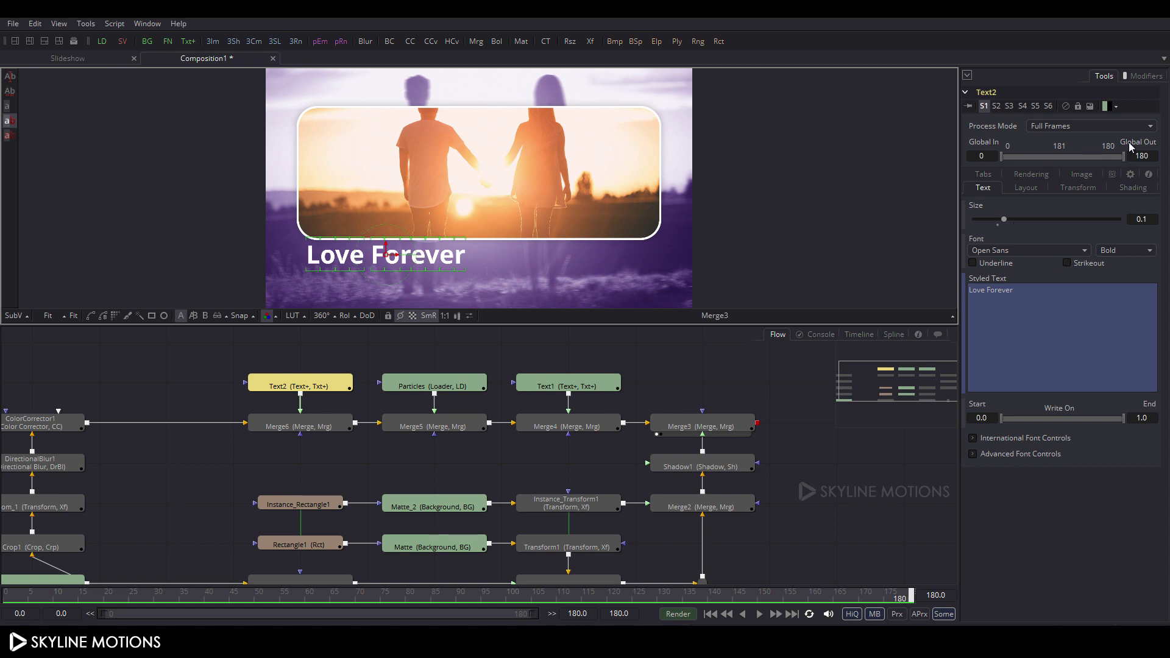
Change the font of all Love Forever characters to Century Gothic in the character styling modifier.
left_click(1136, 78)
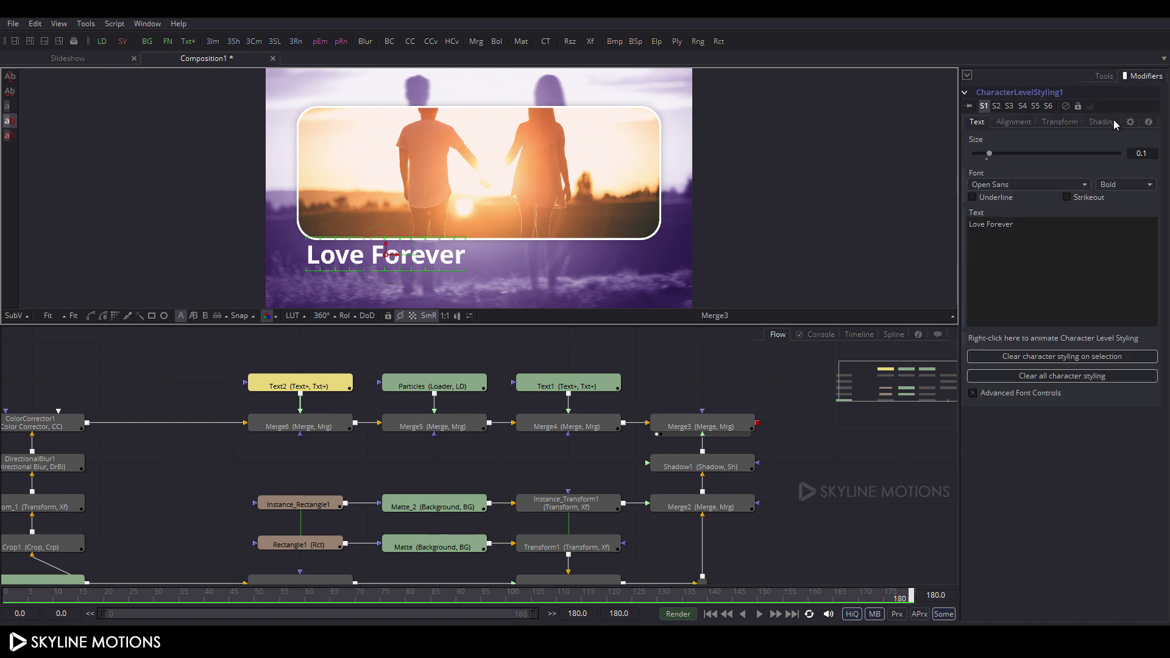
left_click(1009, 186)
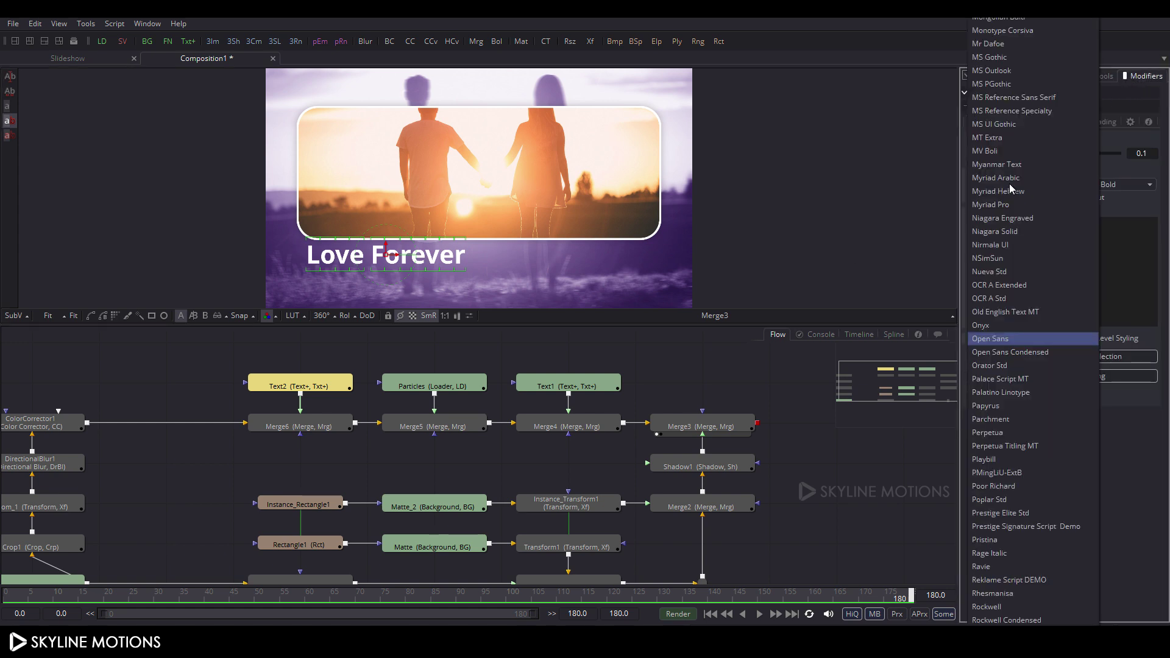
key("c")
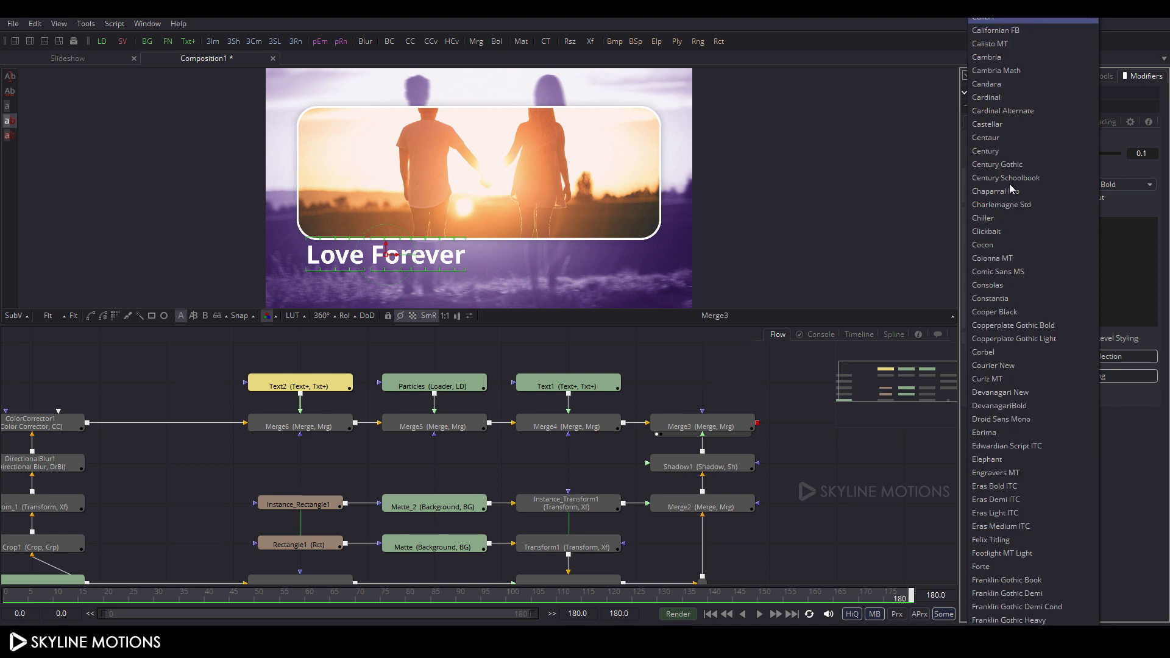
left_click(1012, 169)
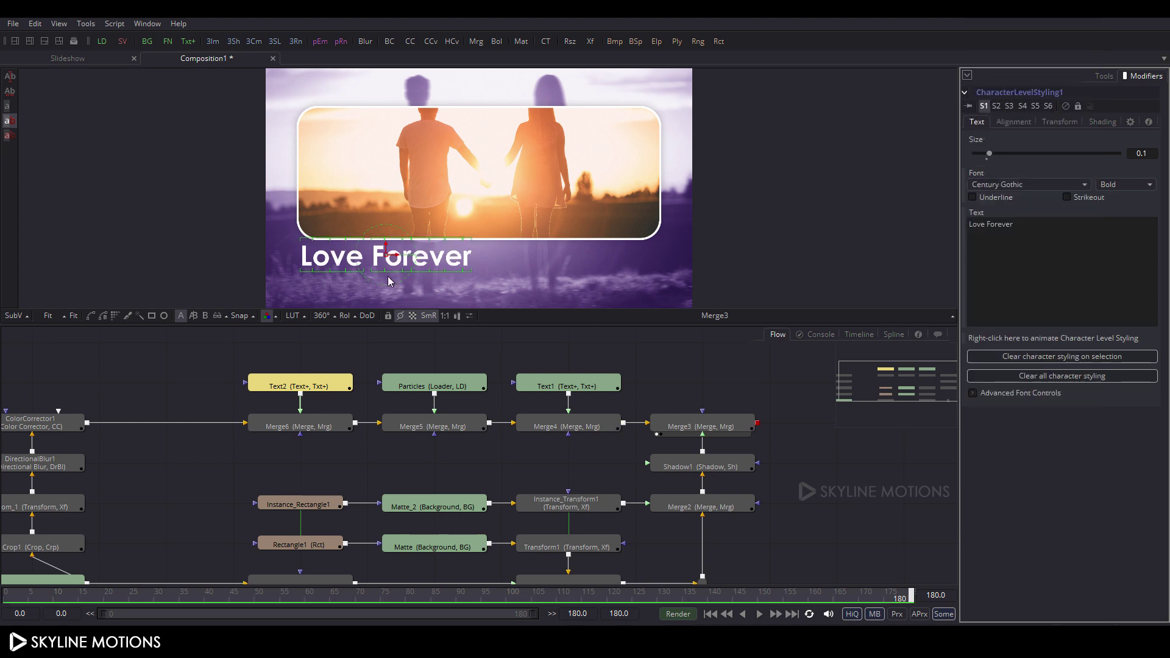
Set only the word Forever to Regular weight, and shift the whole text slightly right beneath the photo.
left_click_drag(494, 217, 374, 295)
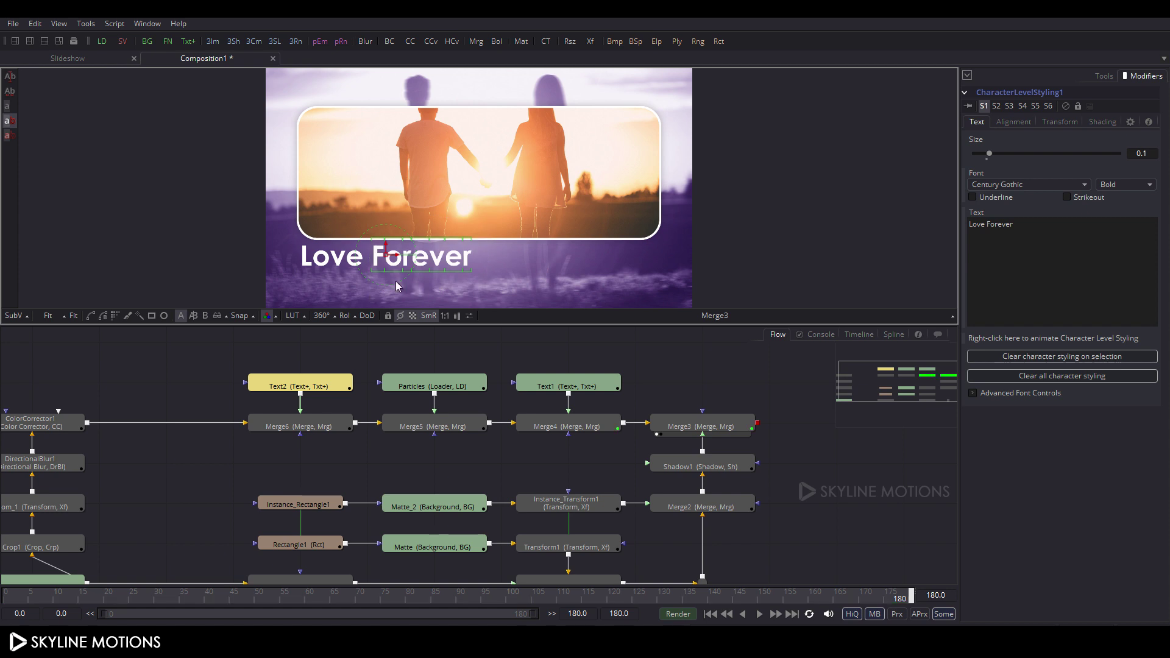
left_click(1127, 186)
left_click(1121, 228)
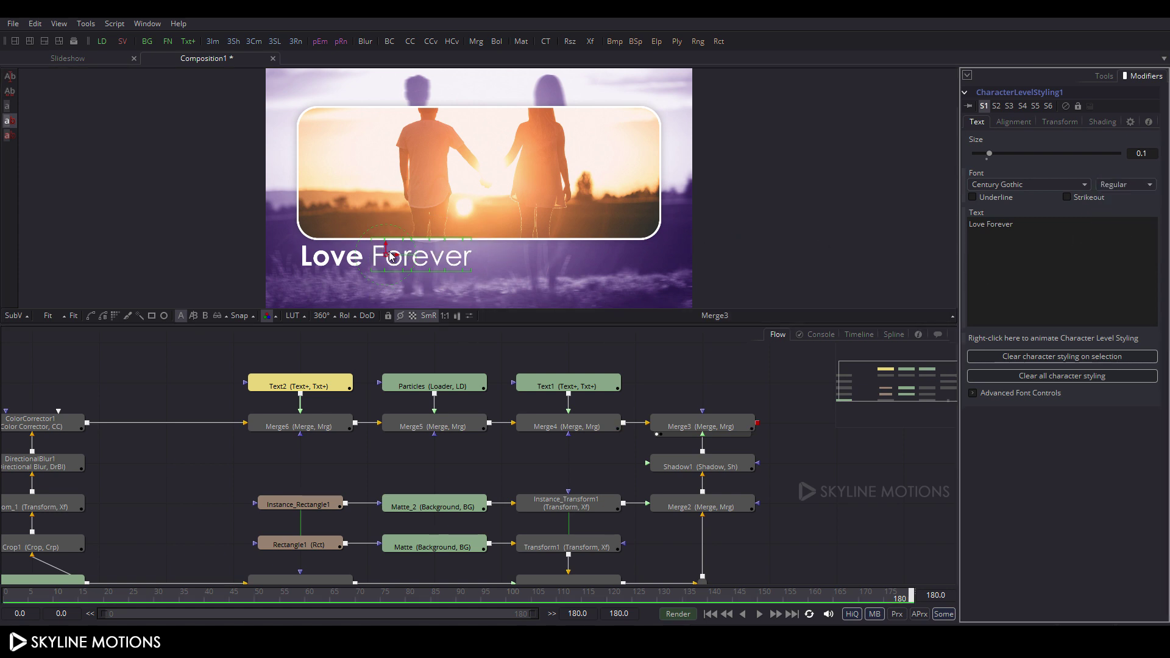
left_click_drag(280, 220, 494, 283)
left_click_drag(387, 250, 400, 249)
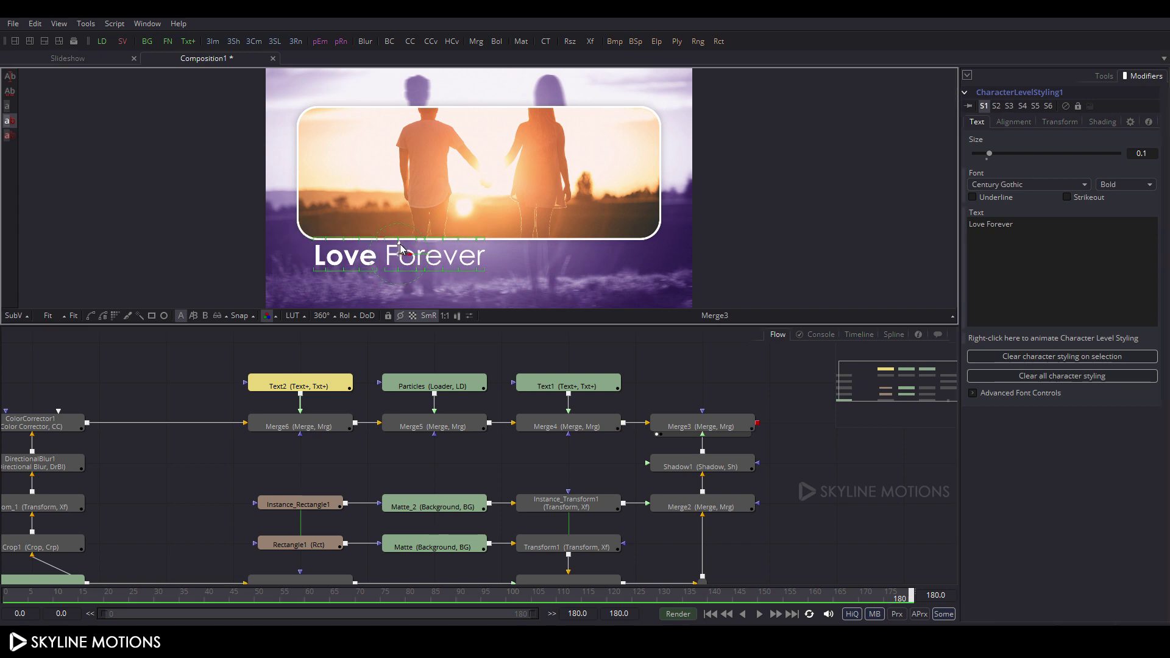
Animate Text2's layout Center at frame 180, and at frame 0 move the text right to about X 0.473.
left_click(1103, 77)
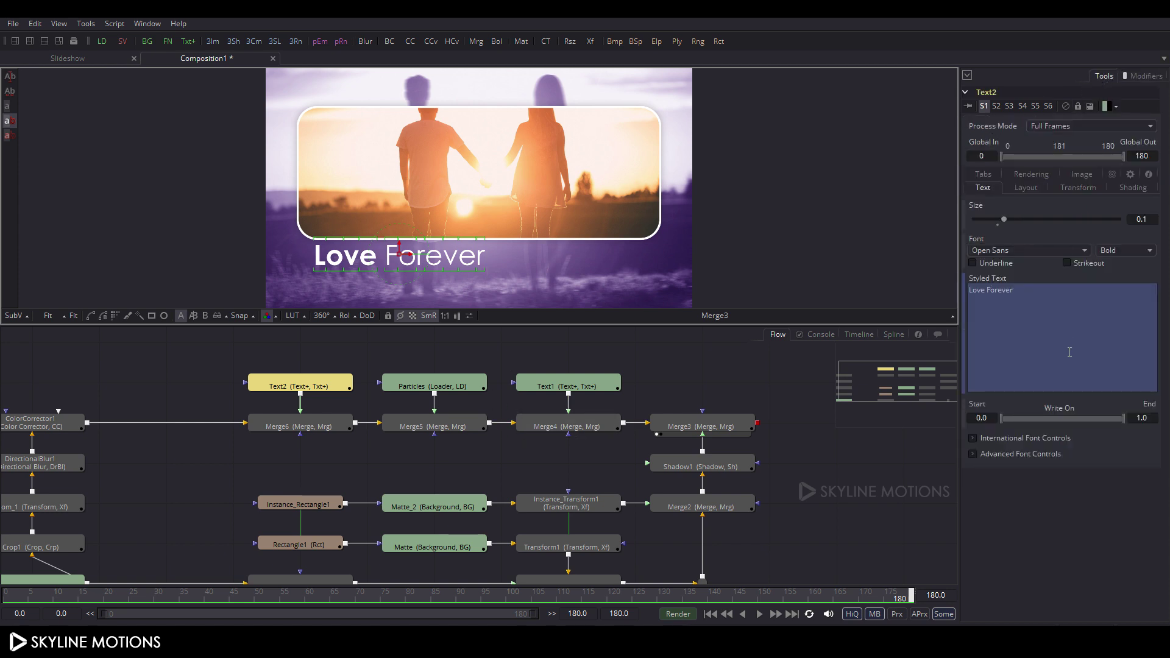
left_click(1025, 187)
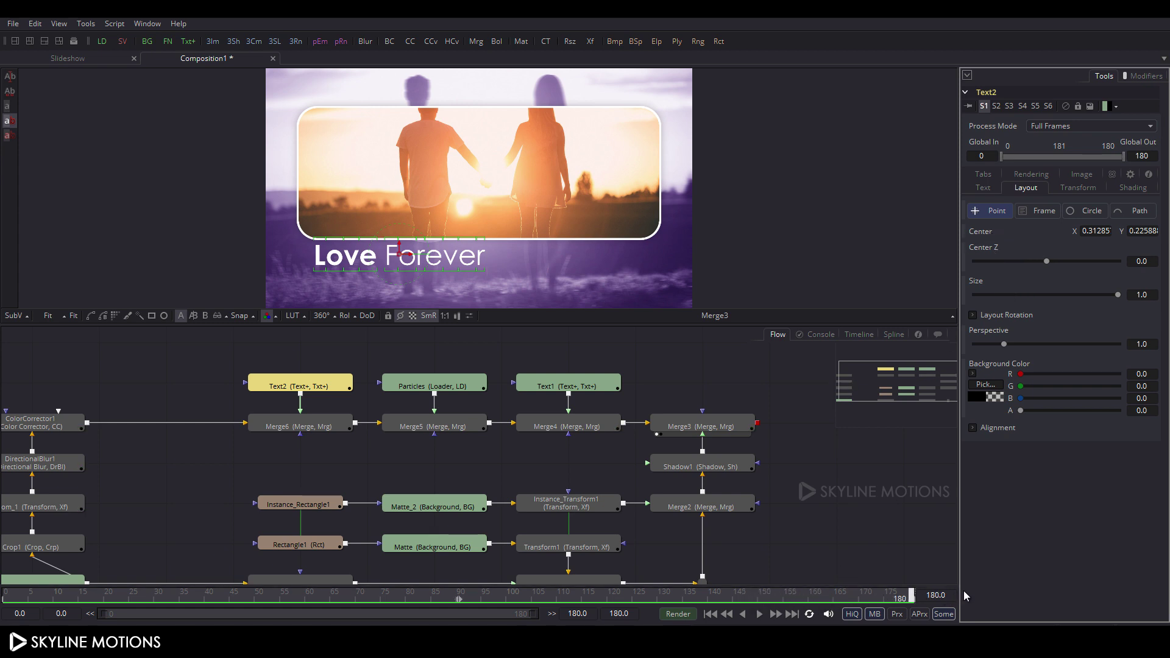
right_click(985, 232)
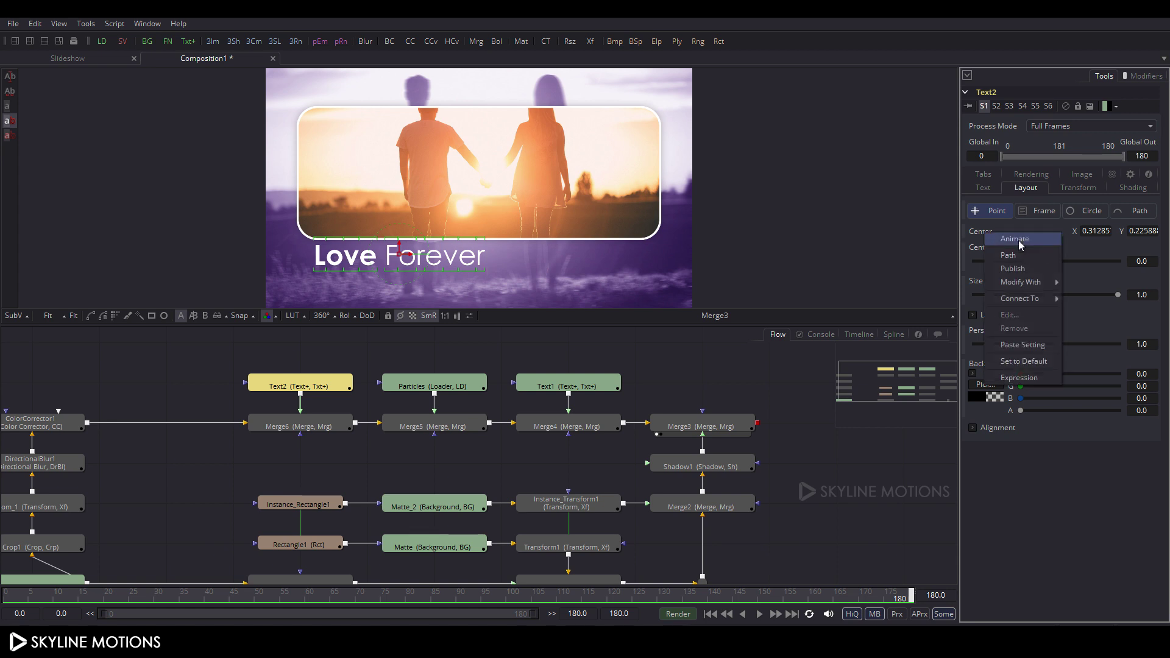
left_click(1020, 241)
left_click_drag(360, 596, 3, 596)
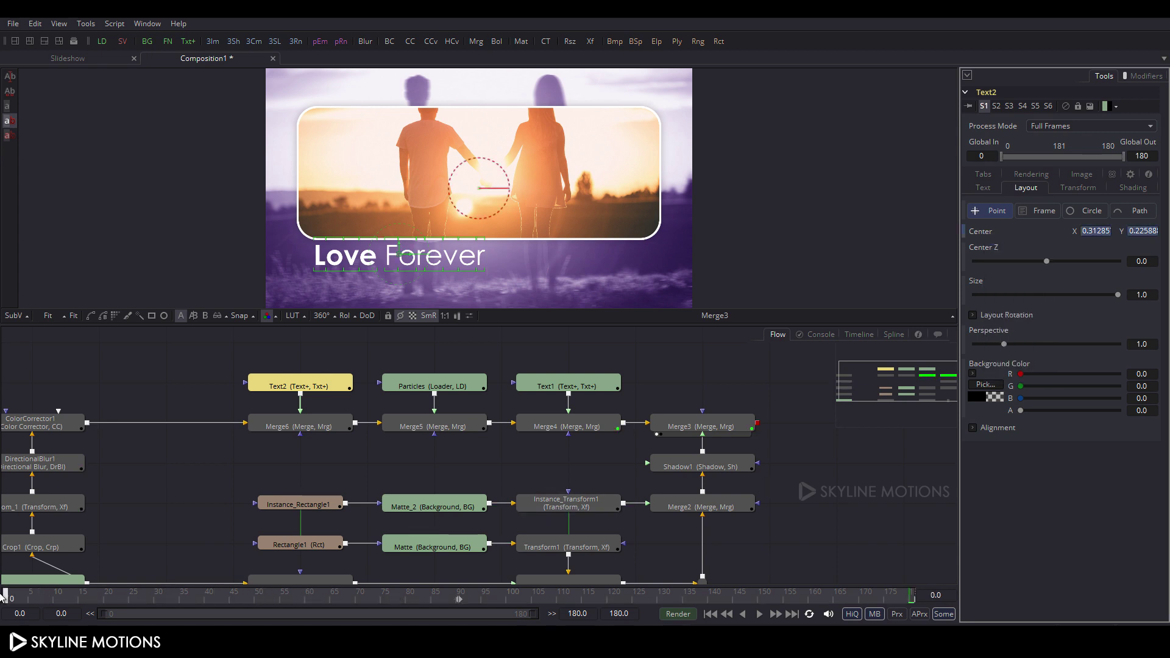
left_click_drag(411, 259, 482, 262)
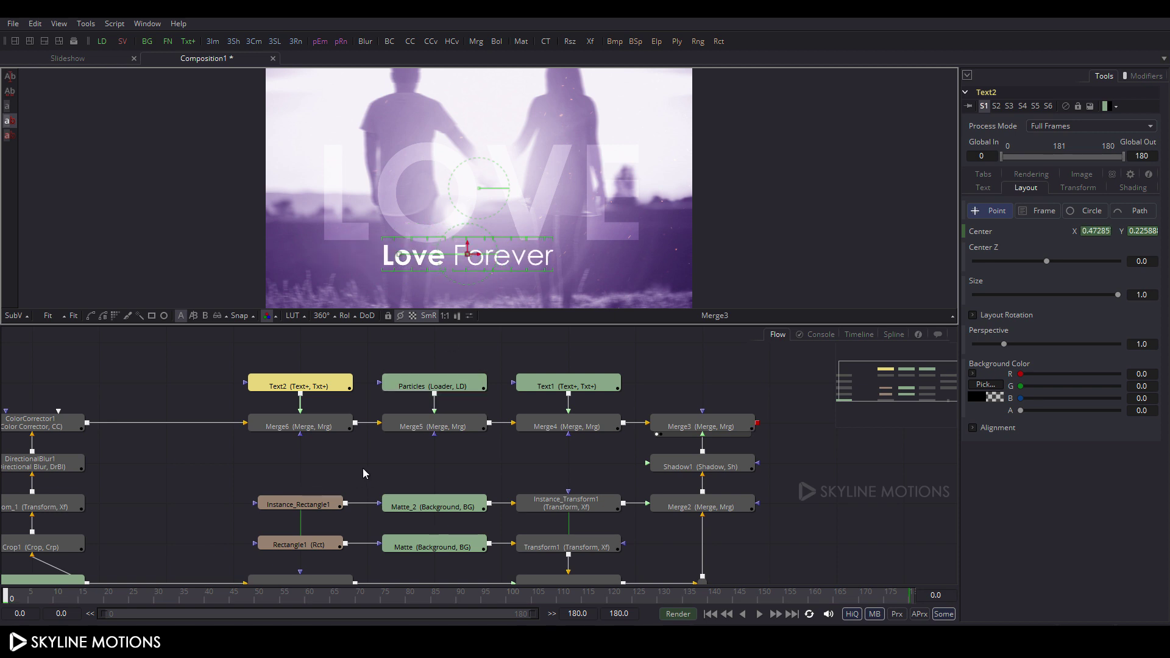
Animate the opacity of Text2's white solid fill at frame 80 with value 1.0, and go back to frame 79.
left_click(1132, 188)
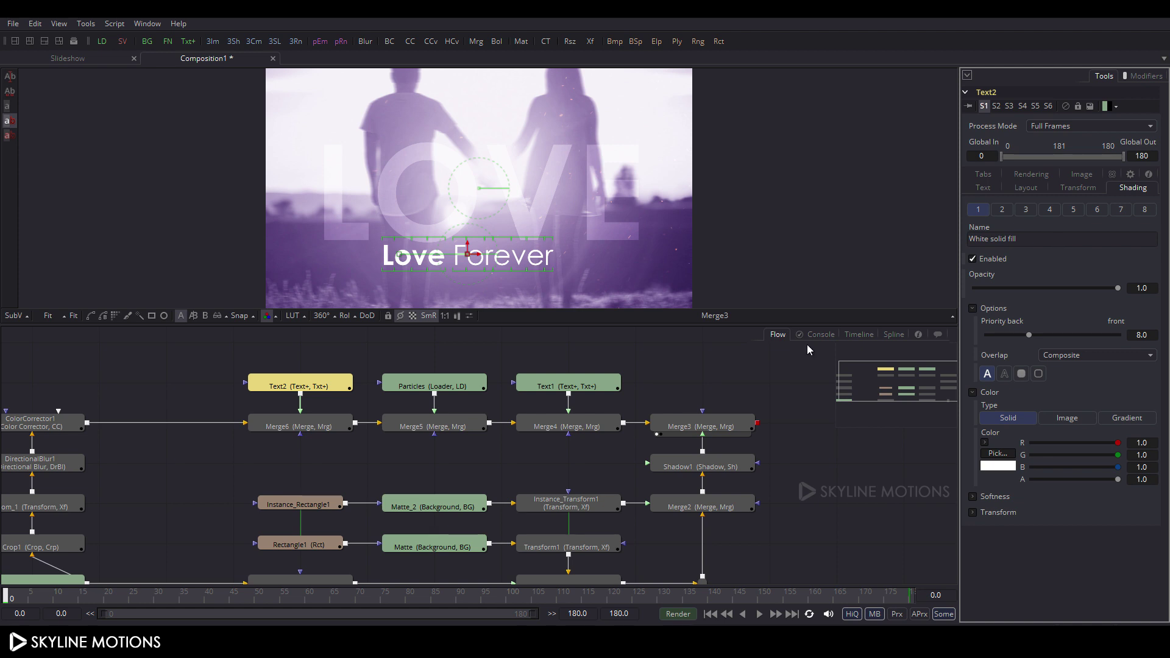
left_click_drag(212, 603, 410, 603)
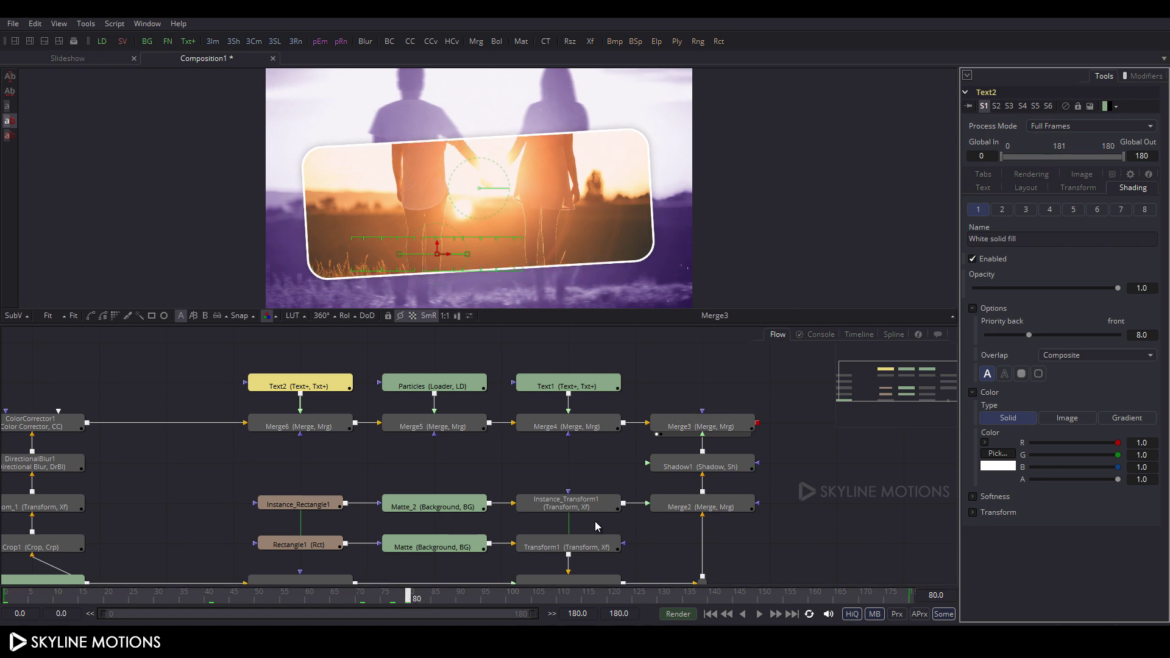
right_click(988, 281)
left_click(1009, 288)
left_click_drag(408, 599, 403, 600)
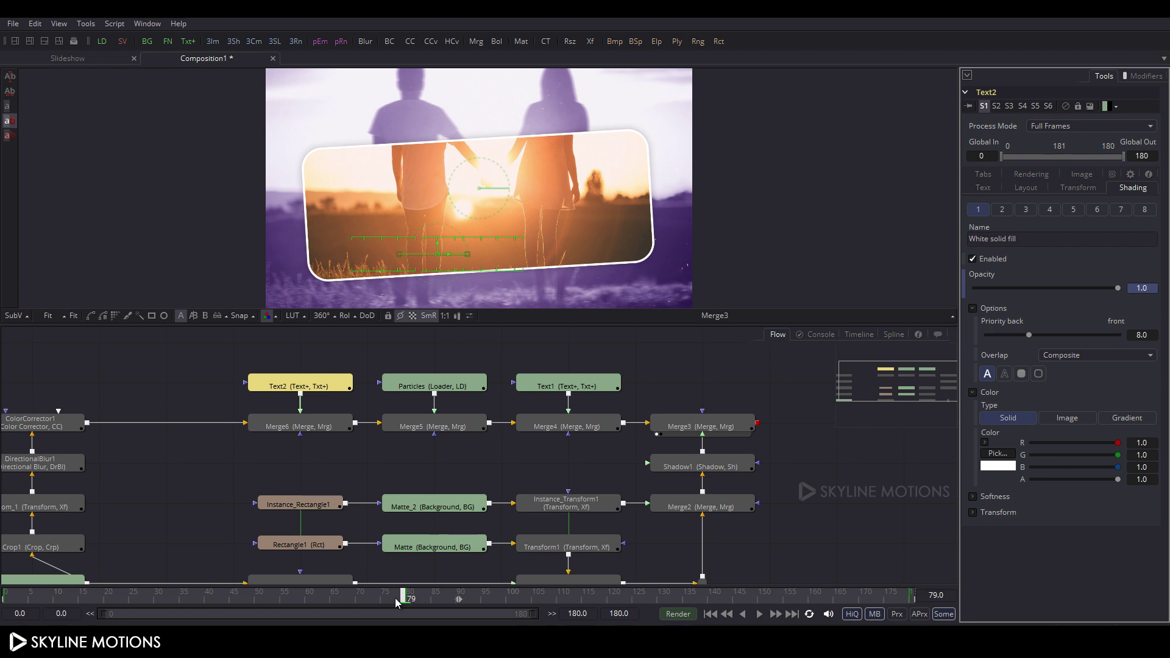
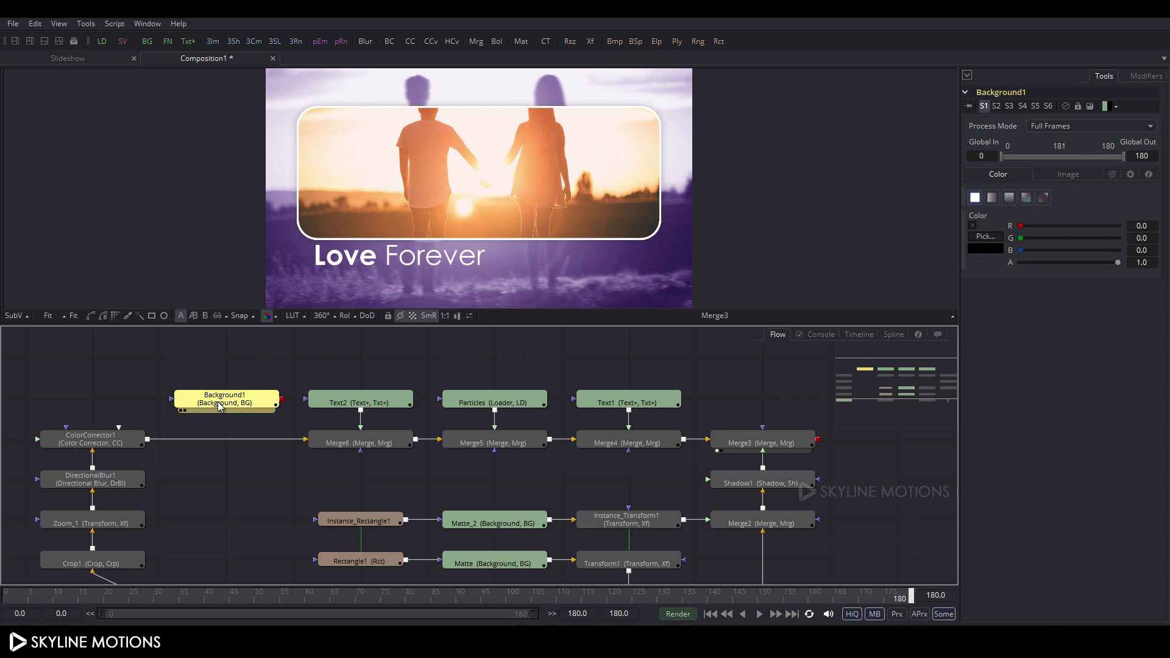
Rename the Background1 node as Box.
key("F2")
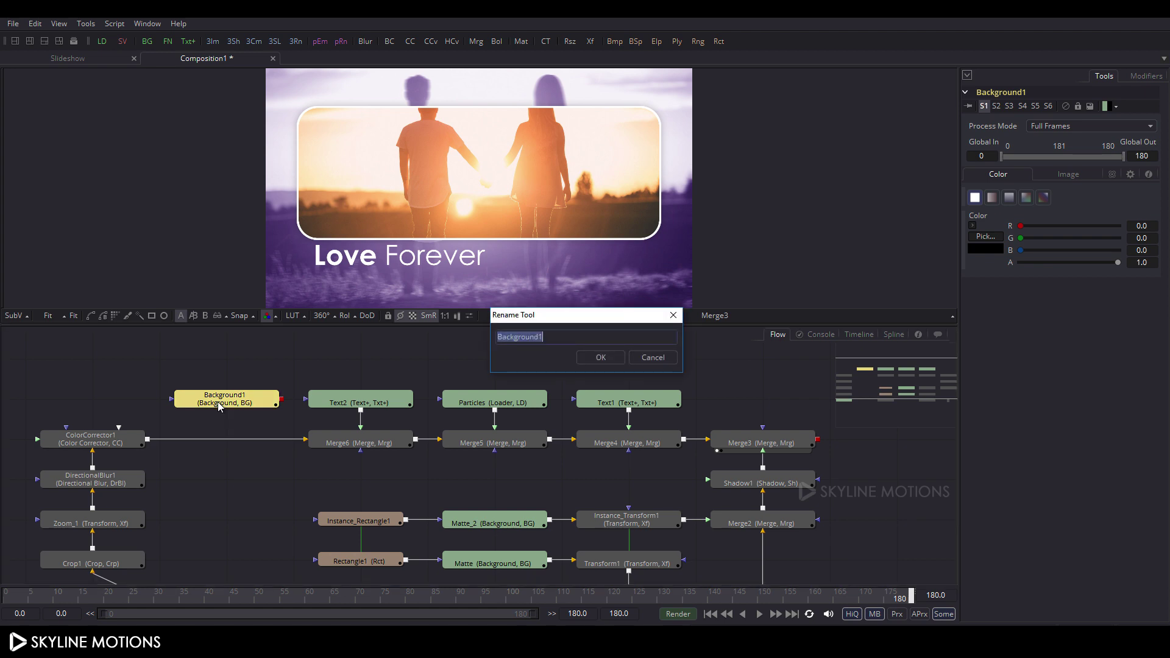
key("BackSpace")
type("Box")
key("Return")
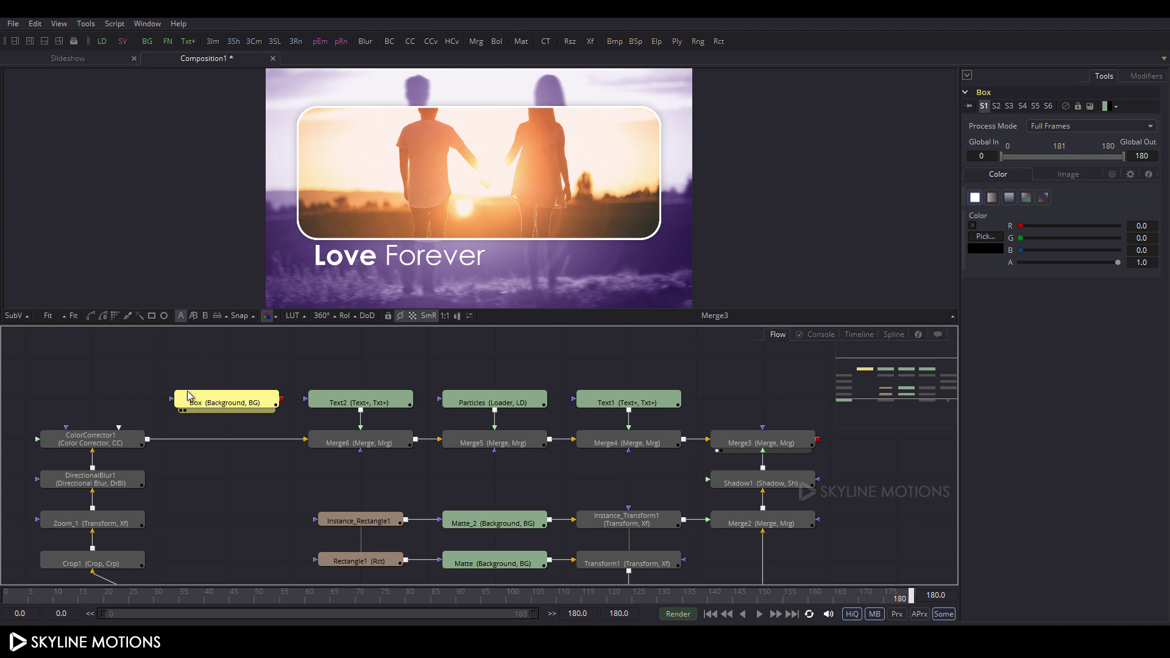
Add a rectangle mask to Box and resize it to about 0.329 wide and 0.566 high.
left_click(152, 315)
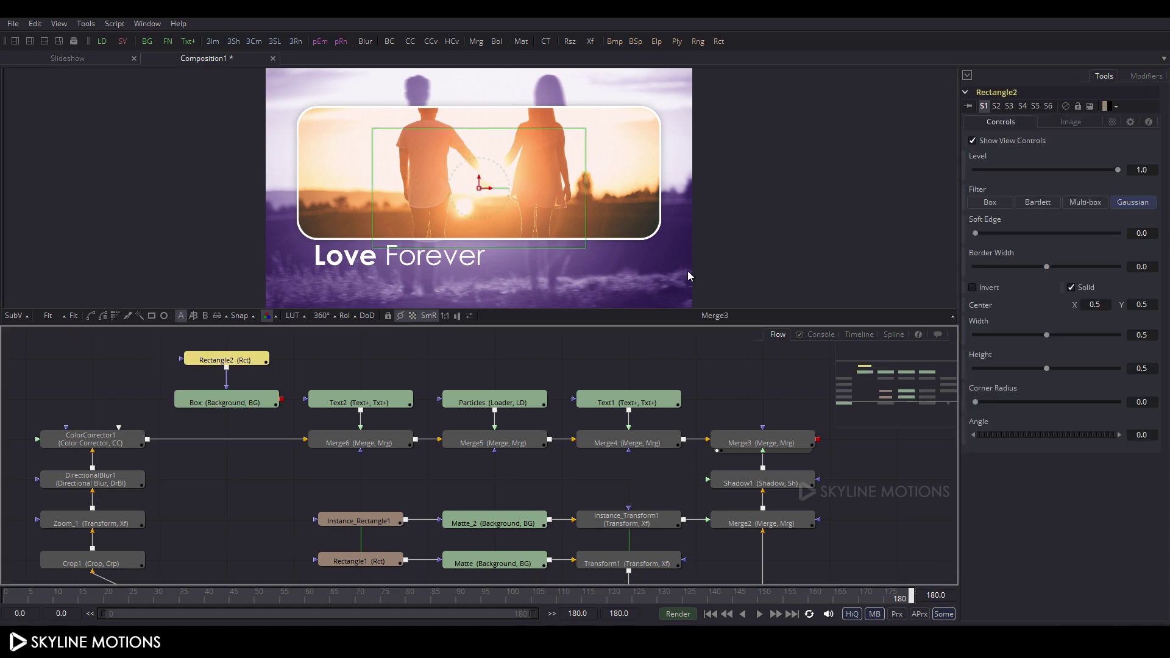
left_click_drag(584, 204, 542, 203)
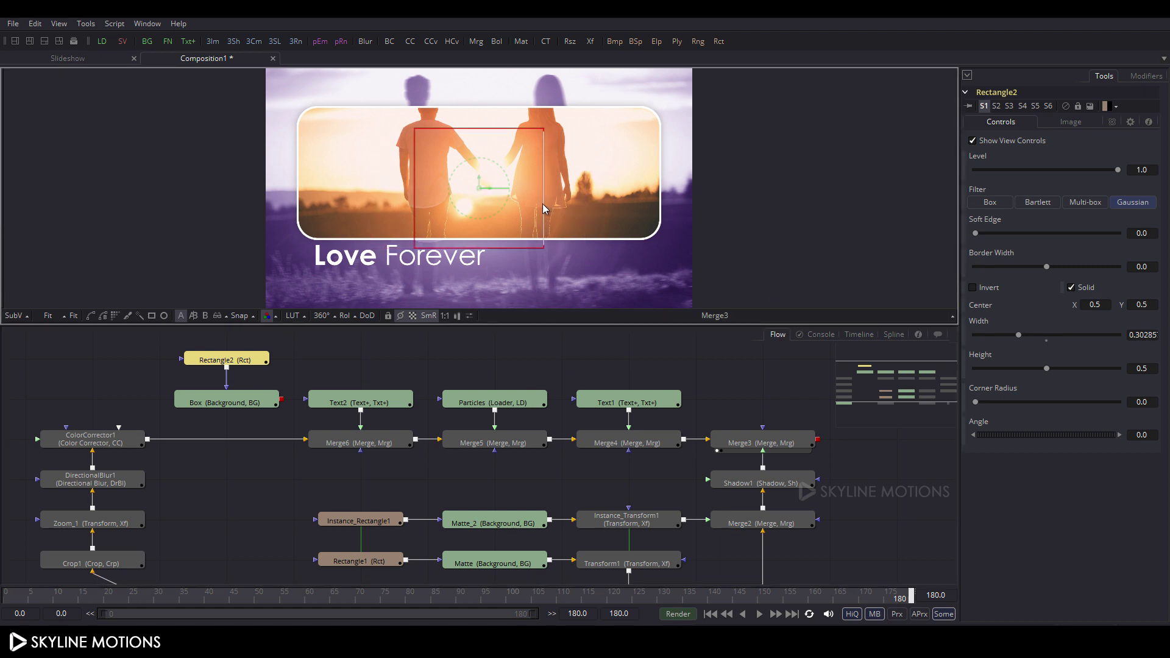
left_click_drag(502, 250, 502, 256)
left_click_drag(543, 201, 549, 202)
Turn the rectangle mask into a rounded outline with corner radius 0.3, Solid off and border width 0.005.
left_click(1114, 407)
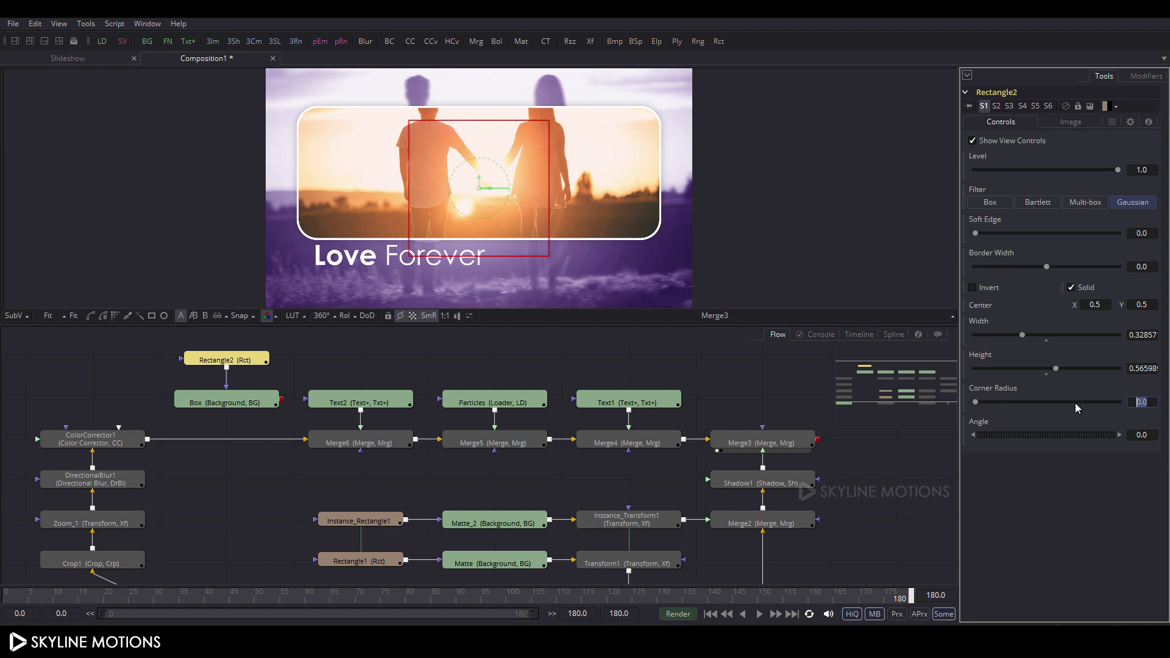
type("0.3")
key("Tab")
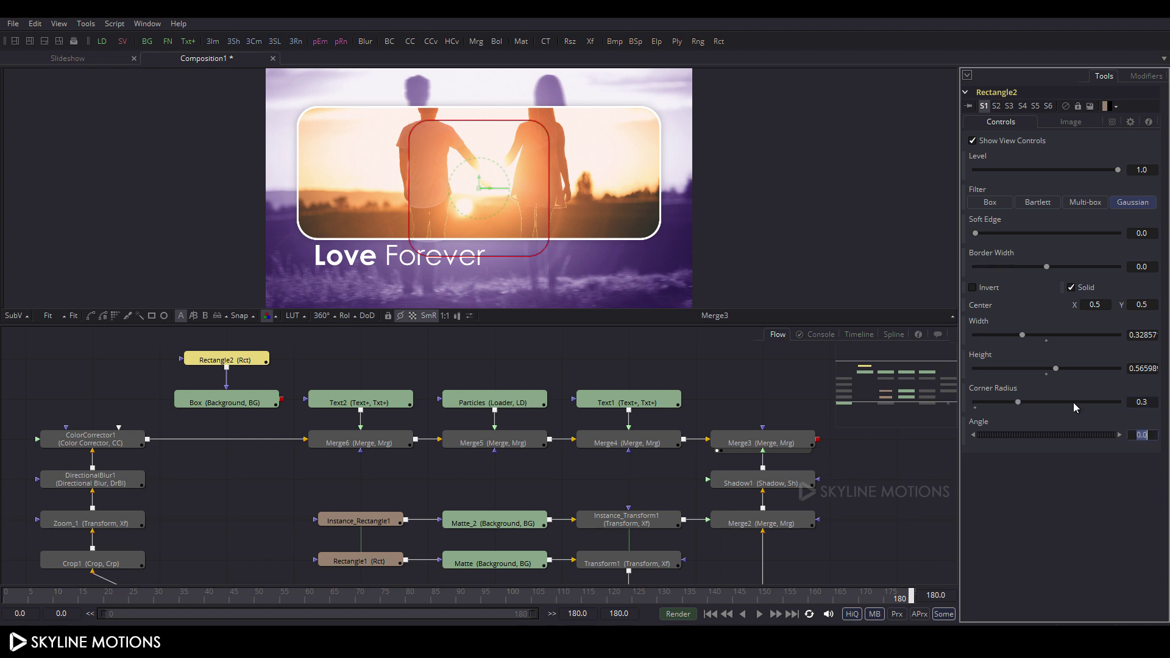
left_click(1083, 291)
left_click_drag(1047, 268, 1053, 268)
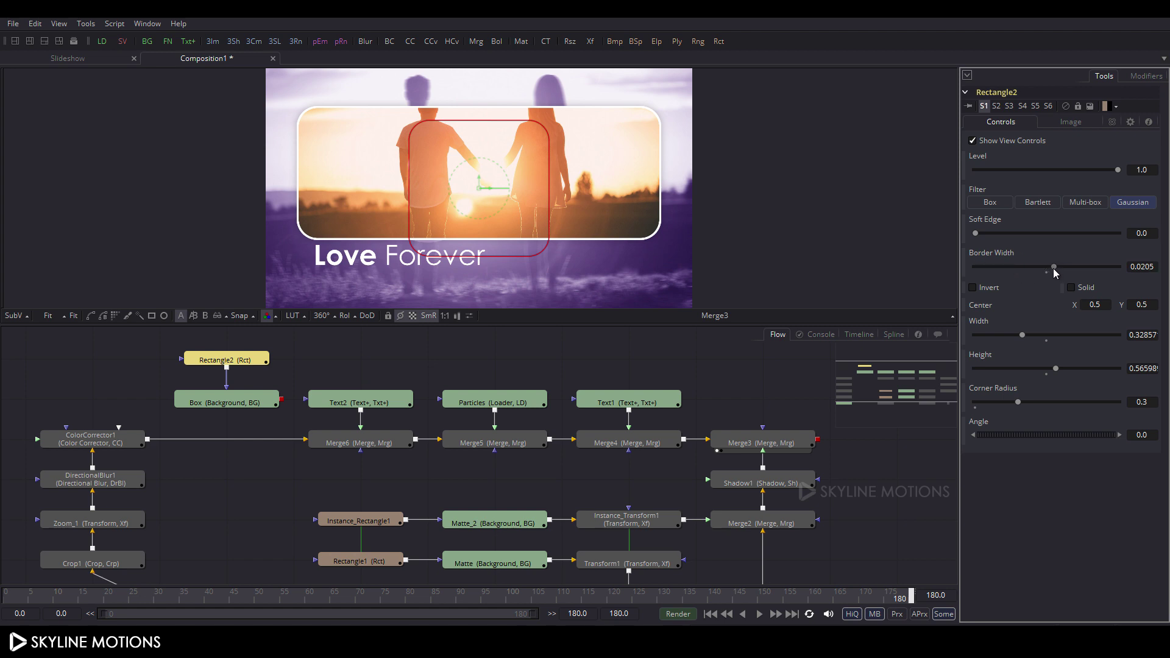
left_click(1152, 266)
type("0.0")
type("05")
key("Tab")
Add a Merge node between ColorCorrector1 and Merge6 with Box connected as its foreground.
left_click(284, 426)
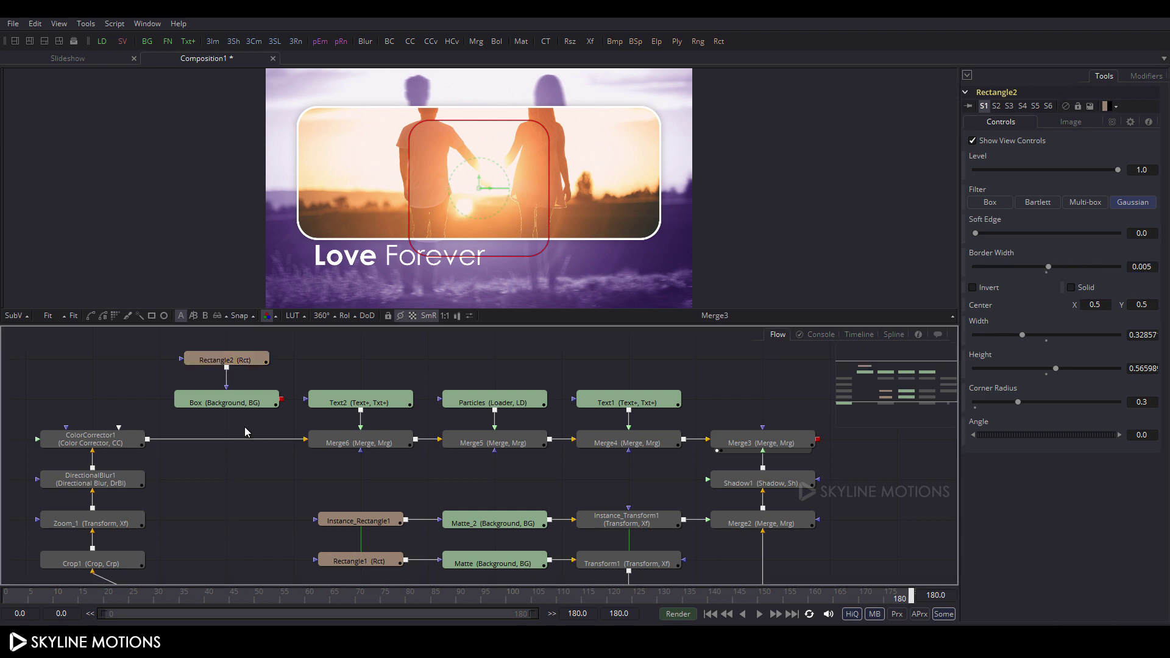
left_click(475, 41)
left_click_drag(238, 437, 227, 401)
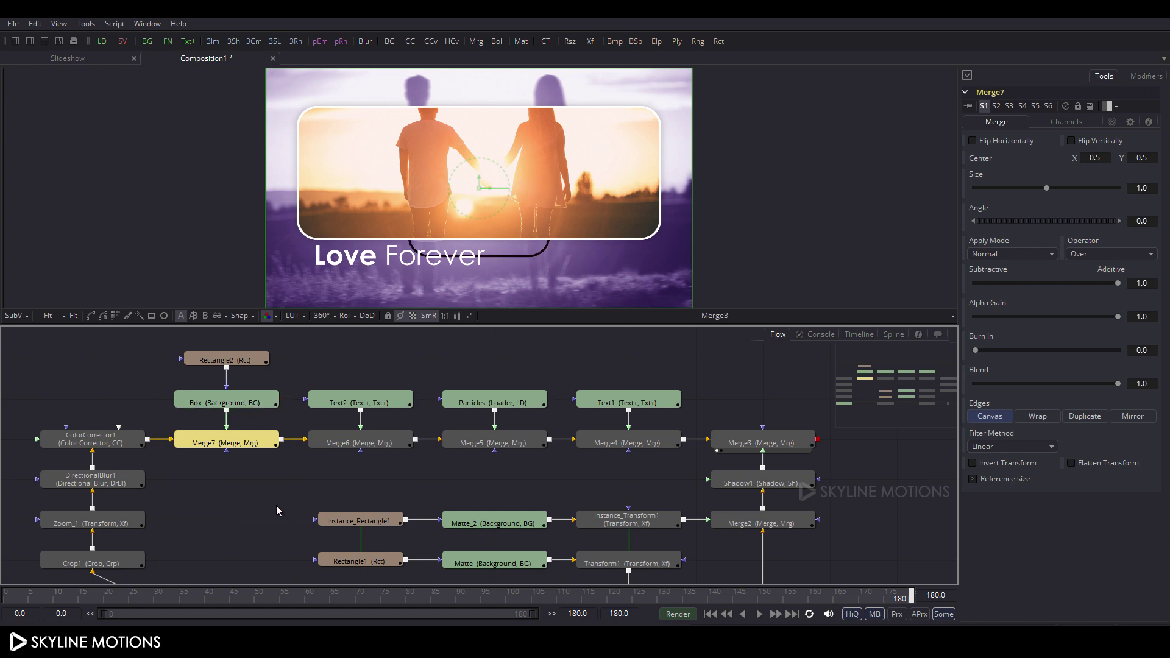
Set the Box background's color to white (#ffffff).
left_click(228, 401)
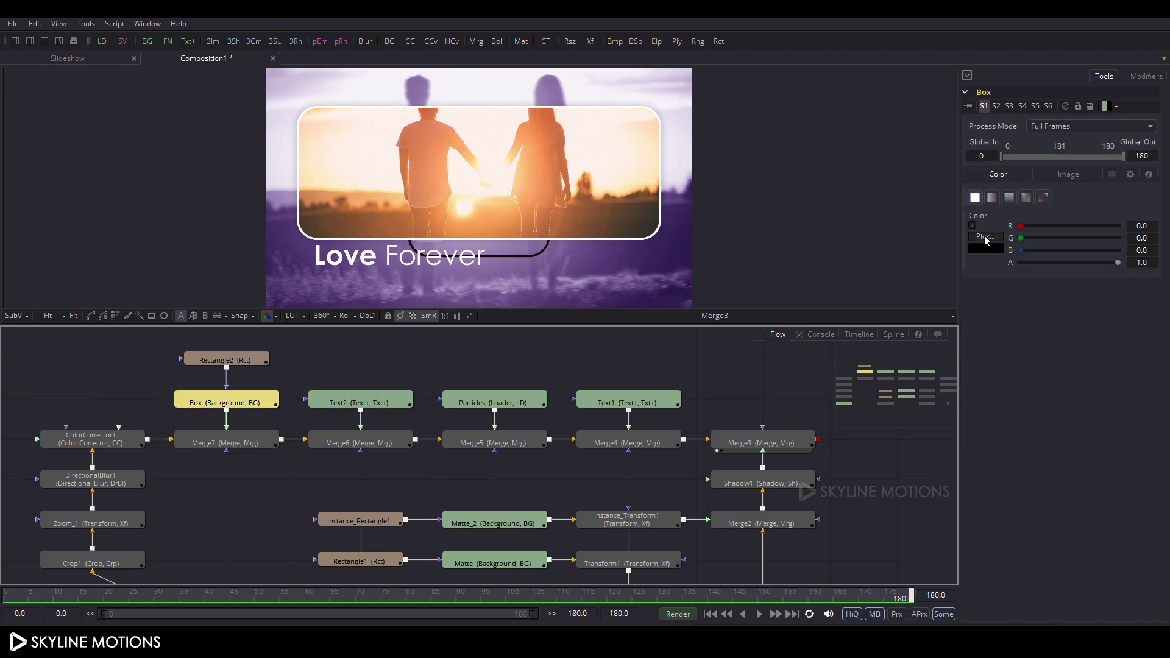
left_click(988, 239)
left_click(556, 296)
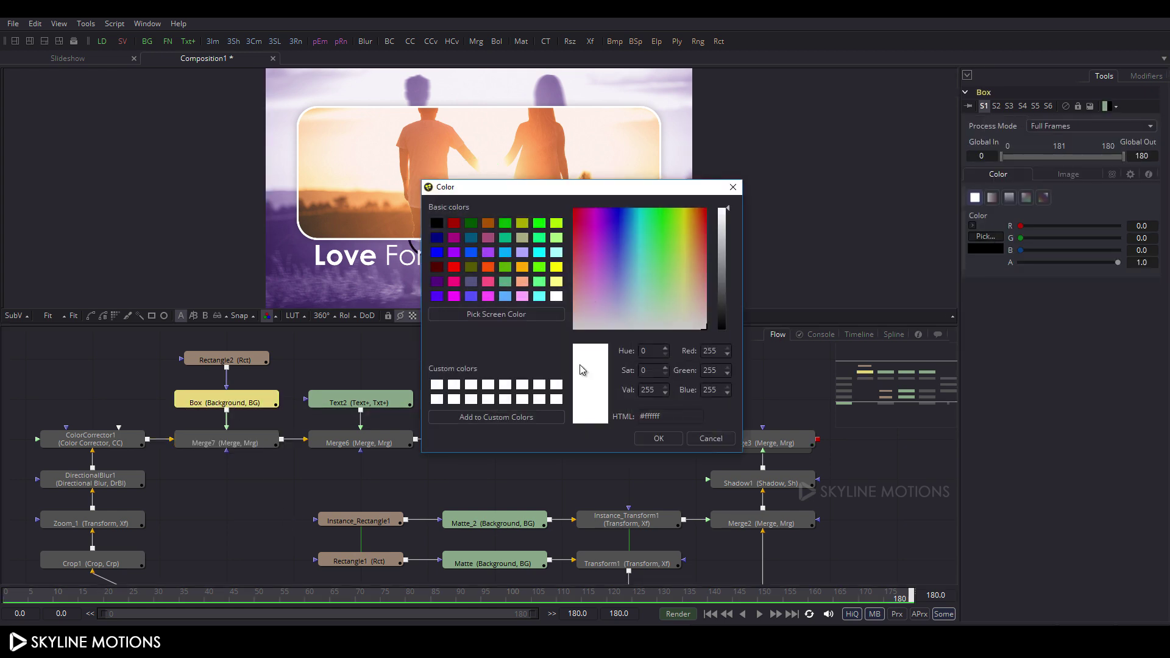
left_click(659, 438)
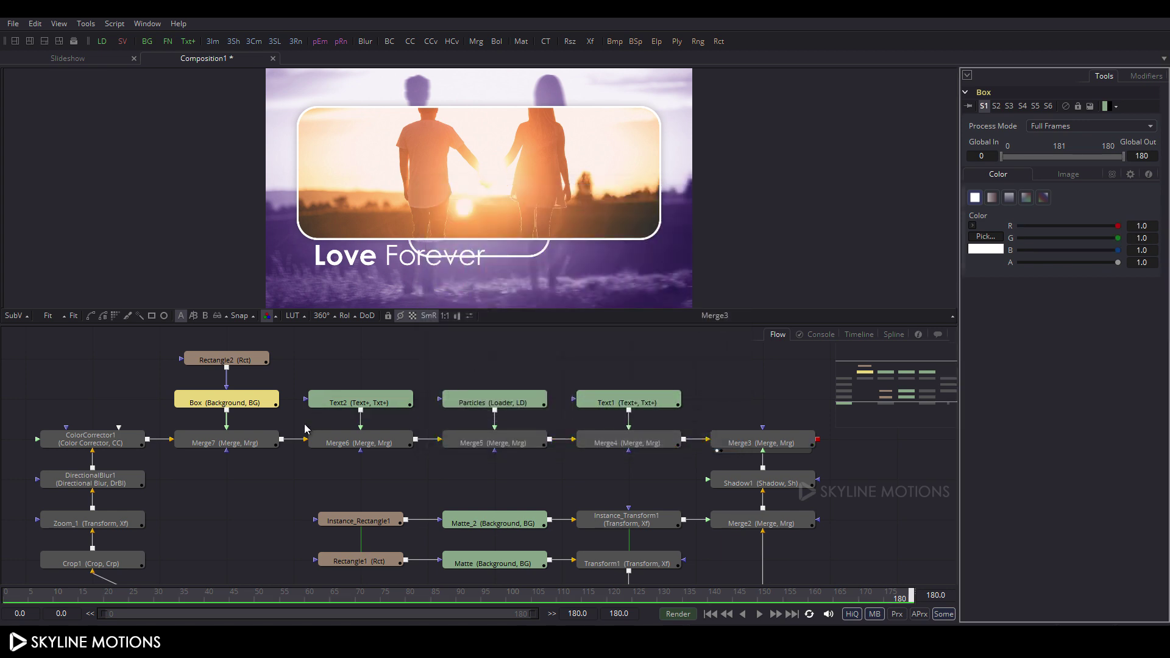
Move the Rectangle2 outline over the photo's right end, to Center about X 0.794, Y 0.505.
left_click(226, 359)
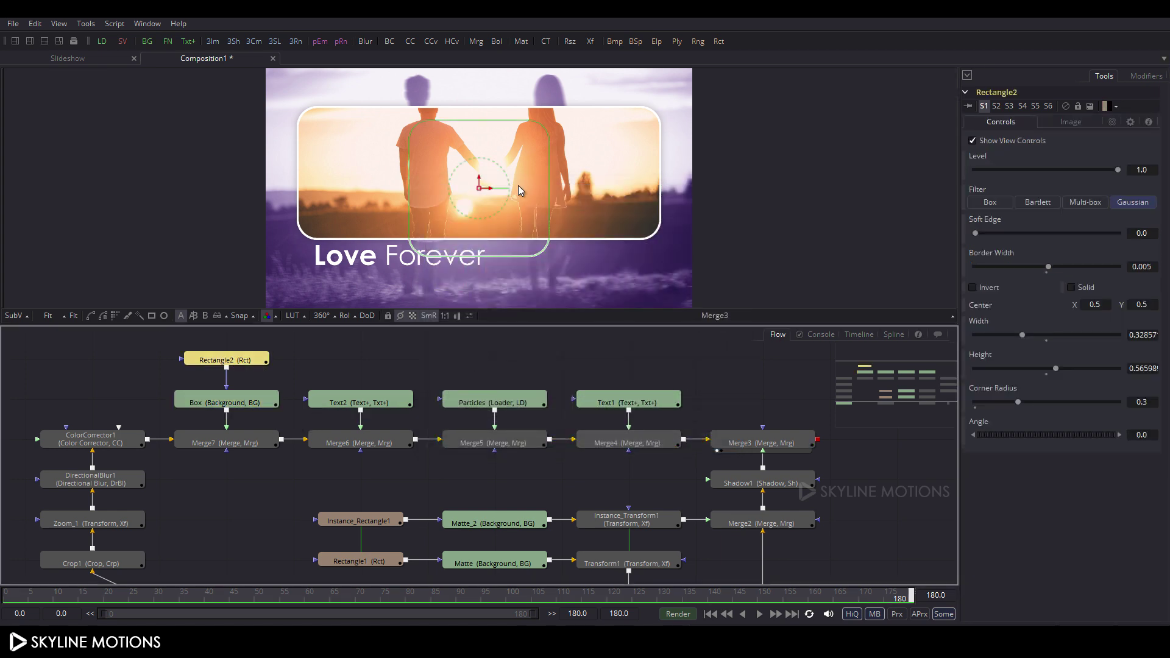
left_click_drag(518, 185, 612, 177)
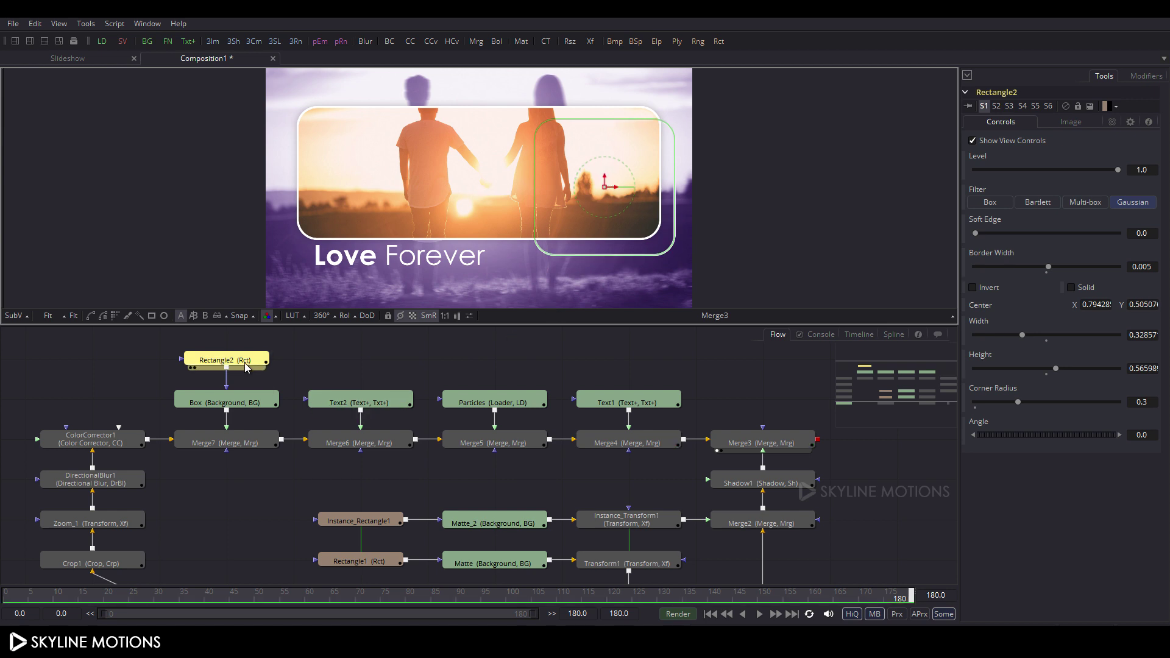
left_click(247, 366)
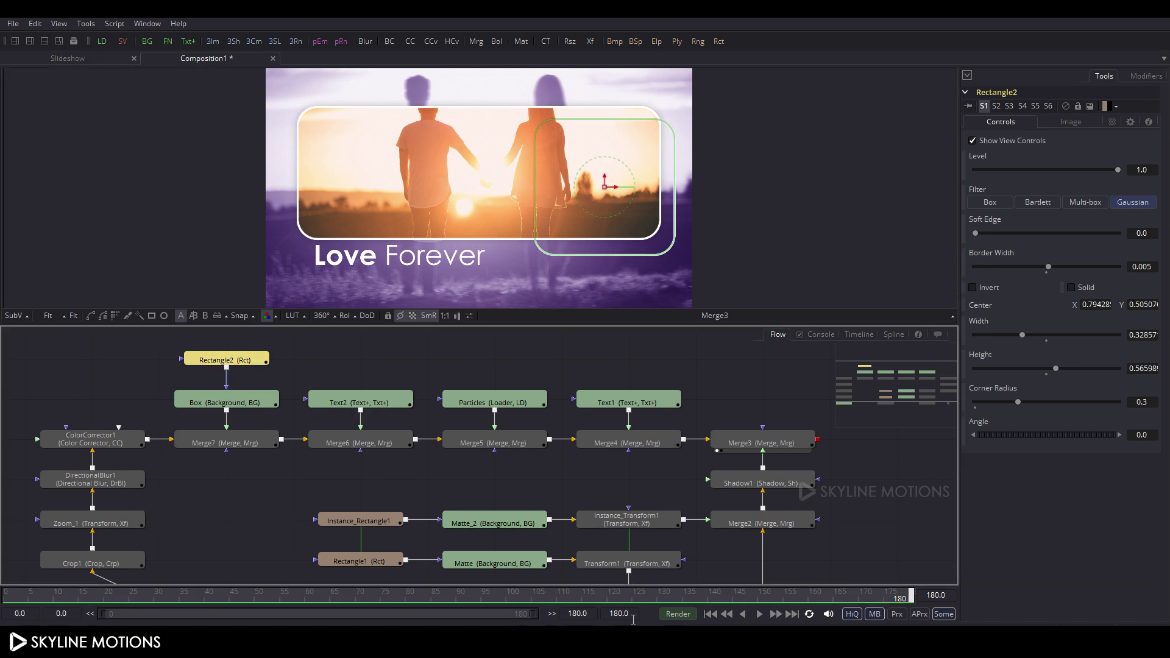
Go to frame 150 and animate Rectangle2's Center and Angle there.
left_click(769, 596)
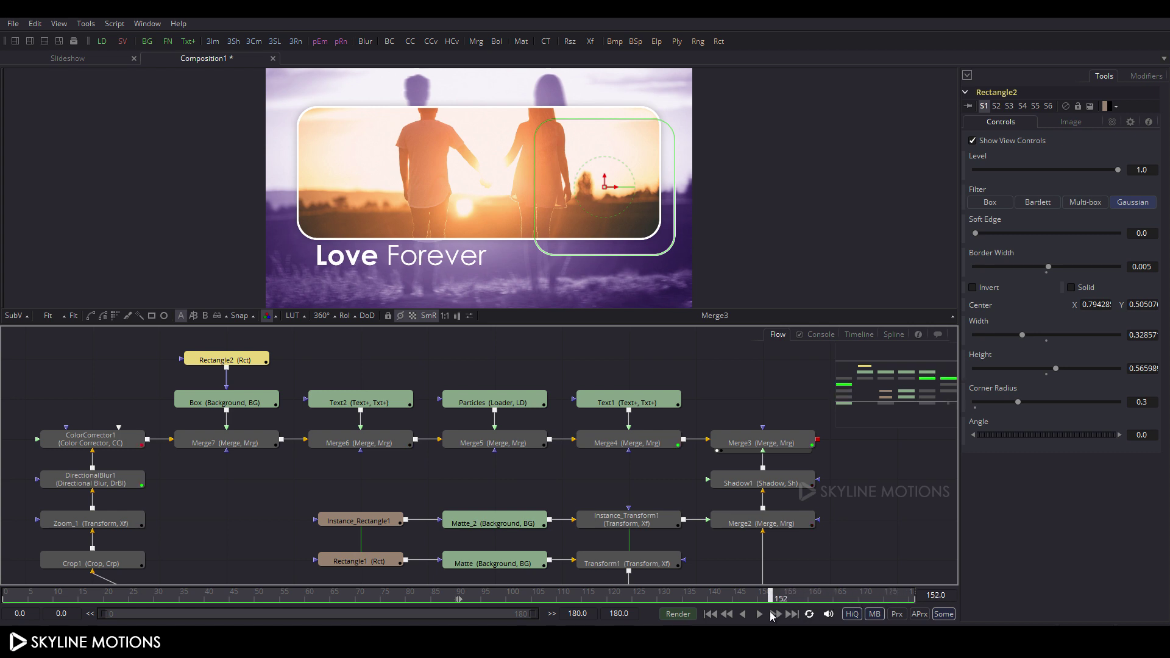
key("Left")
key("Left")
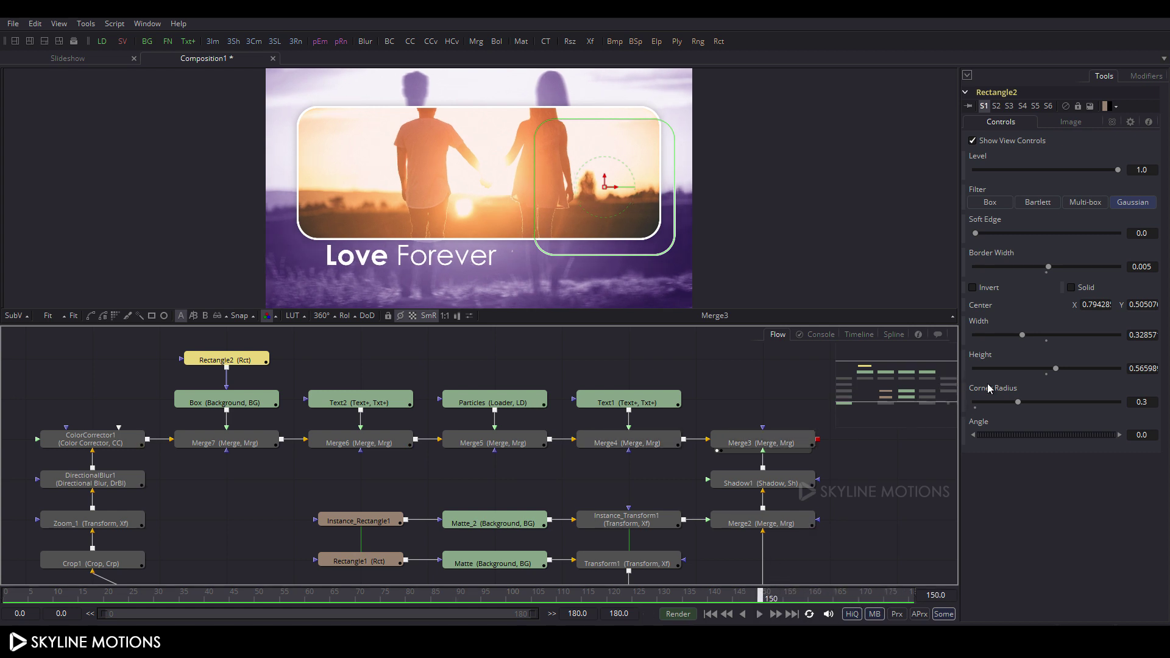
right_click(991, 308)
left_click(1023, 308)
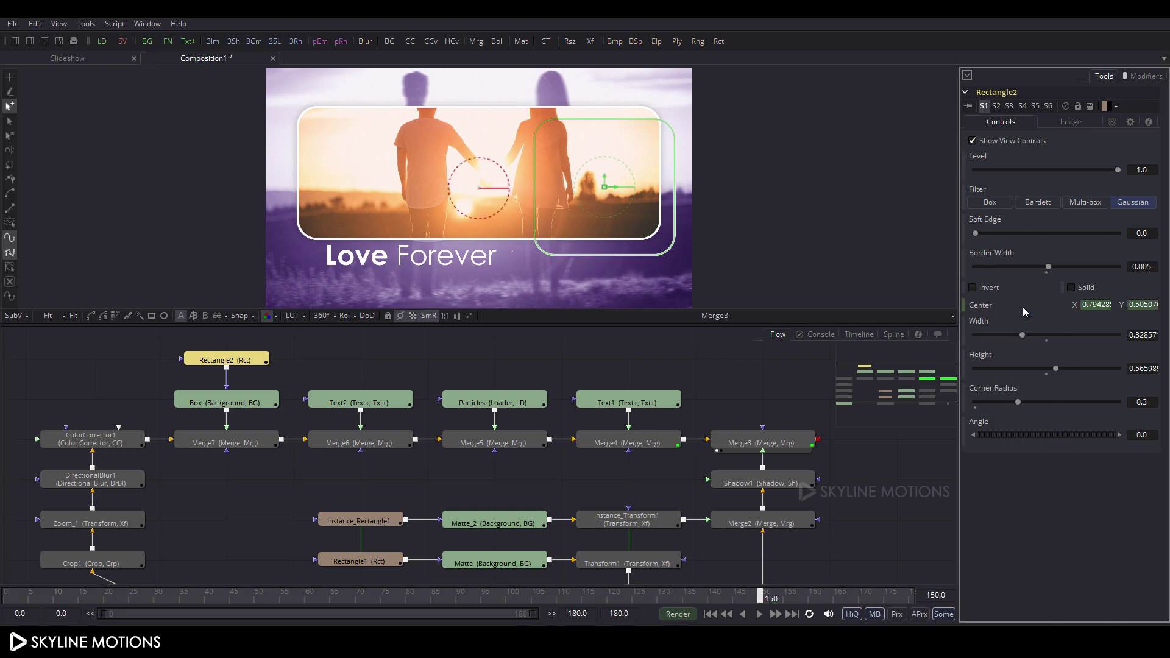
right_click(990, 426)
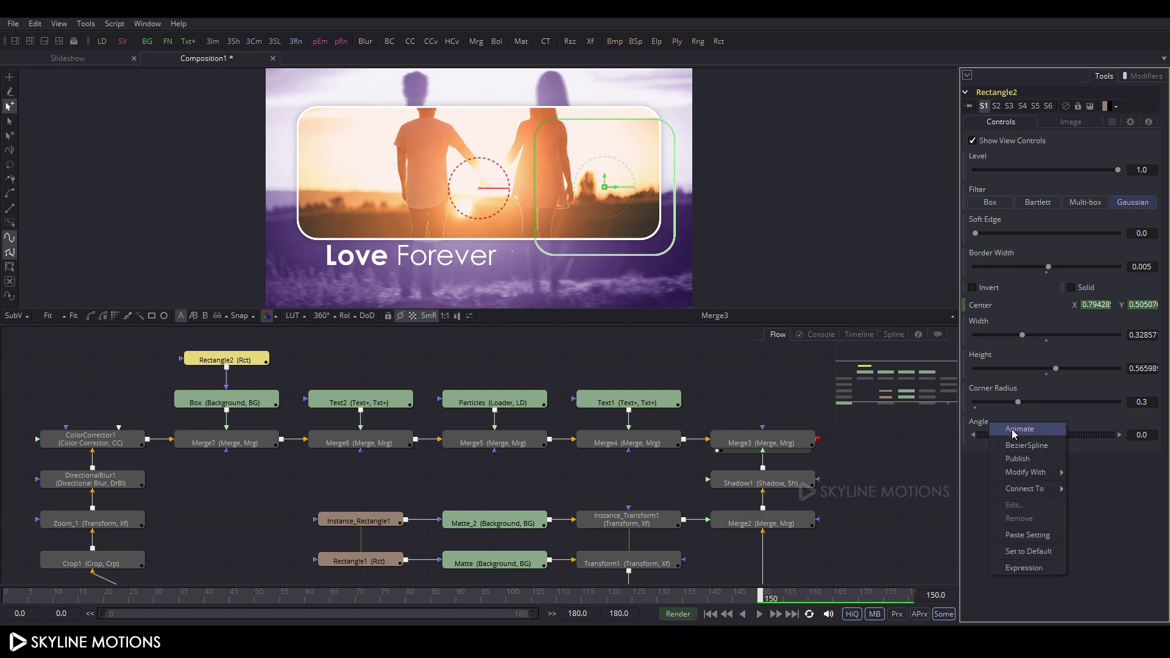
left_click(1014, 429)
At frame 0, move Rectangle2 straight down out of the frame to Center Y about -0.72.
left_click_drag(718, 594, 3, 555)
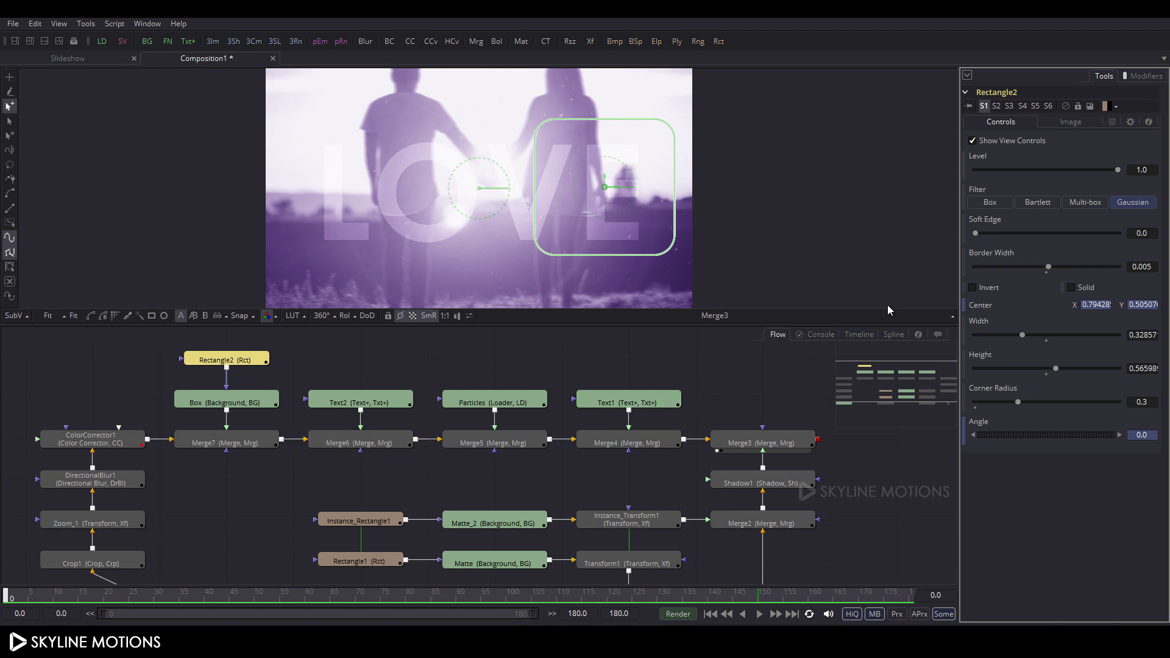
scroll(740, 219, "down", 2)
left_click_drag(740, 218, 606, 174)
left_click_drag(519, 151, 502, 360)
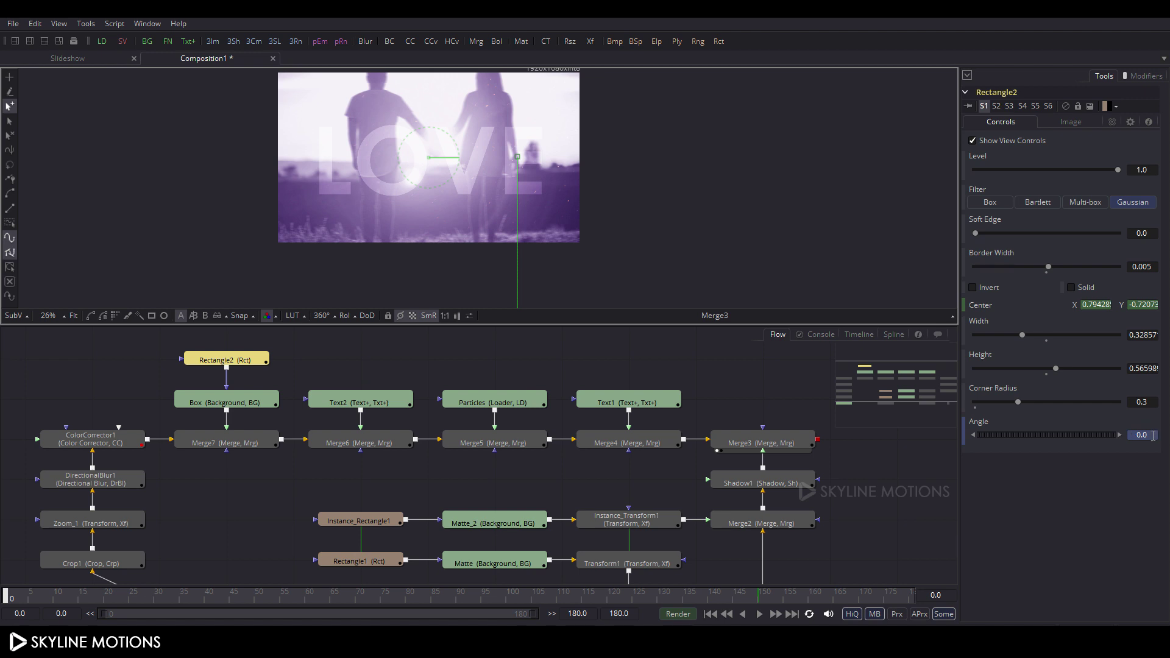
Set Rectangle2's Angle to 120 at frame 0 and preview the outline's motion up to frame 124.
left_click(1139, 436)
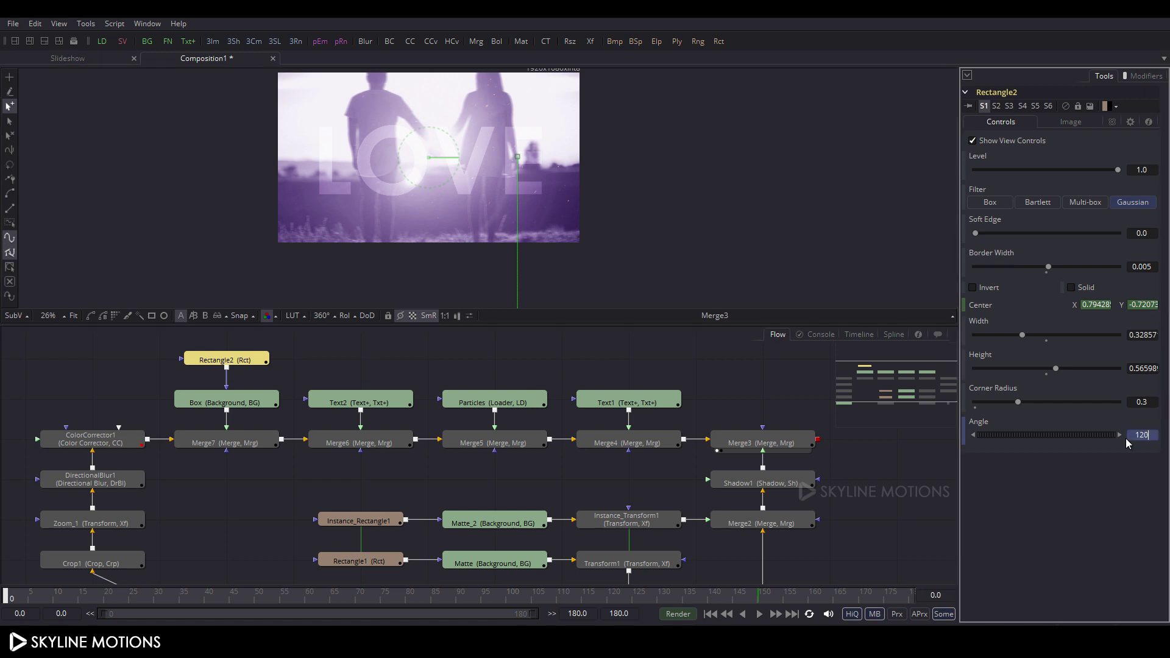
key("Tab")
scroll(692, 196, "down", 3)
scroll(679, 261, "up", 1)
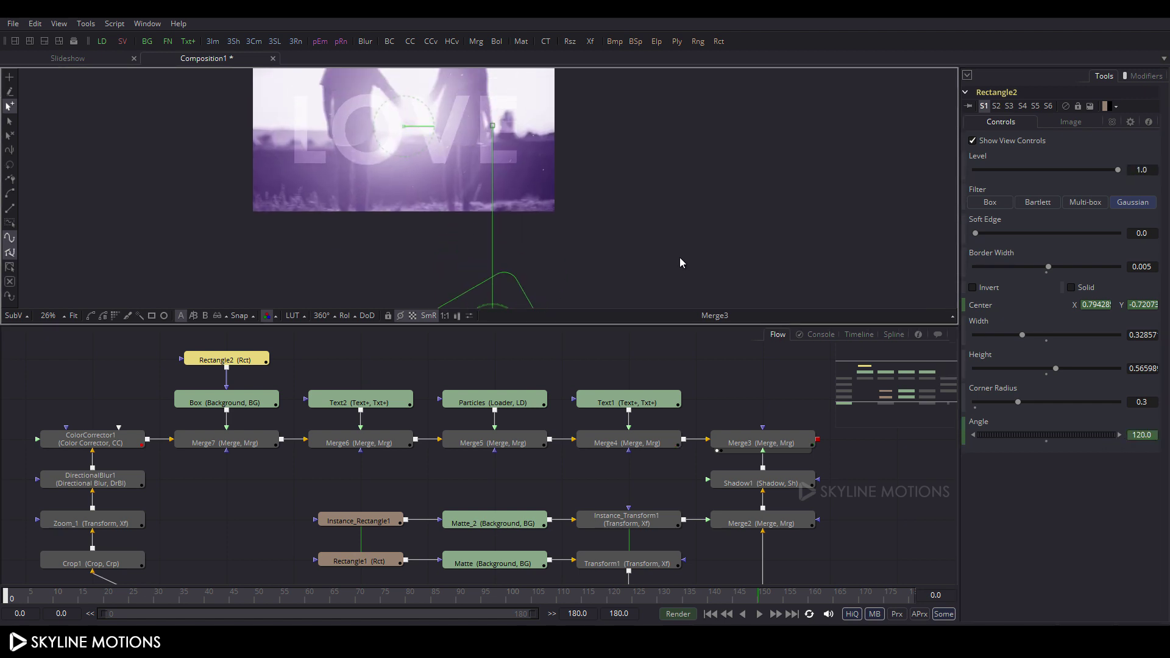
left_click(75, 316)
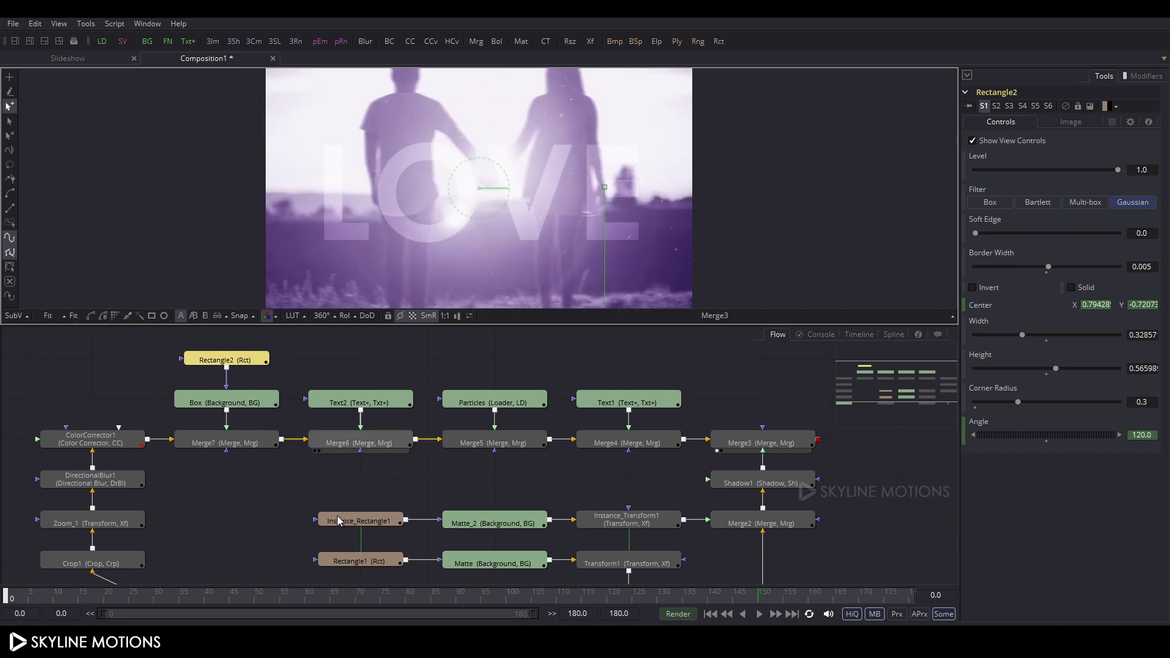
left_click_drag(56, 596, 629, 594)
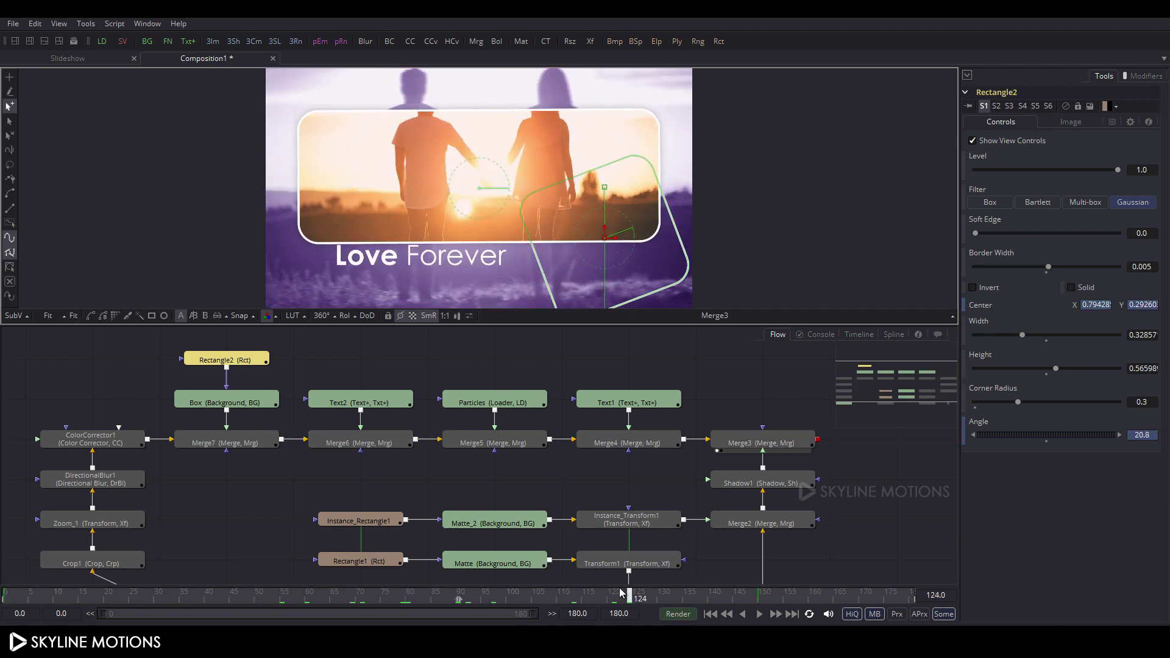
In the spline editor, smooth both keys of Rectangle2's Center displacement curve and stretch the frame 150 key's handle back to frame 0.
left_click(894, 334)
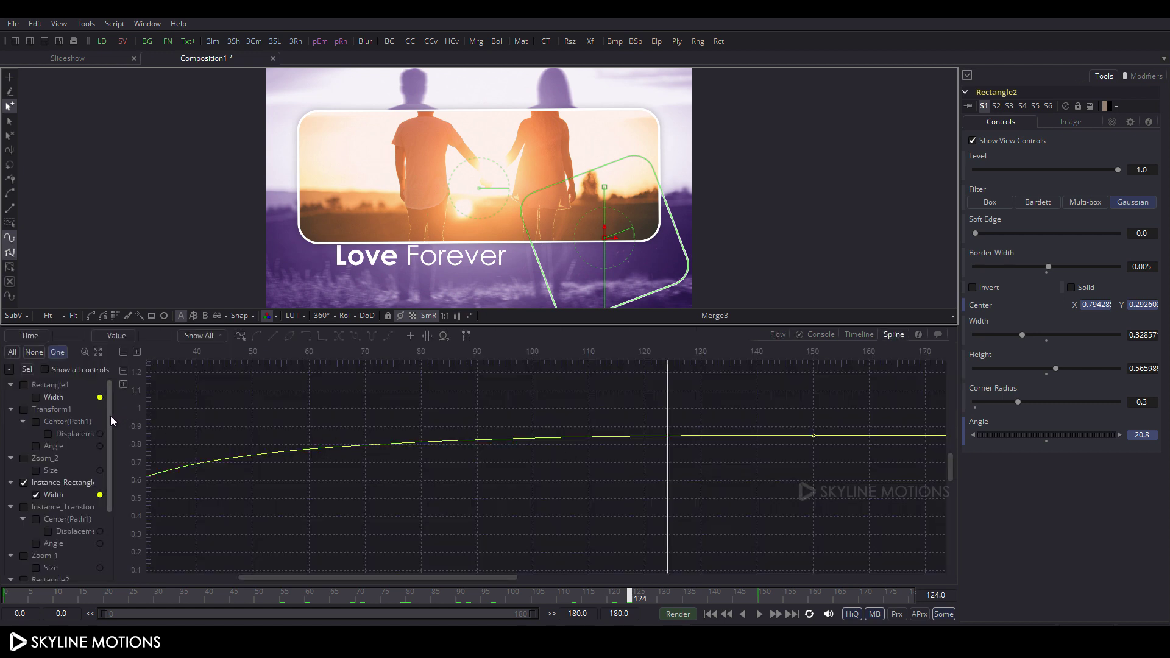
left_click_drag(111, 415, 111, 488)
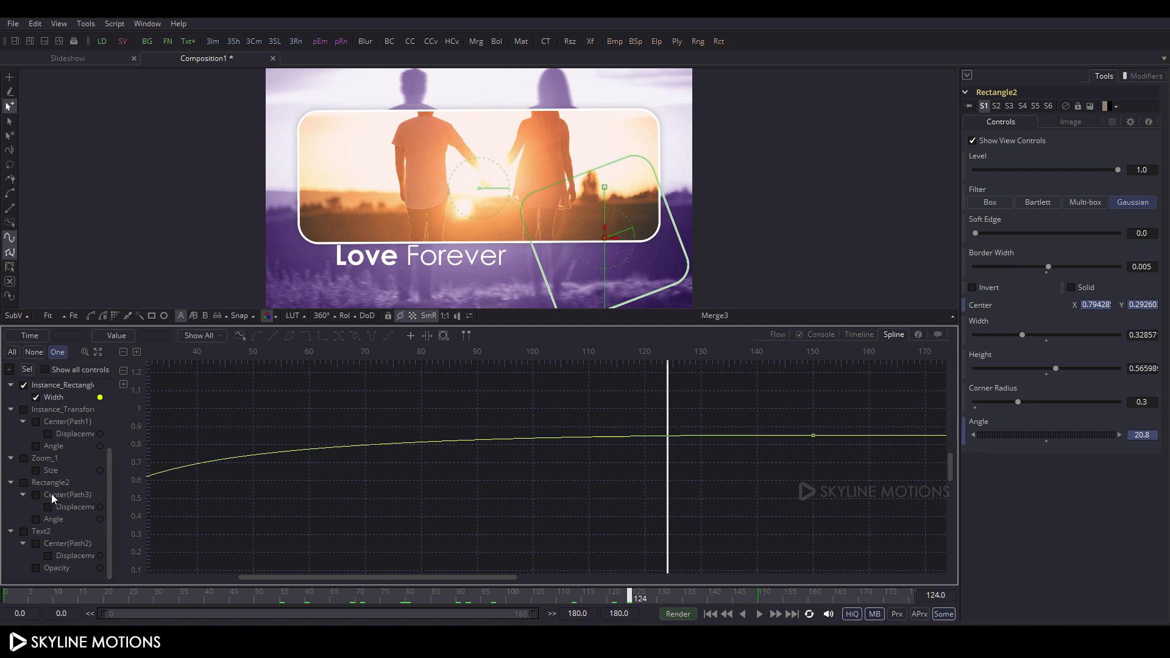
left_click(24, 483)
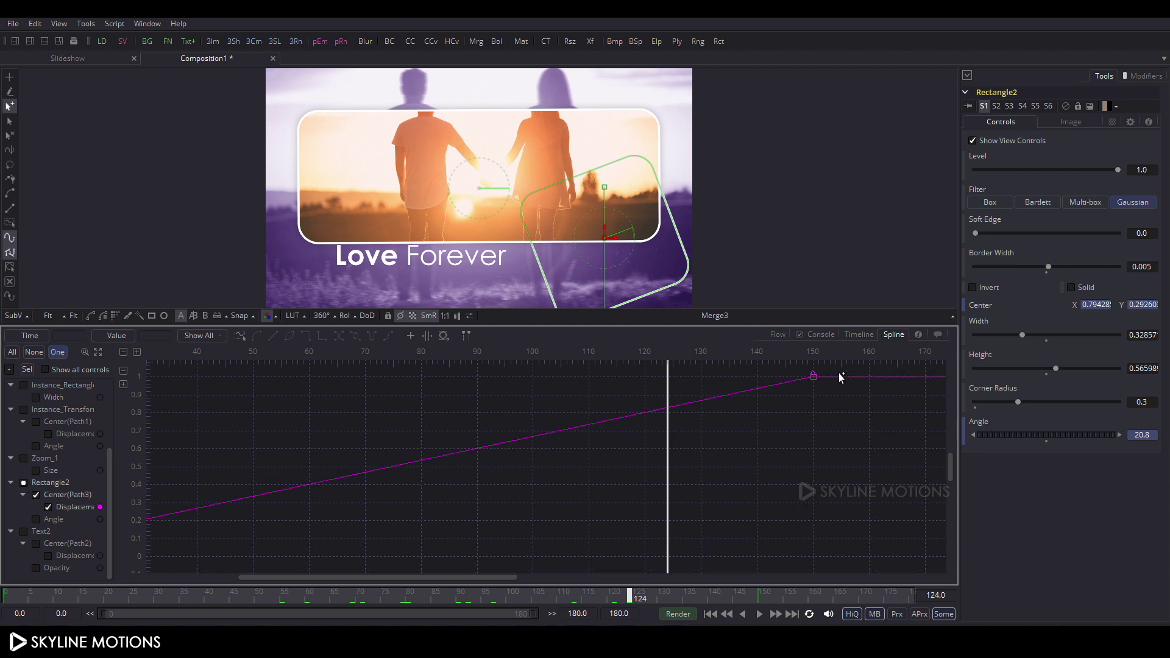
left_click(100, 351)
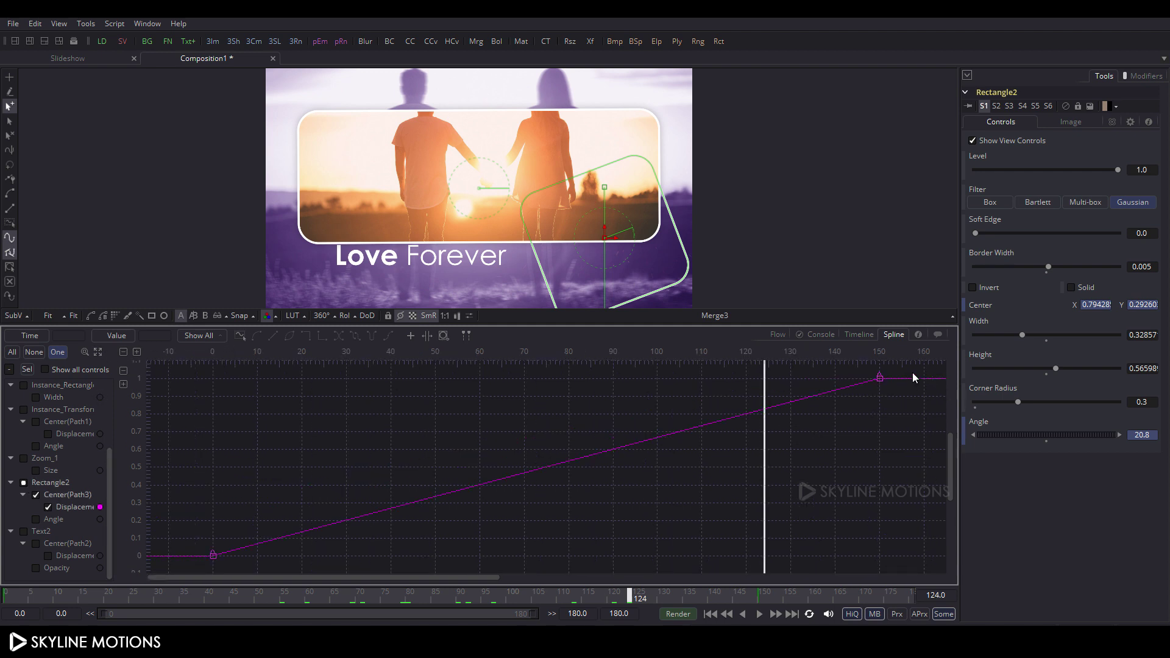
left_click_drag(912, 372, 202, 566)
key("shift+s")
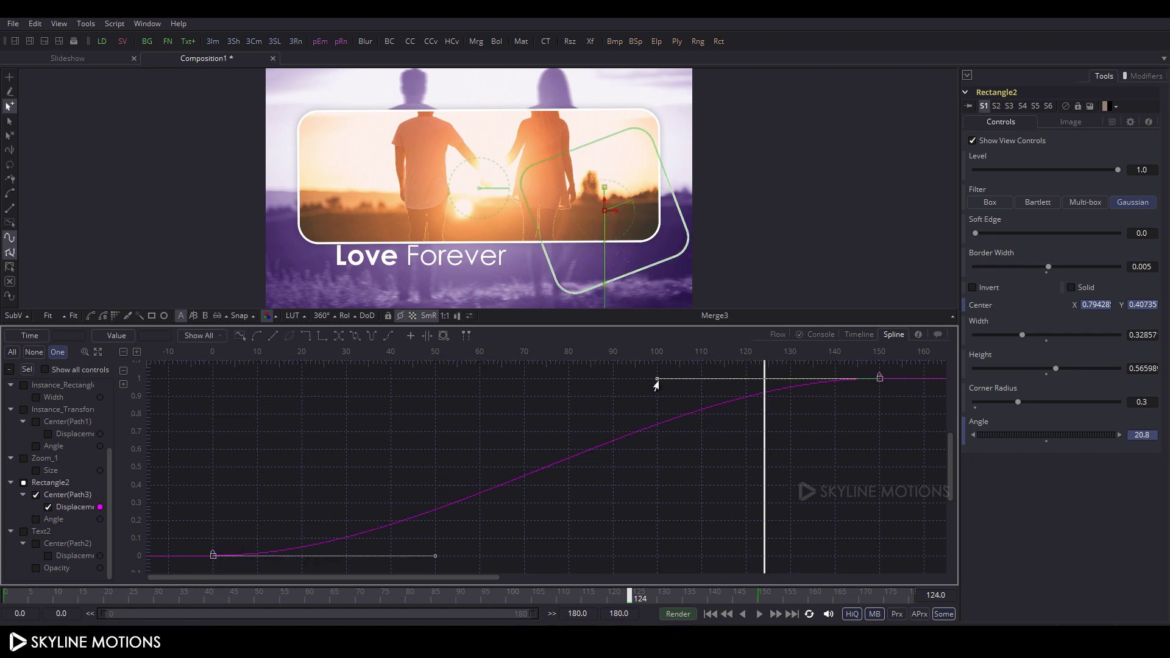
left_click_drag(657, 378, 212, 384)
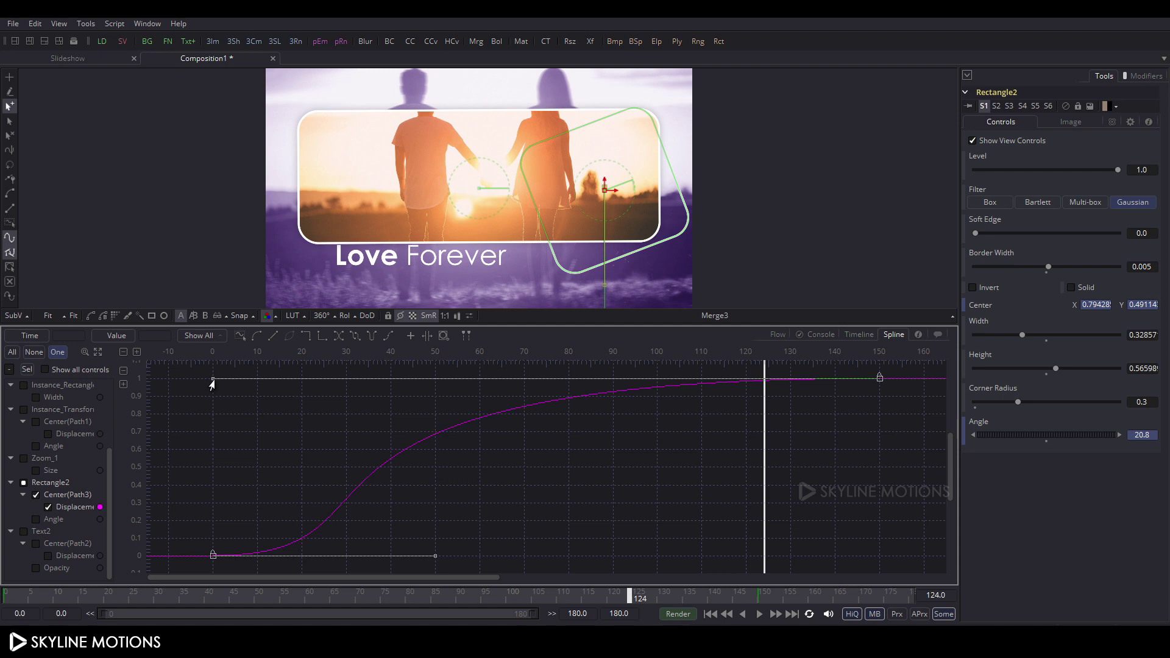
In the spline editor, smooth both keys of Rectangle2's Angle curve and stretch the frame 150 key's handle back to frame 0.
left_click(36, 520)
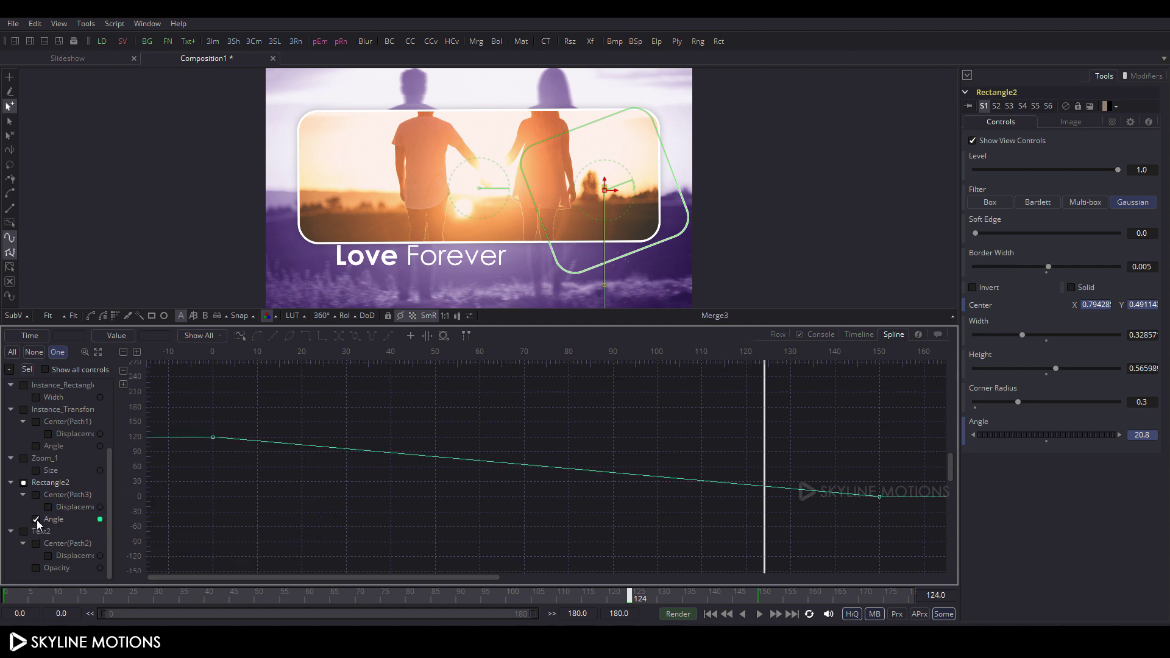
left_click(97, 351)
left_click_drag(183, 368, 896, 560)
key("s")
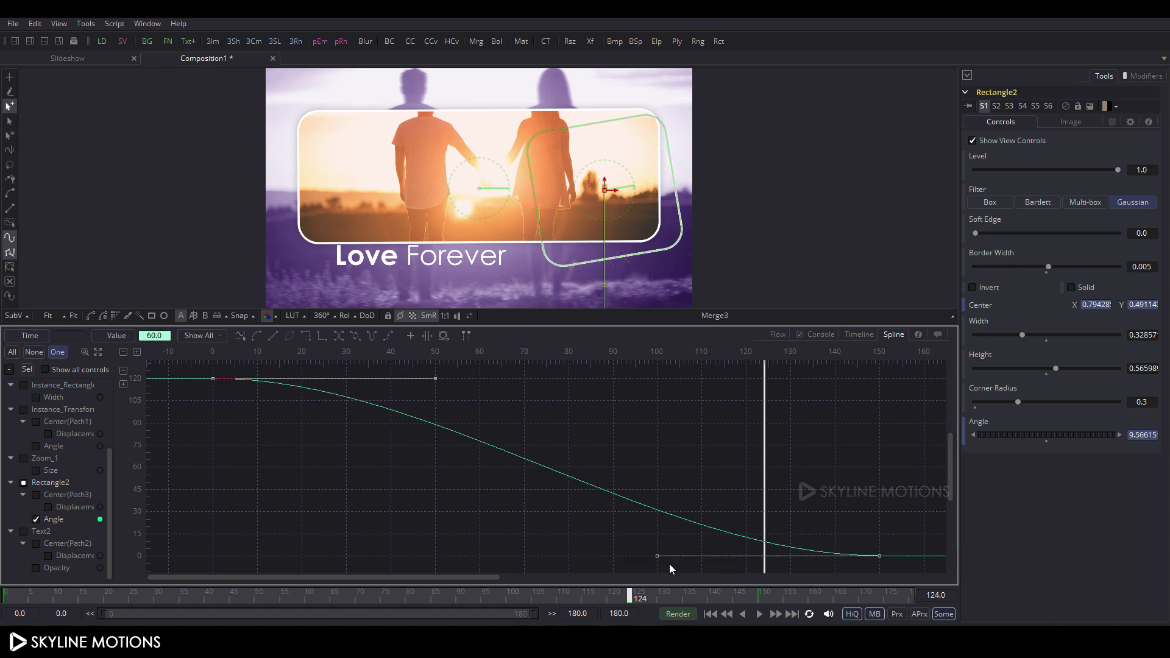
left_click_drag(660, 558, 211, 562)
Add a Background node in the free area of the flow beside Merge3 and rename it Black.
left_click(778, 334)
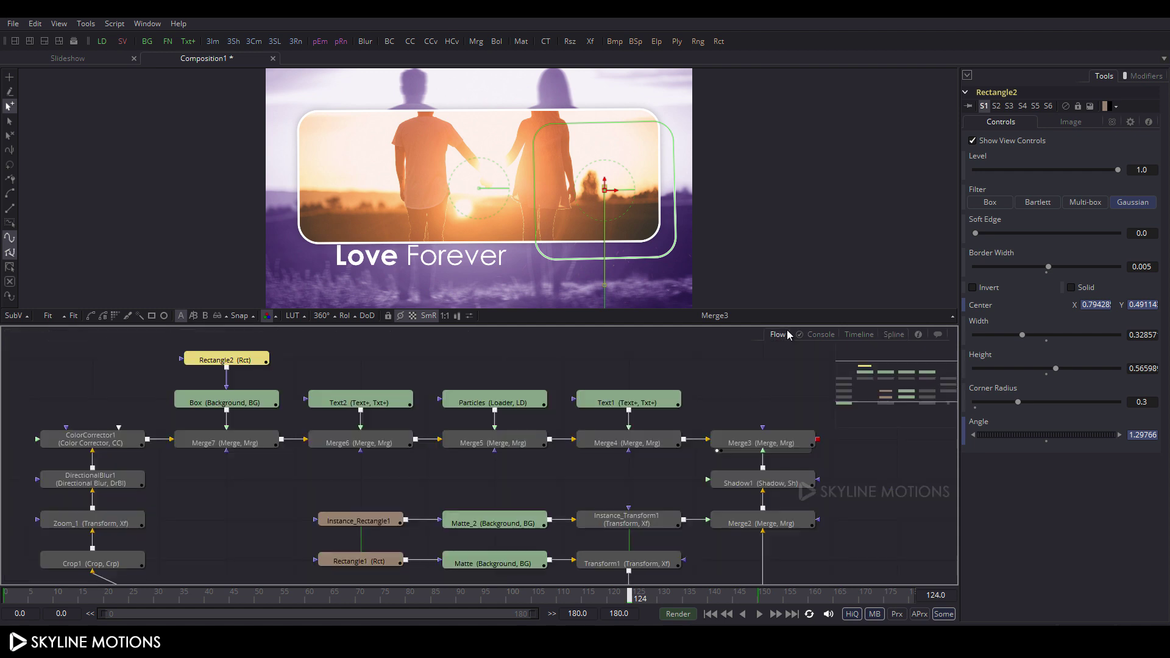
left_click(728, 398)
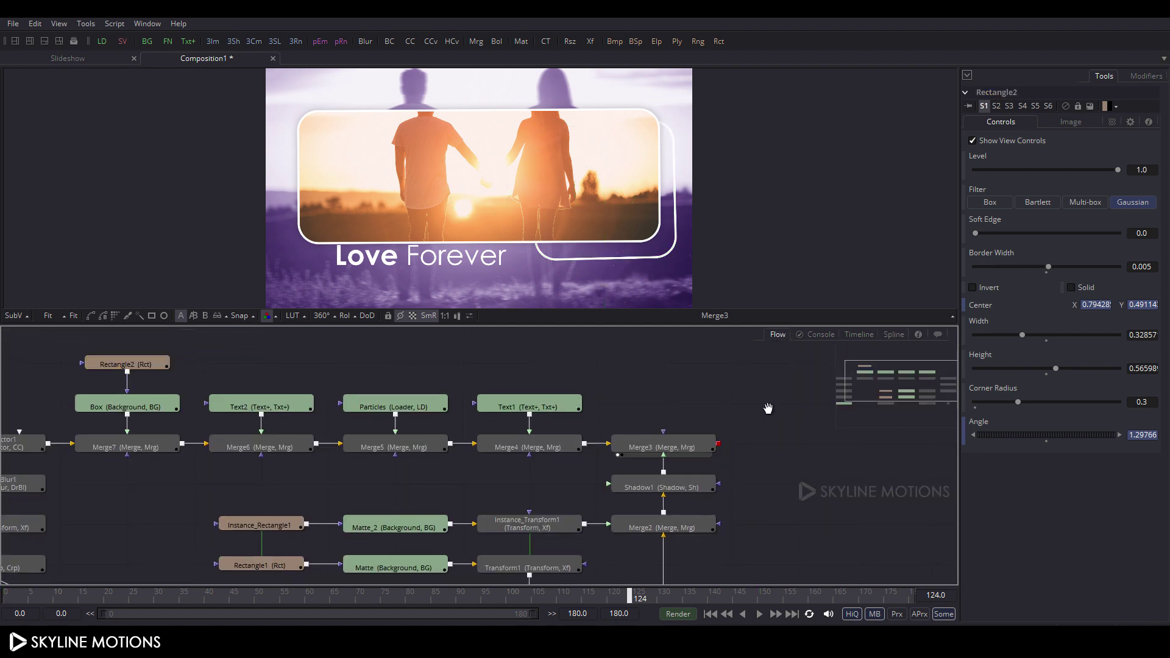
left_click_drag(767, 407, 653, 404)
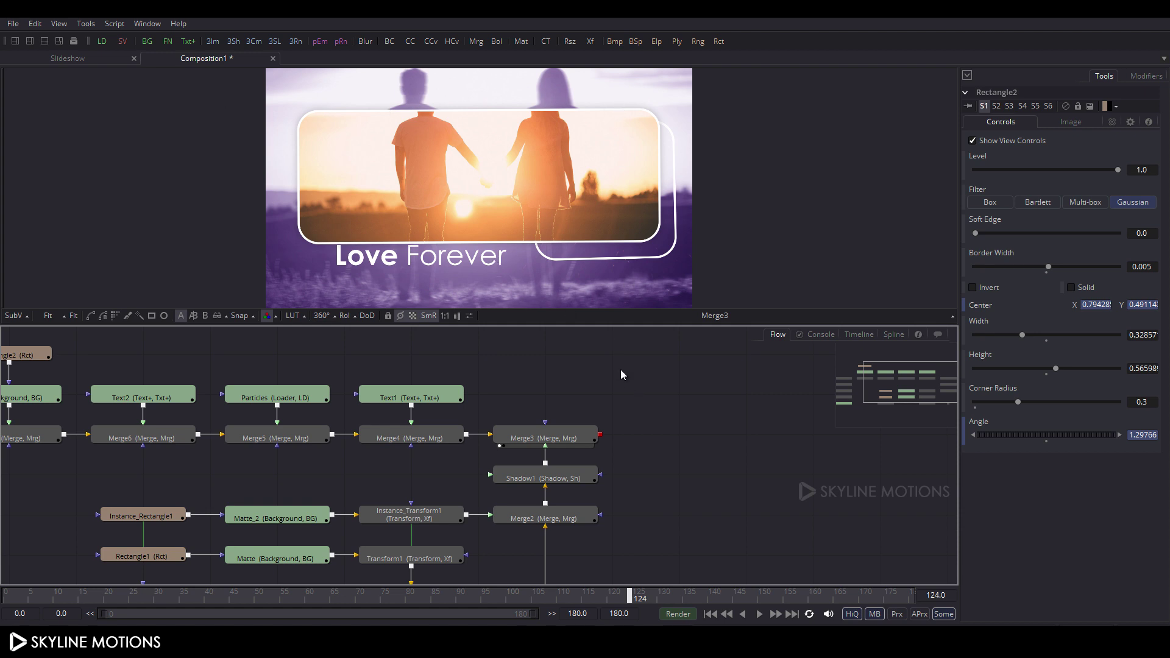
left_click(143, 42)
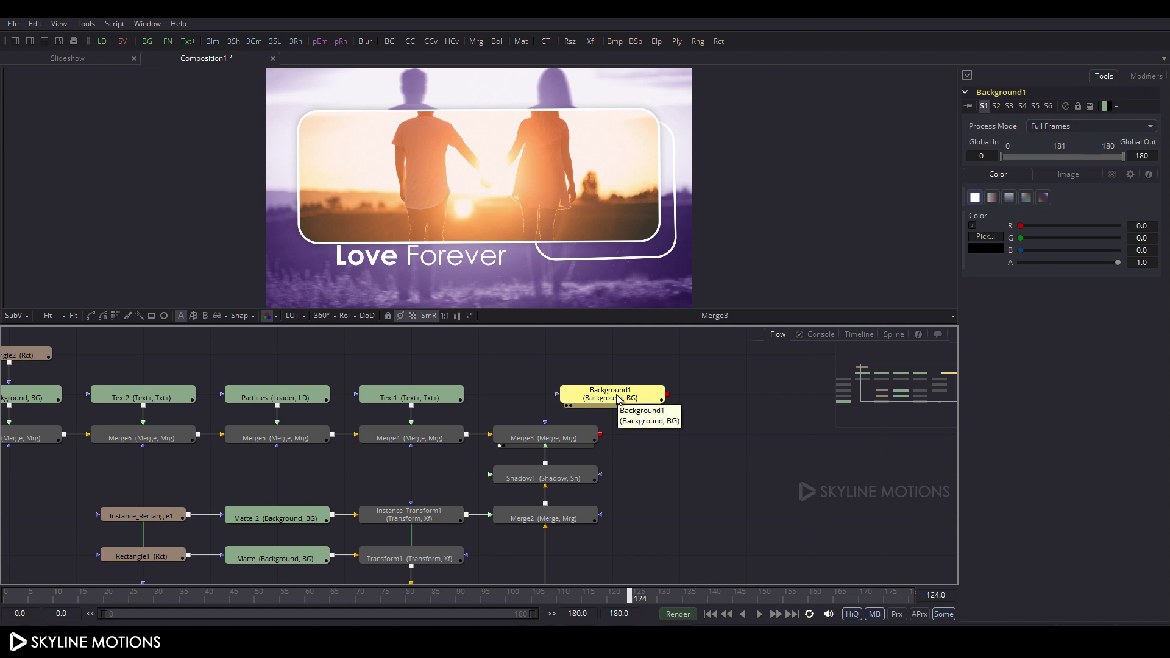
key("F2")
key("BackSpace")
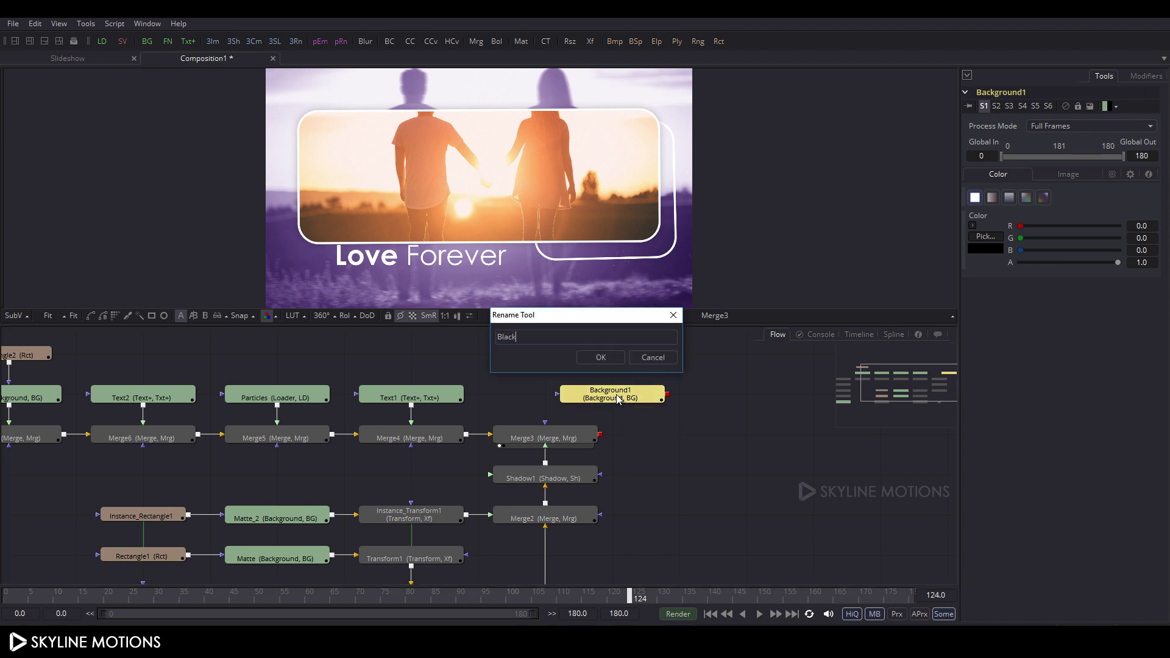
key("Return")
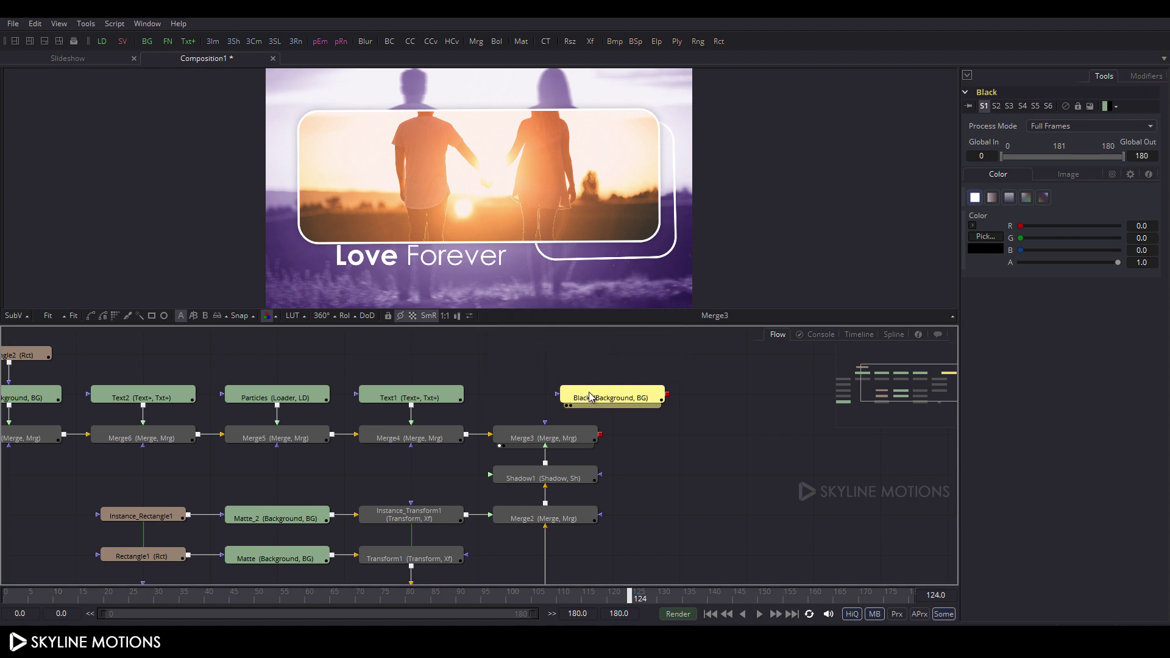
Mask Black with an inverted rectangle about 1.03 wide and 0.77 high, leaving black letterbox bars above and below.
left_click(152, 316)
left_click_drag(587, 206, 699, 207)
left_click_drag(656, 254, 663, 284)
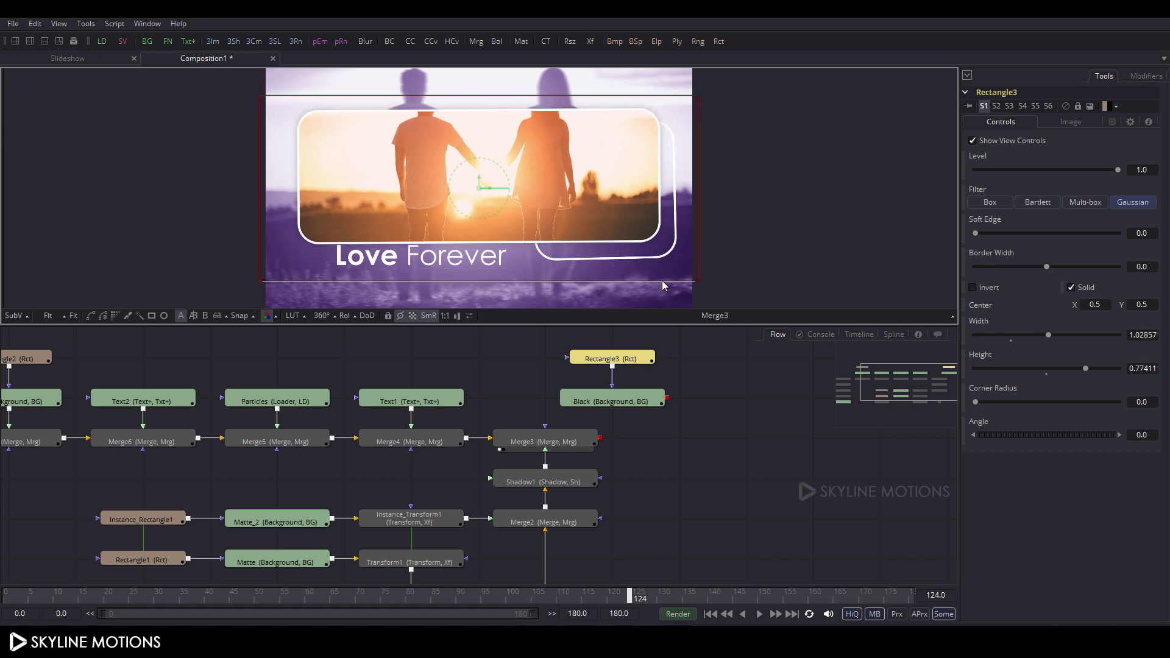
left_click(986, 290)
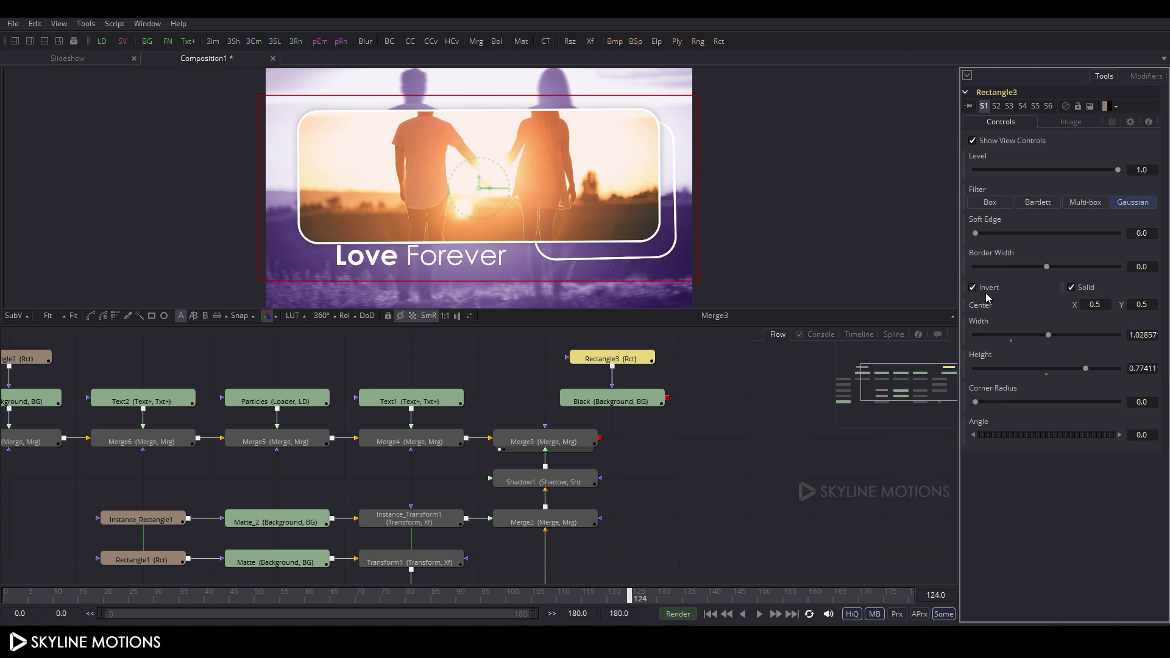
Align Black and its mask above Merge3, and merge Black over Merge3's output with a new Merge node shown in the viewer.
left_click_drag(697, 353, 561, 411)
left_click_drag(633, 405, 567, 406)
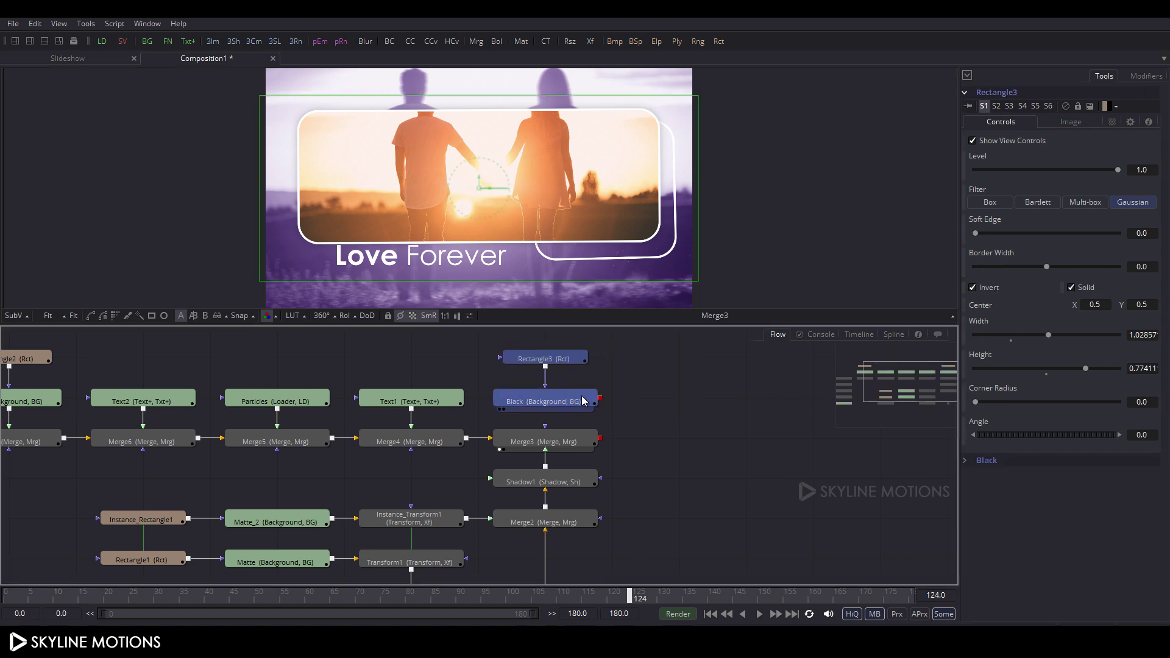
left_click(660, 405)
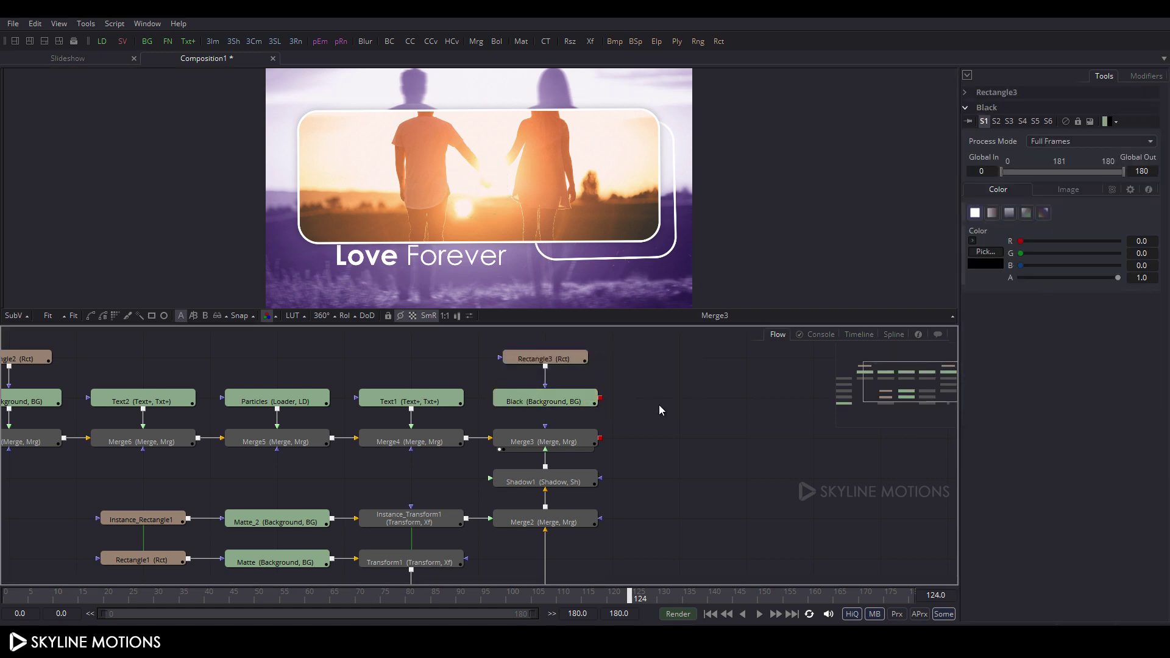
left_click(476, 41)
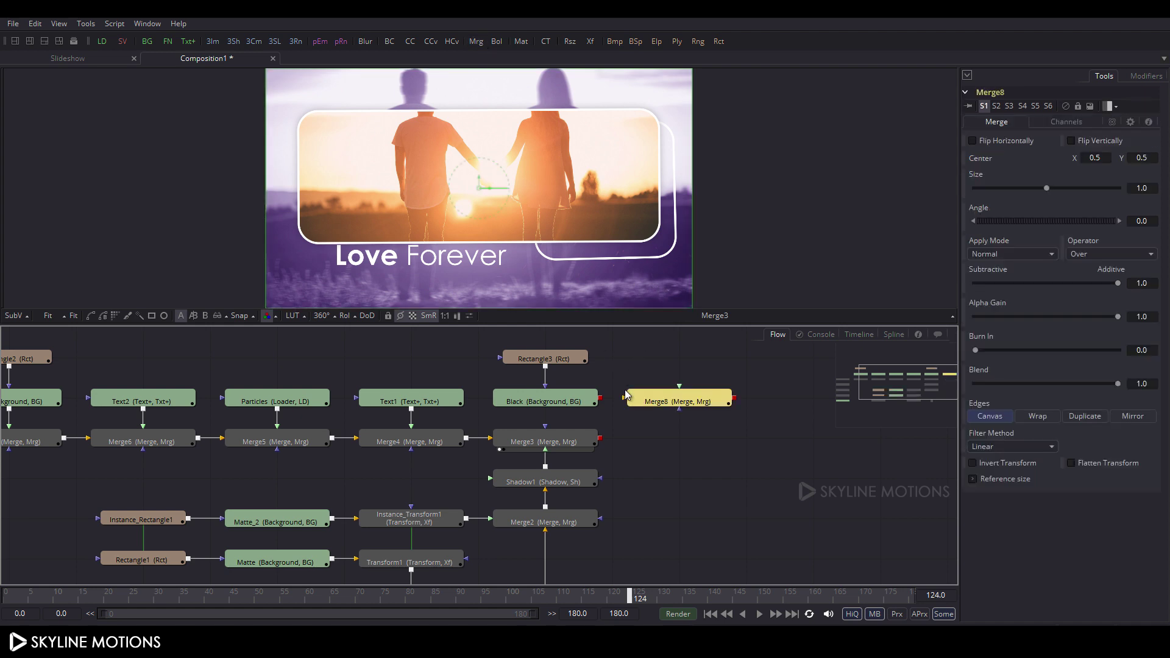
left_click_drag(624, 397, 600, 438)
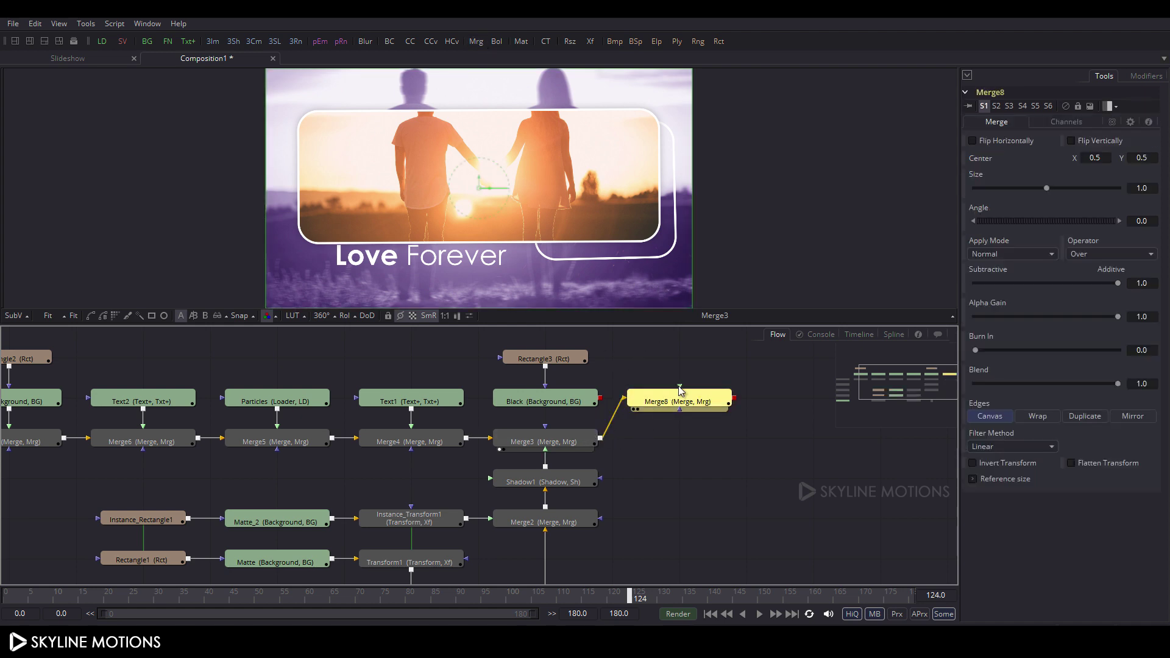
left_click_drag(600, 397, 656, 164)
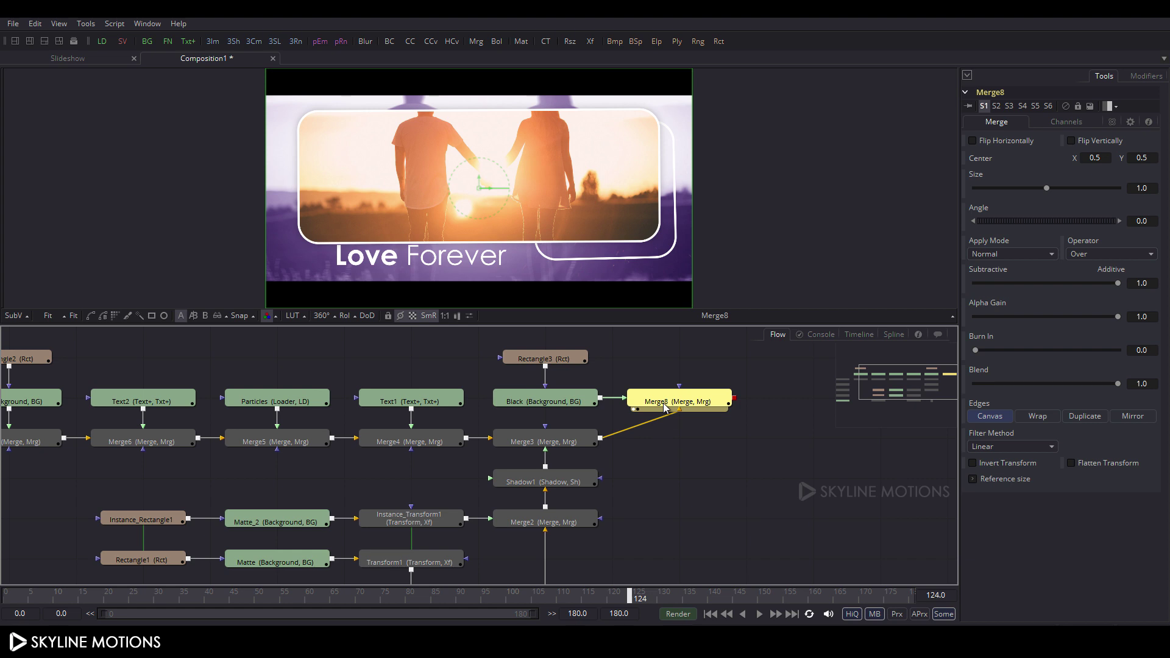
Rename the new merge Final and route its connection from Merge3 through a pipe router directly below it.
key("F2")
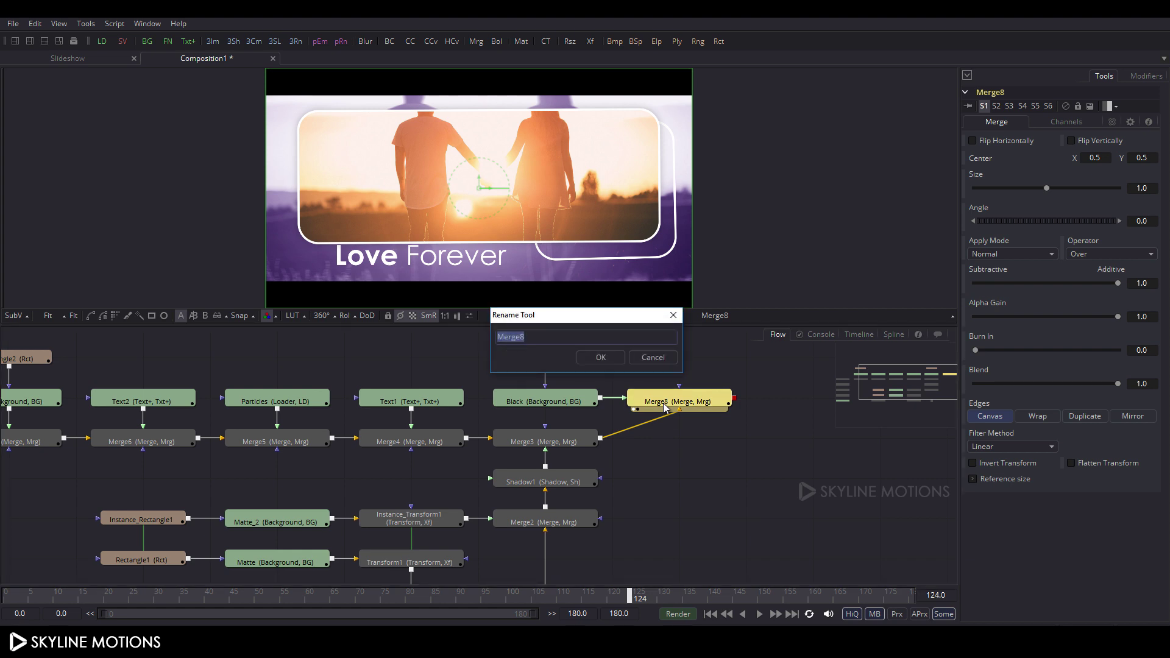
key("BackSpace")
key("Return")
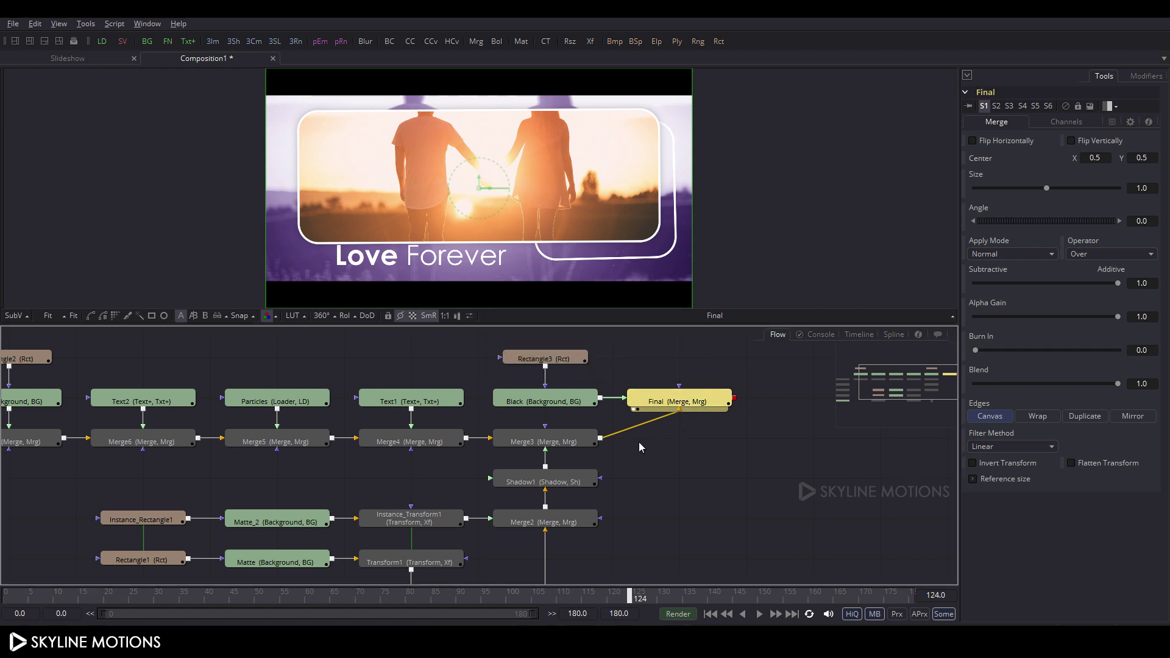
left_click(632, 430, "ctrl")
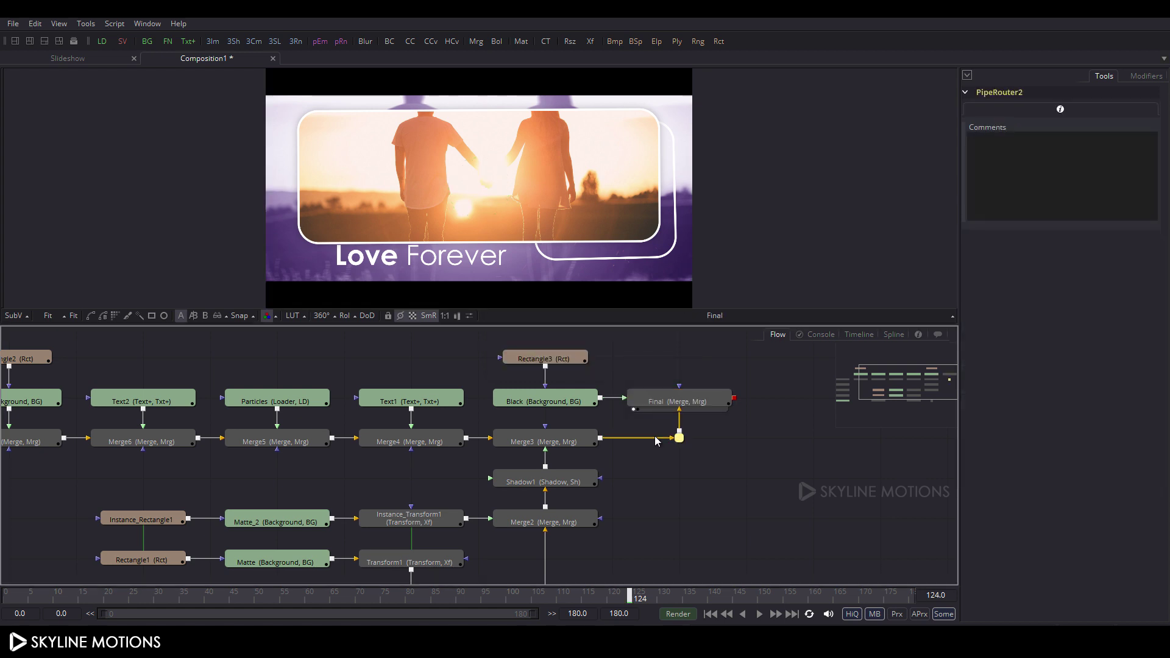
left_click_drag(770, 444, 645, 437)
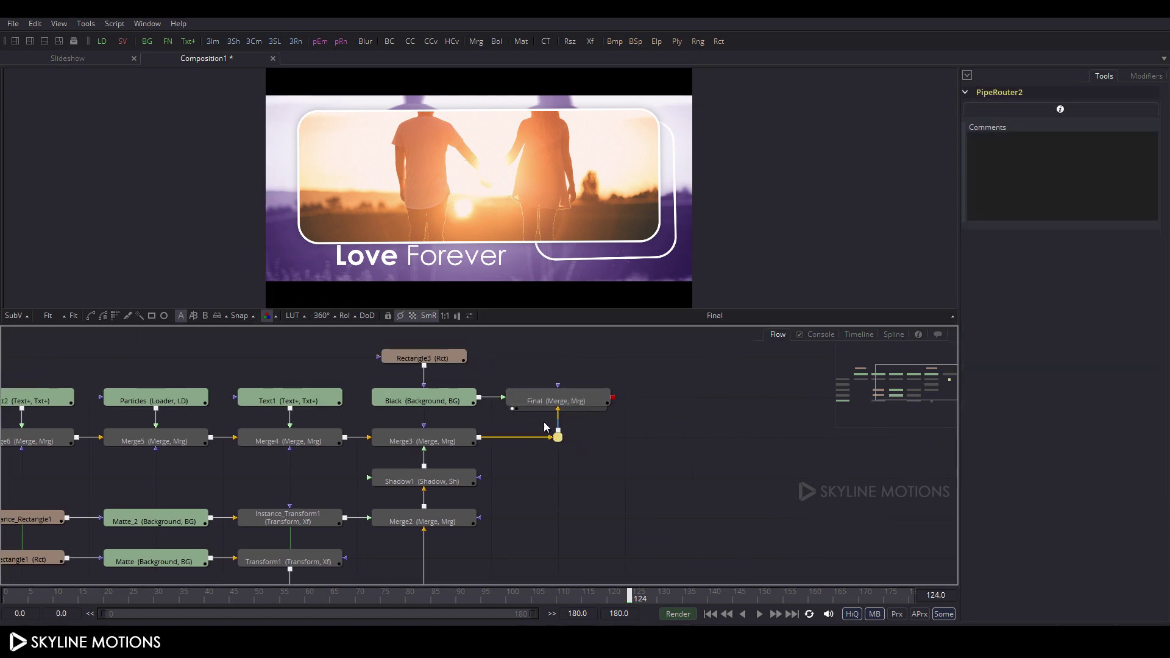
Enlarge the viewer and play the Final composite from frame 0.
left_click(575, 402)
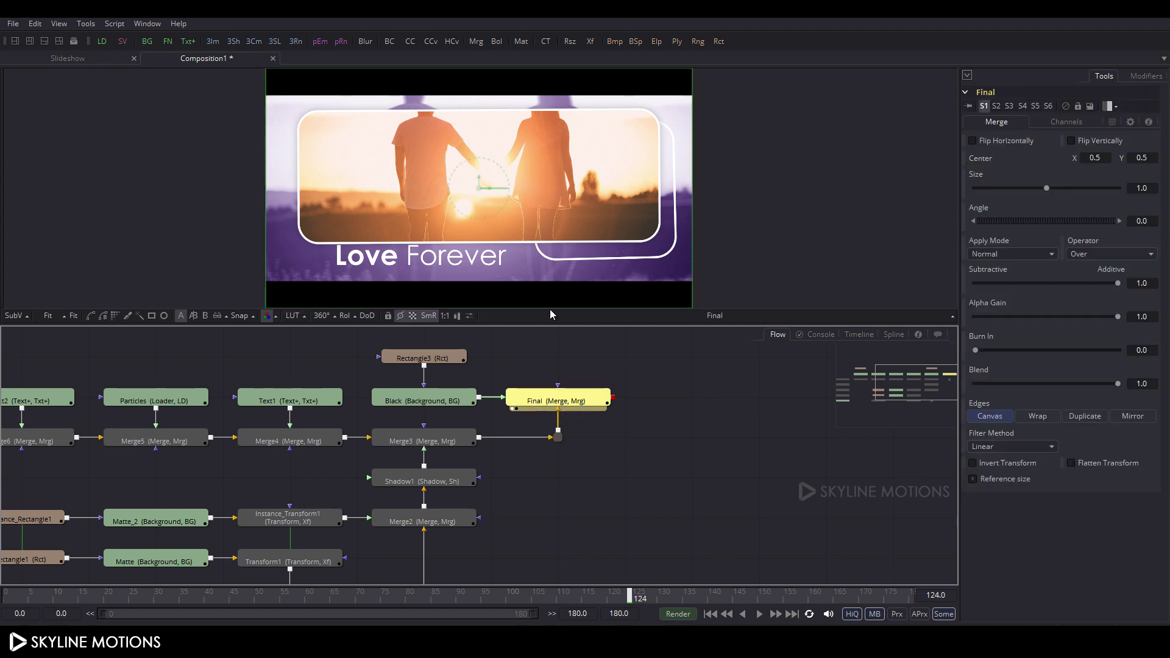
left_click(272, 597)
left_click_drag(263, 600, 3, 601)
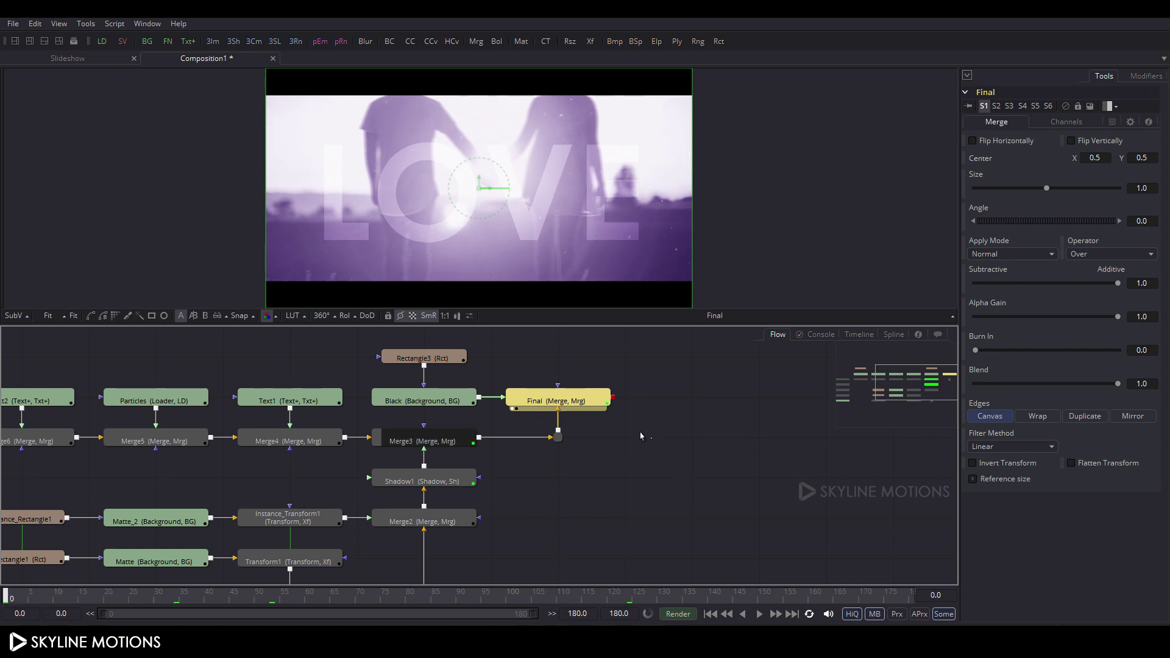
left_click(674, 439)
left_click_drag(618, 328, 634, 567)
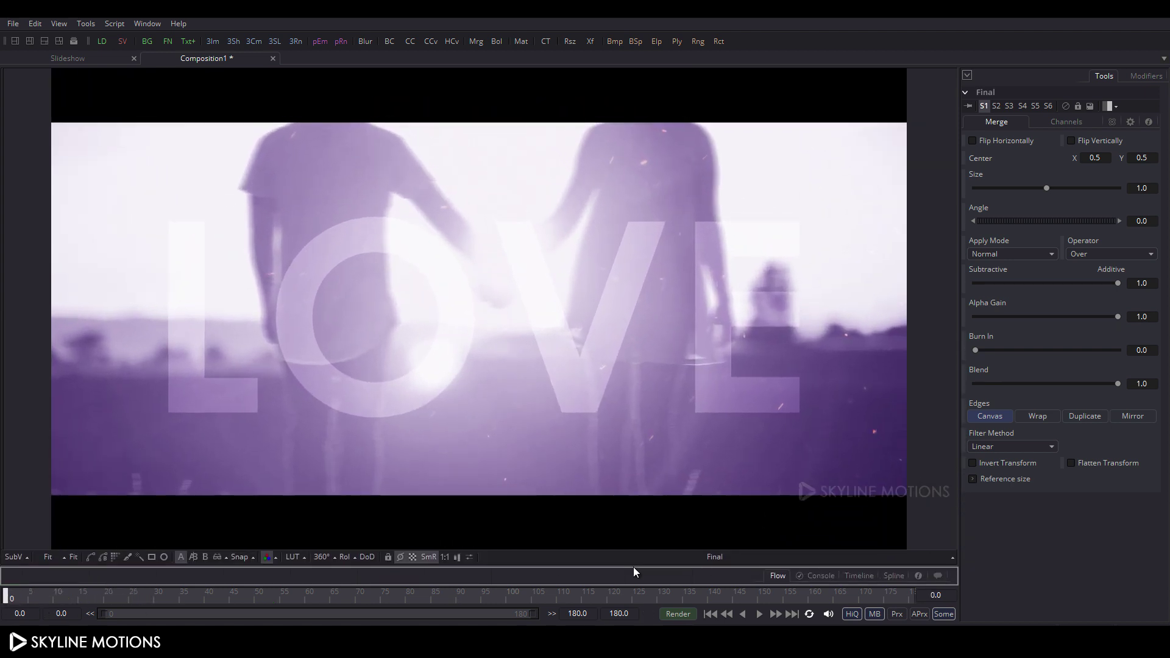
left_click(759, 613)
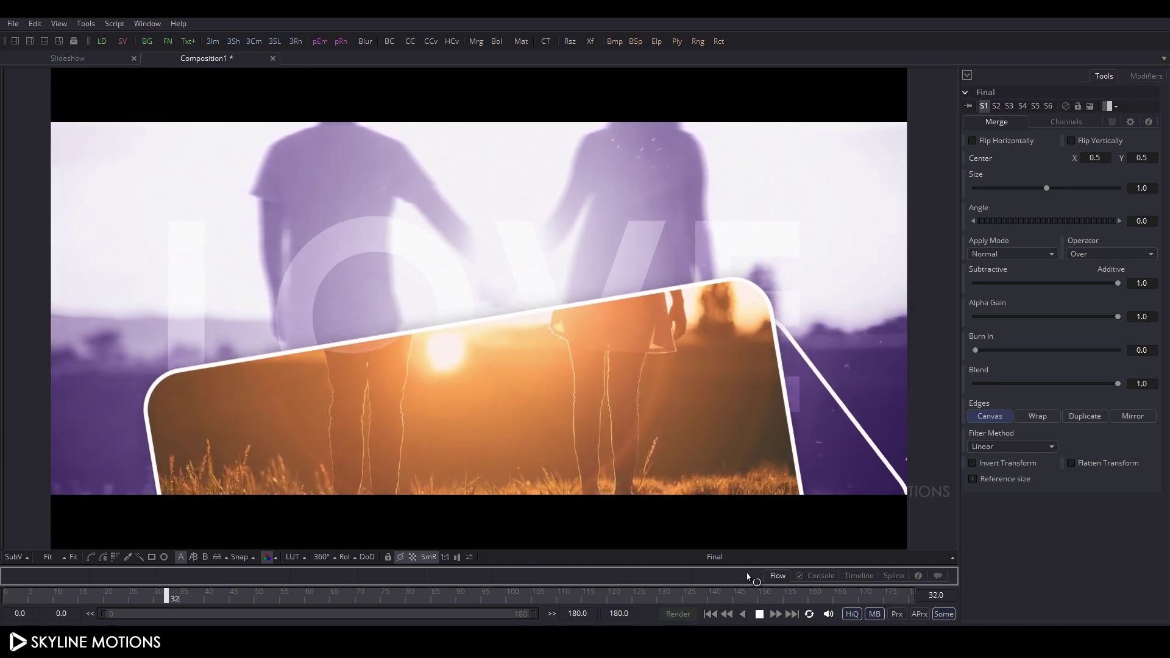